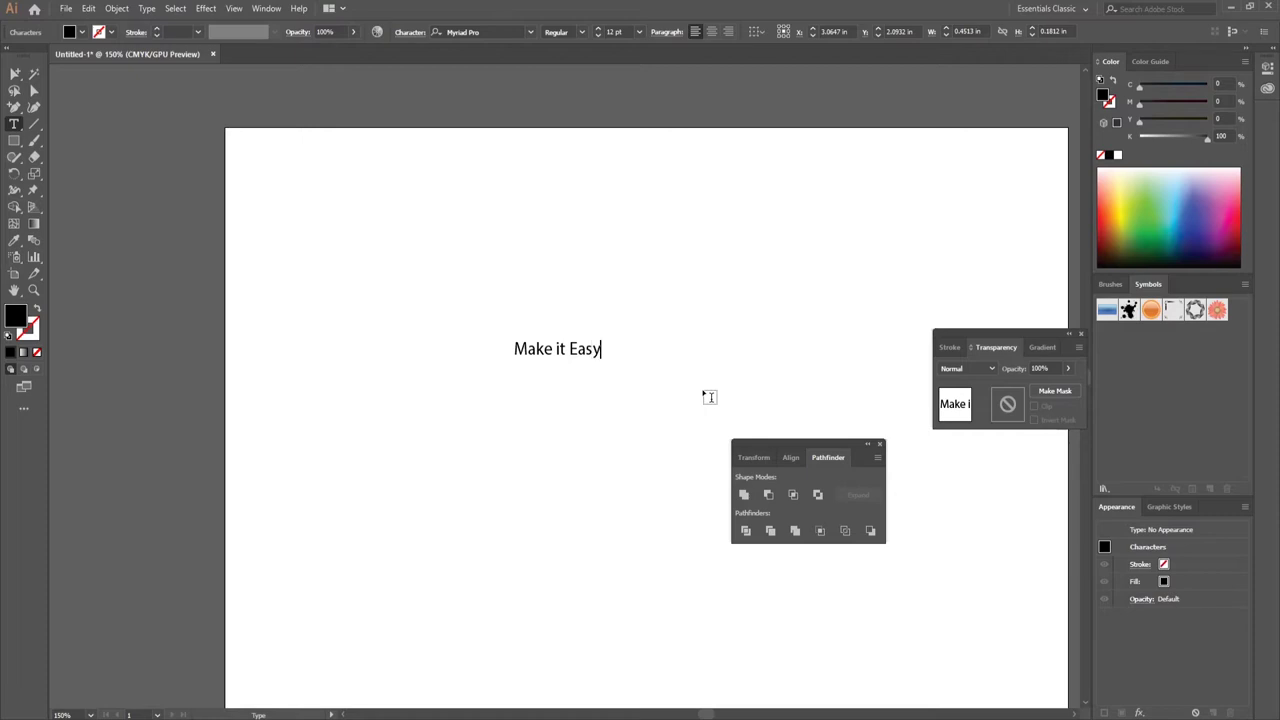
Change the "Make it Easy" text to uppercase and set its font to Impact.
key("Escape")
left_click(117, 8)
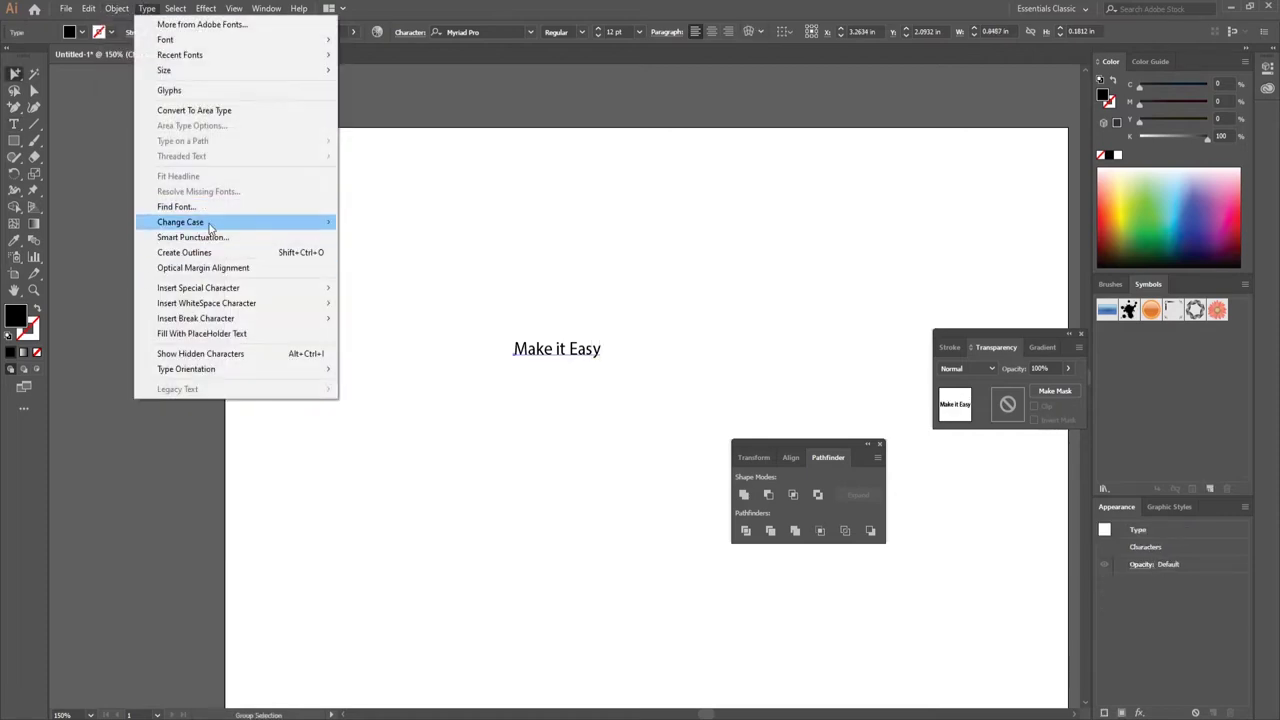
mouse_move(210, 224)
left_click(380, 222)
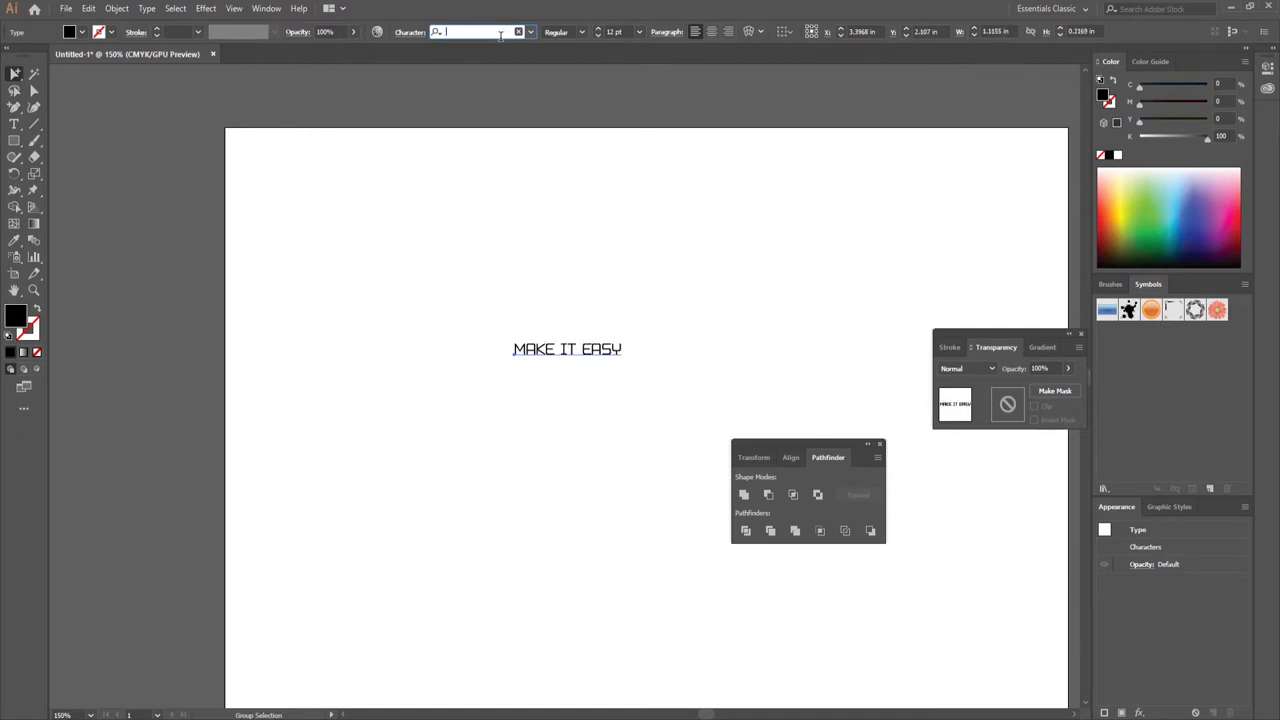
left_click(580, 309)
left_click(570, 350)
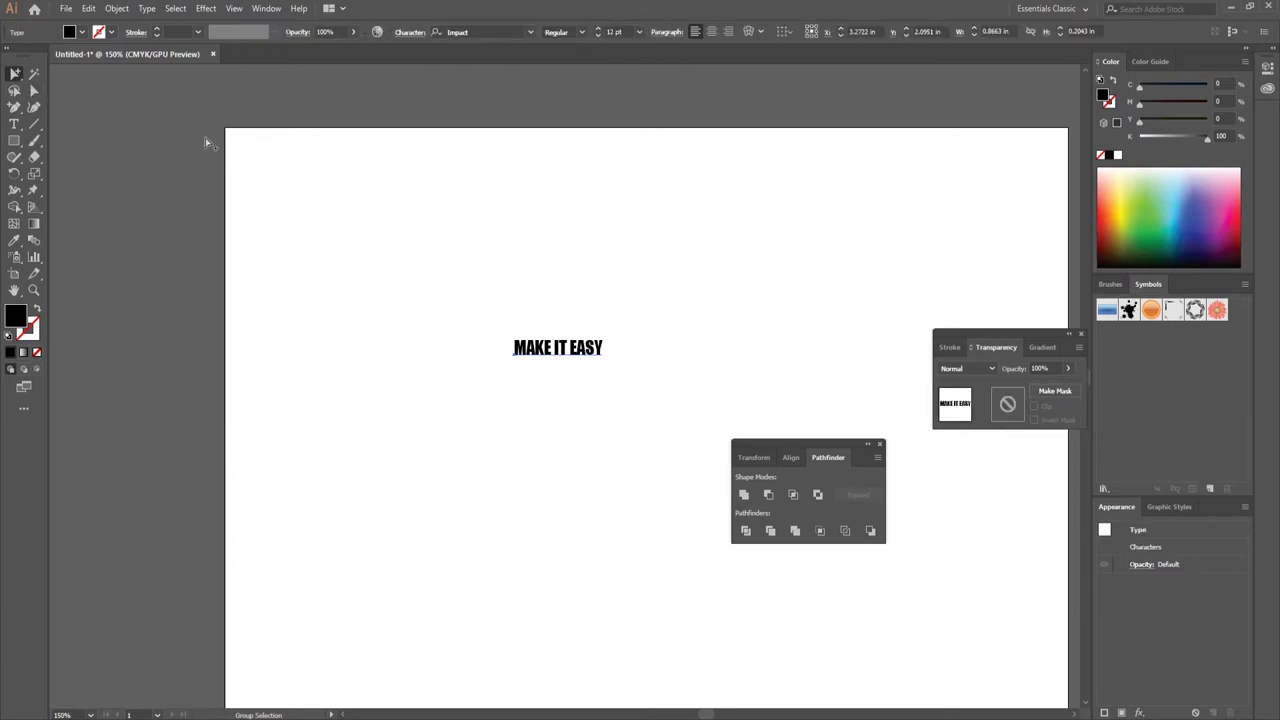
Enlarge the MAKE IT EASY text to about 77 pt.
left_click_drag(629, 380, 850, 400, "alt")
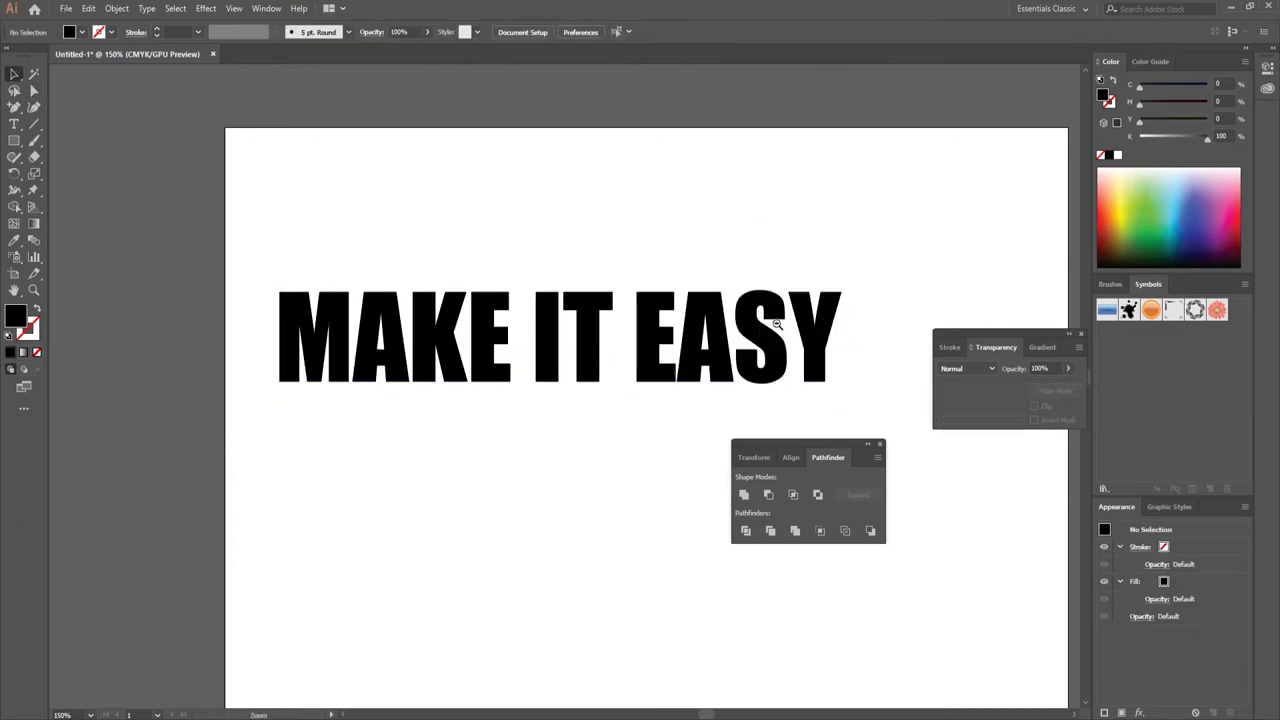
key("ctrl+minus")
key("ctrl+minus")
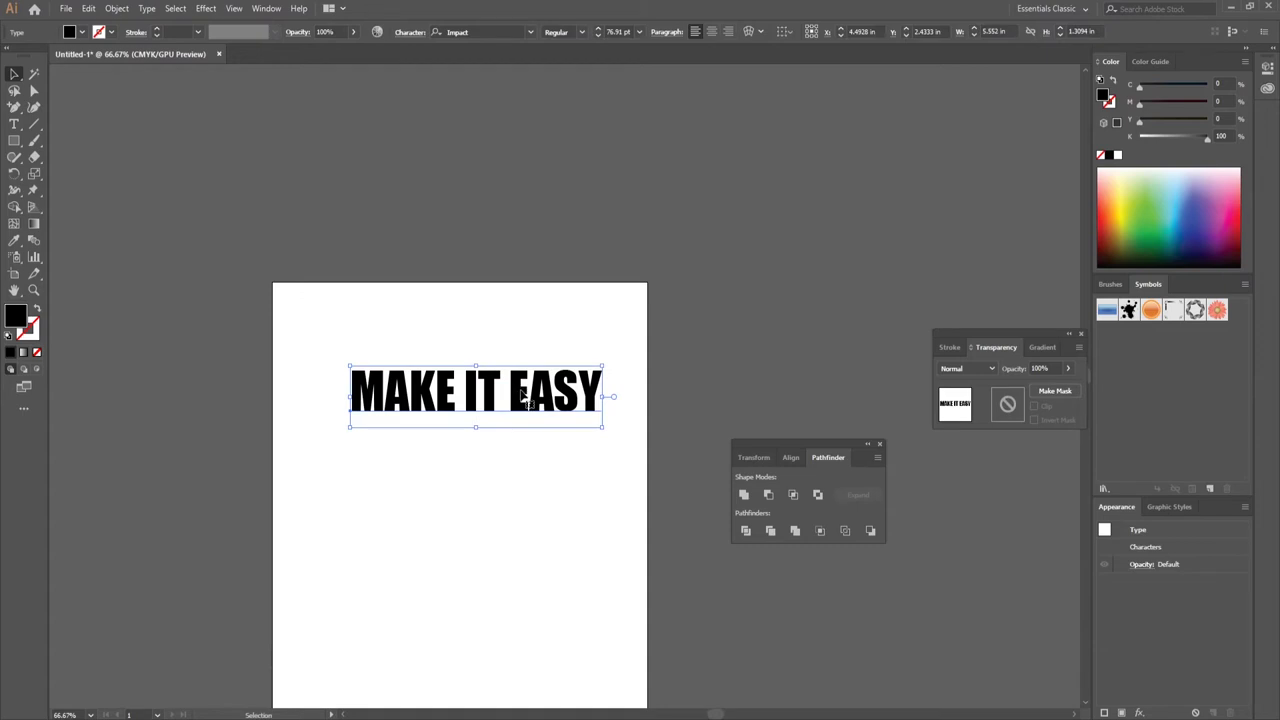
Duplicate the MAKE IT EASY text below the original and reduce the copy to the word EASY.
left_click_drag(522, 395, 522, 518, "alt")
double_click(511, 514)
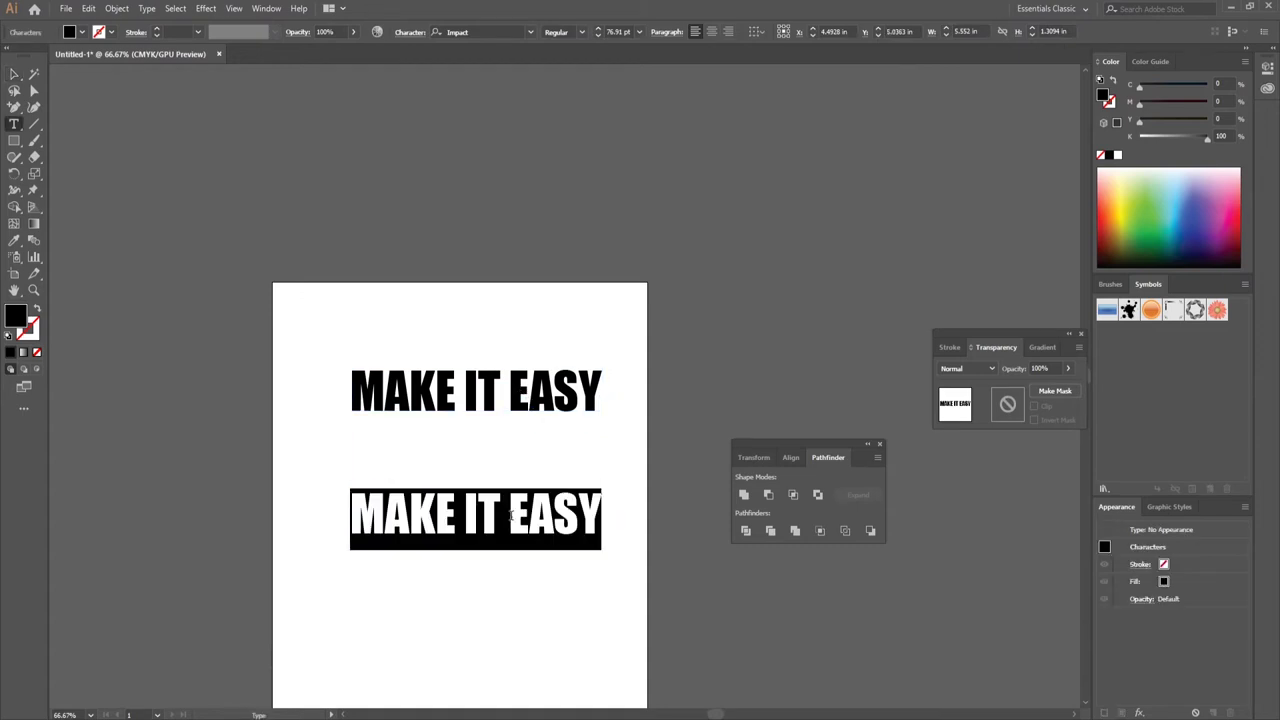
left_click(511, 514)
key("BackSpace")
key("BackSpace")
key("BackSpace")
key("BackSpace")
key("BackSpace")
key("BackSpace")
key("BackSpace")
key("BackSpace")
left_click(14, 74)
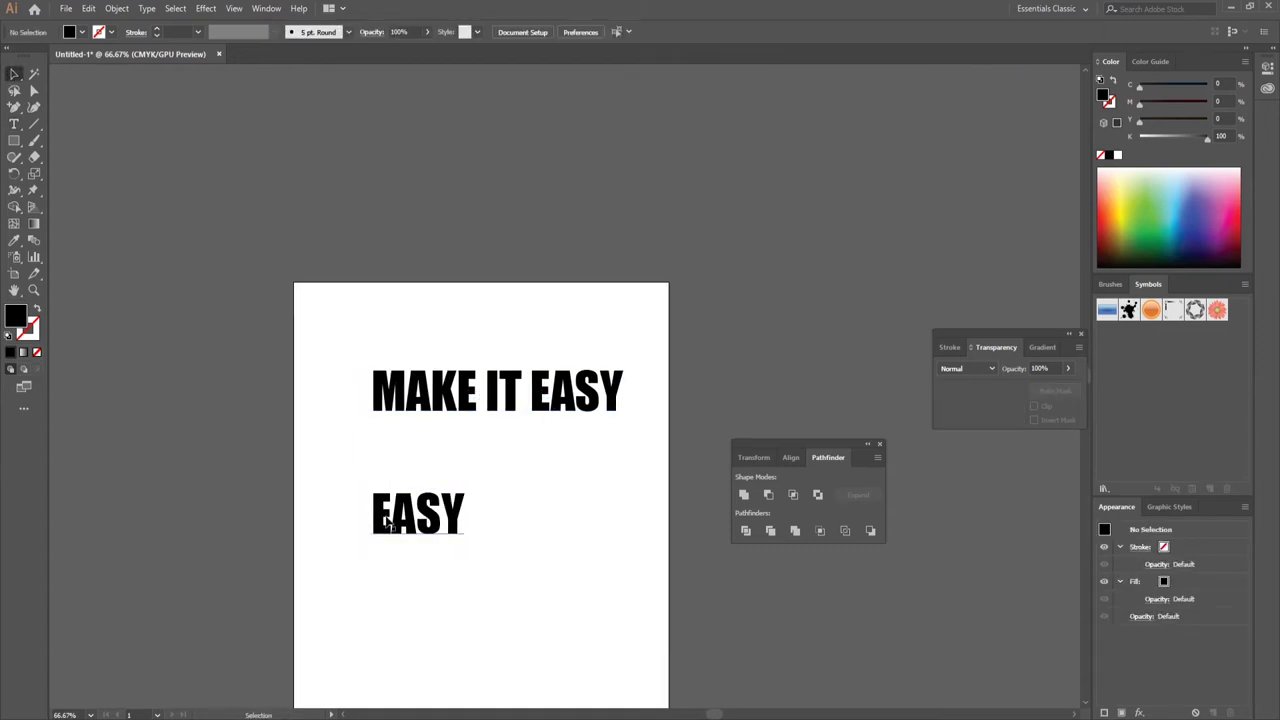
Move the EASY text closer beneath the original and delete EASY from the original so it reads MAKE IT.
left_click_drag(418, 514, 510, 492)
double_click(522, 377)
key("ctrl+a")
left_click(521, 390)
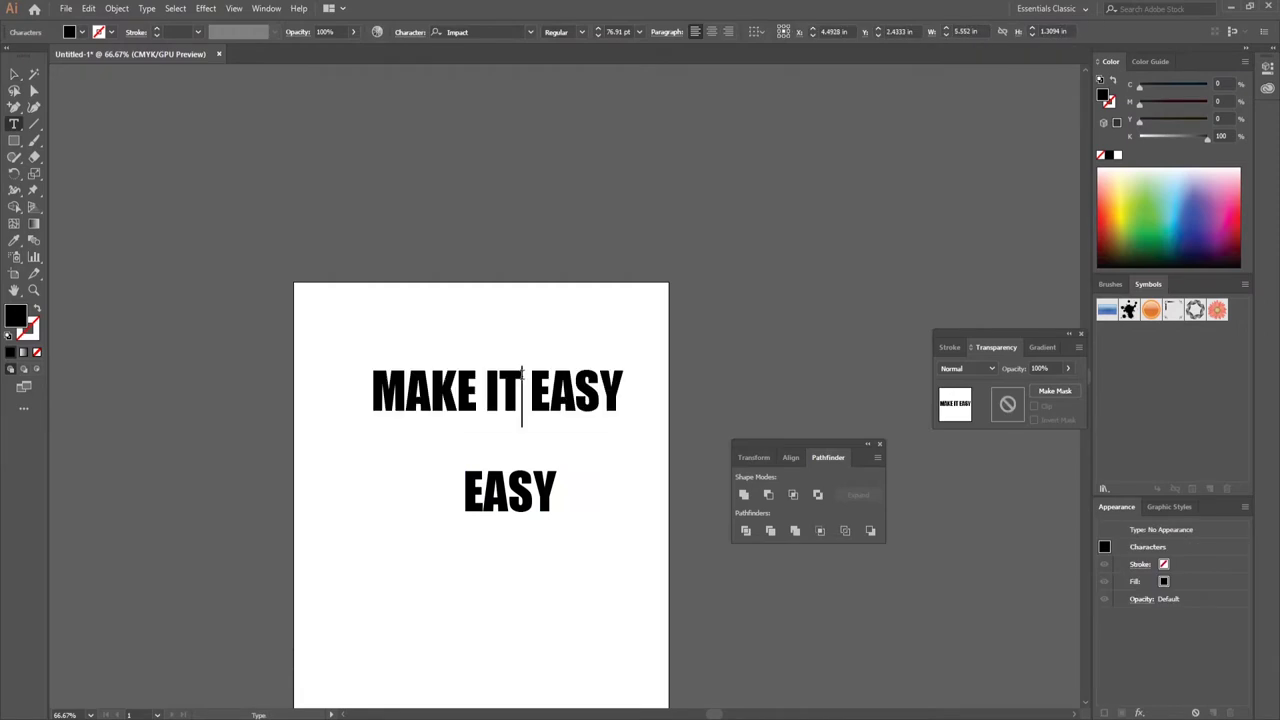
left_click_drag(521, 390, 706, 400)
key("BackSpace")
left_click(14, 74)
Enlarge EASY to about 122 pt to match the width of MAKE IT and place it directly beneath that line.
left_click_drag(537, 494, 496, 440, "alt")
left_click(435, 418)
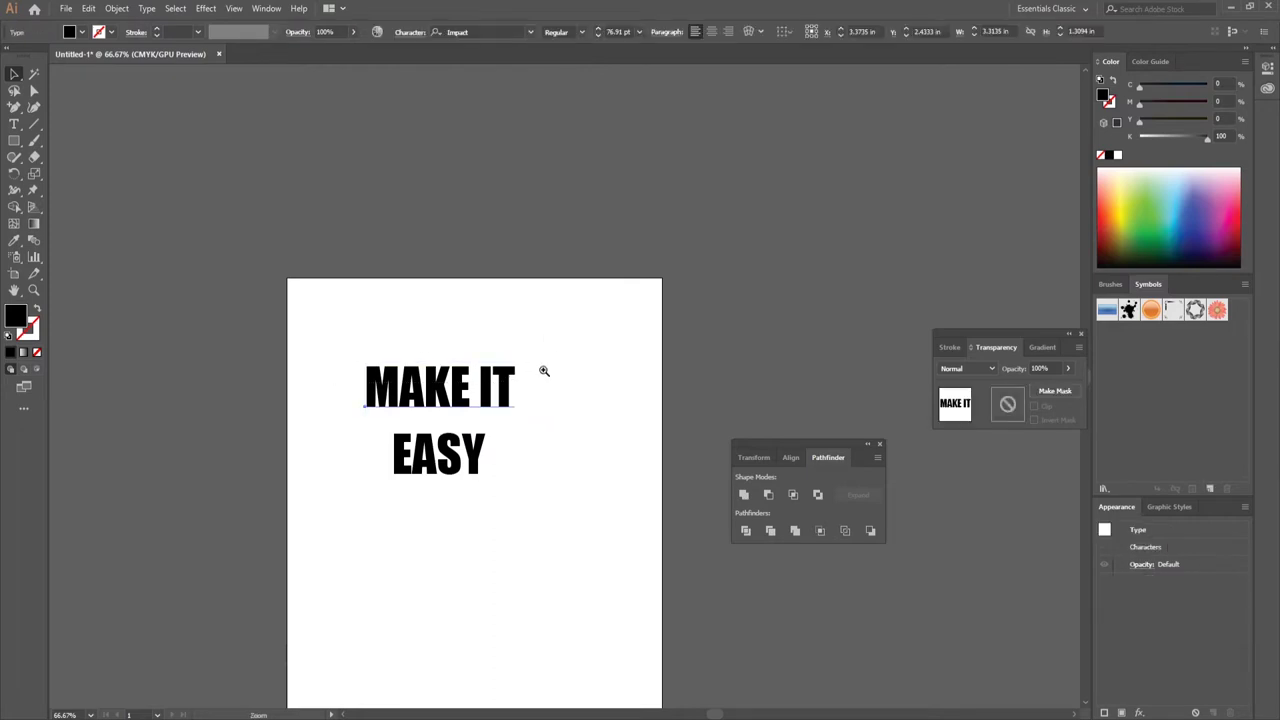
key("ctrl+equal")
key("ctrl+equal")
left_click_drag(485, 426, 618, 392, "alt+shift")
left_click_drag(522, 427, 521, 305)
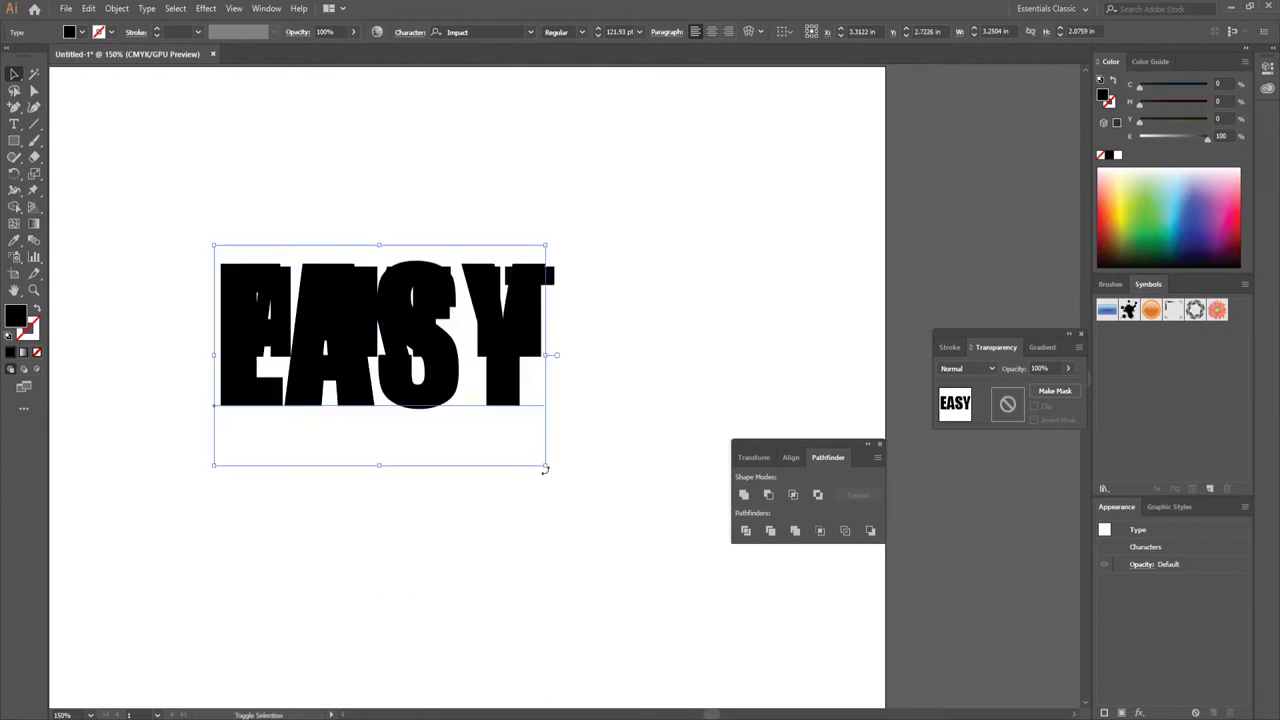
left_click_drag(557, 477, 518, 515)
key("ctrl+minus")
key("ctrl+minus")
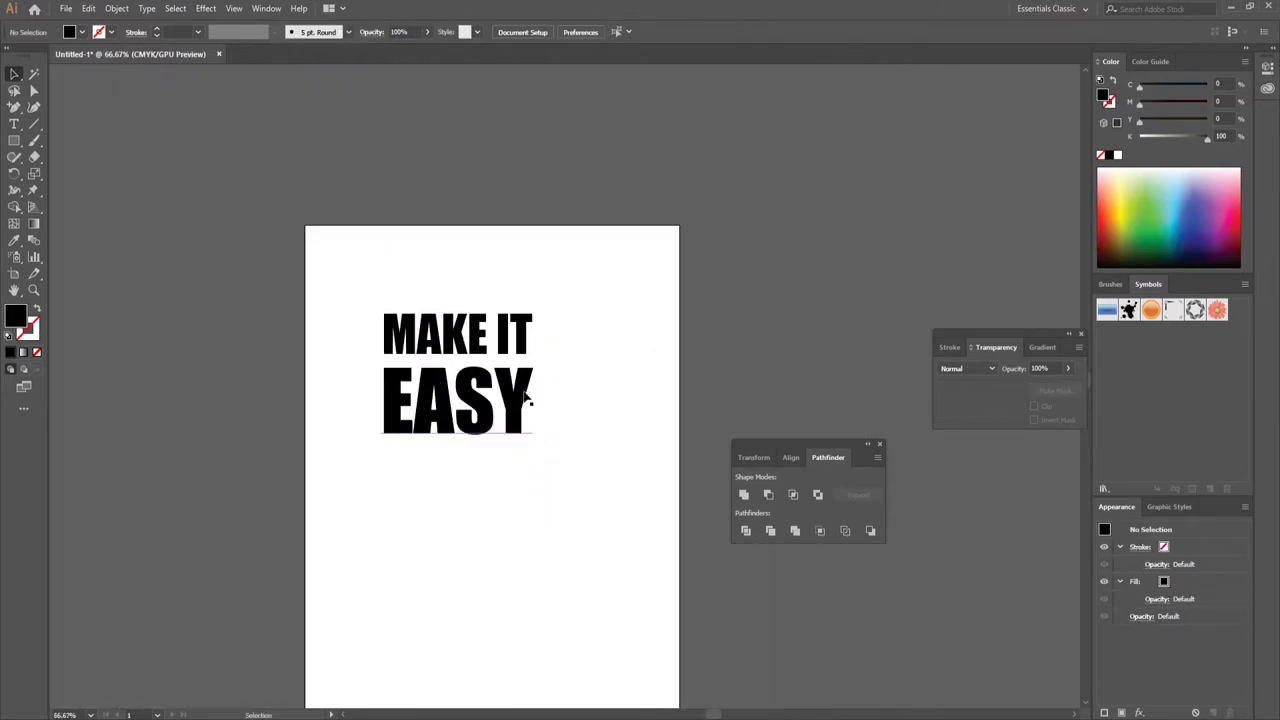
Move both text lines lower on the artboard, near its horizontal centre.
scroll(600, 380, "up", 1)
key("ctrl+a")
left_click_drag(500, 450, 502, 553)
left_click_drag(568, 519, 526, 457)
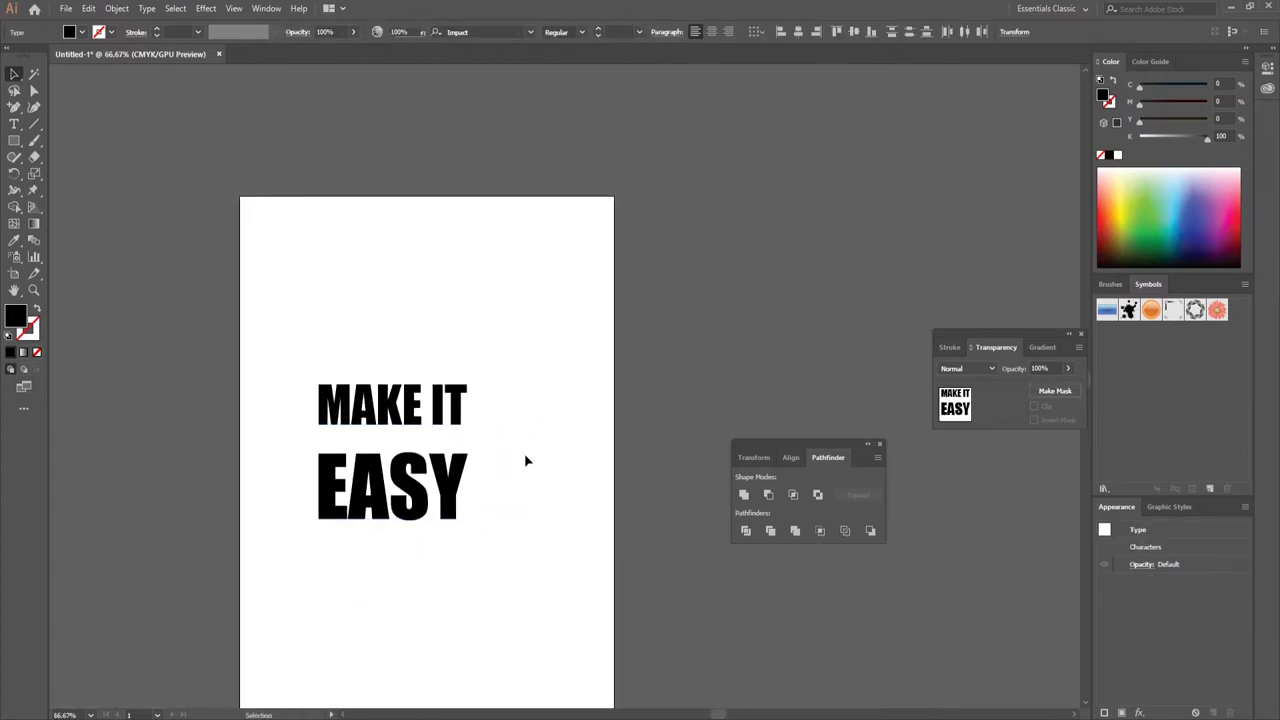
left_click_drag(455, 495, 484, 495)
key("ctrl+shift+a")
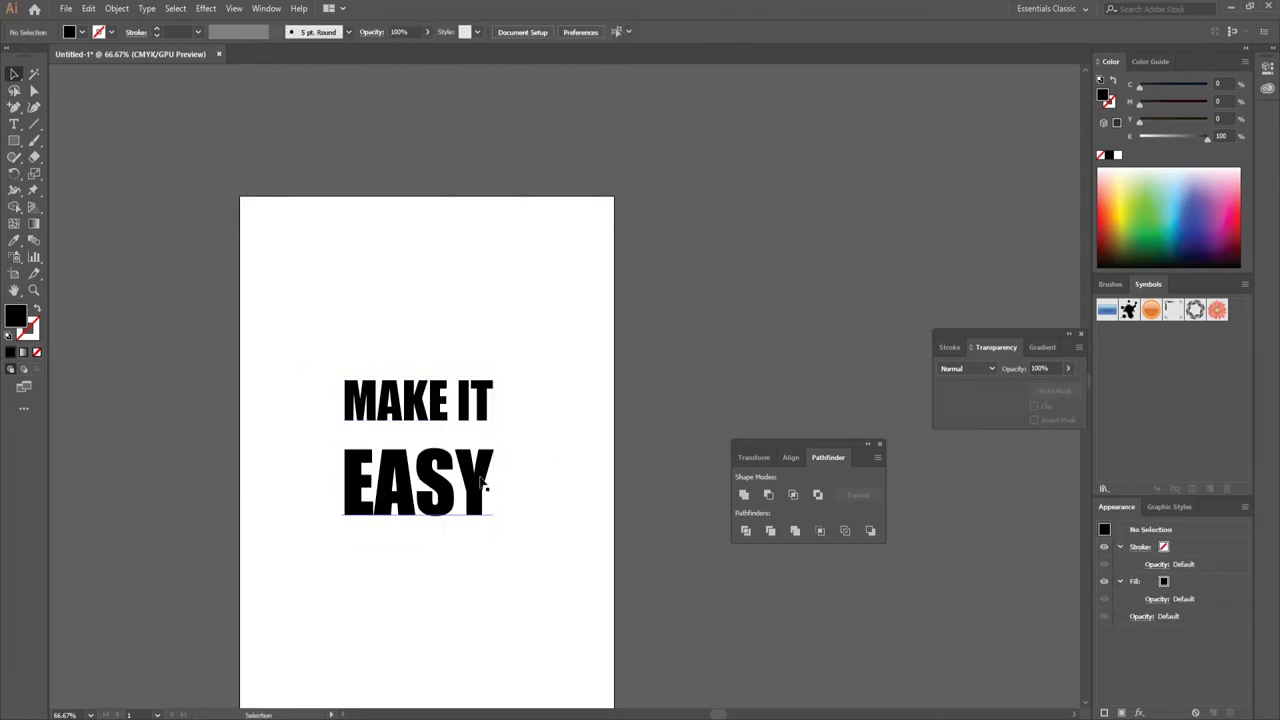
Move EASY closer beneath MAKE IT and group the two lines as outlined lettering.
key("ctrl+a")
key("ctrl+g")
key("Right")
key("Right")
key("Right")
key("Right")
key("Right")
key("Right")
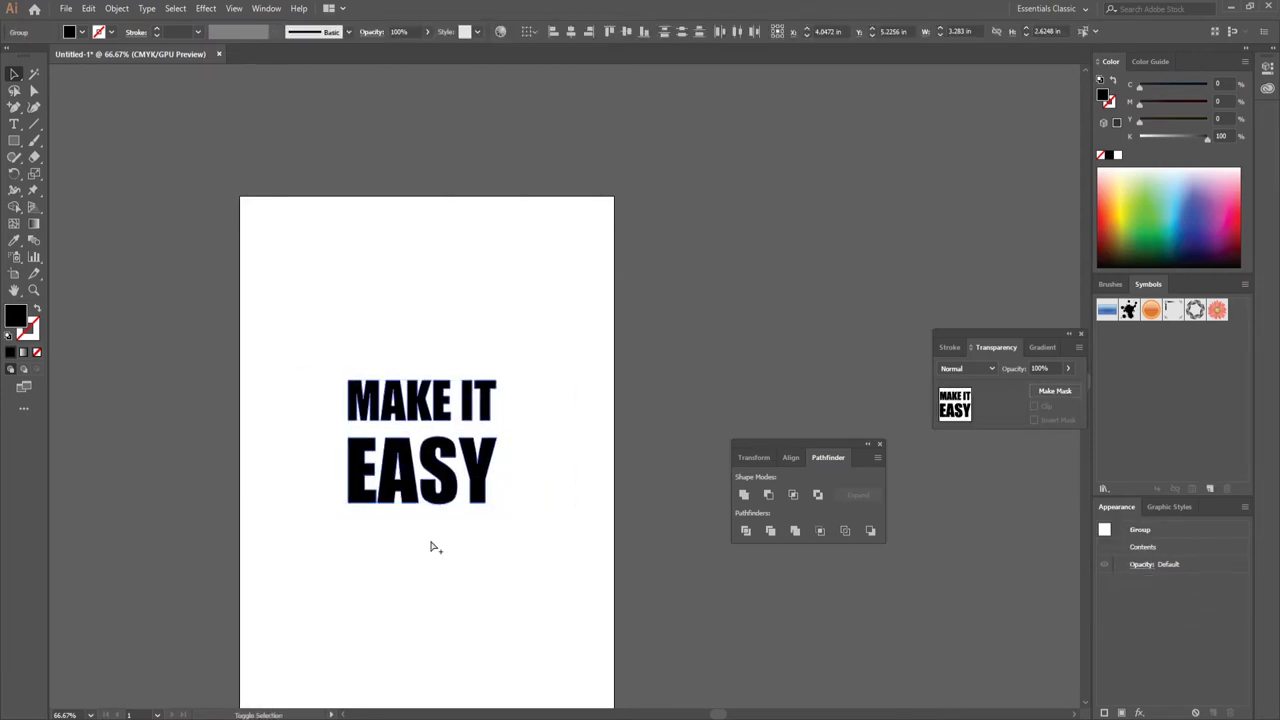
Save the artwork in the project's data folder as "Make it easy.eps", using the Illustrator 8 EPS version.
key("ctrl+shift+s")
type("Make it easy.eps")
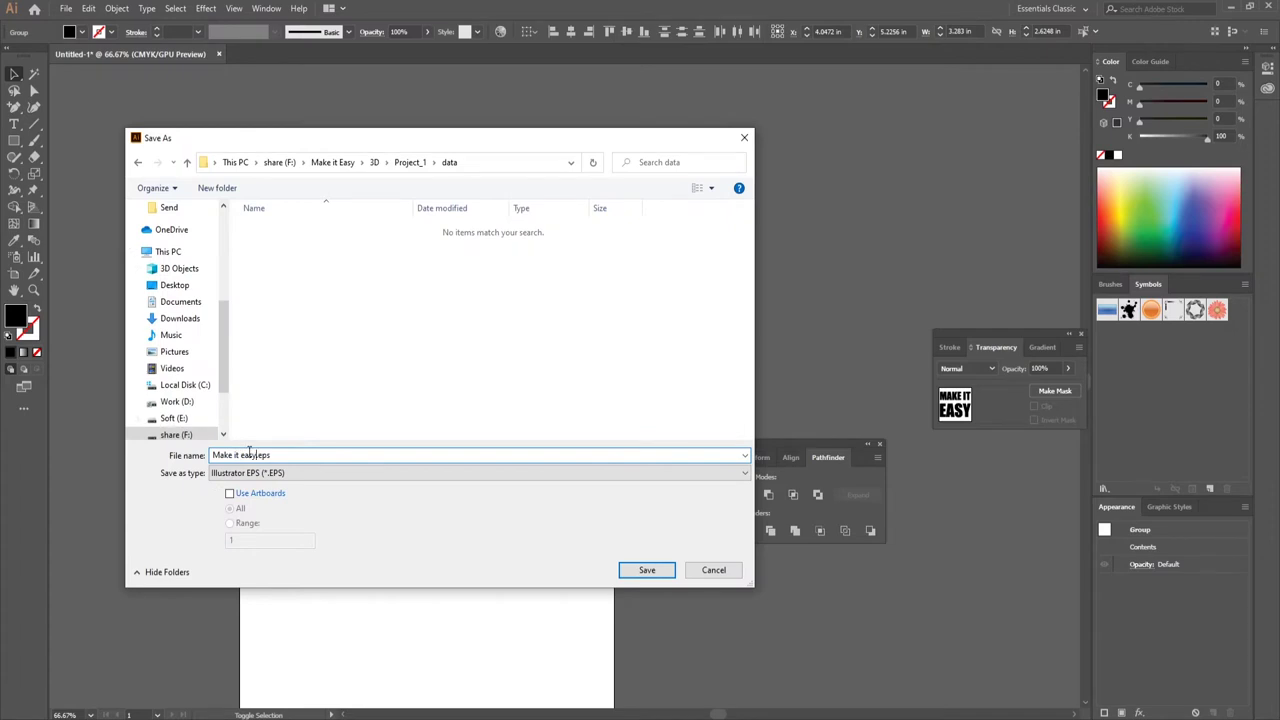
left_click(647, 570)
left_click(634, 170)
left_click(612, 340)
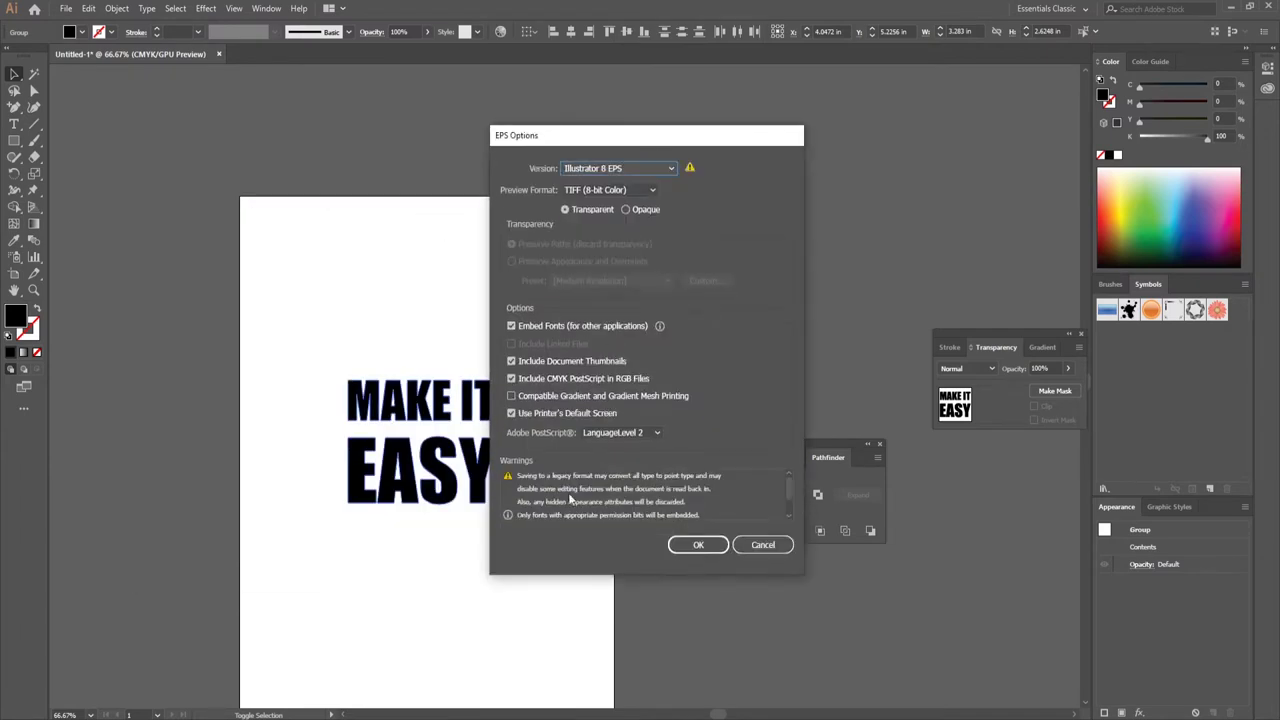
left_click(698, 559)
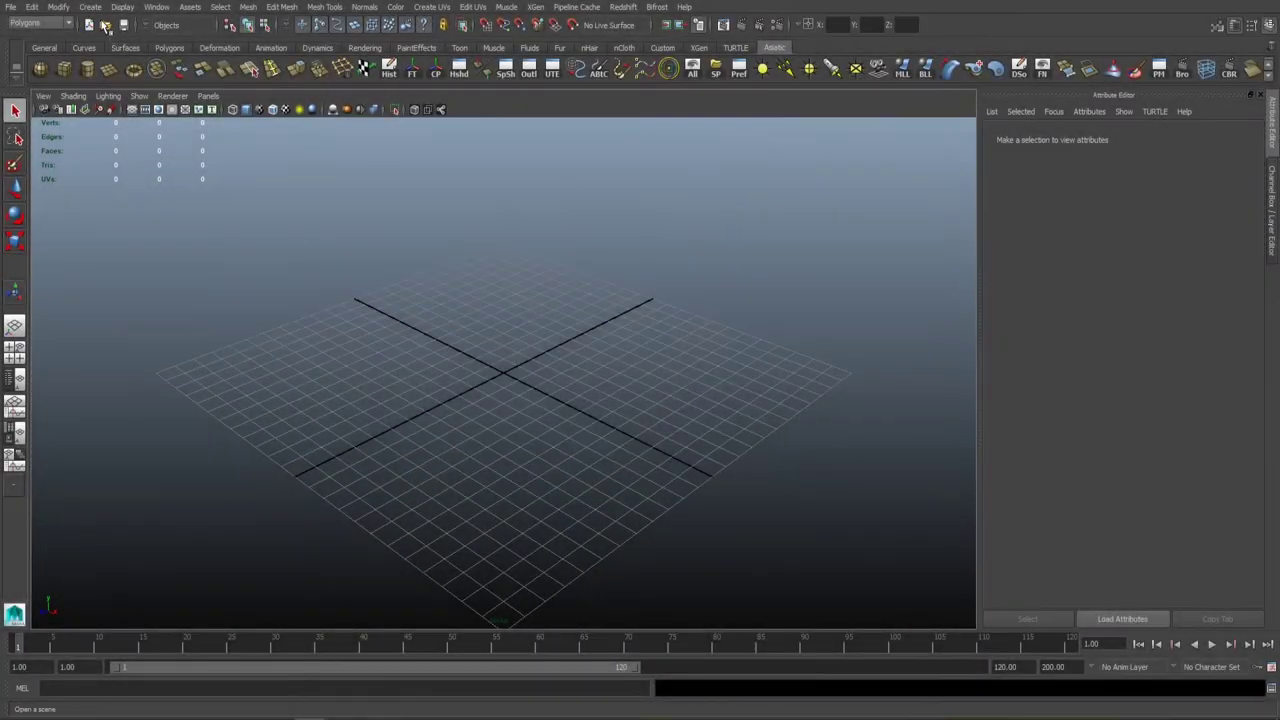
Switch to Maya and open the Model.mb scene from the Project_1 scenes folder.
left_click(105, 25)
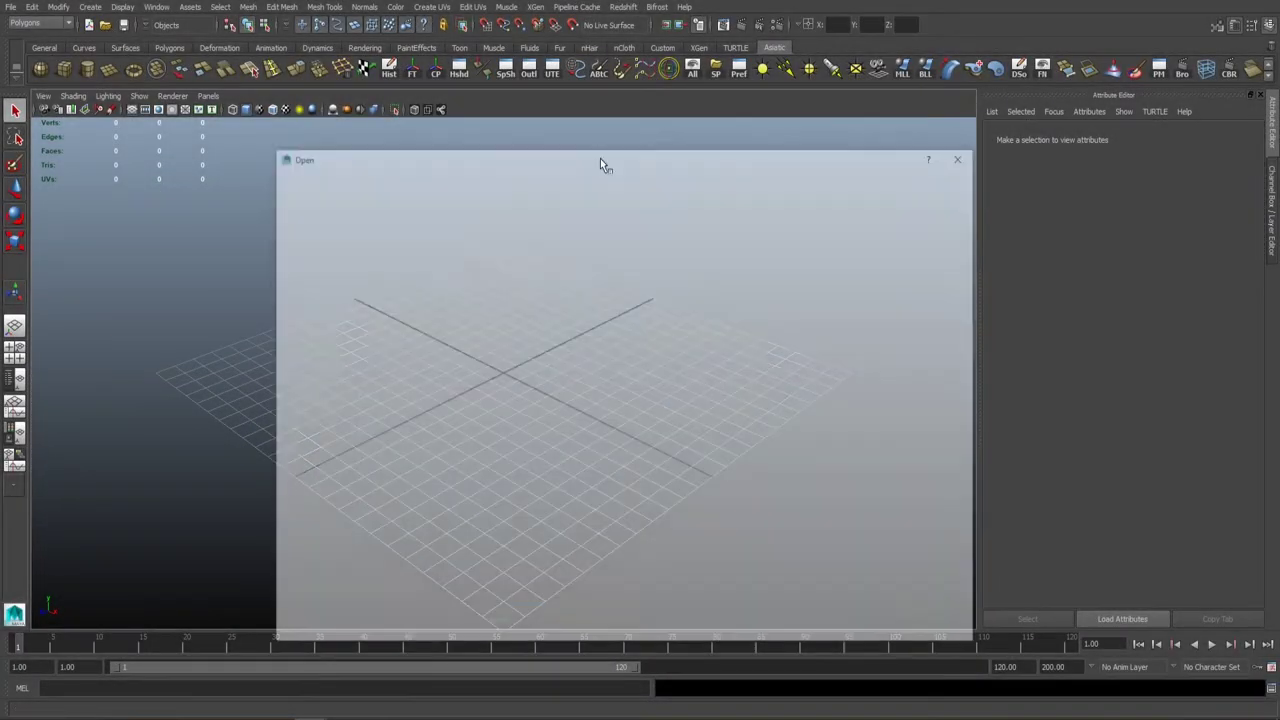
left_click(391, 252)
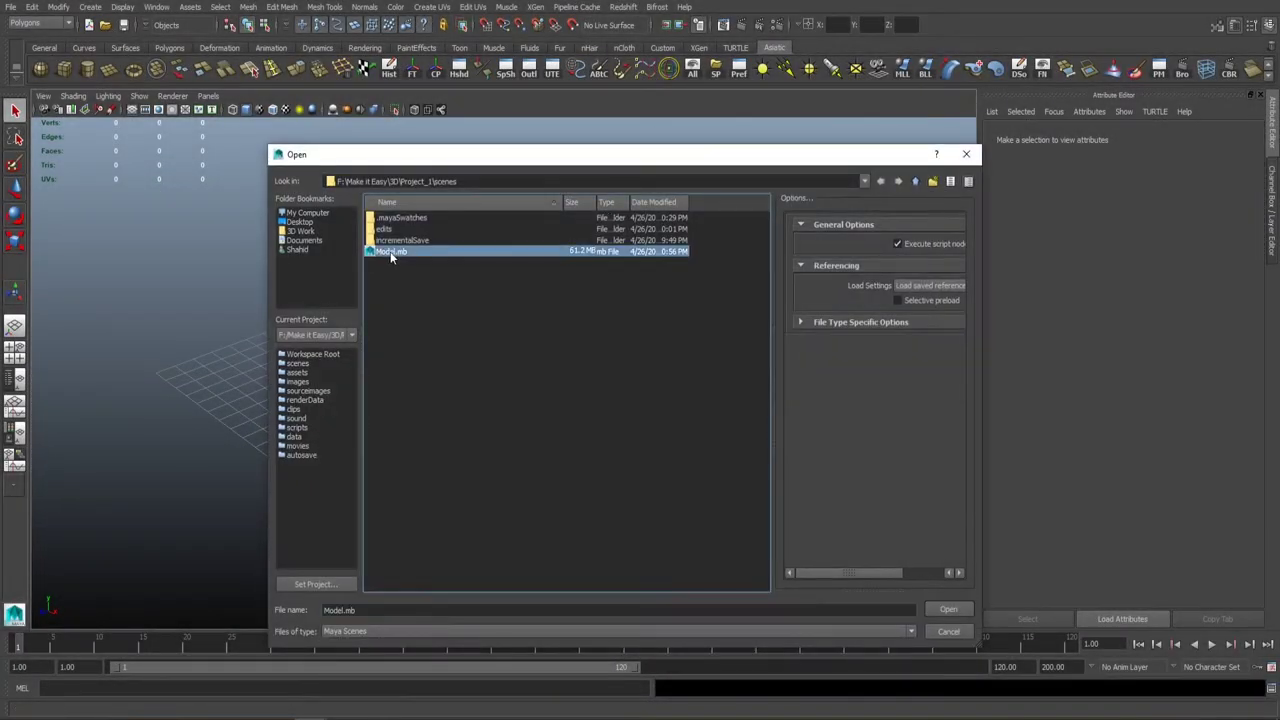
double_click(391, 252)
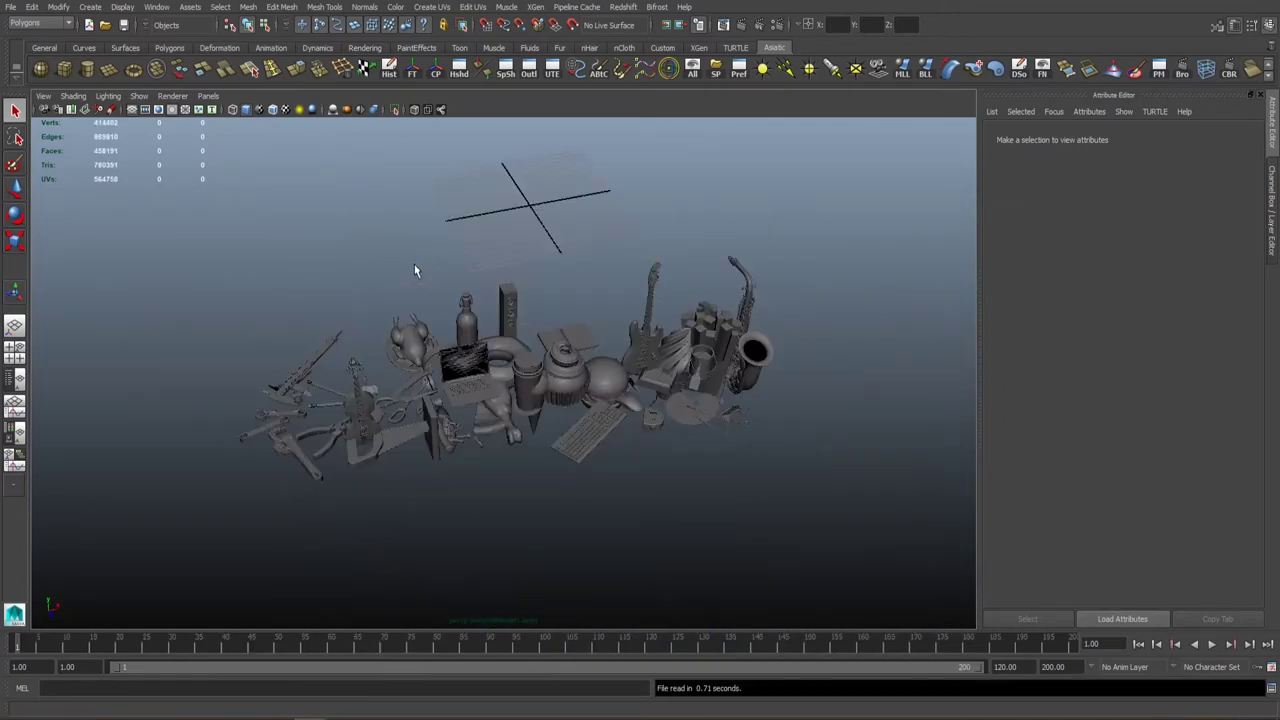
Bring the MAKE IT EASY lettering curves into the scene and move both words to the centre of the grid.
mouse_move(417, 268)
left_mouse_down("alt")
mouse_move(280, 343)
mouse_move(244, 346)
mouse_move(371, 276)
mouse_move(309, 334)
mouse_move(640, 340)
left_mouse_up("alt")
right_click_drag(825, 325, 516, 235, "alt")
left_click_drag(516, 238, 724, 348)
key("a")
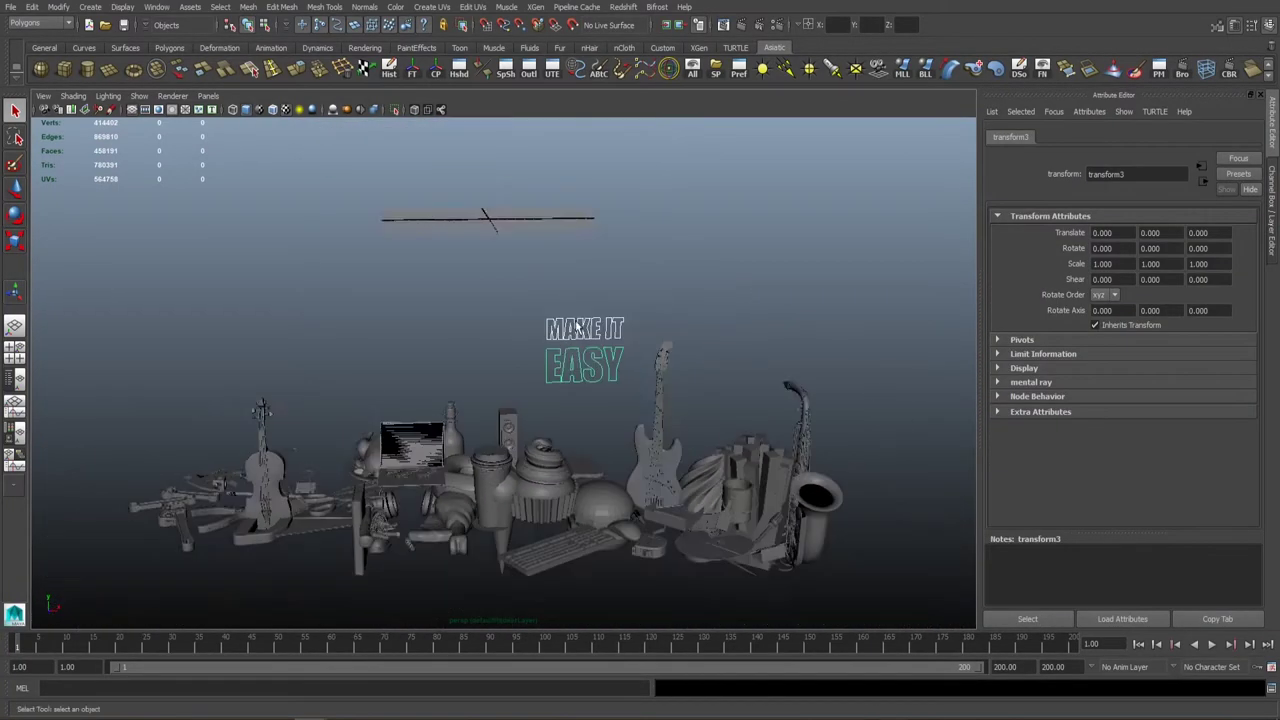
key("w")
left_click_drag(511, 300, 504, 327, "alt")
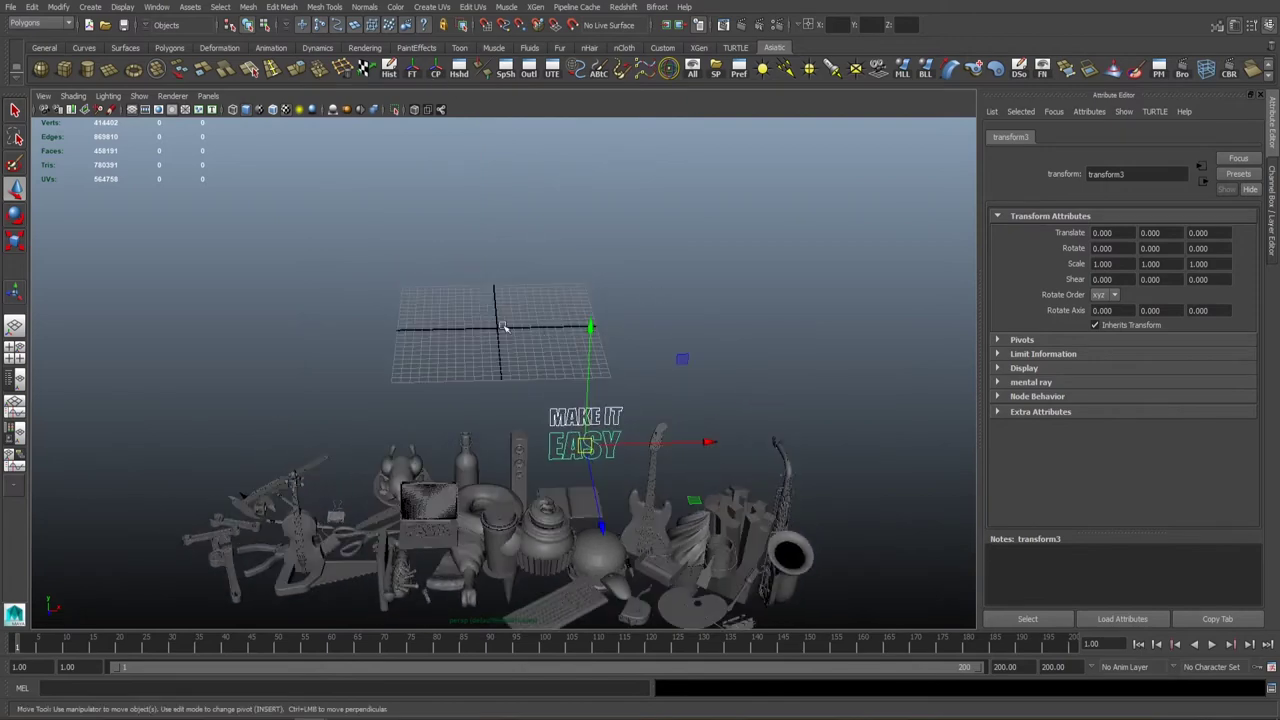
key("f")
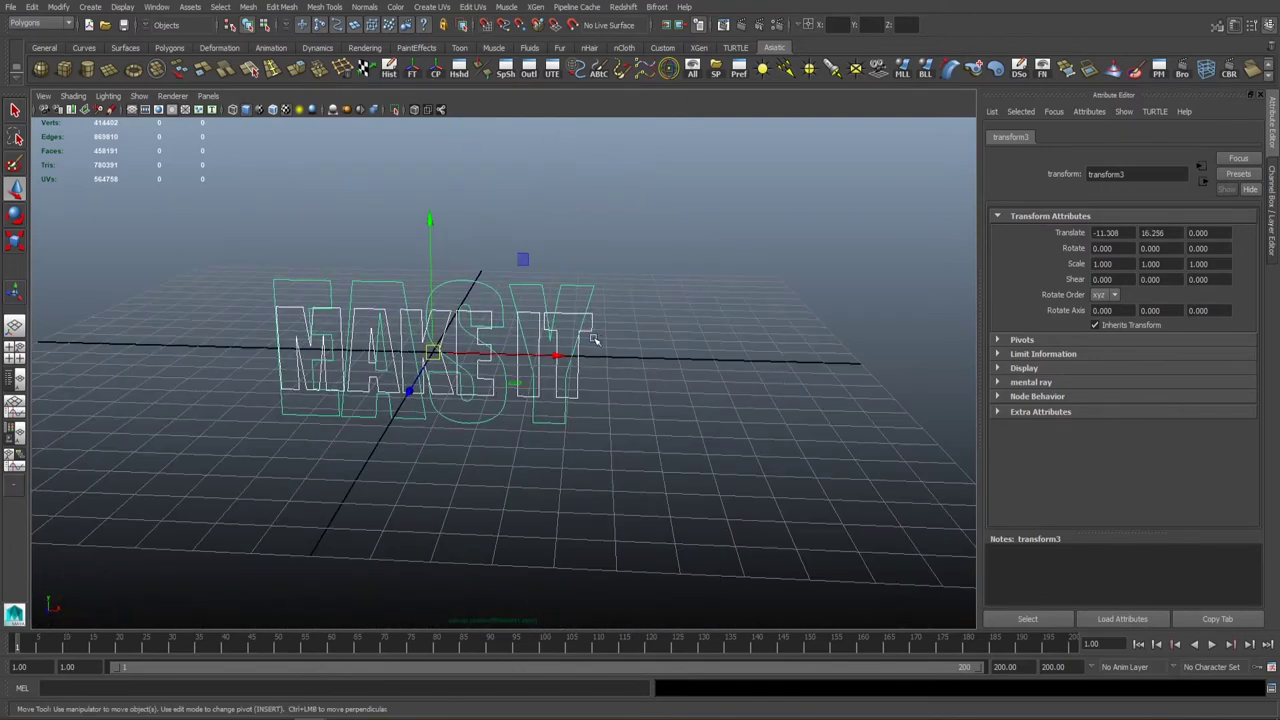
Scale the EASY curves uniformly to 0.617 to match the height of MAKE IT and try rotating them about the vertical axis.
left_click(590, 326)
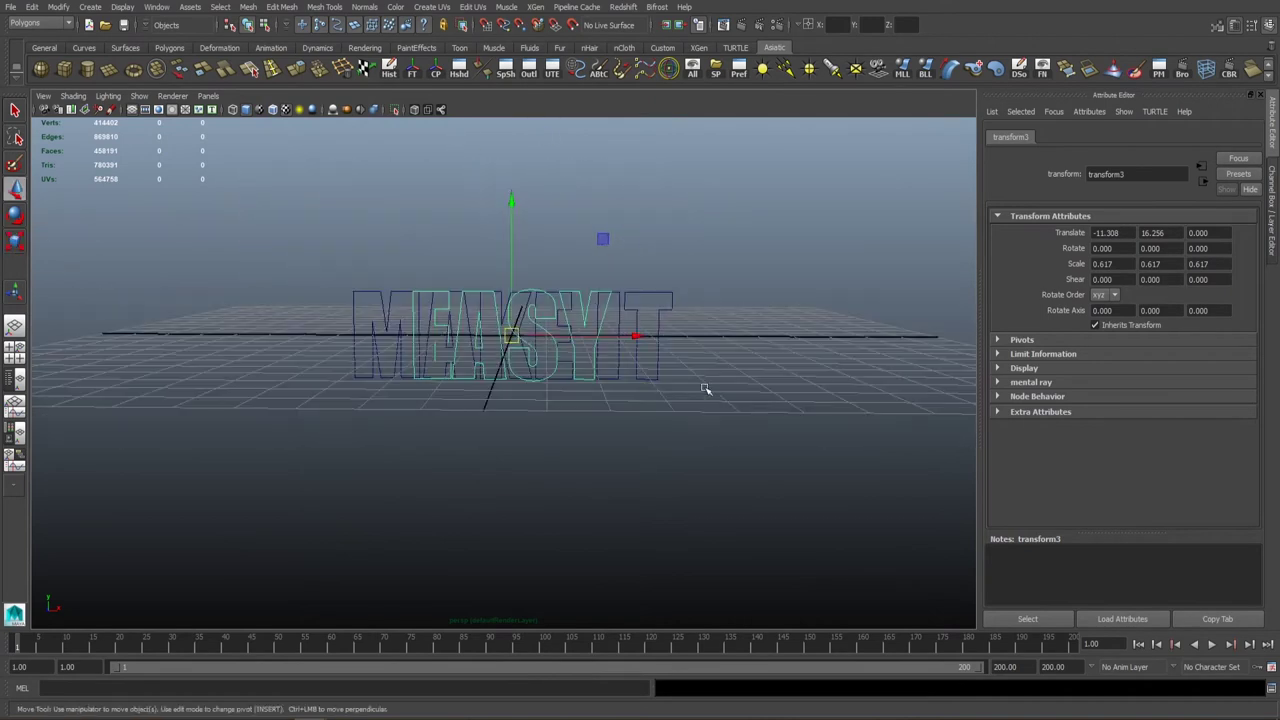
key("e")
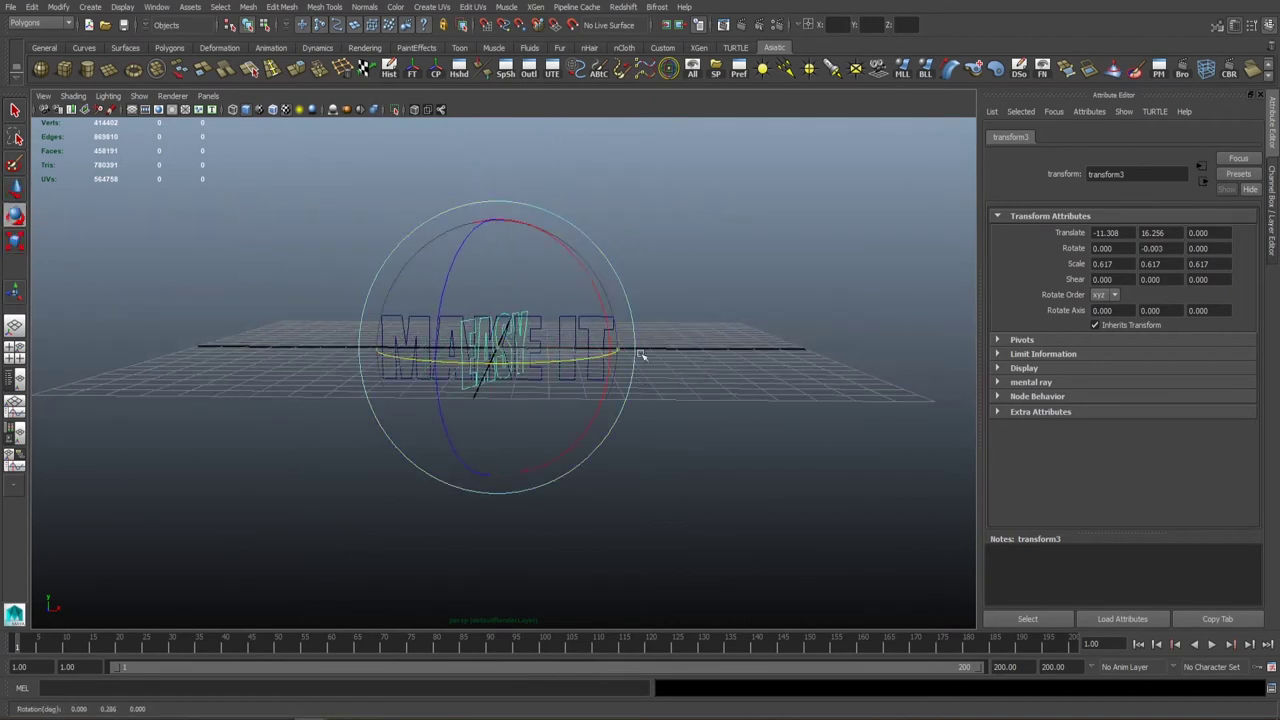
left_click_drag(641, 355, 772, 340)
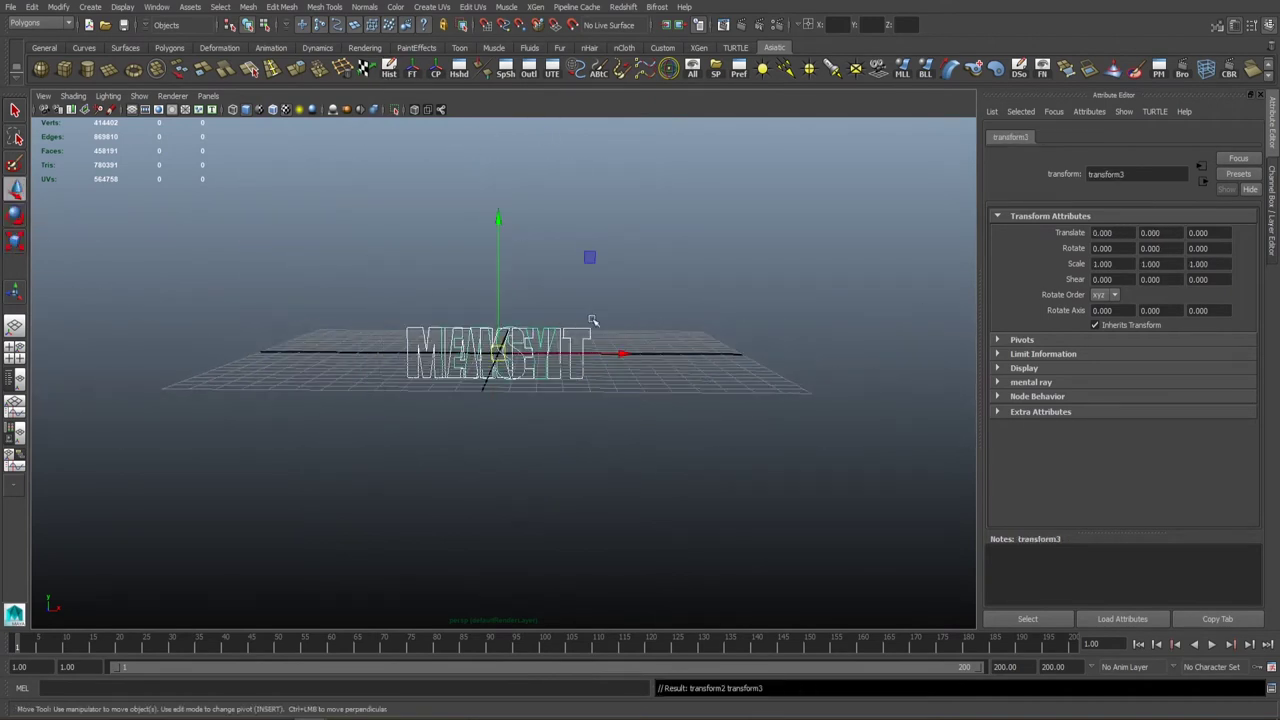
Scale both words' curves uniformly to about 8.678 so they span roughly the width of the model collection.
scroll(404, 299, "down", 5)
key("r")
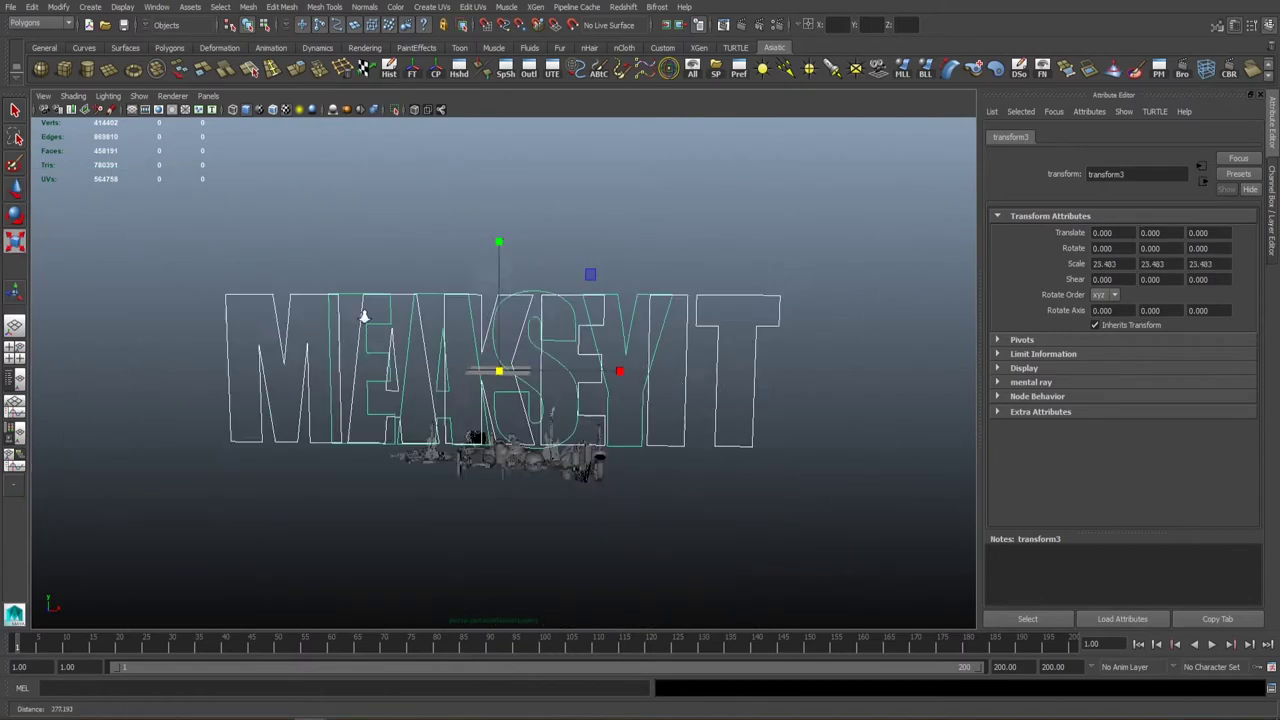
left_click_drag(366, 309, 632, 297)
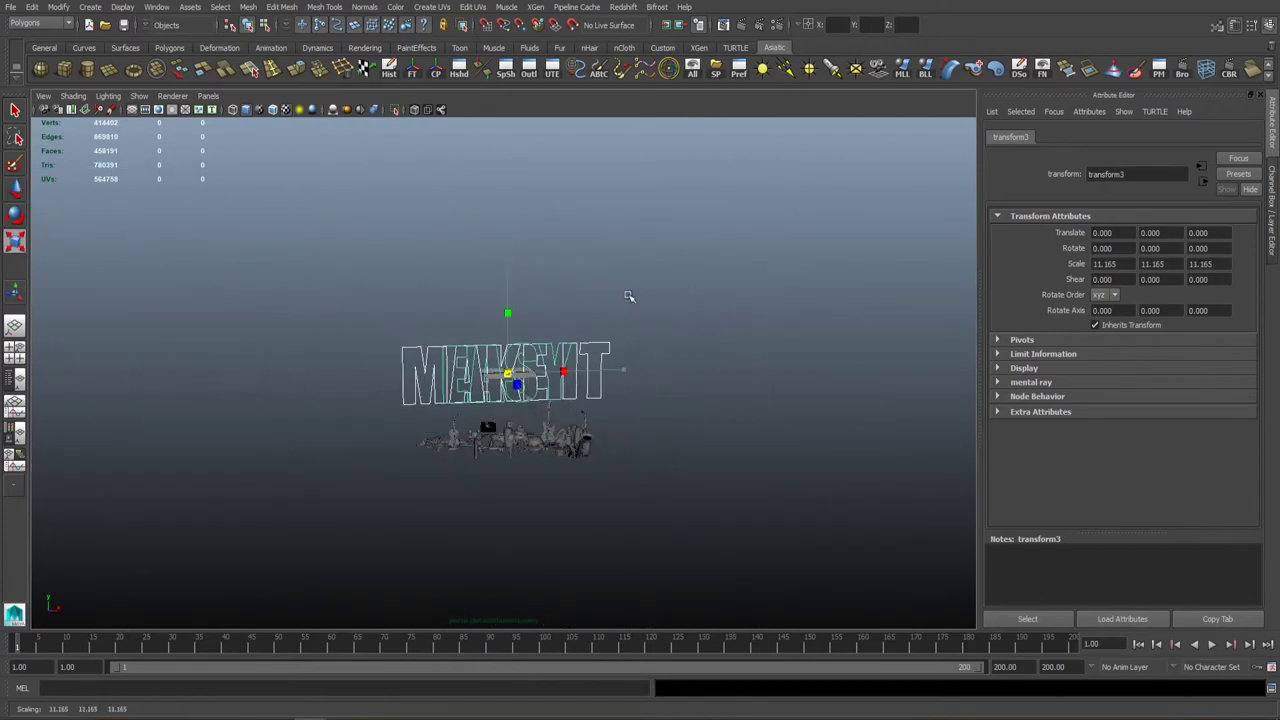
scroll(630, 285, "up", 5)
scroll(640, 280, "down", 1)
left_click(676, 278)
Rotate the whole EASY curve group 90 degrees about the Y axis.
left_click(578, 352)
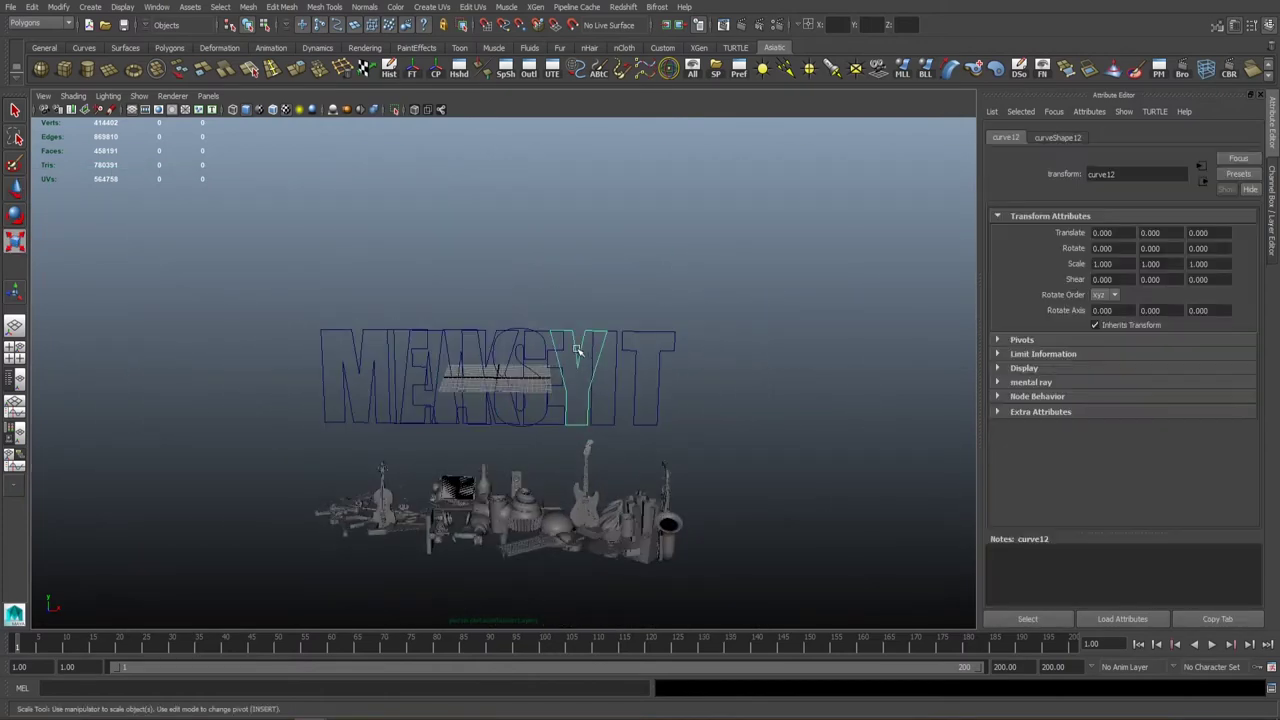
left_click_drag(590, 349, 520, 323, "alt")
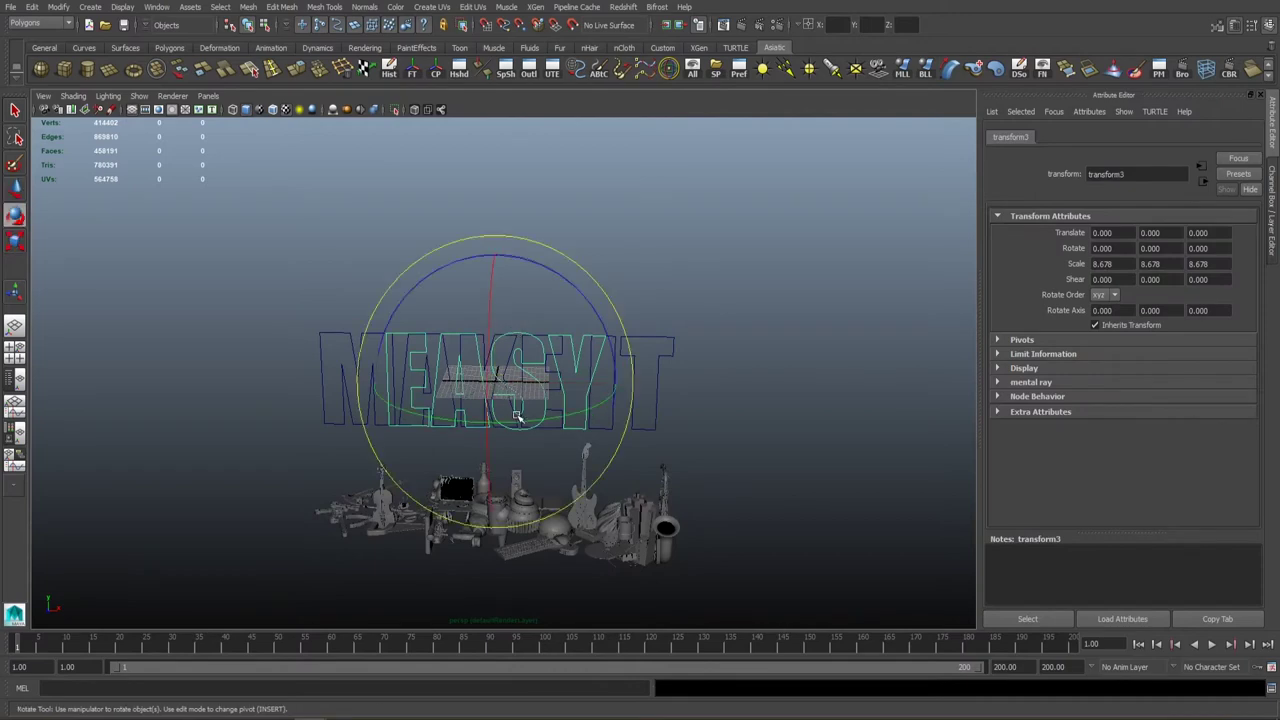
left_click(1271, 220)
double_click(1232, 196)
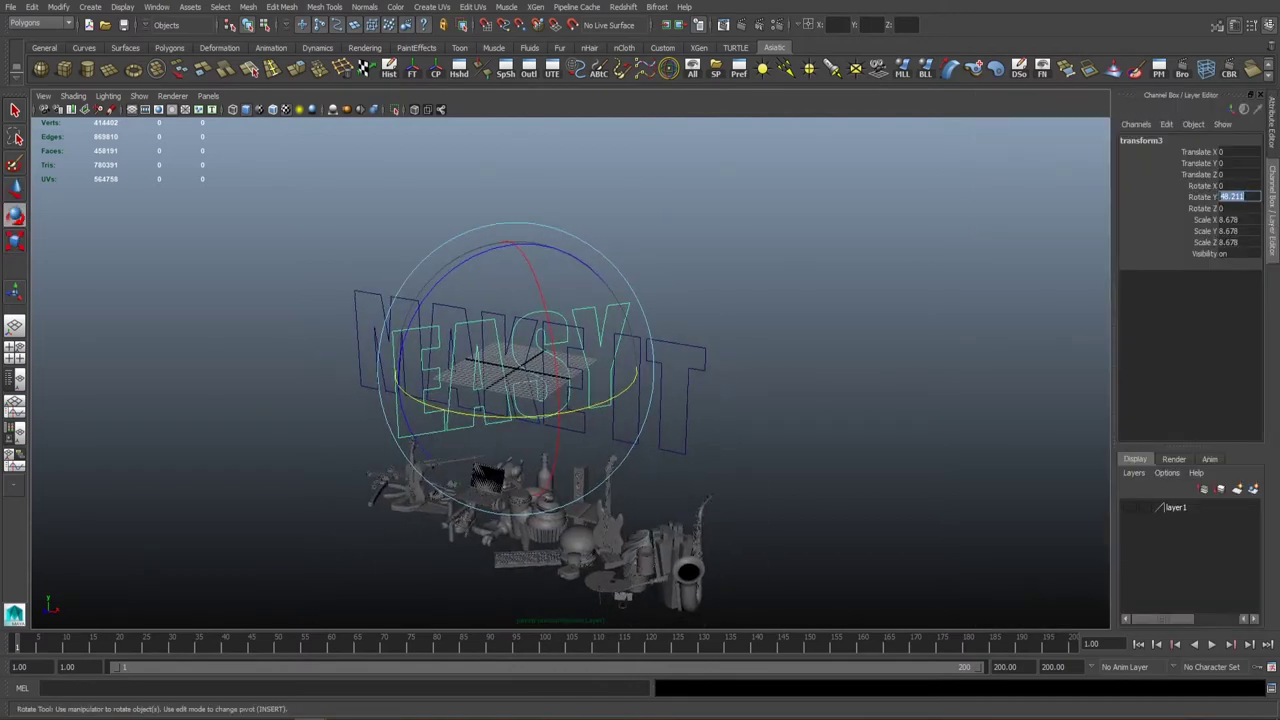
key("Return")
Move EASY to X 40.21 and shift the words so EASY meets the end of MAKE IT at a right-angled corner.
left_click_drag(600, 400, 663, 286, "alt")
key("w")
left_click(660, 293)
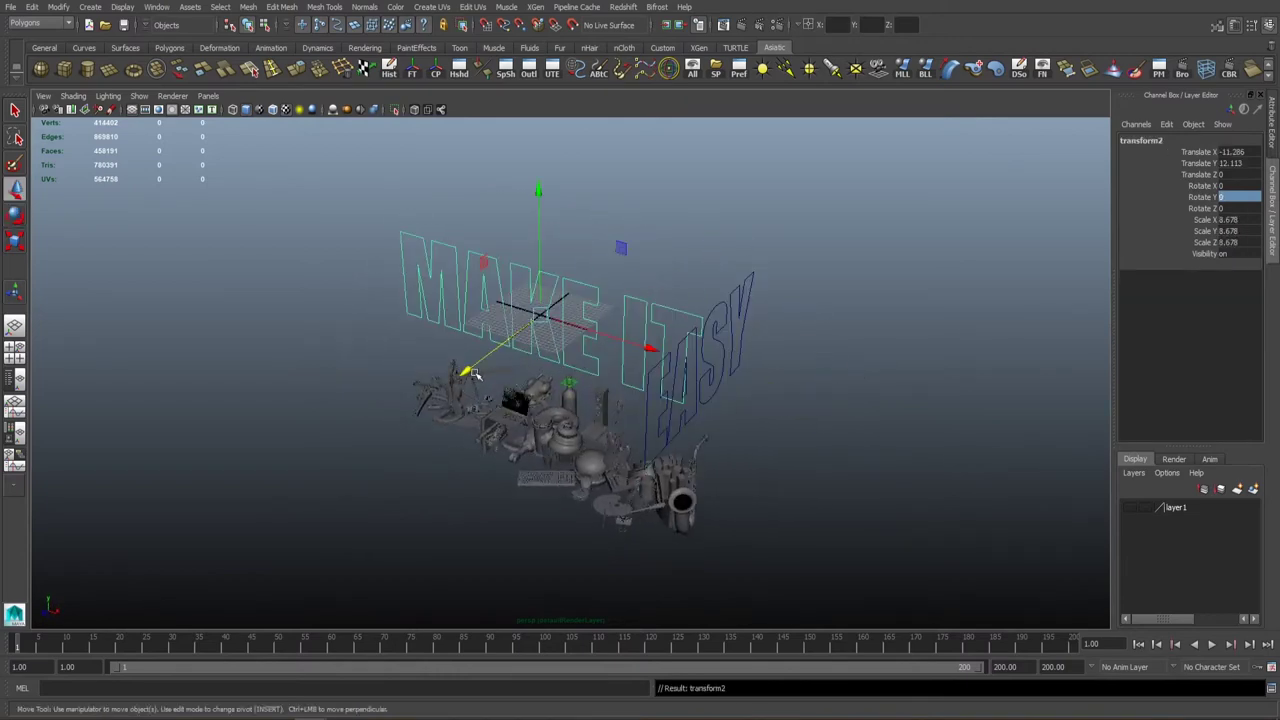
left_click_drag(475, 373, 653, 347, "alt")
Add both words' curve groups to a new display layer and set that layer to Template.
left_click(653, 347)
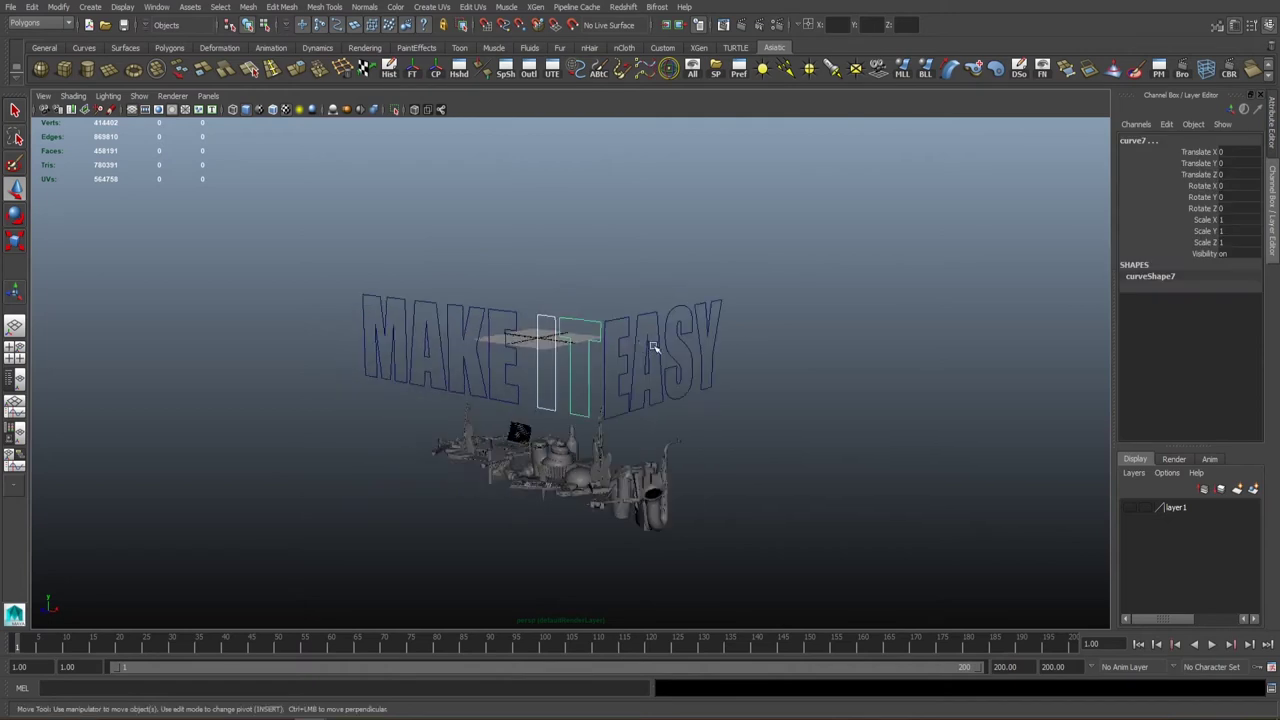
key("Up")
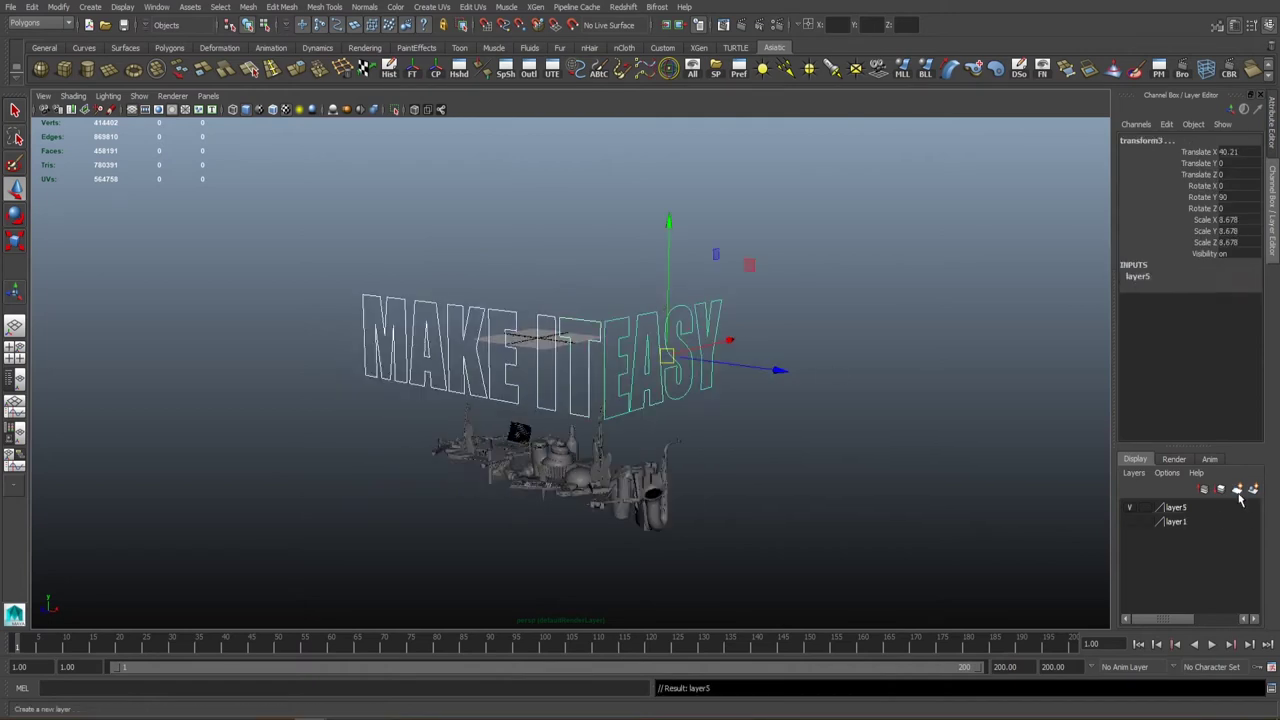
left_click(700, 450)
left_click_drag(700, 450, 824, 447, "alt")
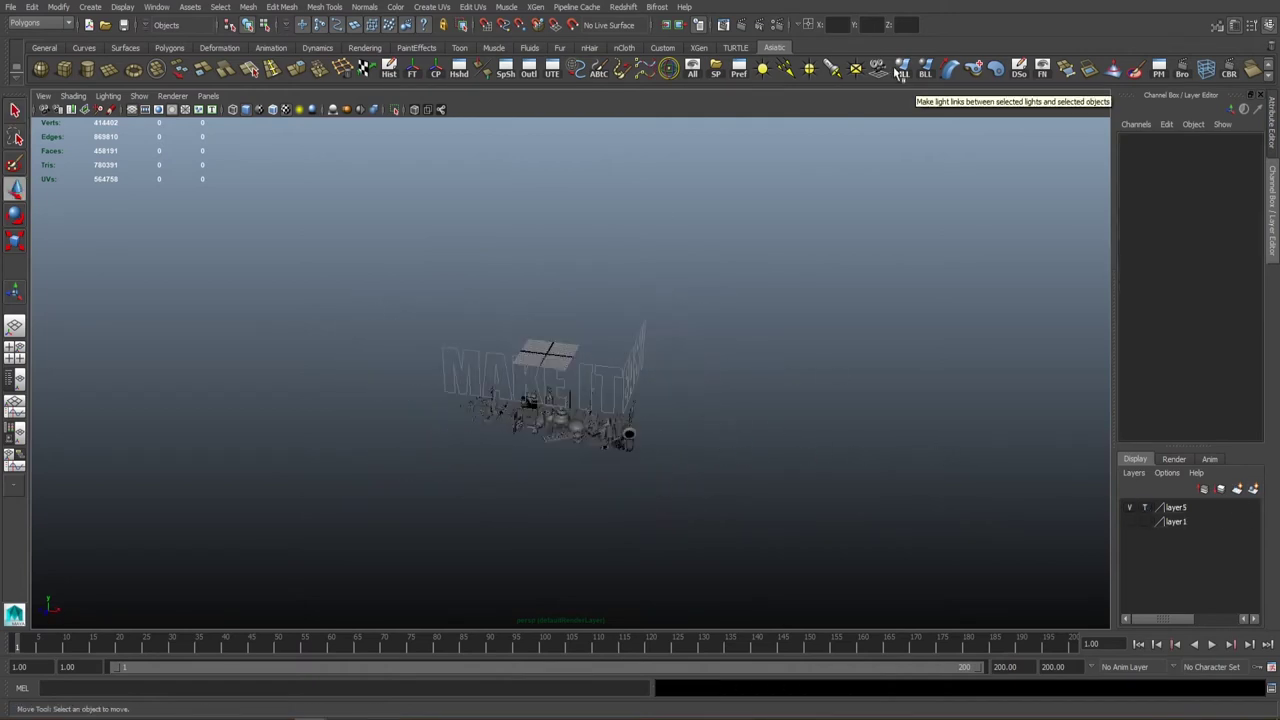
Move camera1 back from the models to Z 56.757.
left_click(548, 350)
left_click_drag(548, 350, 667, 383, "alt")
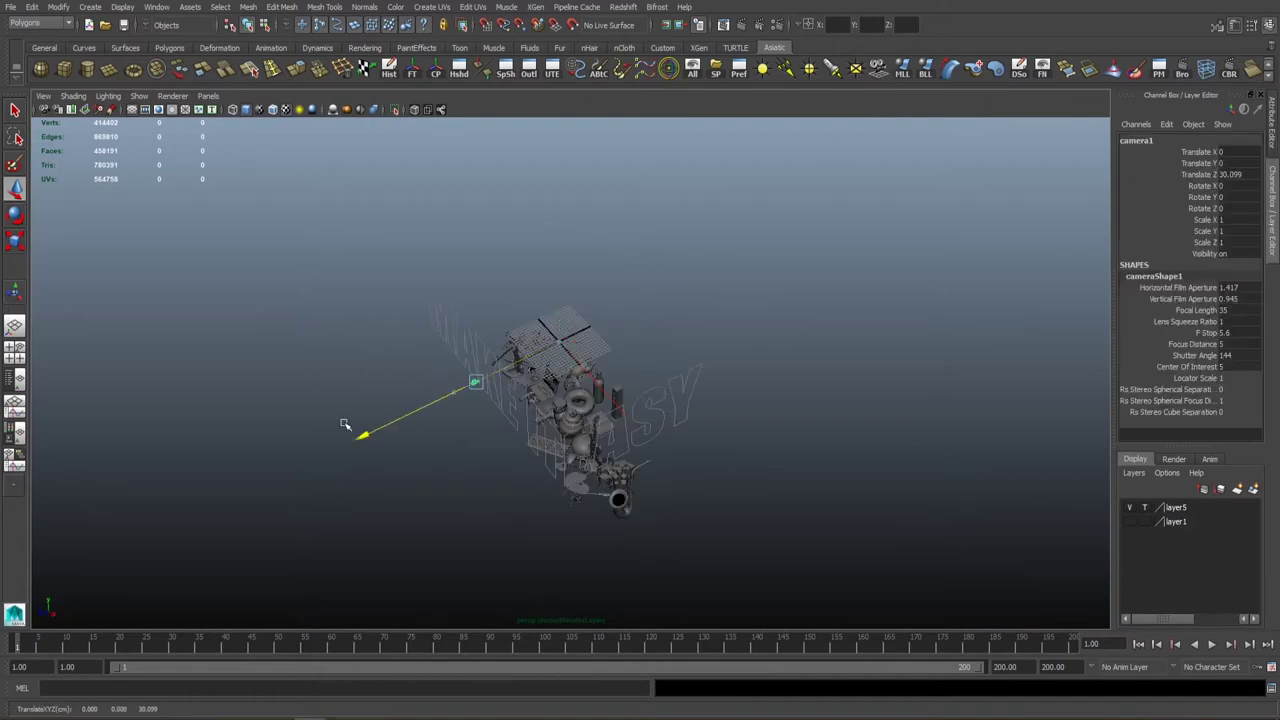
left_click_drag(344, 425, 290, 470)
Open a floating view through camera1 with its resolution gate shown, and return the main view to the perspective camera.
left_click(208, 96)
mouse_move(282, 112)
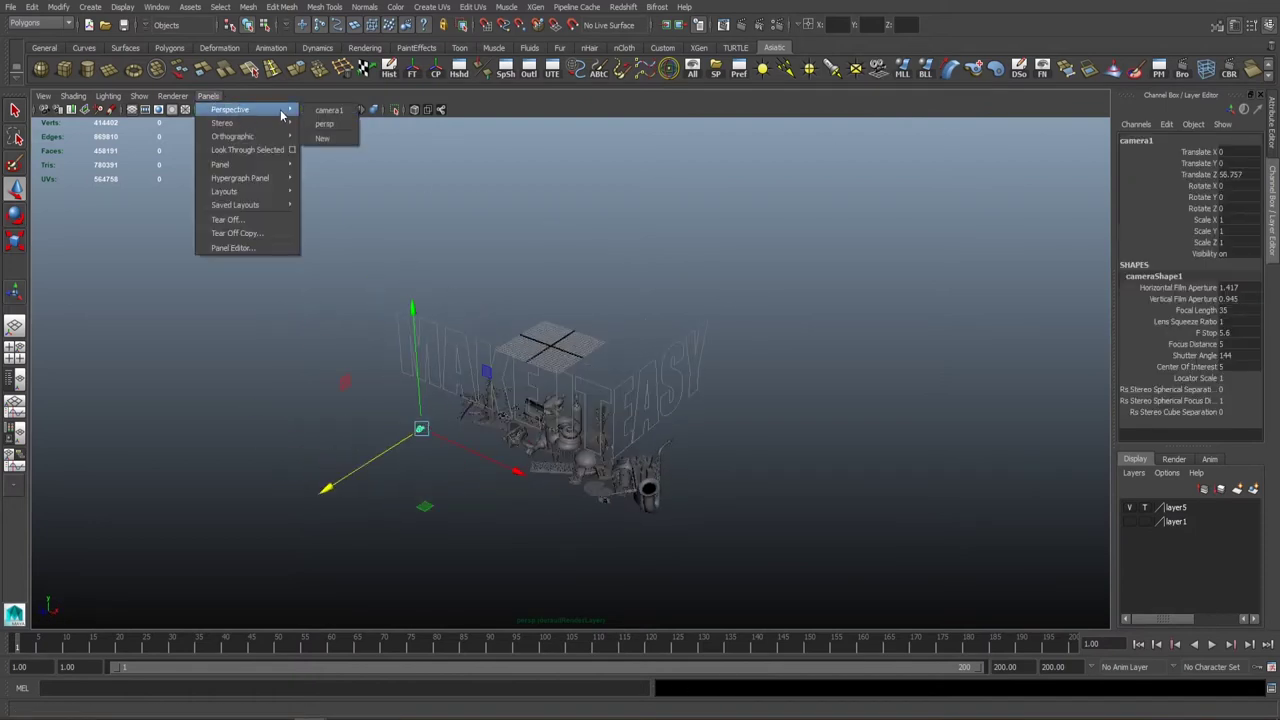
left_click(260, 152)
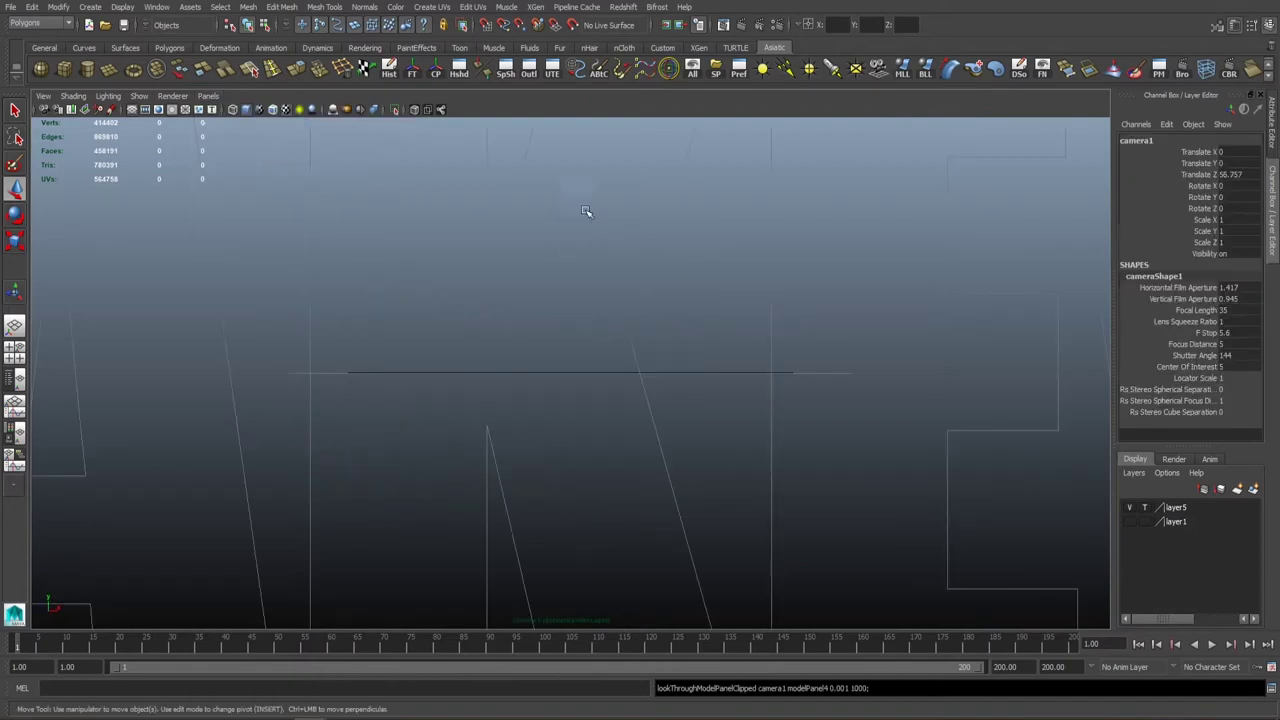
left_click(157, 110)
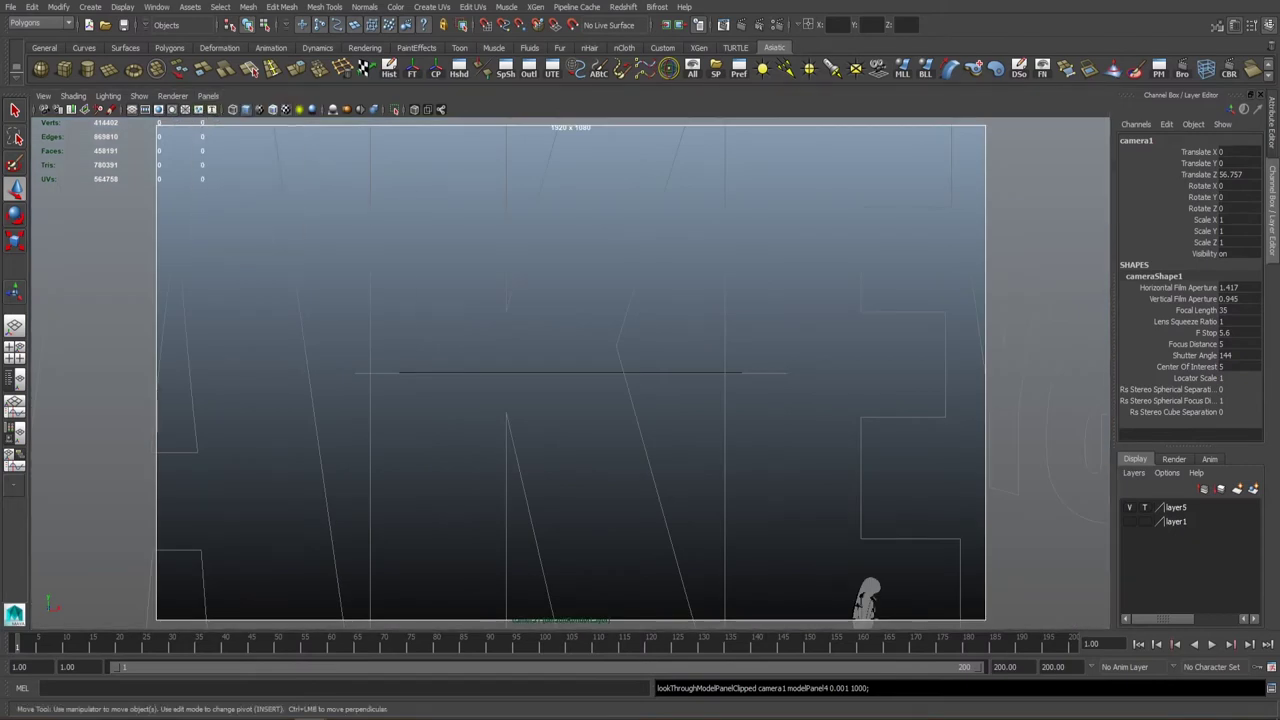
left_click(208, 96)
left_click(340, 120)
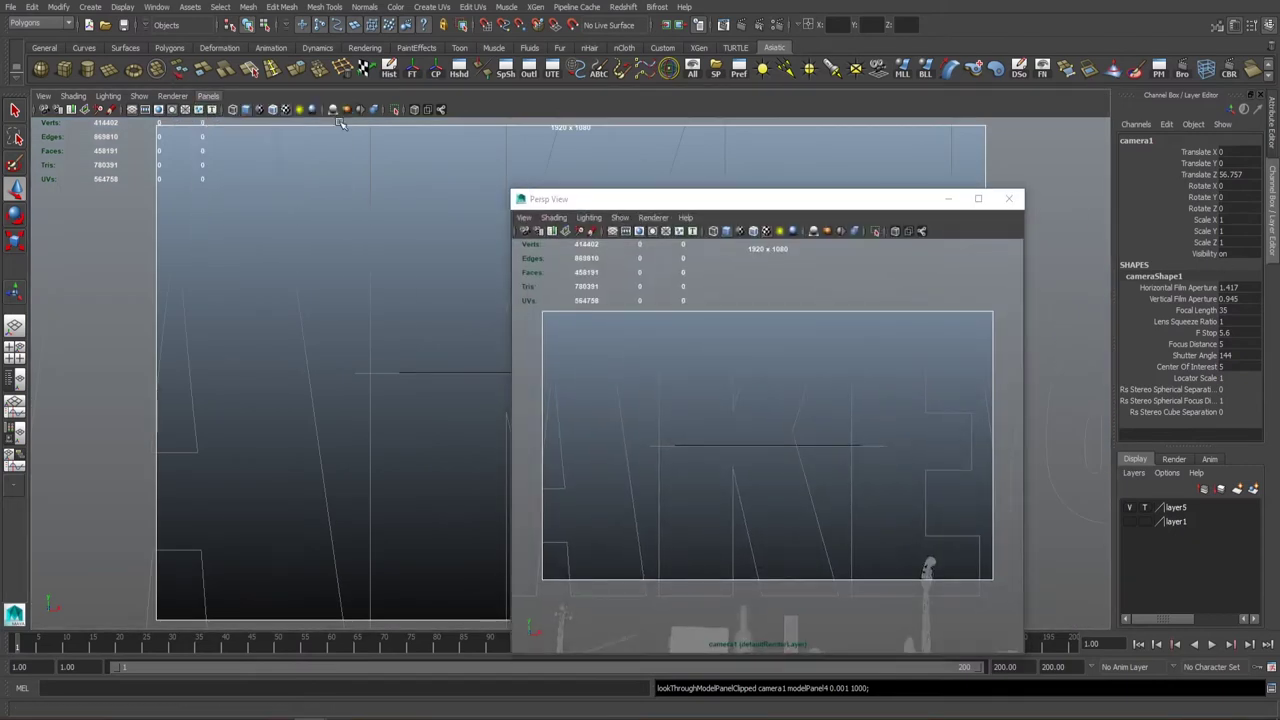
Pull camera1 back to Z 141.287 so MAKE IT fits inside the frame, and move its floating view aside.
left_click_drag(471, 442, 588, 530)
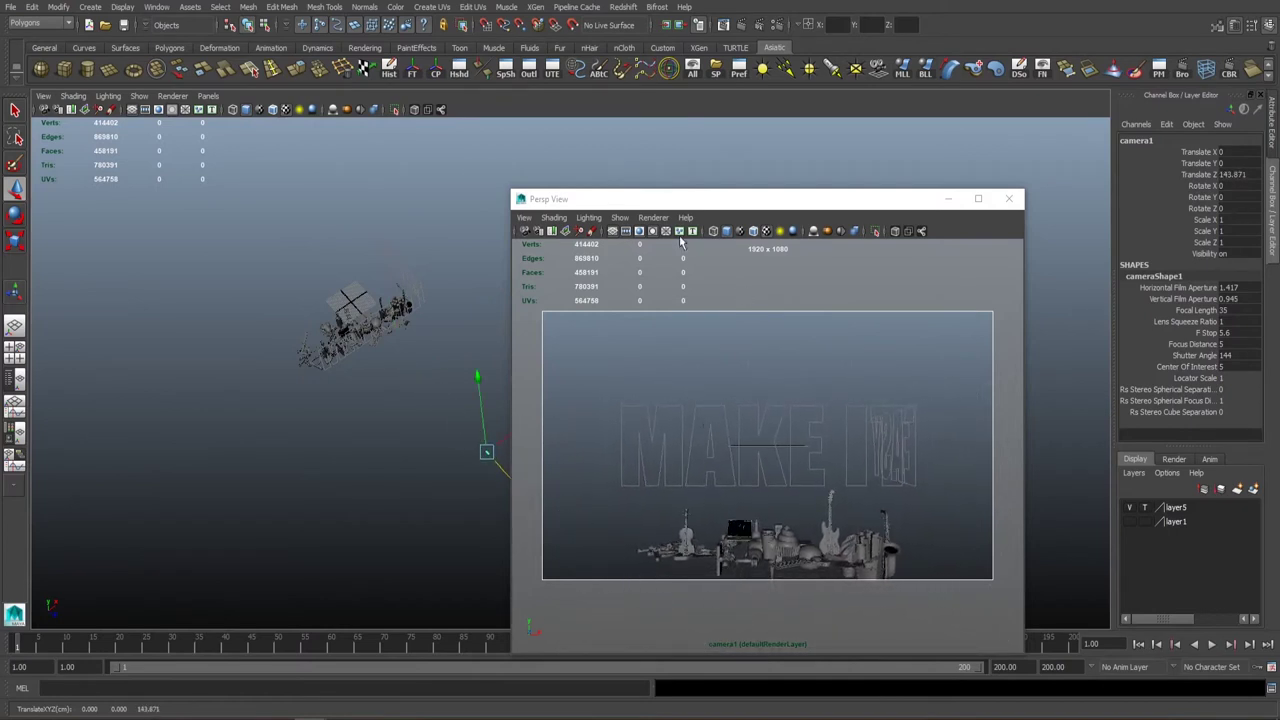
left_click_drag(330, 340, 318, 516, "alt")
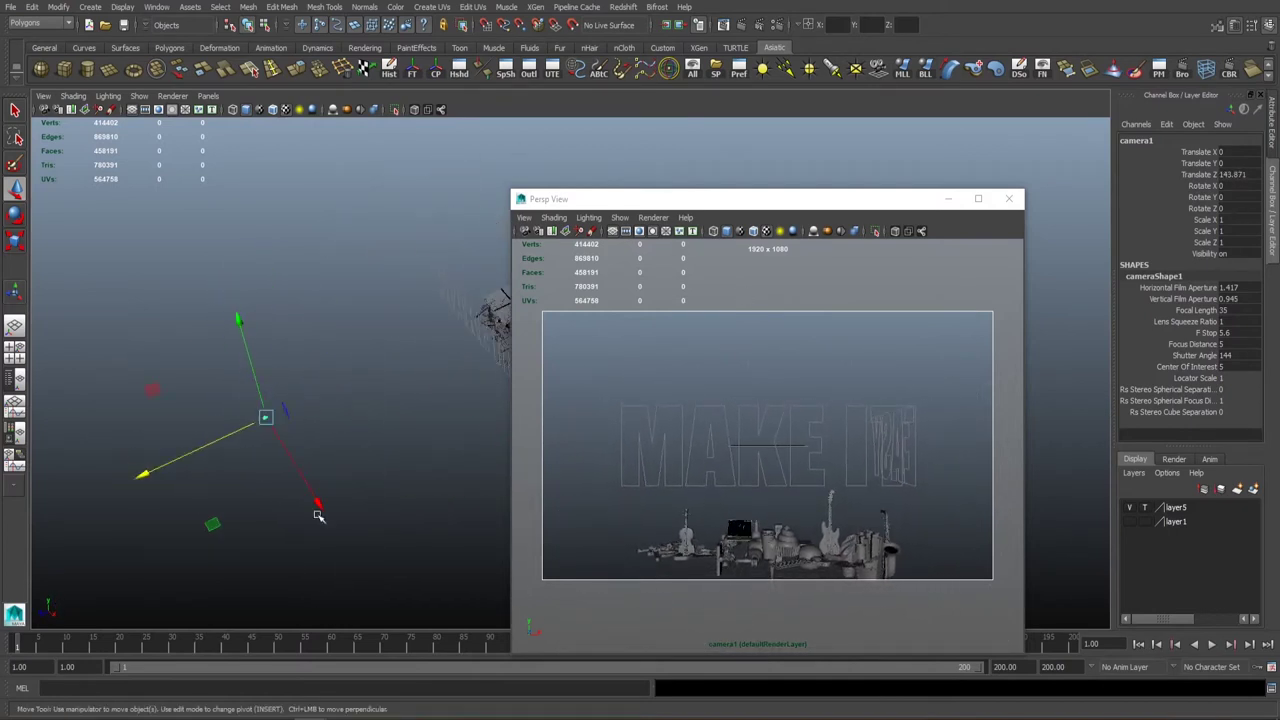
left_click_drag(143, 473, 201, 460)
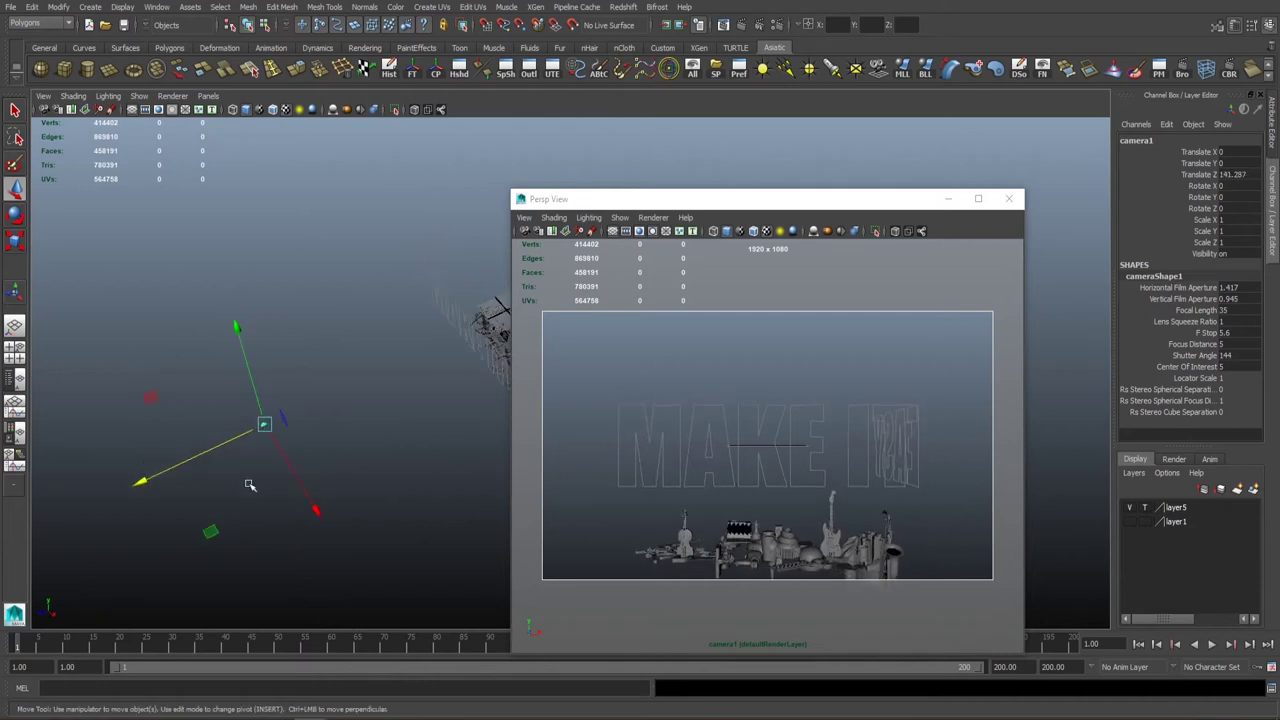
left_click_drag(700, 198, 810, 350)
Rotate the second camera's group about the Y axis around the origin so that camera faces the EASY lettering.
left_click(500, 320)
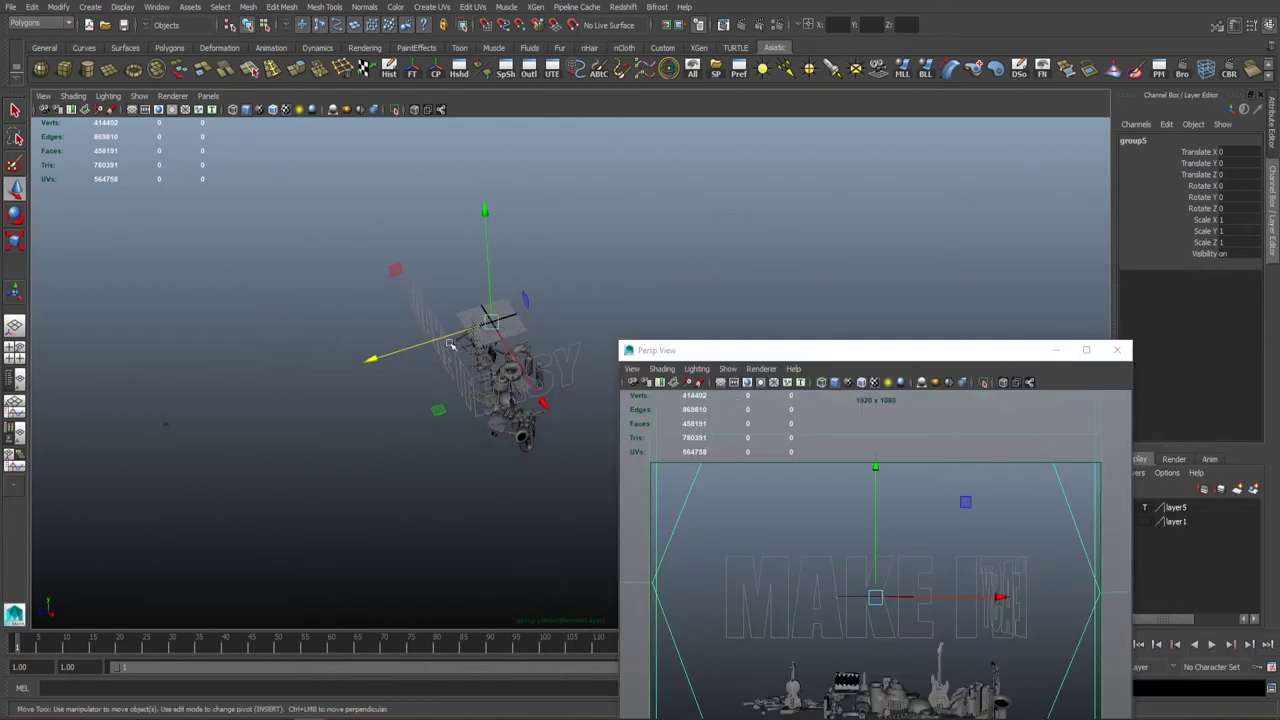
key("e")
left_click_drag(437, 408, 451, 410)
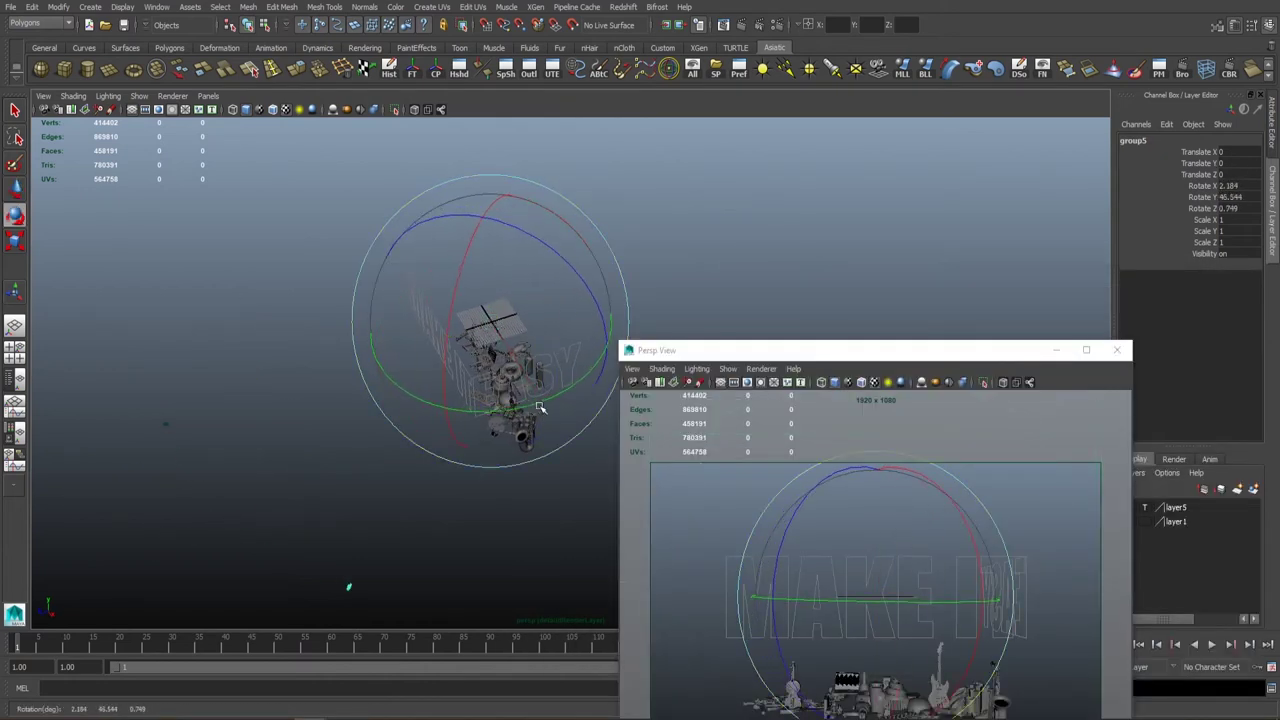
left_click_drag(540, 408, 1252, 197)
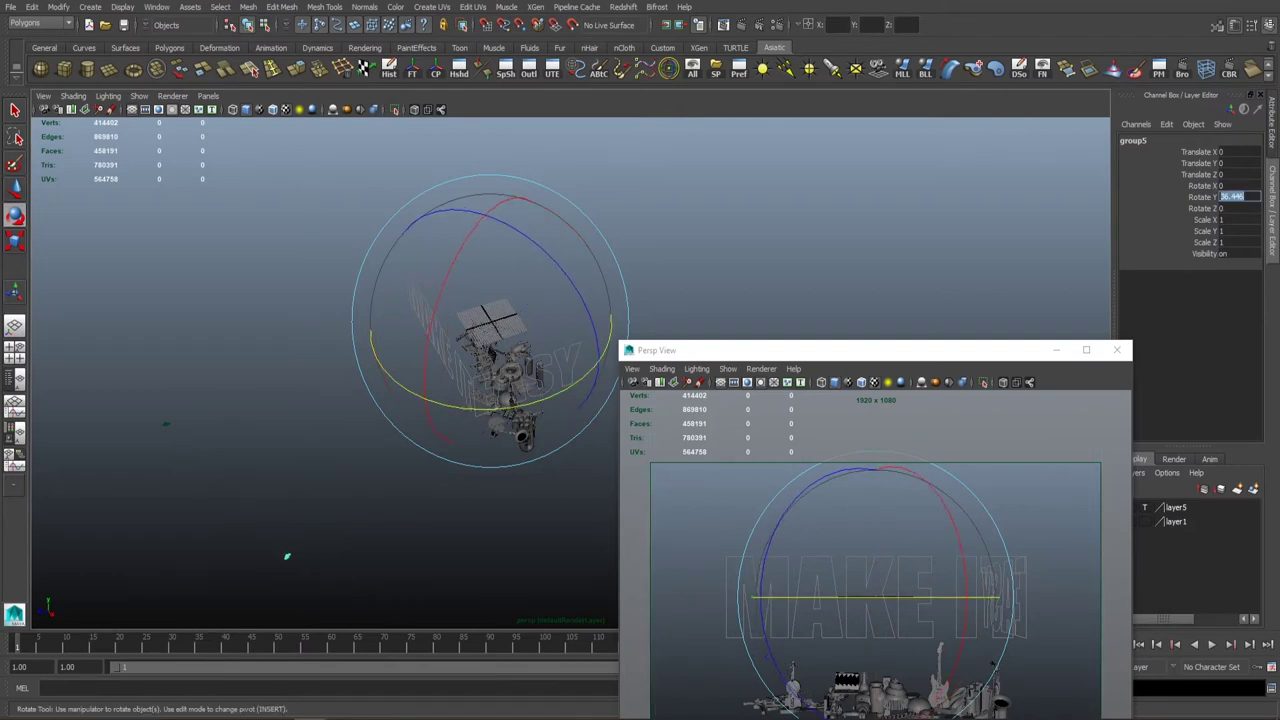
left_click_drag(354, 286, 440, 400, "alt")
left_click(466, 377)
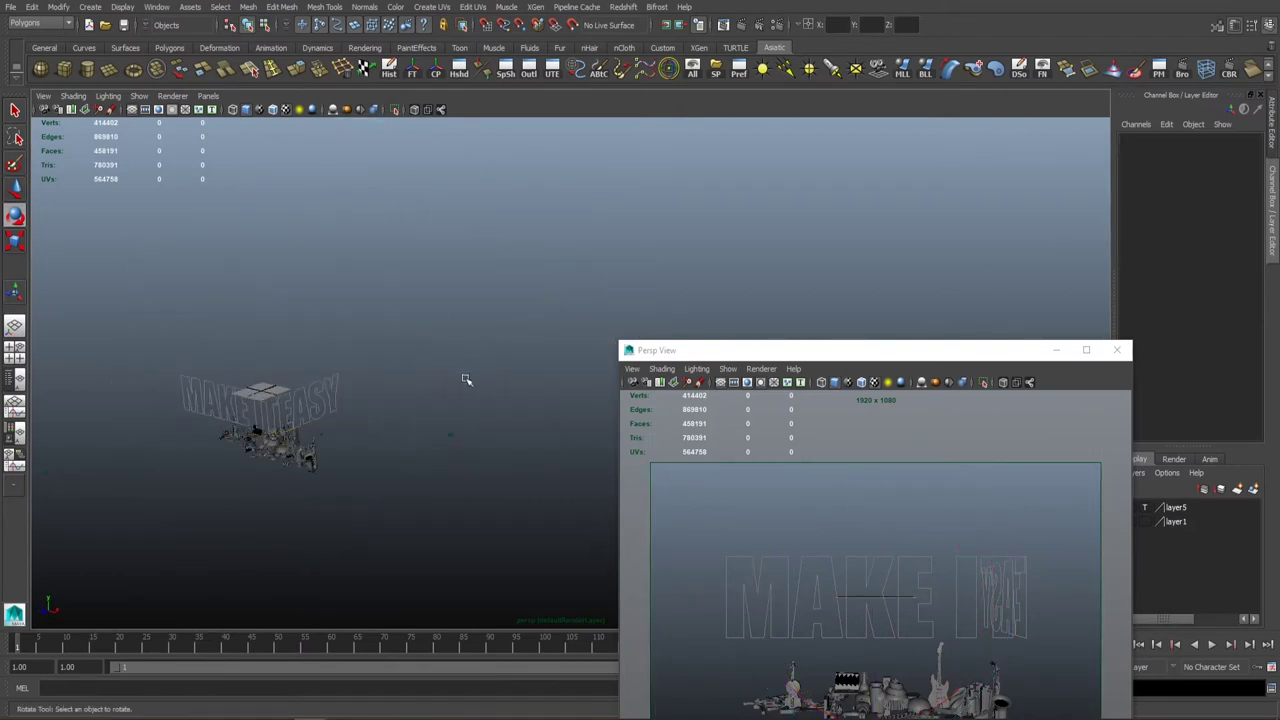
Open a second floating view through the rotated camera facing EASY, and return the main view to the perspective camera.
left_click(497, 395)
key("w")
left_click(208, 95)
left_click(238, 154)
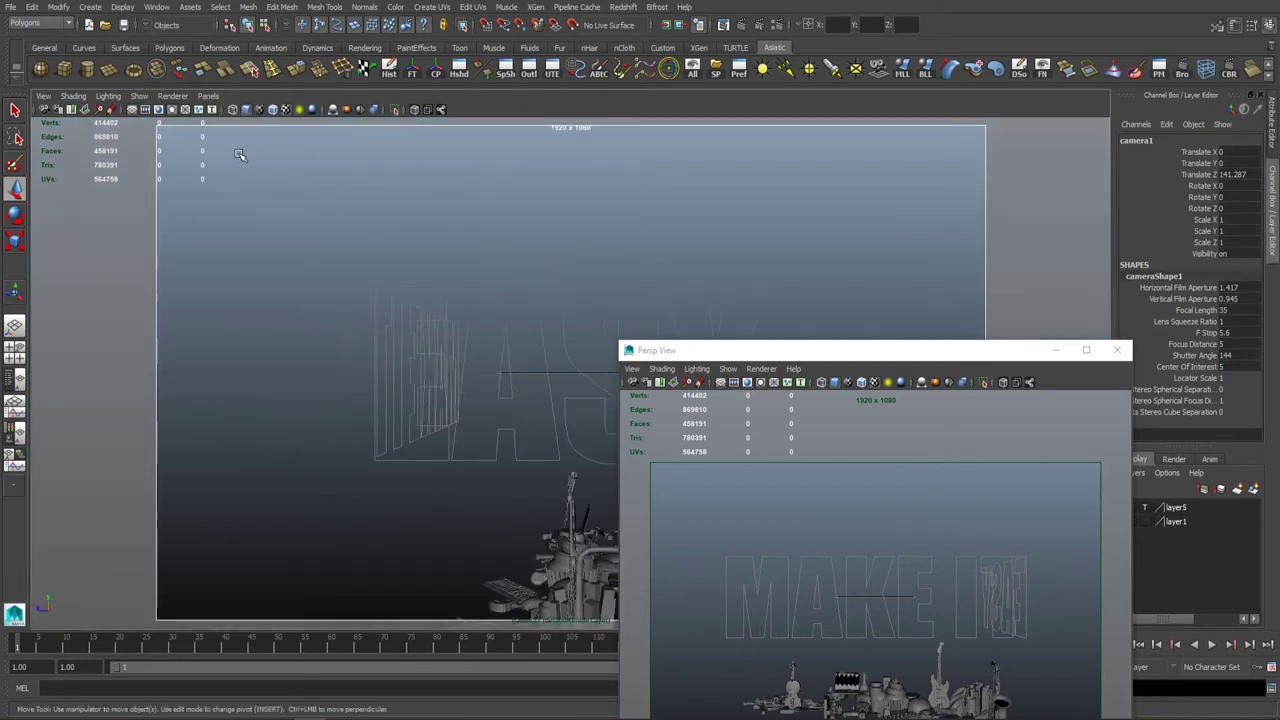
left_click(210, 97)
left_click(240, 217)
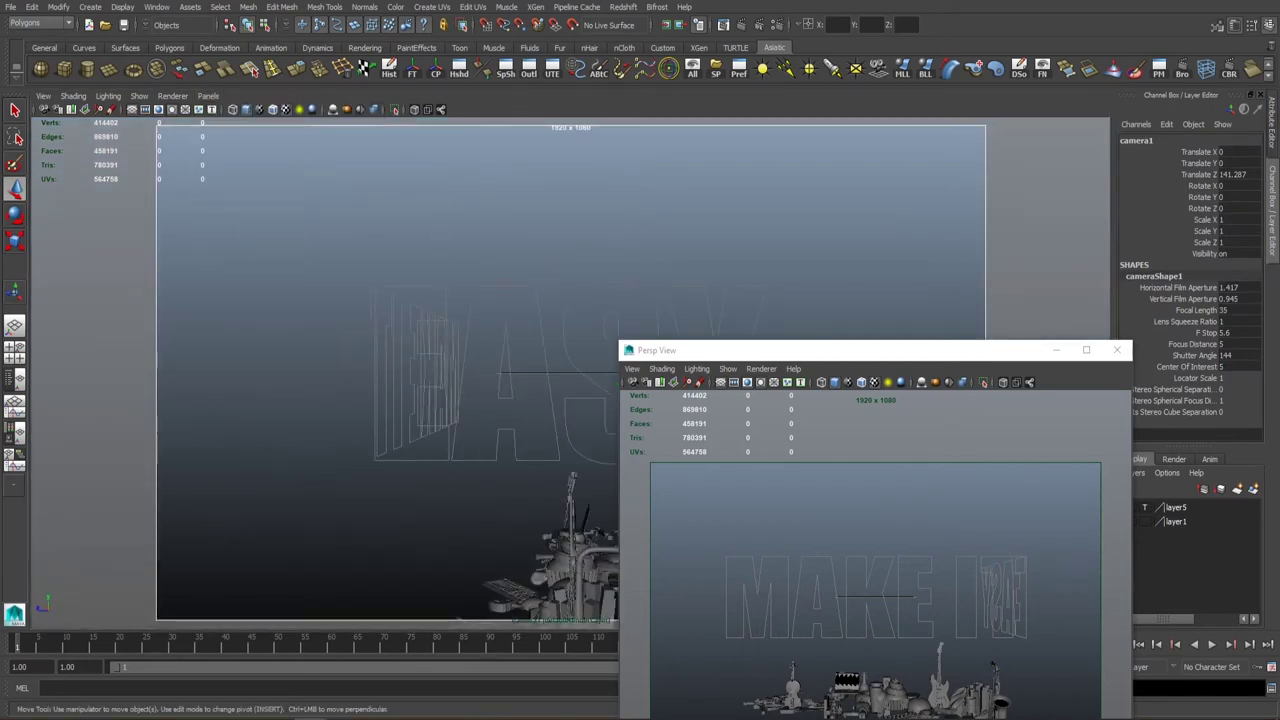
left_click(210, 96)
mouse_move(250, 107)
left_click(345, 118)
Arrange the floating MAKE IT and EASY camera views side by side, leaving the perspective view clear for working.
left_click_drag(936, 160, 855, 159)
left_click_drag(690, 350, 358, 283)
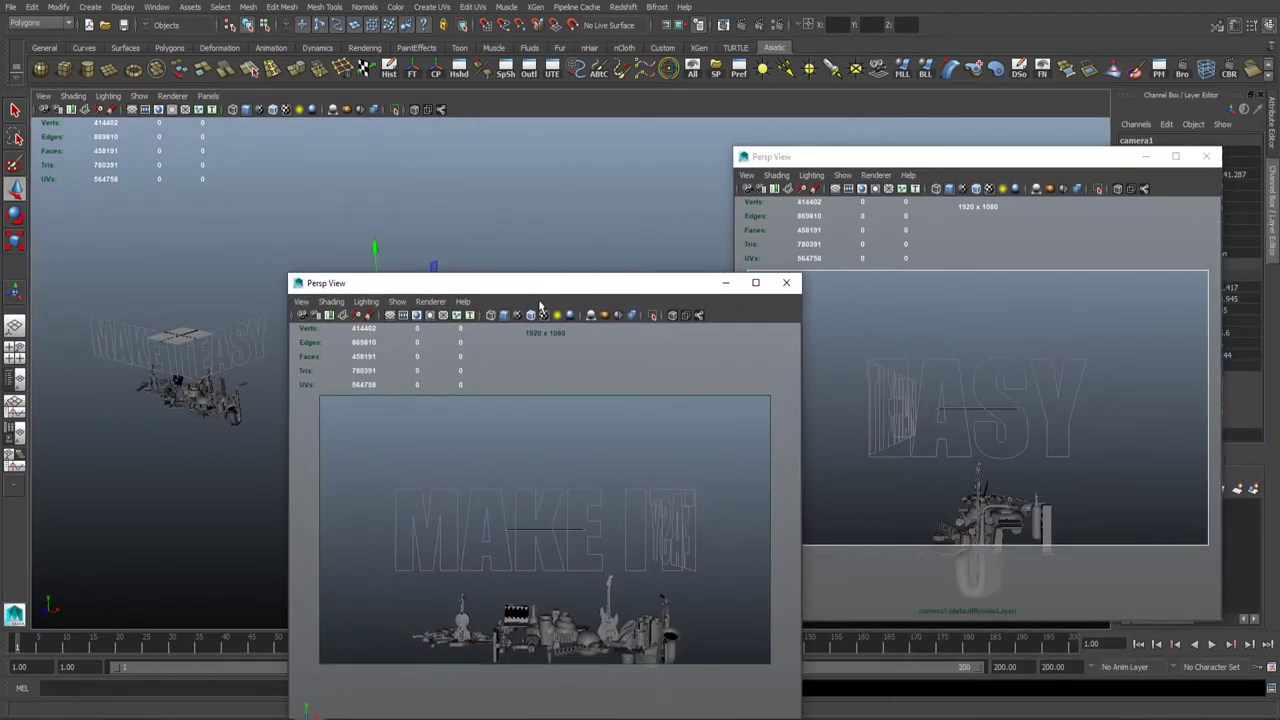
left_click_drag(521, 286, 483, 381)
left_click(330, 262)
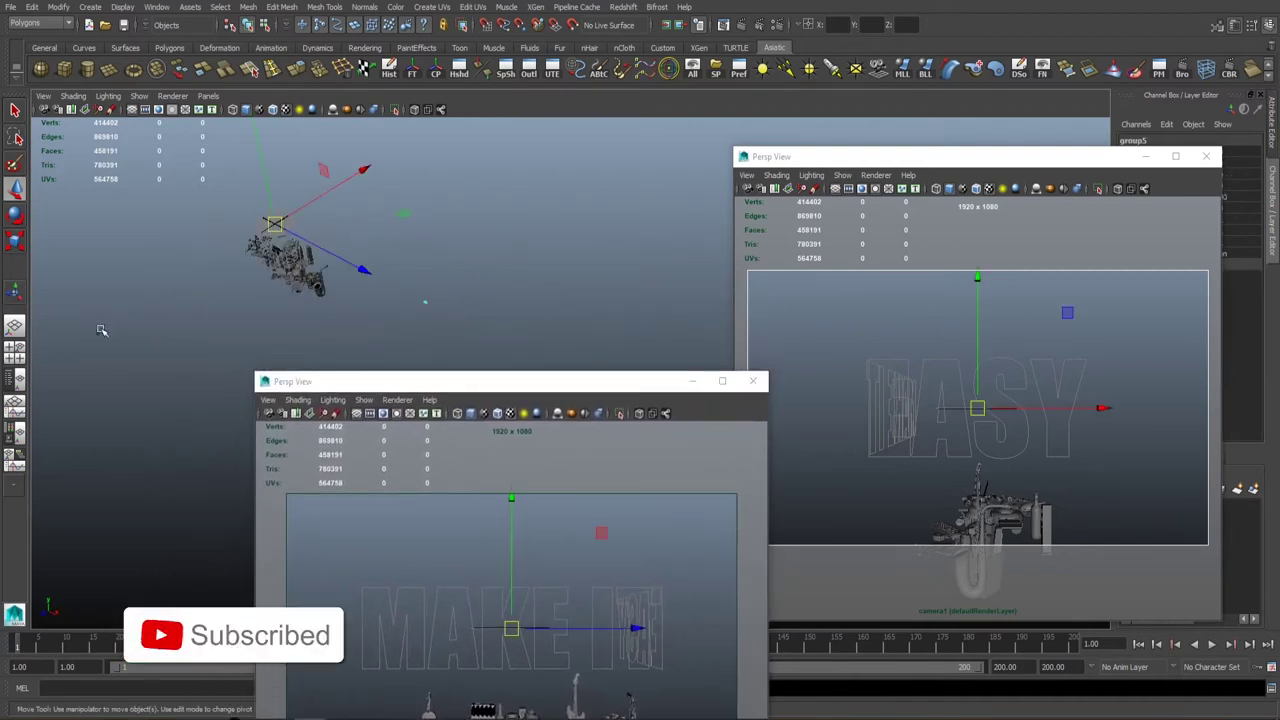
key("r")
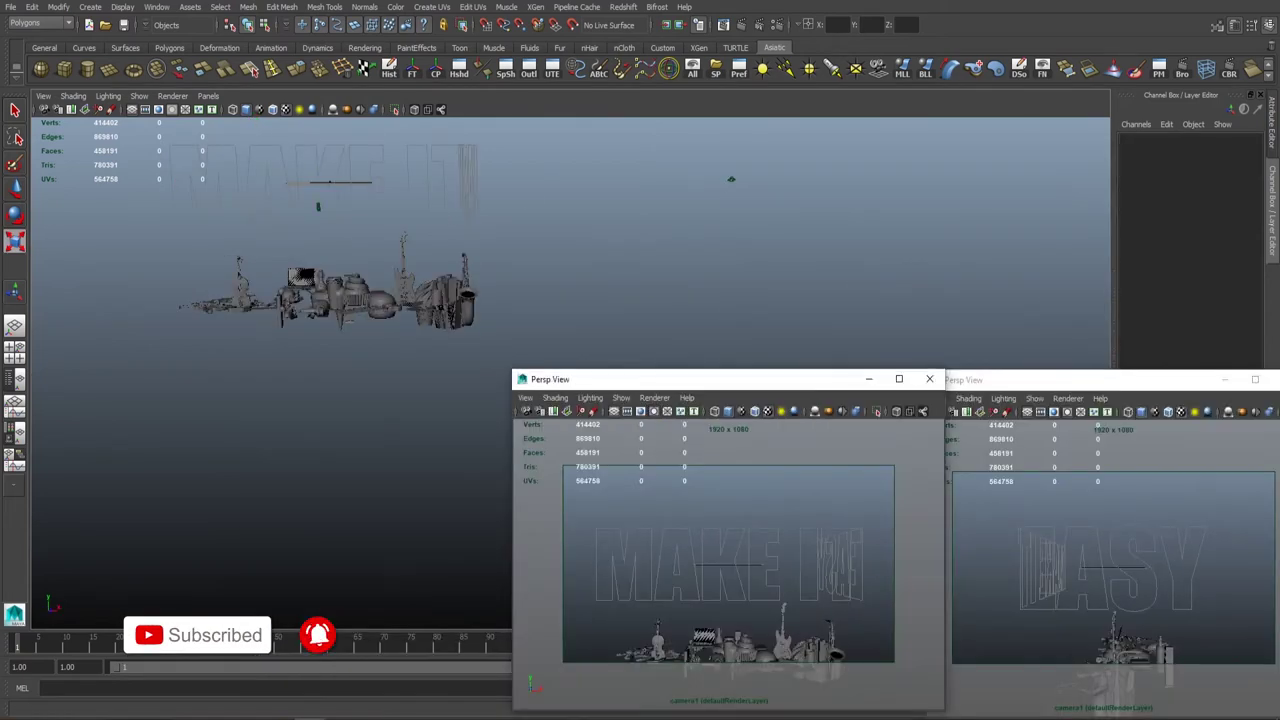
Lift the saw from the model collection up to the lettering and stand it blade-up at the K of MAKE.
scroll(300, 320, "up", 3)
left_click_drag(224, 291, 391, 363, "alt")
left_click(168, 452)
left_click(274, 428)
key("w")
middle_click_drag(391, 363, 393, 352)
left_click_drag(393, 352, 411, 295, "alt")
key("e")
key("w")
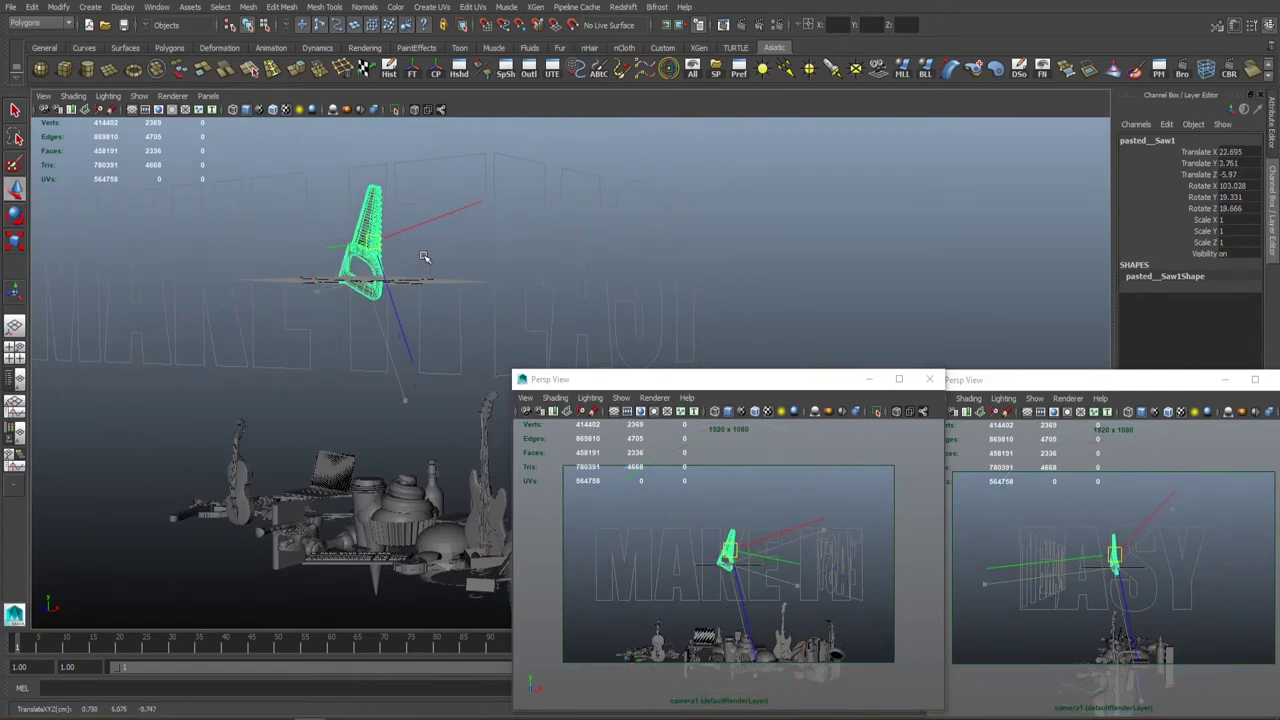
Adjust the saw against both camera views, shifting it to X 22.456, Y 2.785, Z 1.031 and fine-tuning its rotation.
left_click_drag(658, 361, 480, 340, "alt")
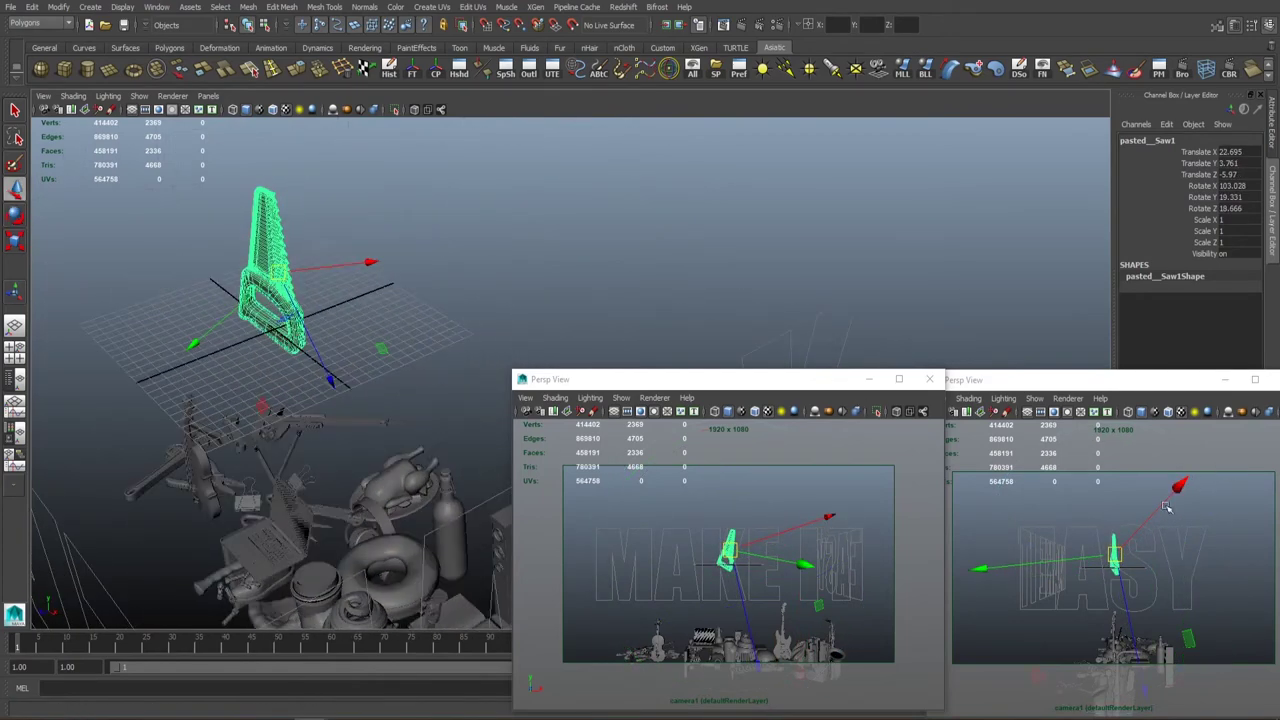
left_click_drag(1124, 559, 1100, 580)
left_click(870, 555)
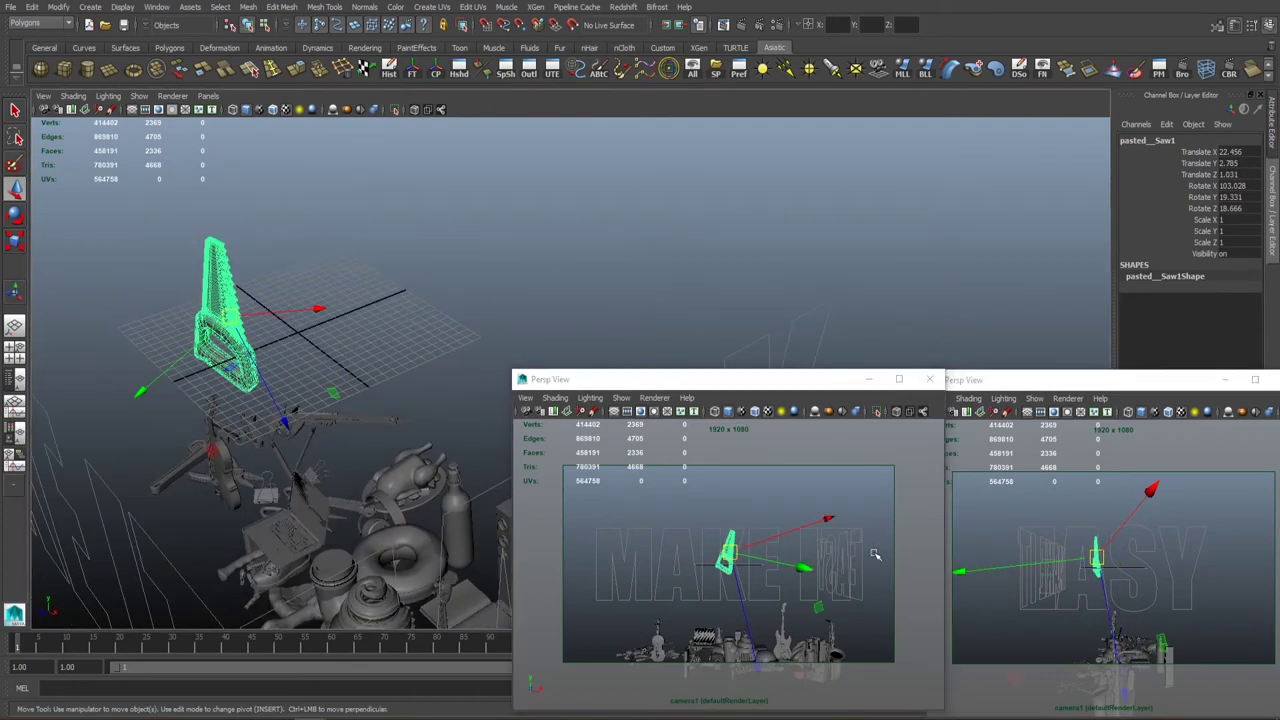
key("e")
left_click_drag(875, 554, 812, 553)
left_click(769, 489)
Lift the rectangular panel model (pasted__group5) from the collection to the lettering and rotate it upright.
left_click_drag(330, 400, 371, 271, "alt")
left_click(397, 405)
key("w")
left_click(360, 488)
key("e")
left_click_drag(745, 651, 886, 533)
key("w")
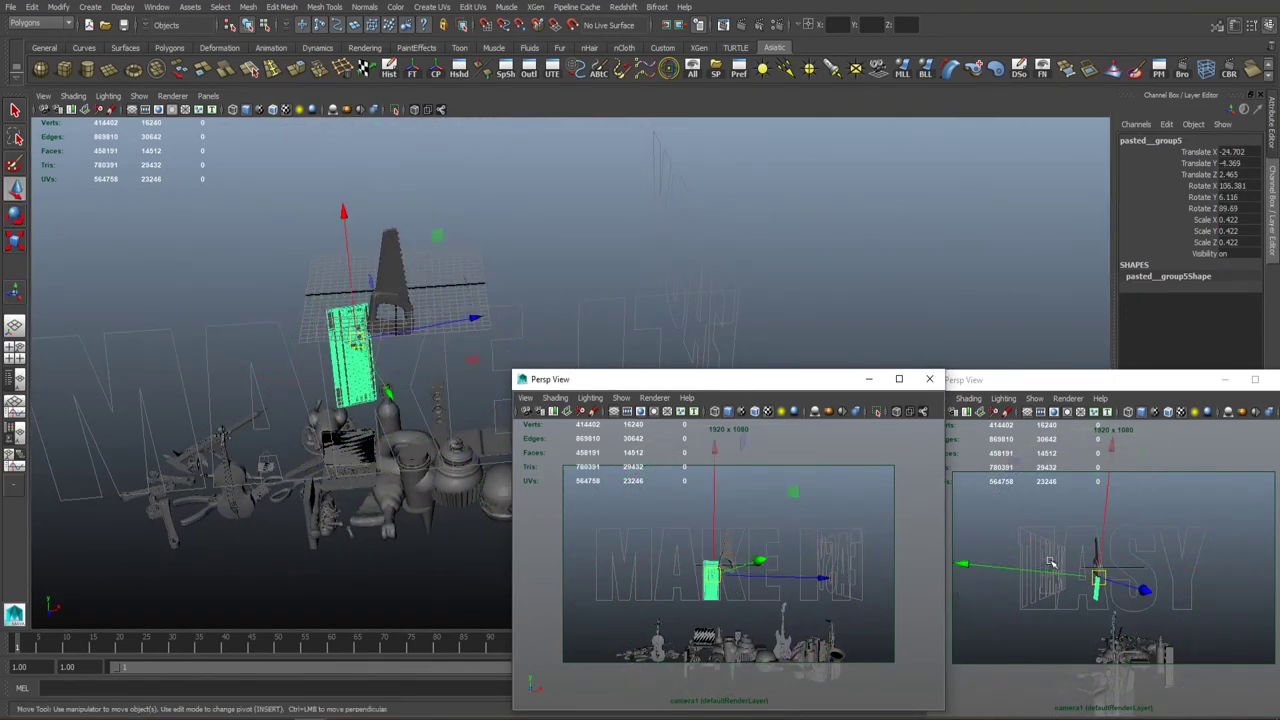
Shift the rectangular panel in both camera views to X -23.452, Y -2.573, Z 17.452.
left_click(1143, 571)
key("e")
key("w")
left_click_drag(1100, 572, 1125, 588)
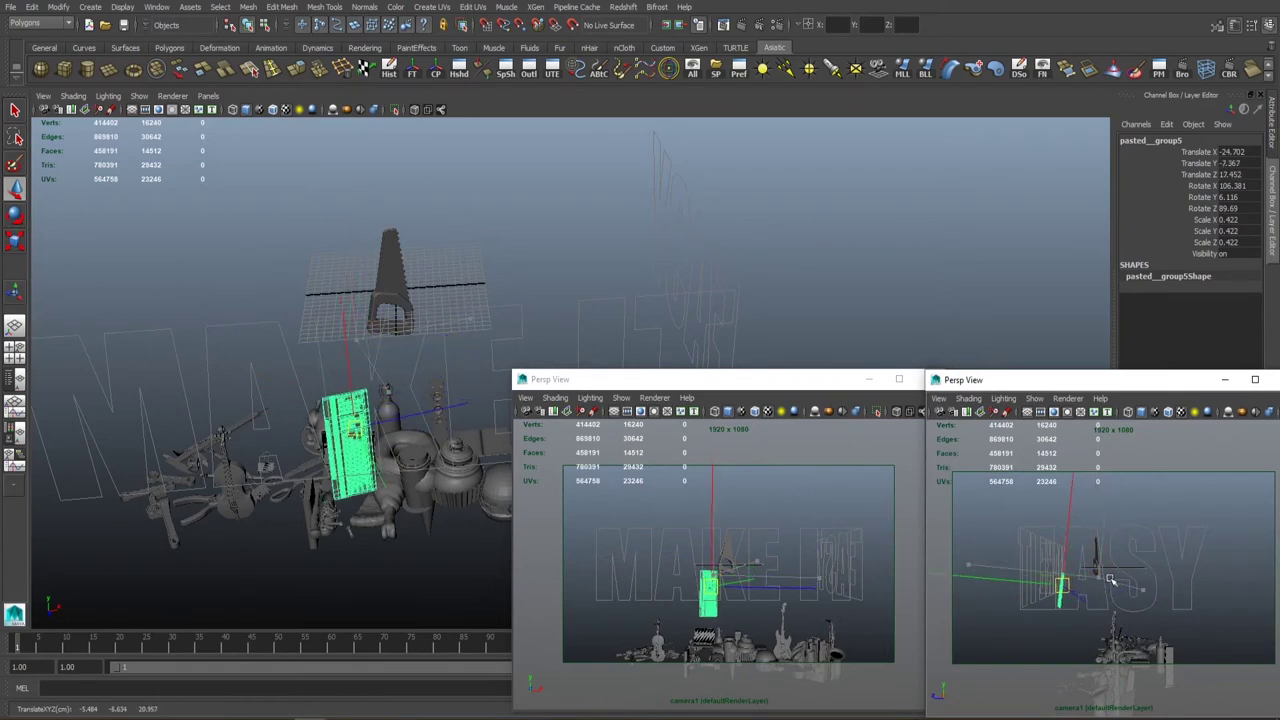
left_click(771, 543)
left_click_drag(771, 543, 776, 533)
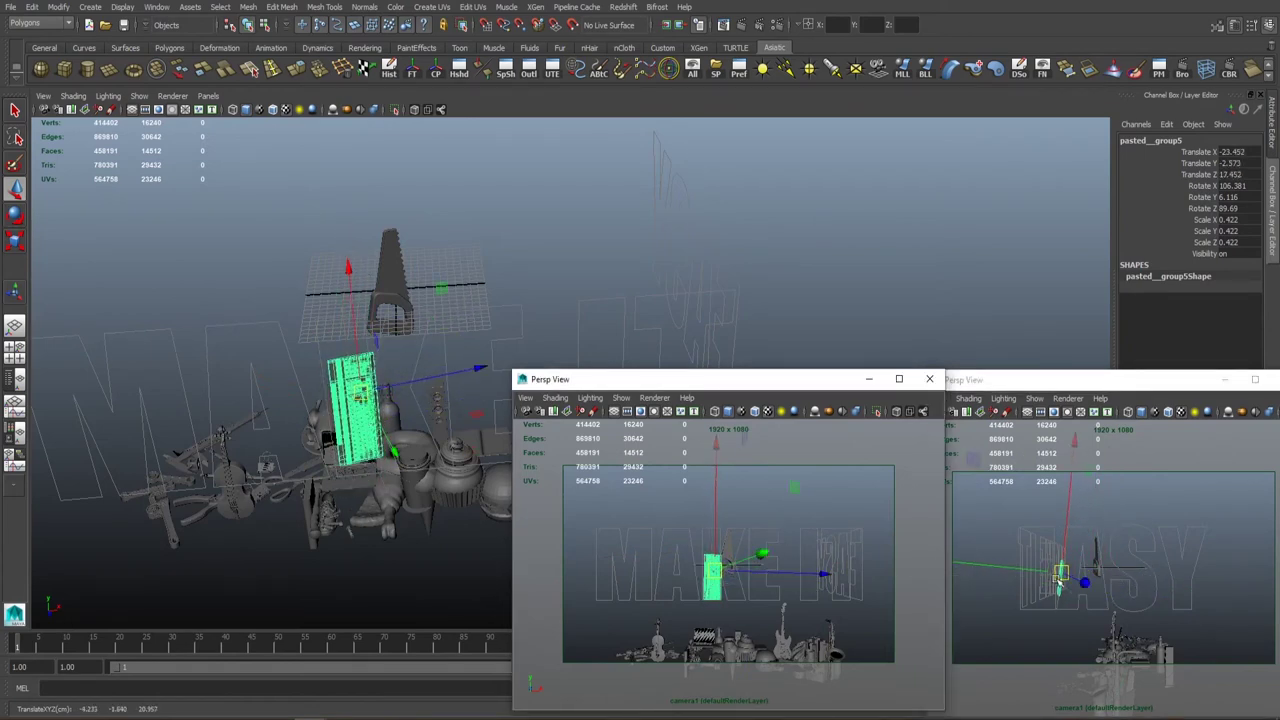
Move the rectangular panel onto the I of IT at X 7.418, Y -3.1, Z 11.474, with its Y rotation at 7.916.
left_click_drag(712, 572, 812, 572)
left_click(1064, 585)
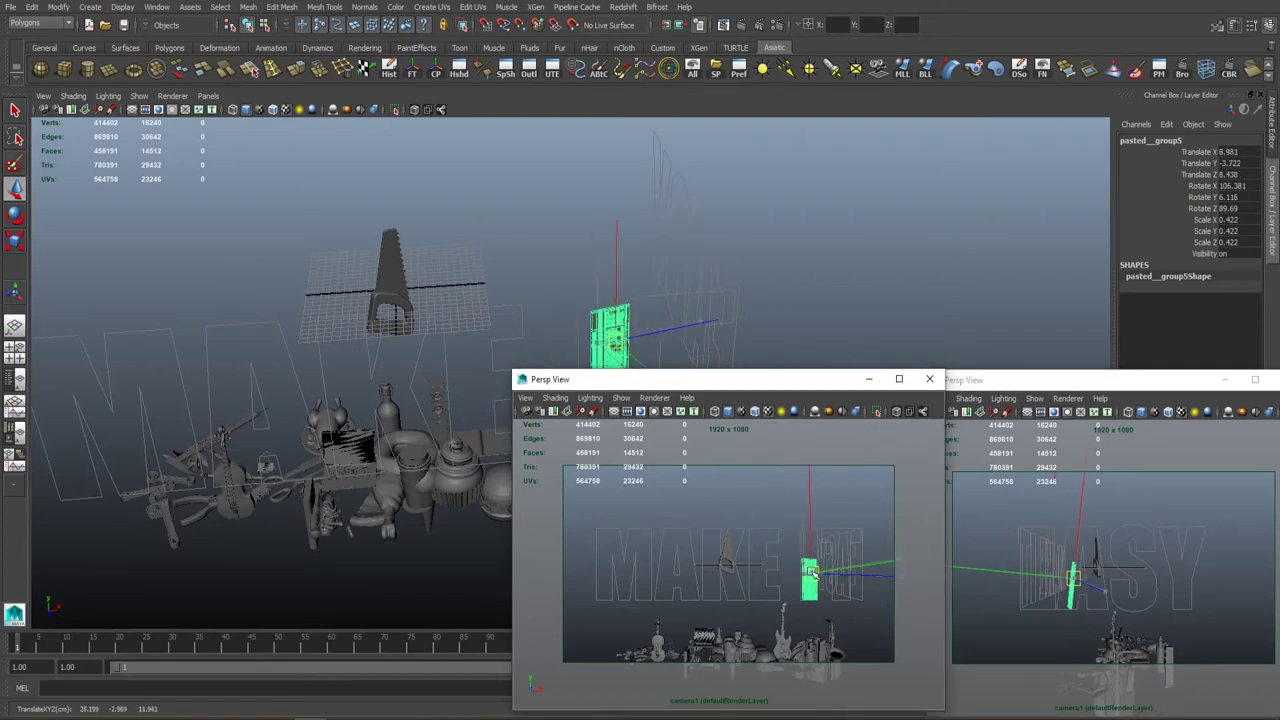
left_click_drag(1073, 580, 1069, 579)
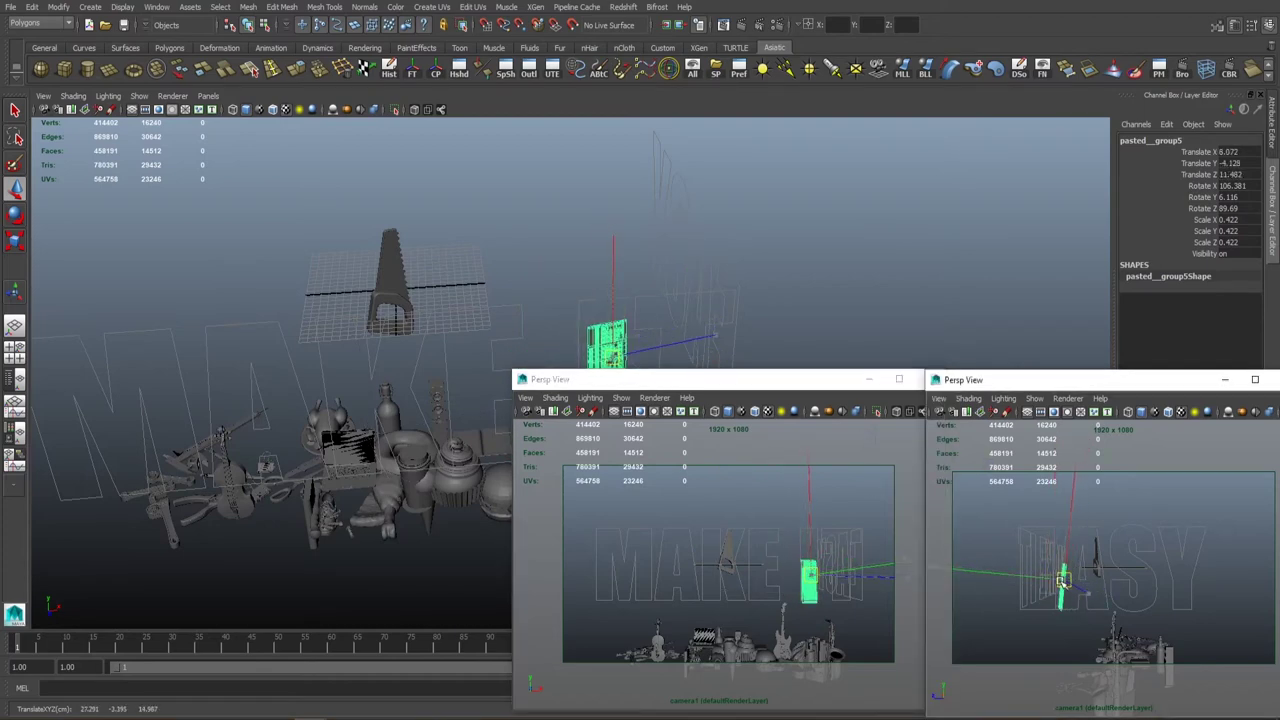
left_click_drag(800, 585, 819, 583)
left_click(840, 615)
left_click(1060, 580)
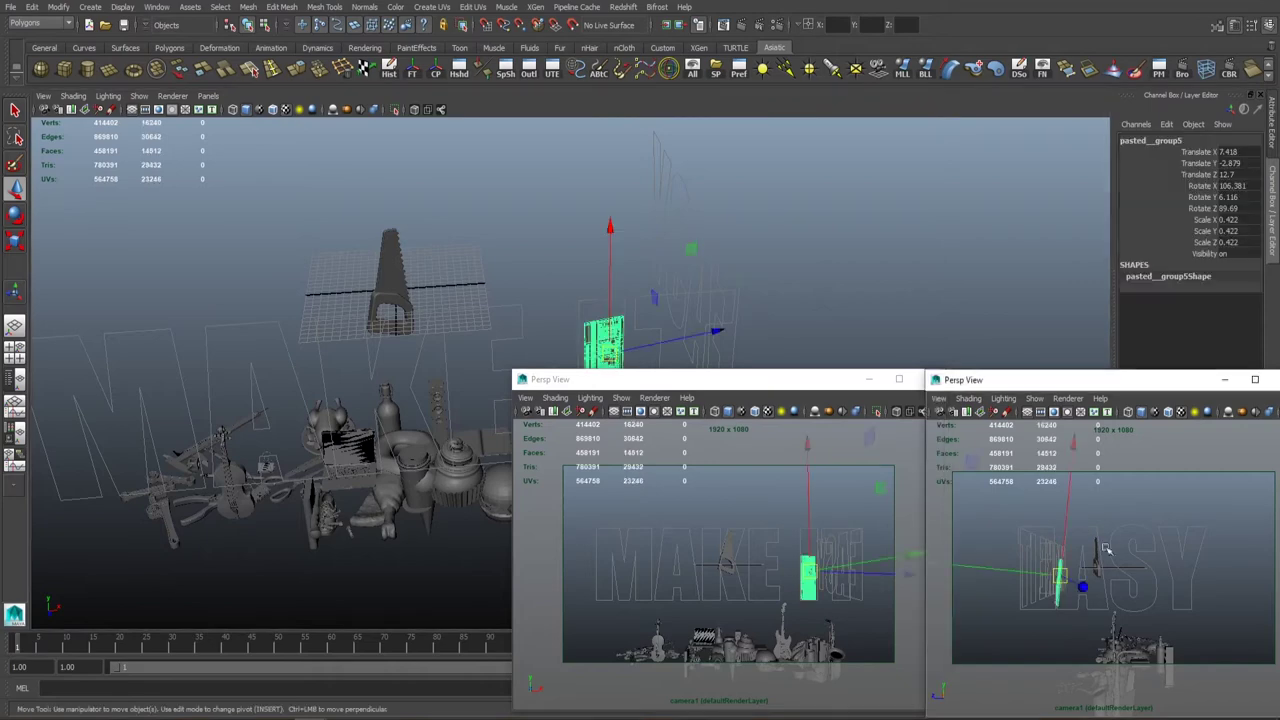
key("e")
key("w")
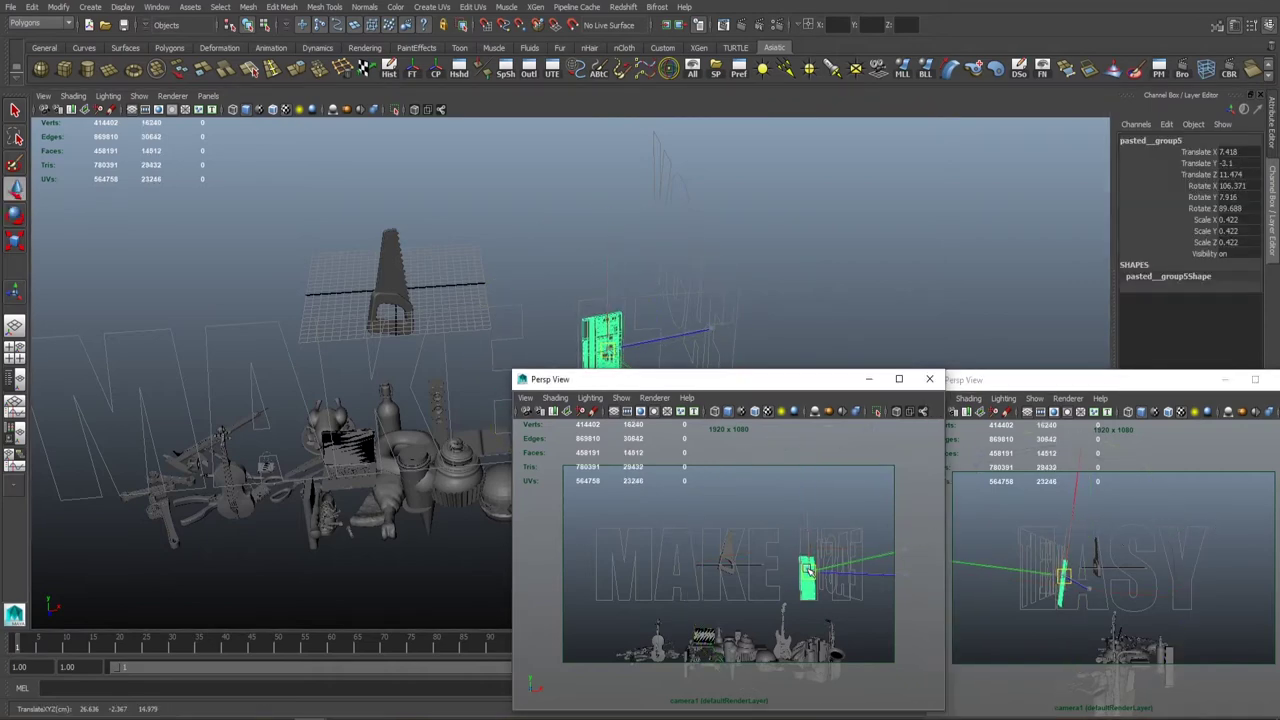
Raise the pipe wrench to X -23.953, Y -2.579, Z 7.079 and rotate it upright to 81.109, 23.257, -18.808.
left_click(857, 305)
left_click_drag(857, 305, 700, 330, "alt")
left_click(188, 500)
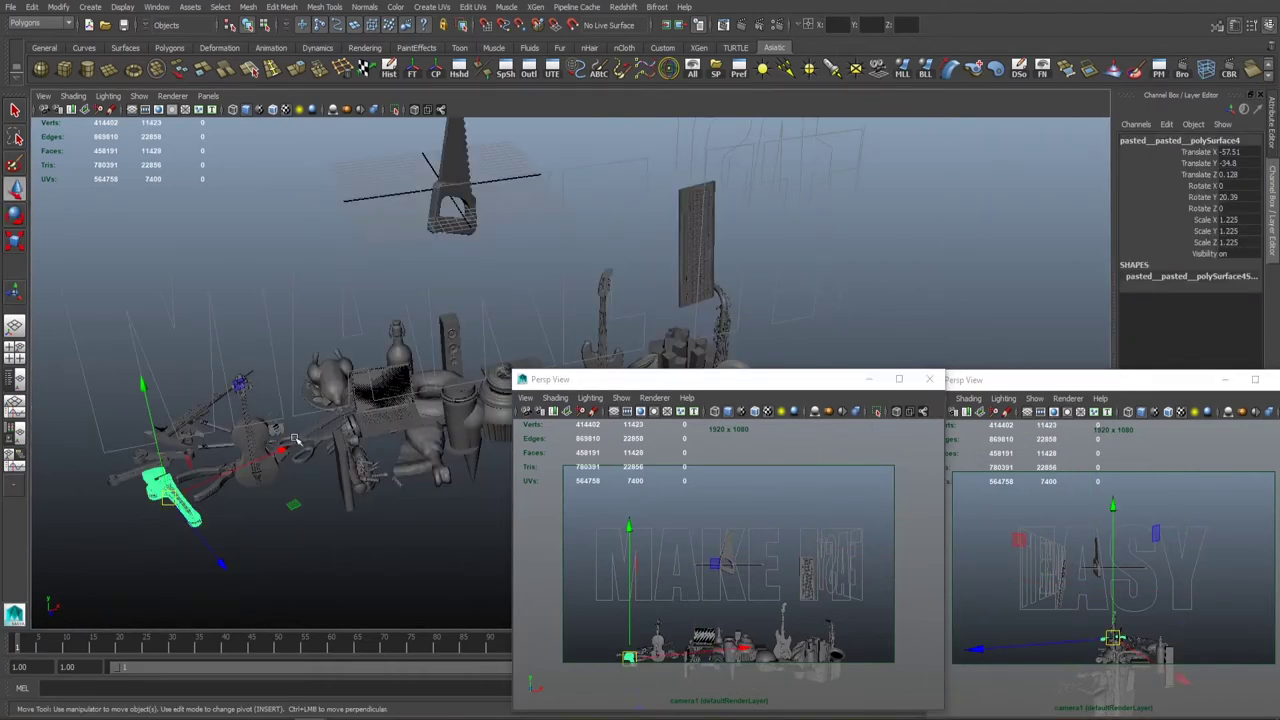
left_click_drag(295, 440, 295, 377, "alt")
left_click_drag(372, 421, 332, 338, "alt")
key("e")
left_click_drag(324, 422, 330, 432)
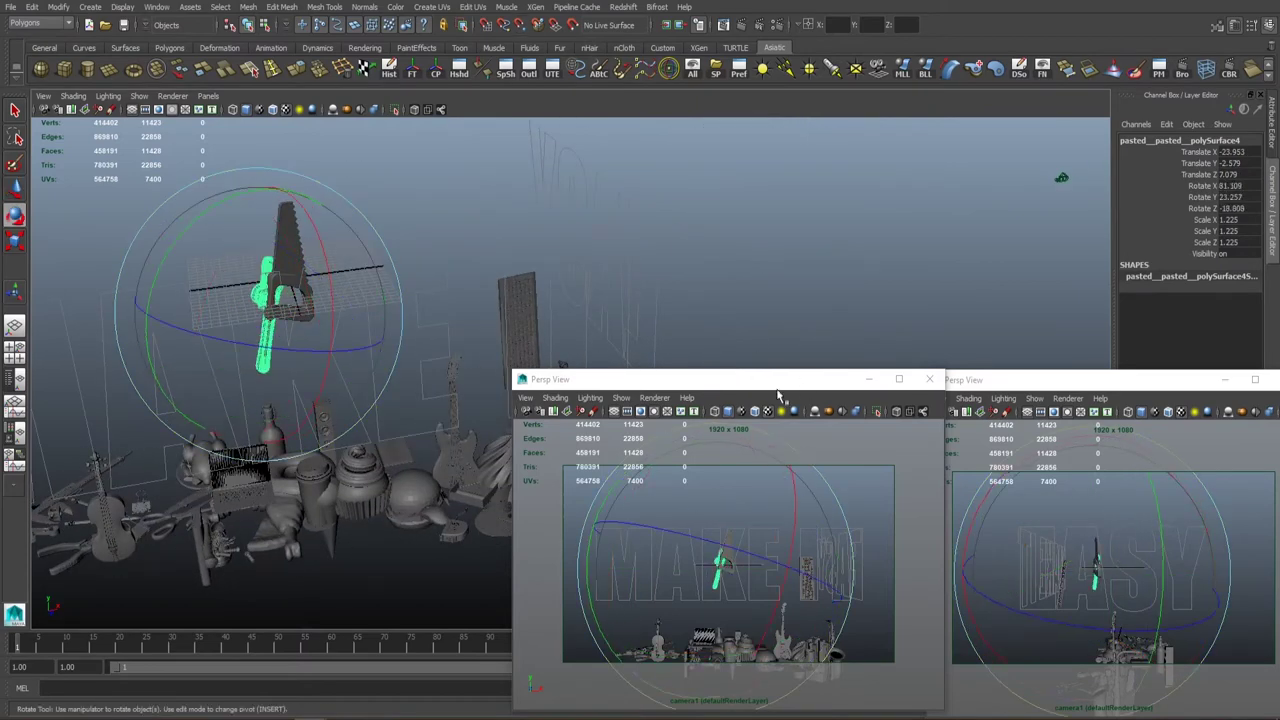
Move the wrench onto the first stroke of the M in MAKE, at about X -43.975, Y -0.63, Z 45.4.
key("w")
left_click_drag(720, 568, 605, 545)
left_click(1064, 543)
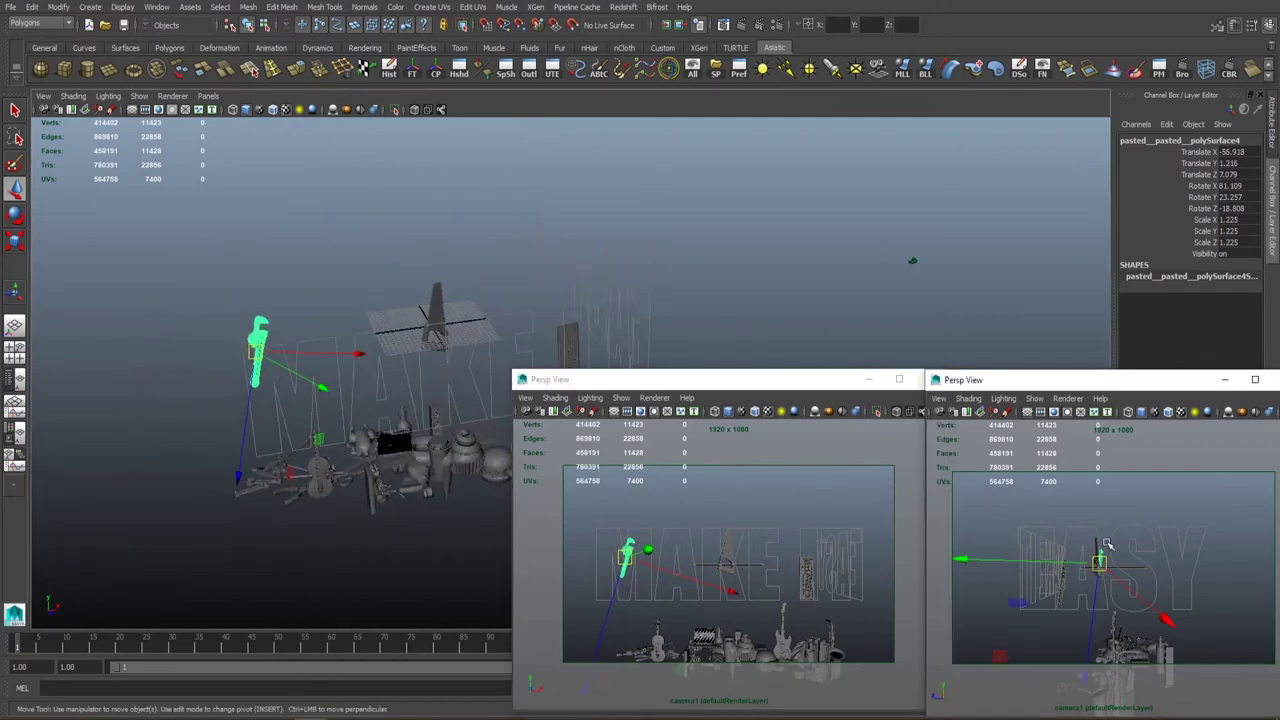
left_click_drag(1064, 543, 1042, 524)
left_click_drag(590, 500, 636, 560)
Refine the wrench on the M to X -44.813, Y 0.04, Z 40.725, rotated 70.973, 44.867, -22.111.
left_click_drag(410, 519, 210, 446, "alt")
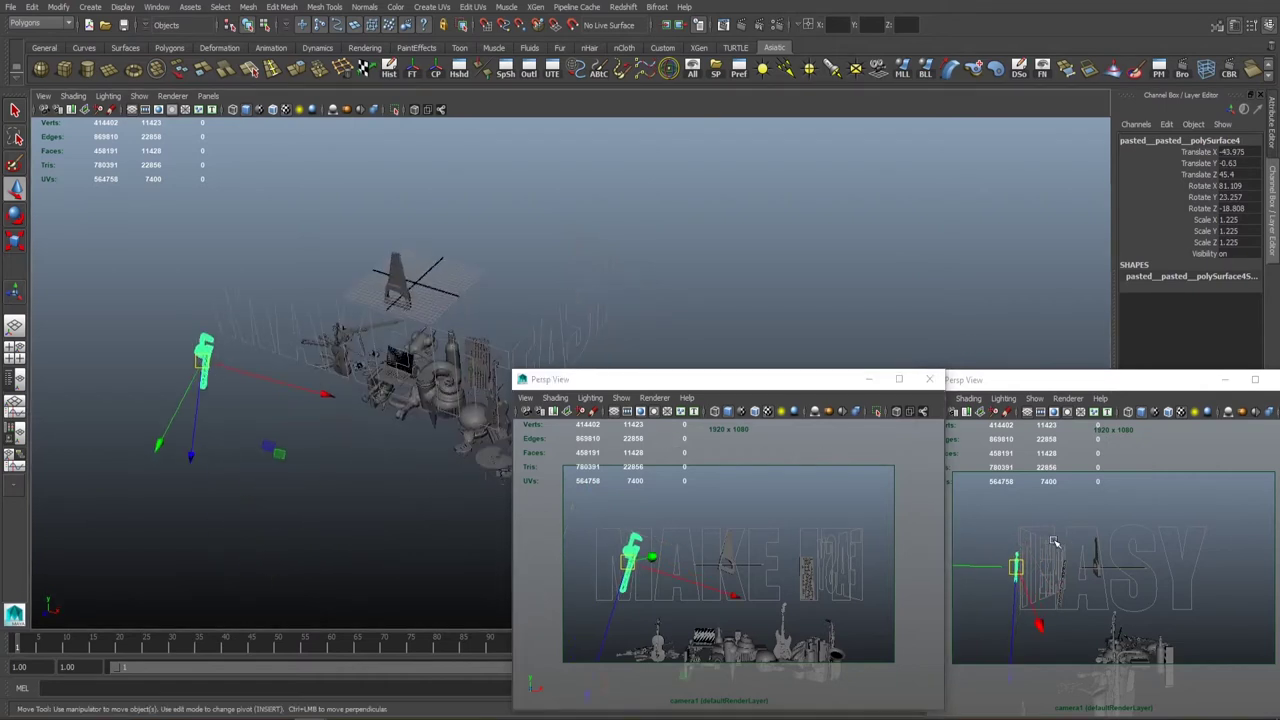
left_click_drag(1054, 541, 1051, 523)
left_click(603, 538)
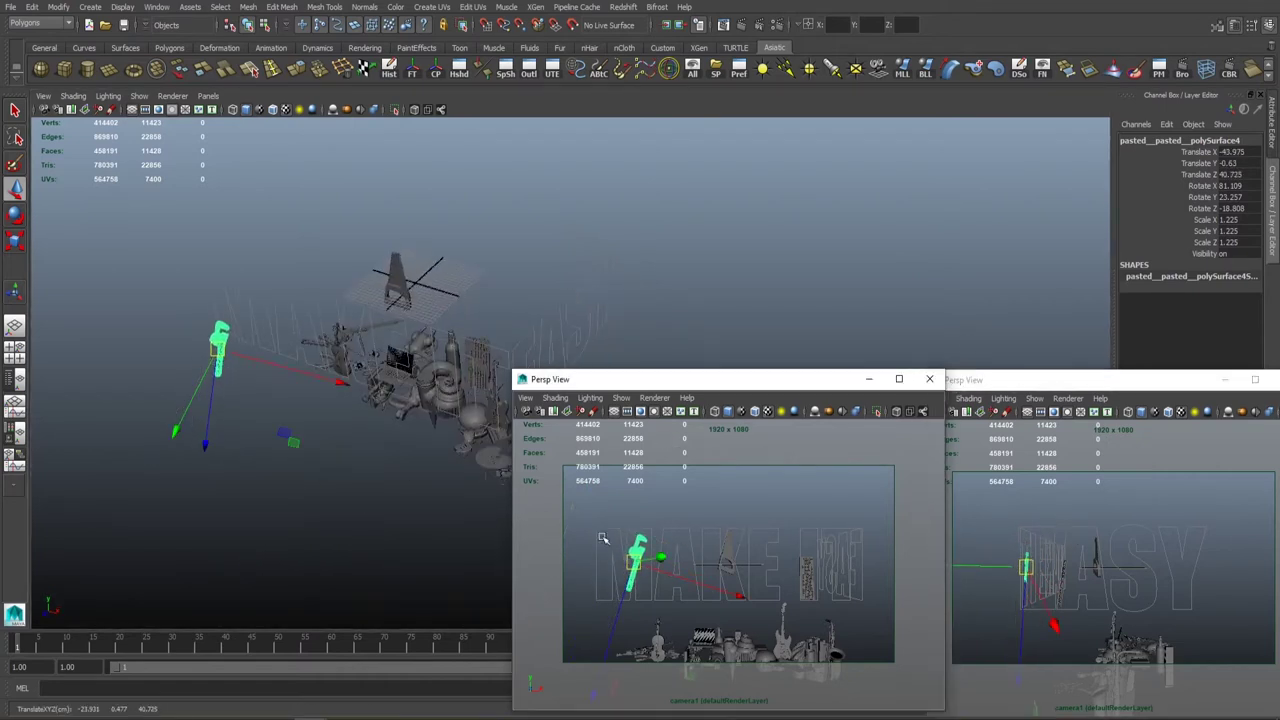
left_click_drag(640, 553, 698, 527)
key("e")
key("w")
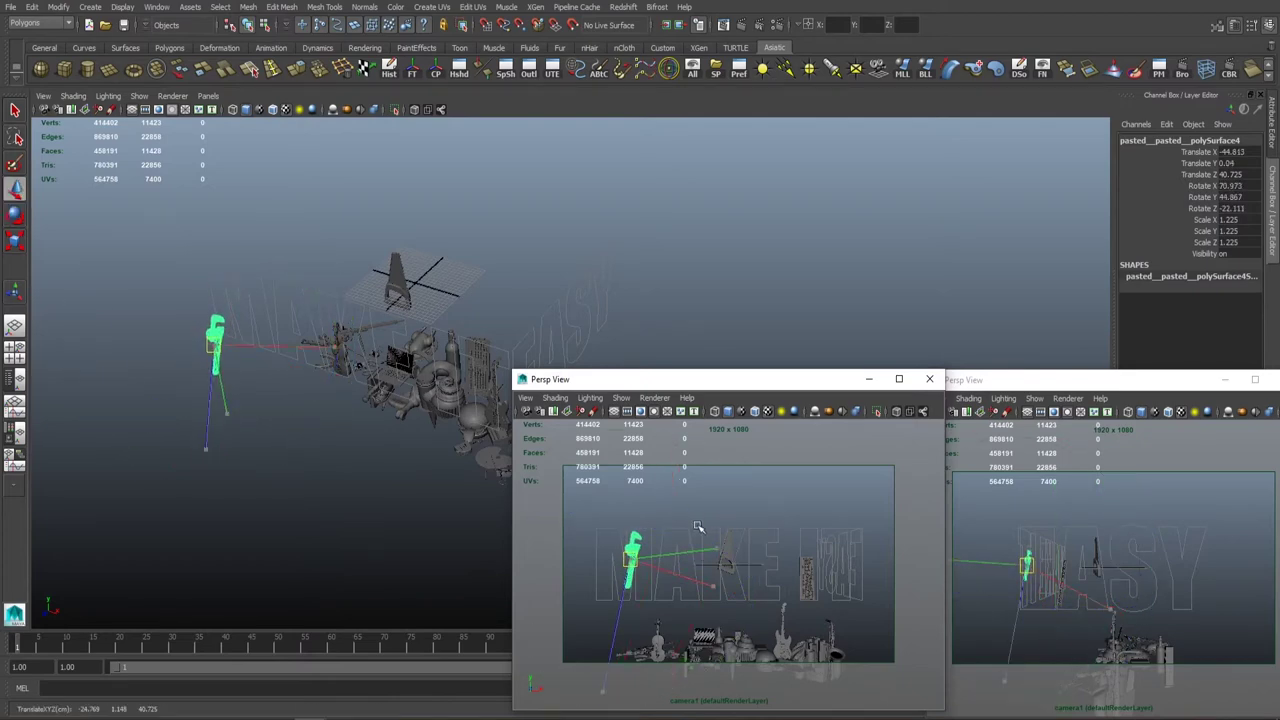
Duplicate the keyboard on the I of IT and place the copy at X 16.154, Y -2.048, Z 17.594, rotated 201.231, 0.429, 93.366.
left_click(437, 368)
left_click_drag(437, 368, 295, 365, "alt")
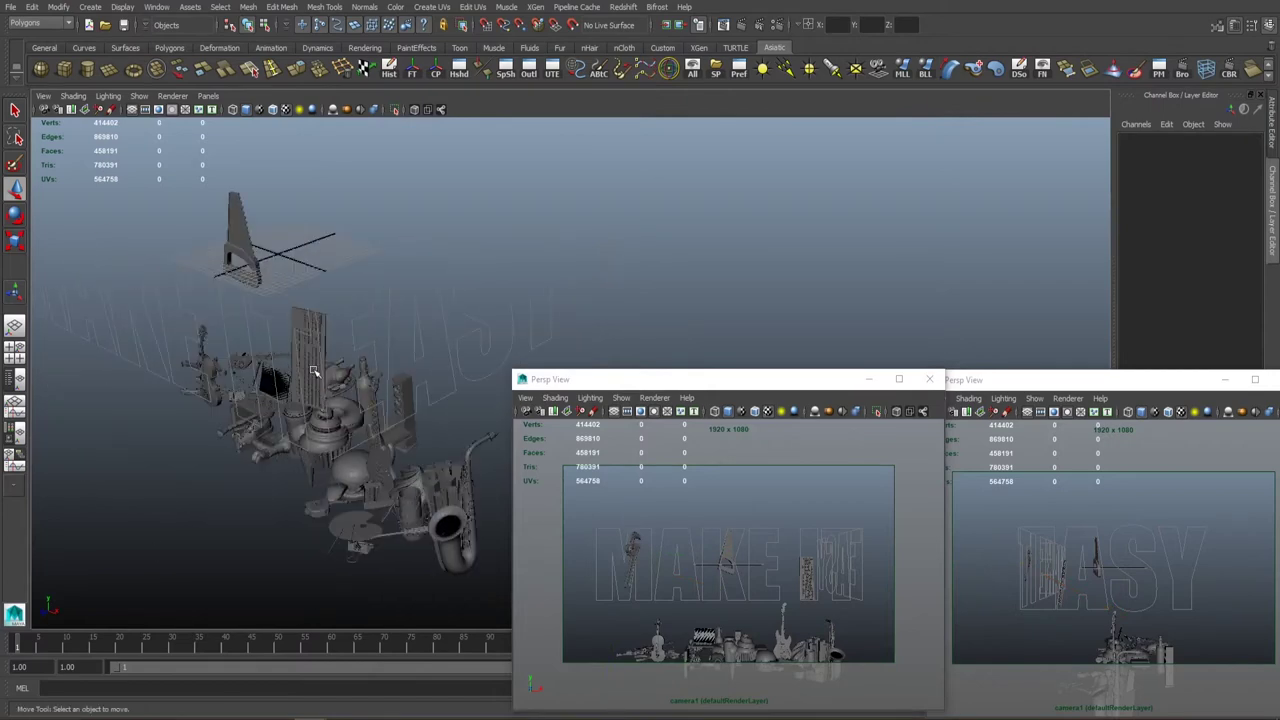
left_click(313, 372)
scroll(313, 372, "up", 5)
left_click(300, 380)
scroll(264, 364, "down", 3)
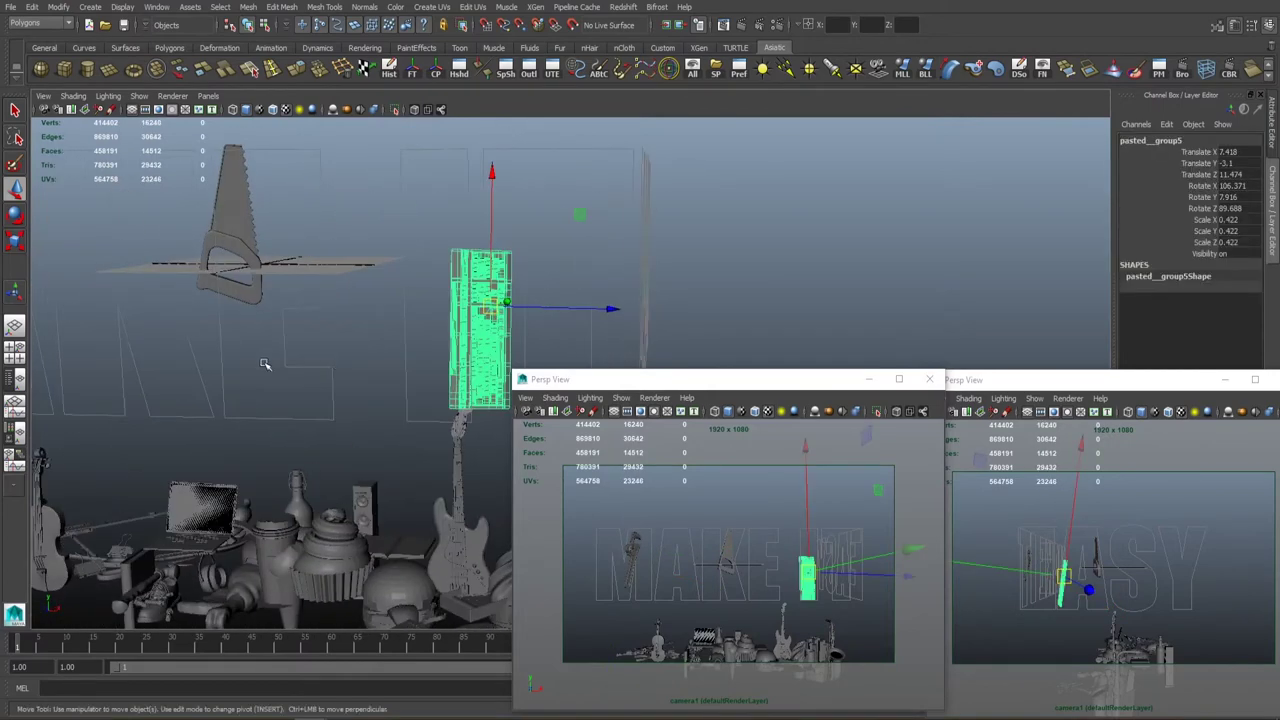
left_click_drag(264, 364, 367, 256, "alt")
left_click(333, 291)
key("e")
left_click_drag(1190, 560, 1107, 548)
key("w")
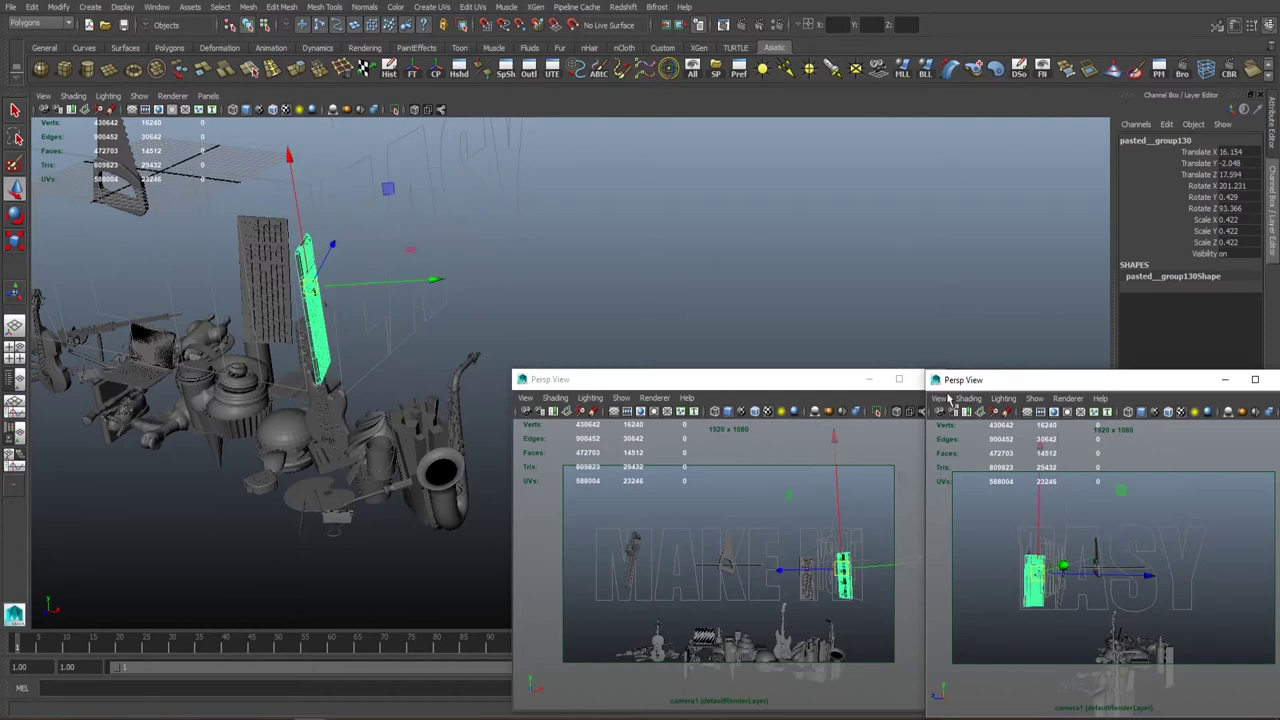
Scale the keyboard copy to 0.349 and move it to X 14.924, Y -3.965, Z 19.08, matching the T stem and the E of EASY.
left_click_drag(470, 380, 911, 464, "alt")
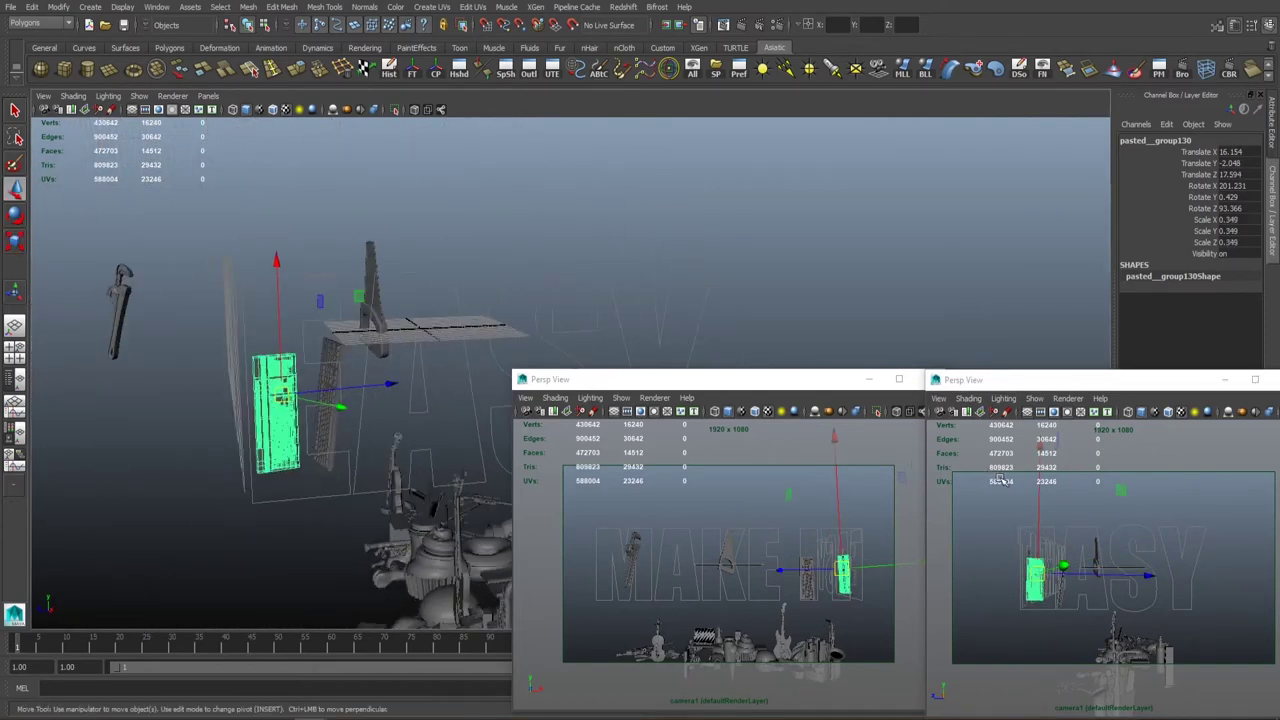
left_click(700, 379)
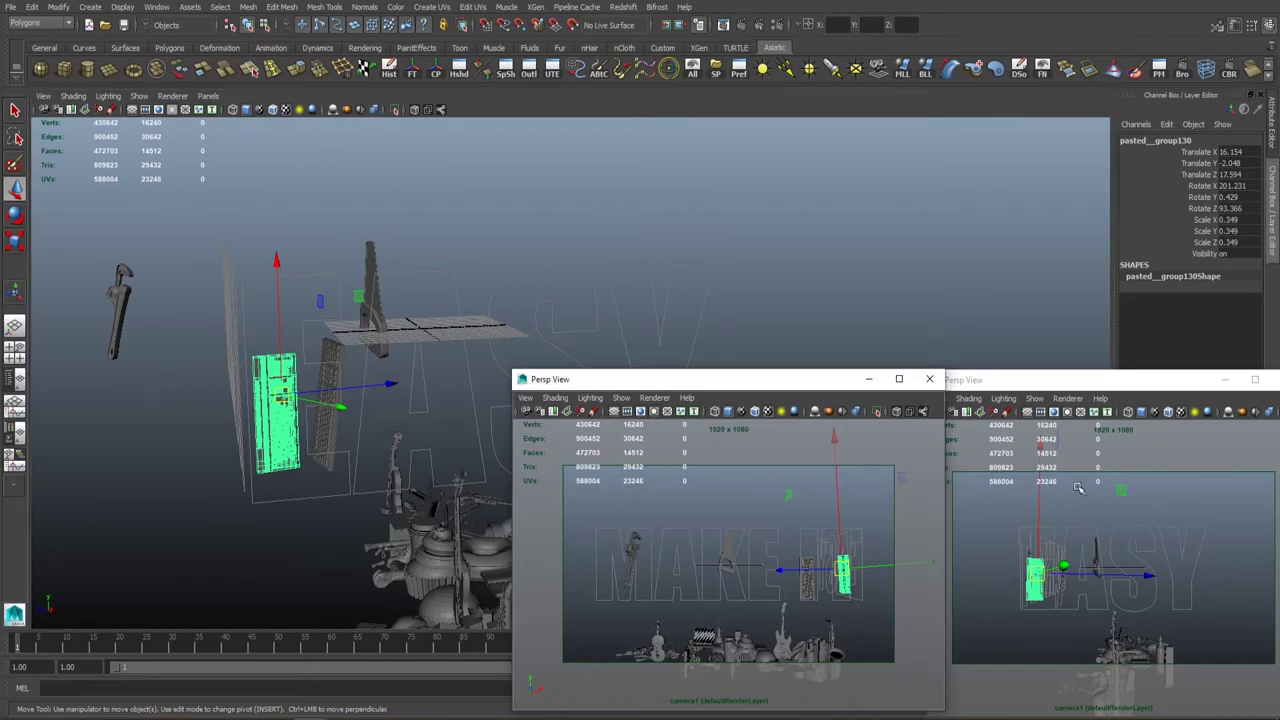
middle_click_drag(1078, 487, 1063, 508)
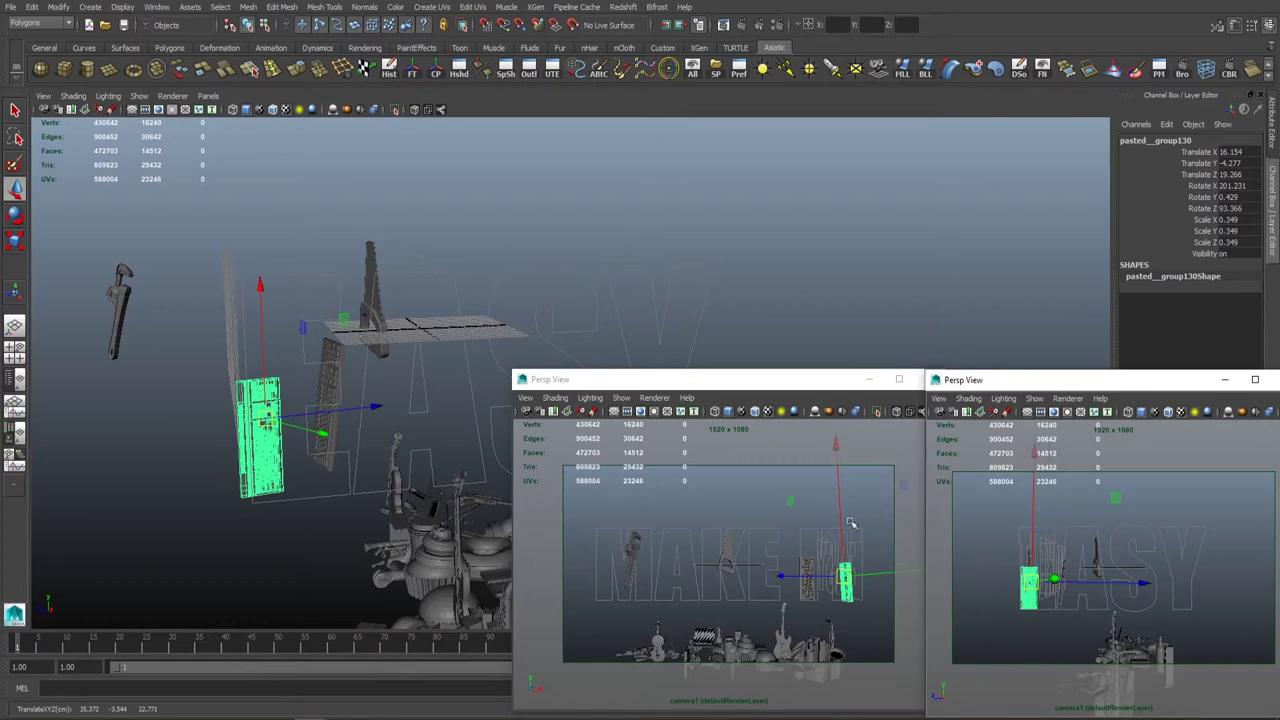
mouse_move(850, 523)
middle_mouse_down()
mouse_move(884, 537)
mouse_move(867, 530)
middle_mouse_up()
middle_click_drag(1045, 548, 965, 540)
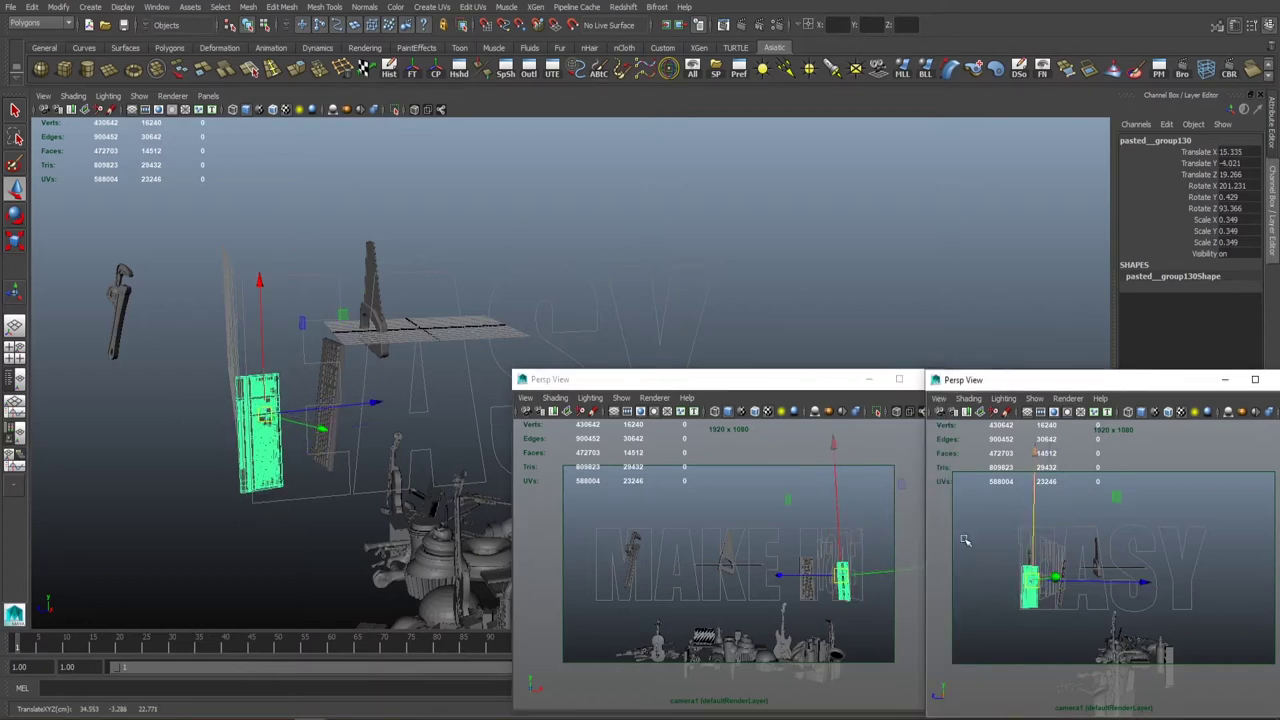
middle_click_drag(872, 521, 886, 526)
middle_click_drag(1035, 547, 1025, 575)
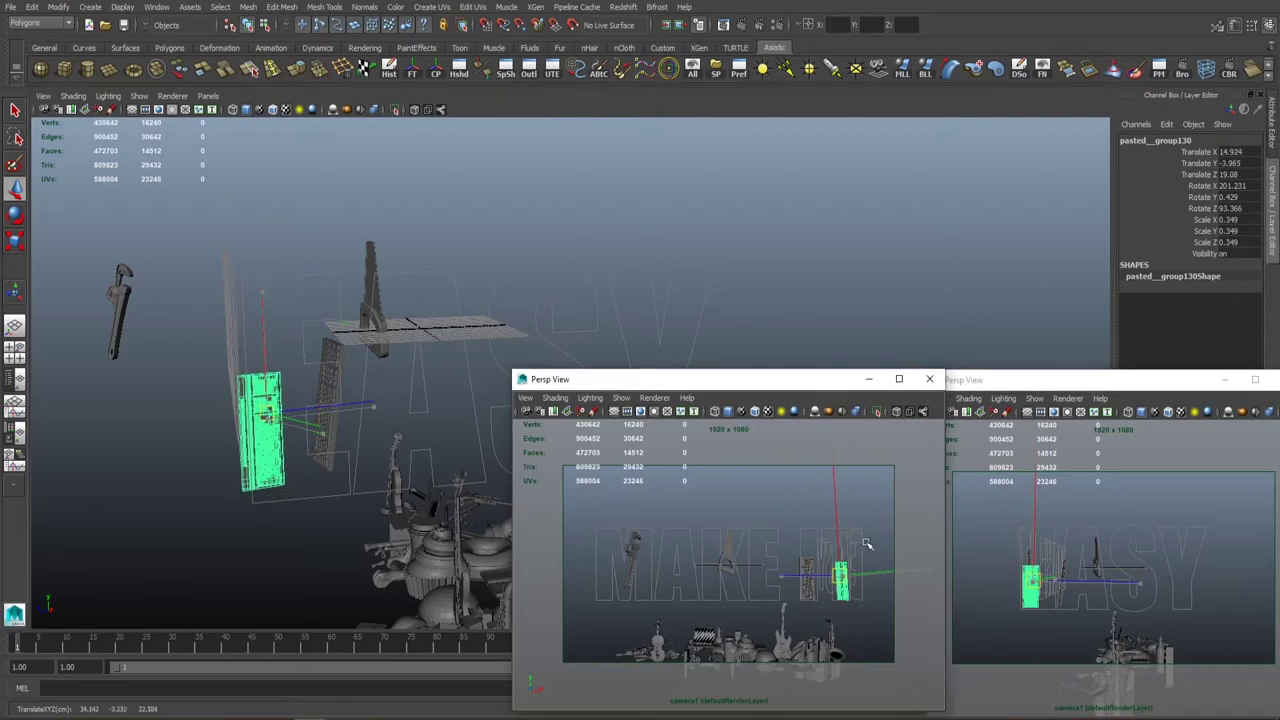
Move the bottle from the pile onto the K of MAKE and the Y of EASY, at X -6.044, Y -10.948, Z -29.05.
left_click_drag(420, 450, 465, 362, "alt")
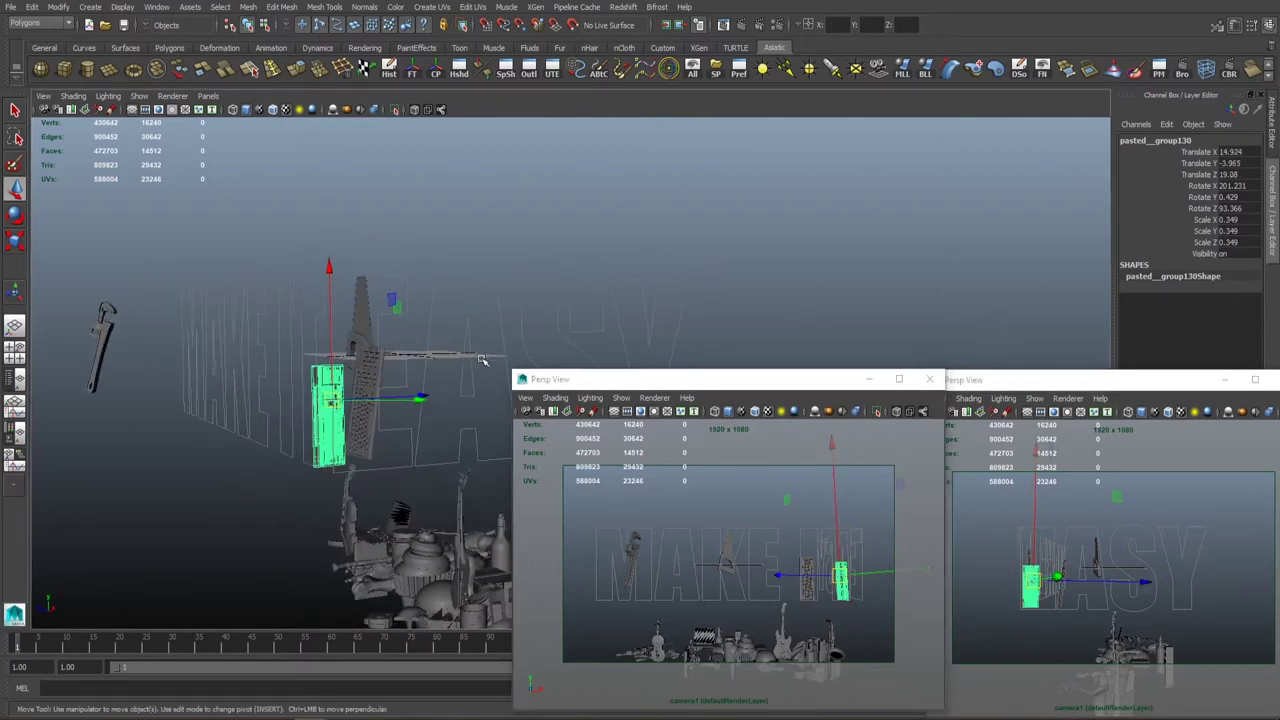
left_click_drag(400, 410, 315, 400, "alt")
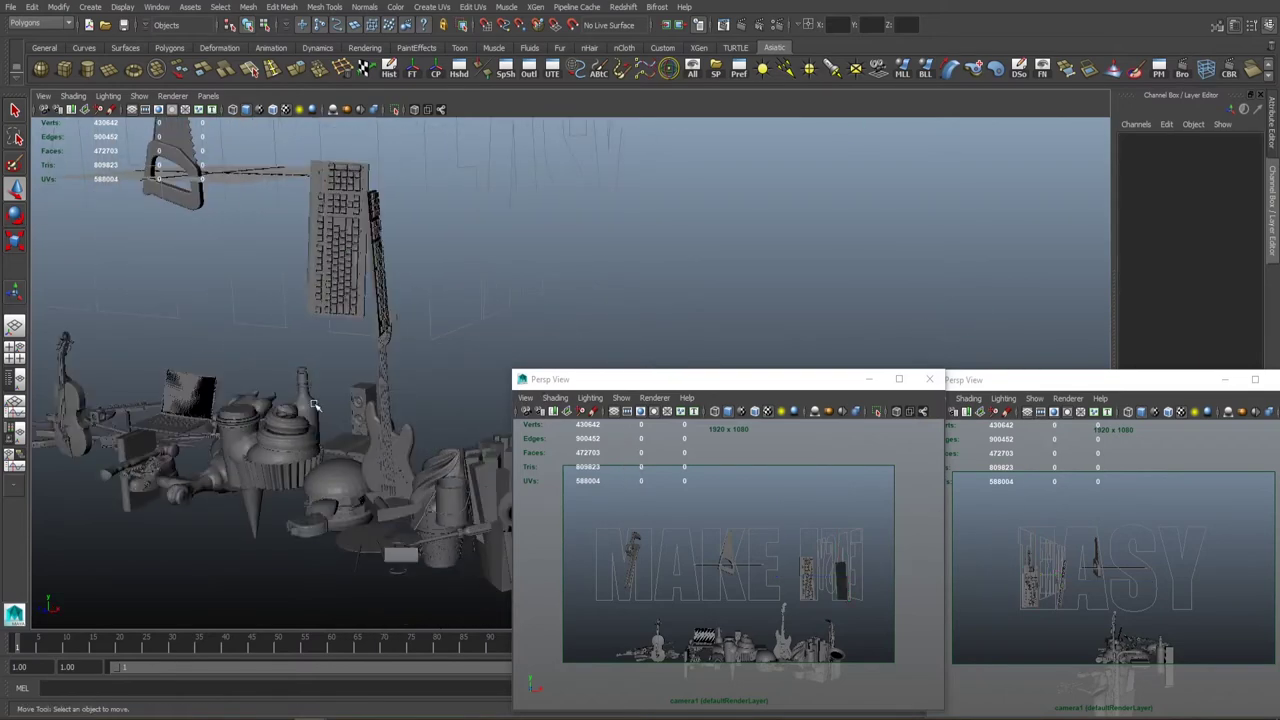
left_click(318, 397)
left_click_drag(336, 358, 332, 344, "alt")
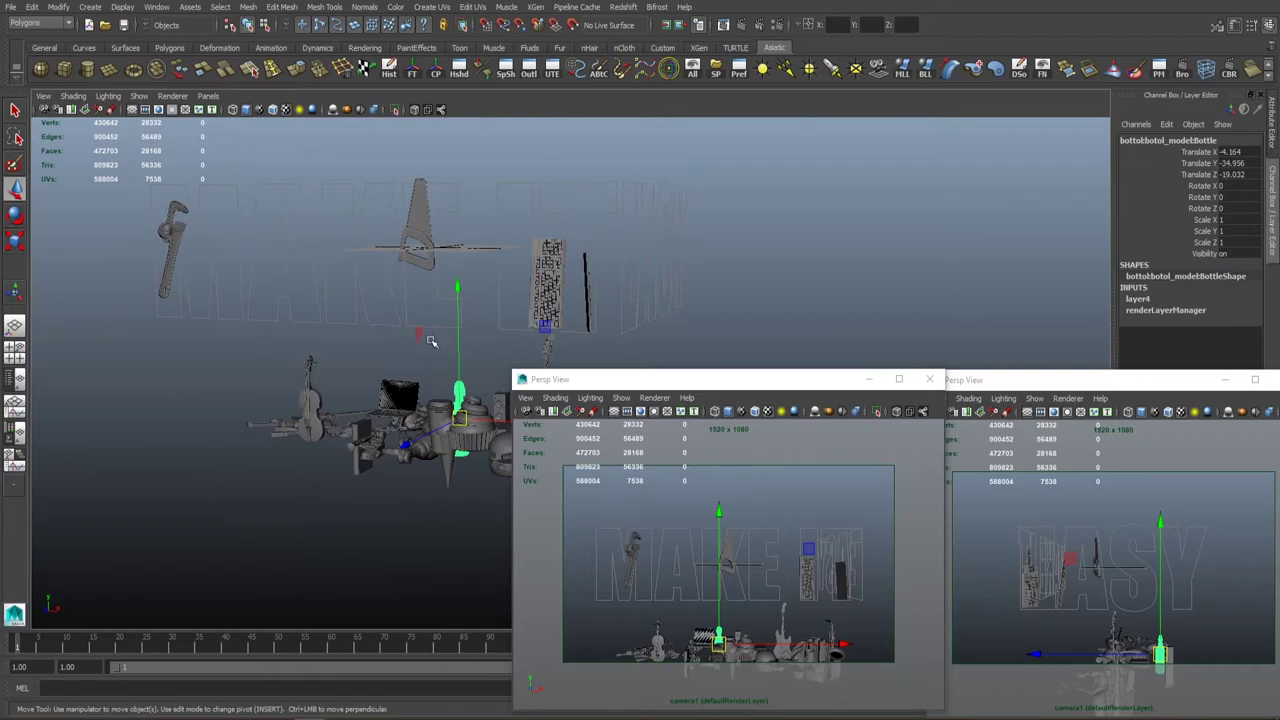
left_click_drag(718, 640, 640, 583)
mouse_move(420, 520)
left_mouse_down("alt")
mouse_move(386, 514)
mouse_move(400, 505)
left_mouse_up("alt")
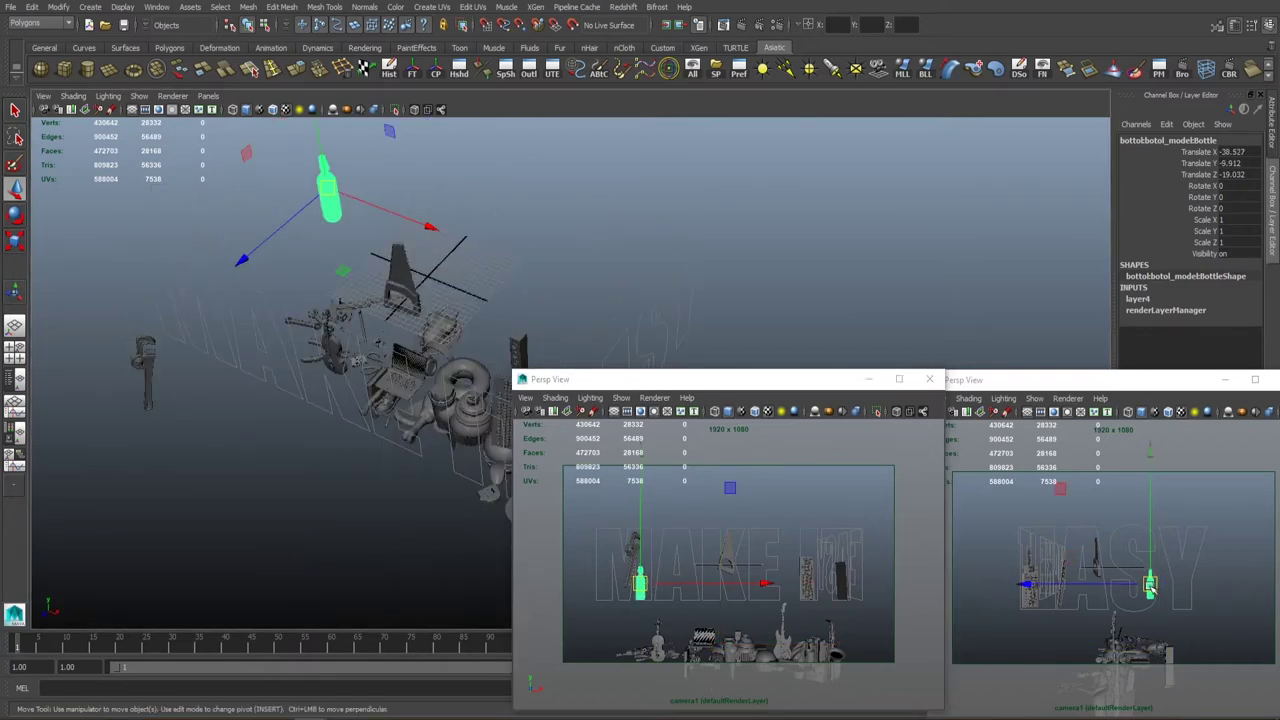
left_click_drag(1150, 590, 1177, 596)
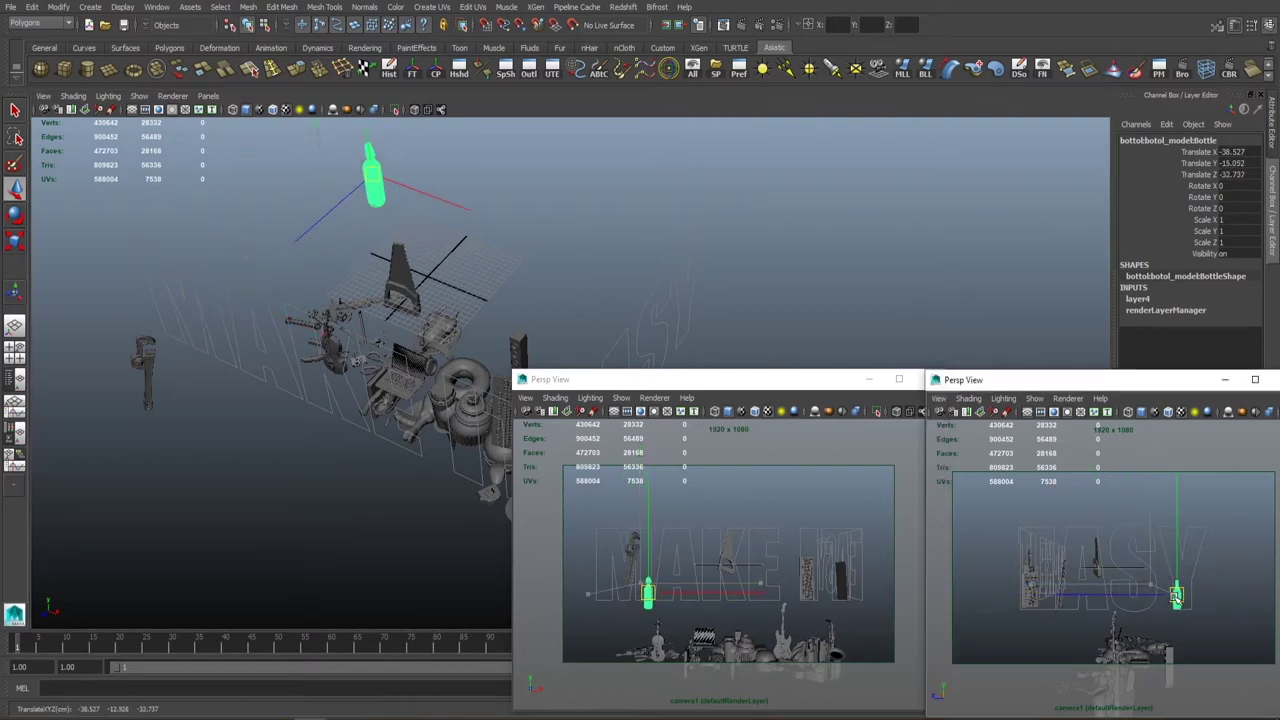
left_click_drag(650, 582, 709, 583)
left_click_drag(1190, 597, 1188, 595)
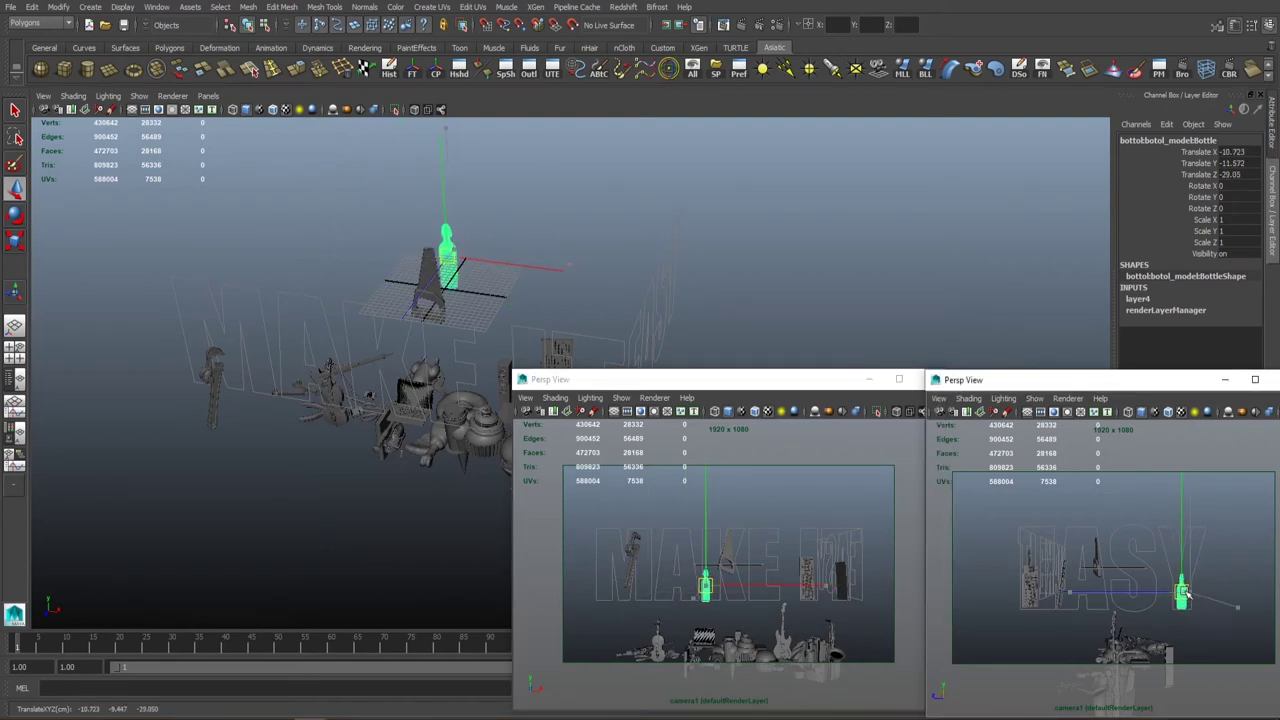
left_click_drag(717, 590, 724, 588)
Scale the bottle uniformly to 1.256 and raise it to about Y -9.033, Z -28.777 so it fills the Y stem.
left_click(1180, 592)
key("r")
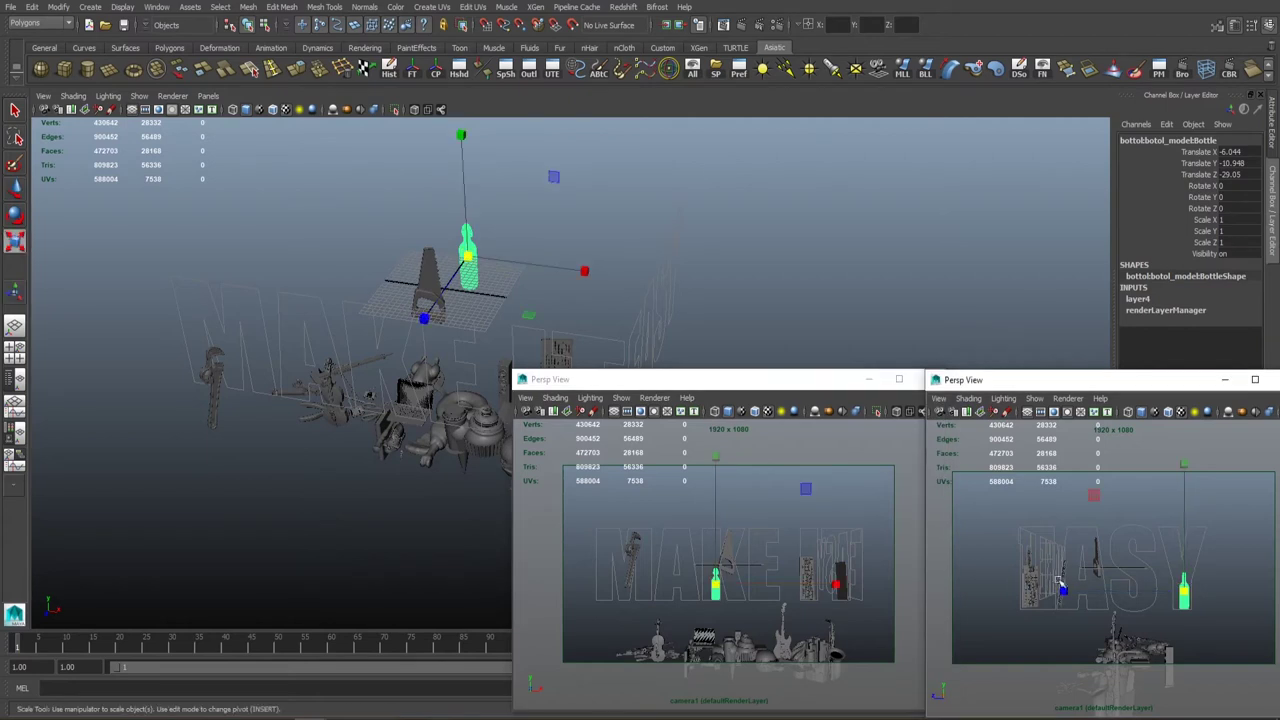
left_click_drag(1180, 592, 1183, 588)
key("e")
key("w")
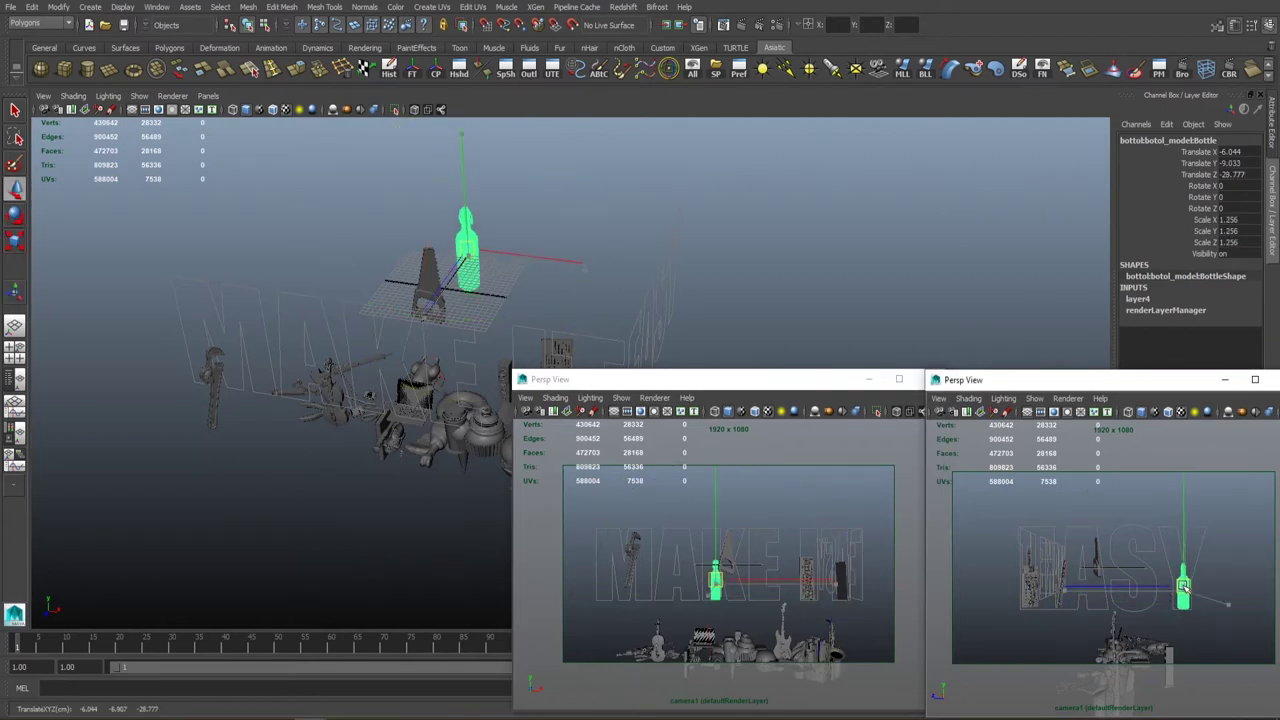
left_click(788, 317)
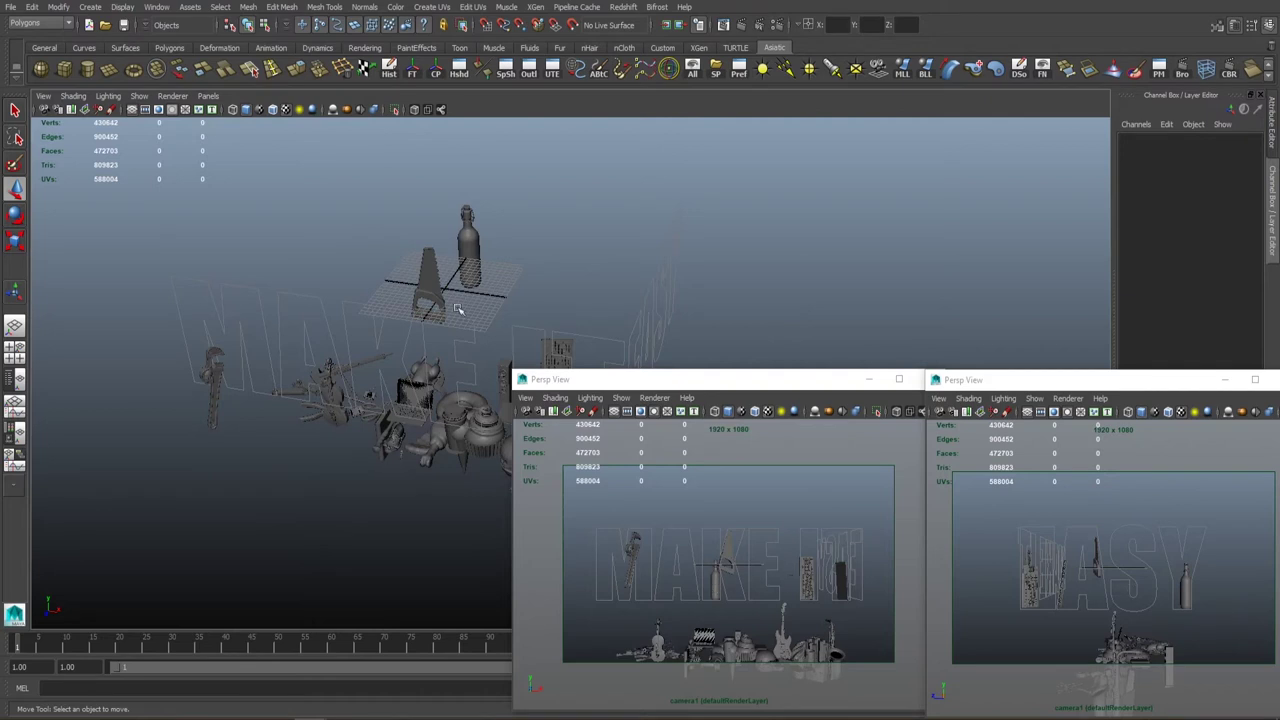
left_click_drag(457, 310, 235, 376, "alt")
left_click(371, 263)
left_click(390, 249)
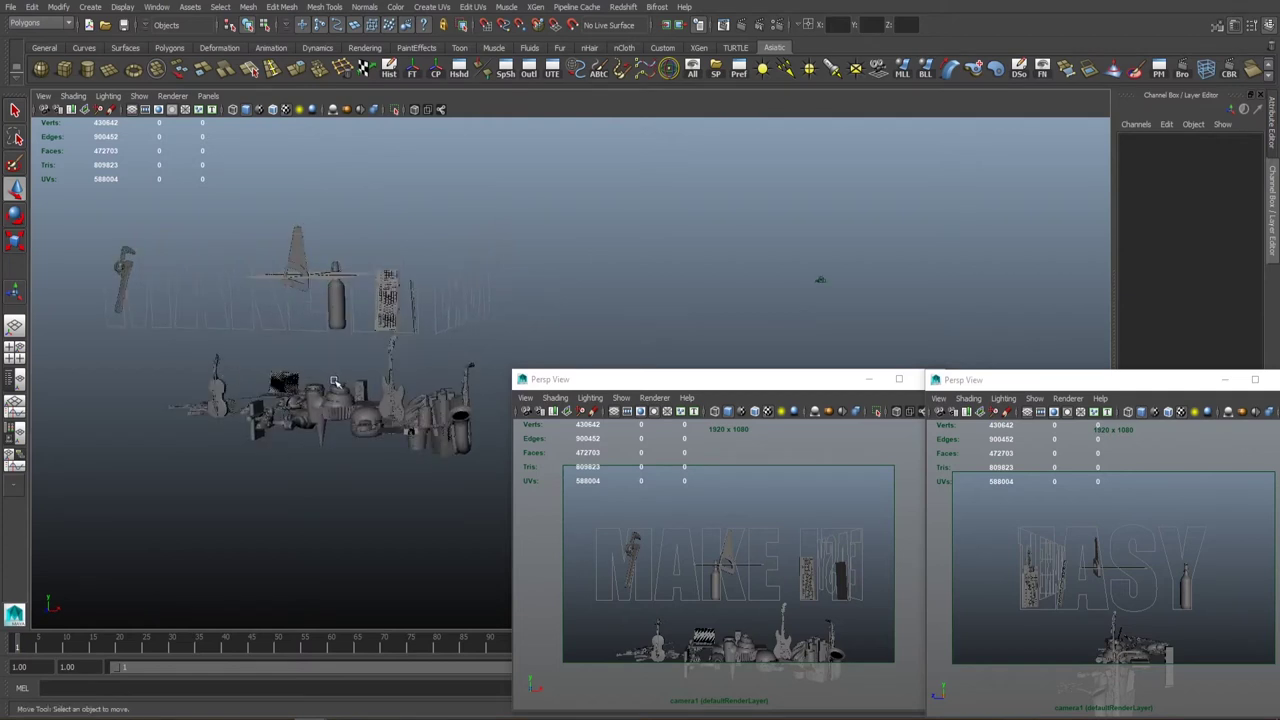
left_click_drag(336, 403, 286, 403, "alt")
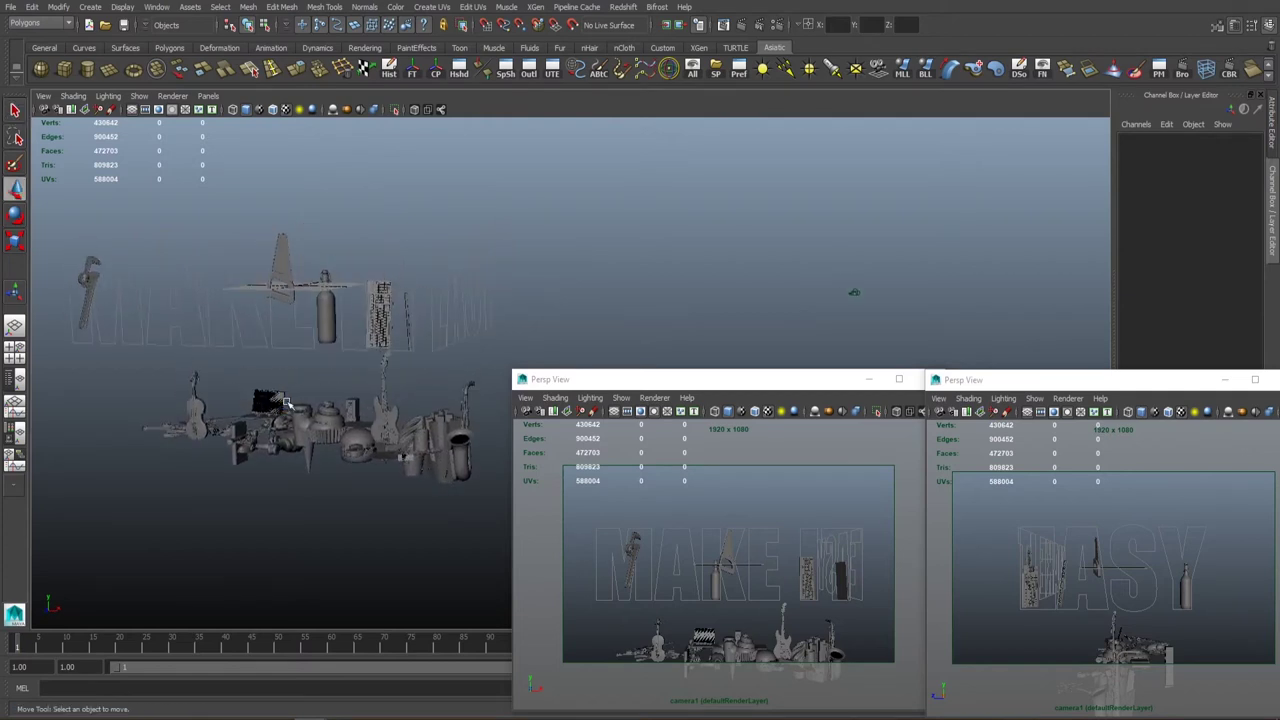
left_click_drag(195, 388, 281, 350, "alt")
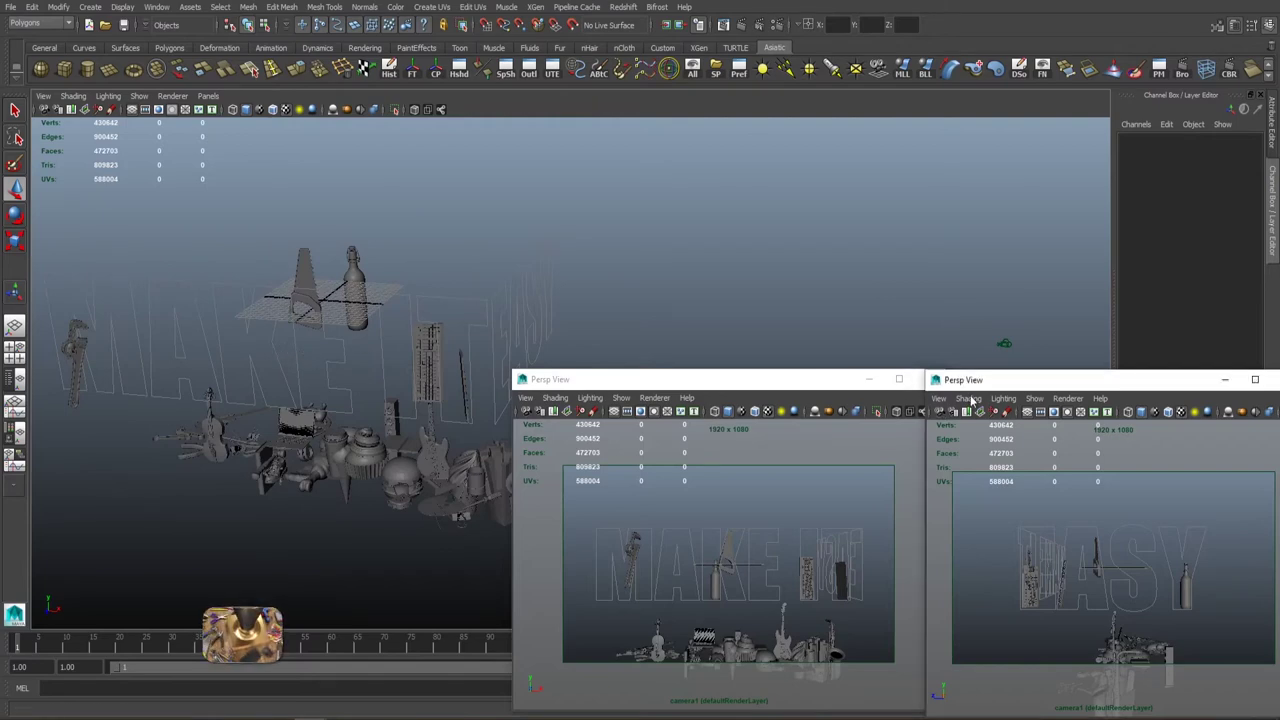
Stack the two camera view windows vertically, with the MAKE IT view above the EASY view, to free the main viewport.
left_click_drag(964, 390, 983, 414)
left_click_drag(715, 387, 1087, 119)
left_click(957, 500)
left_click_drag(957, 500, 921, 508)
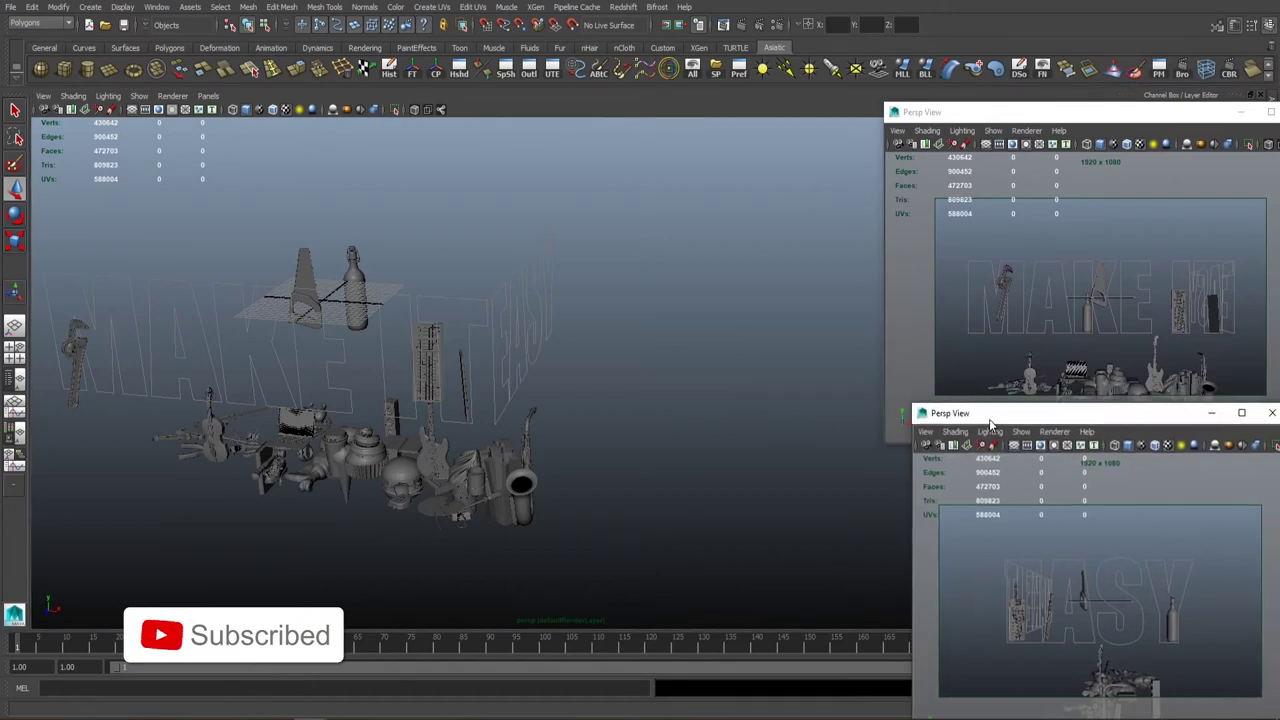
Move the electric guitar from the pile up onto the first A-shaped guide of MAKE.
left_click_drag(600, 360, 538, 381, "alt")
left_click(458, 475)
scroll(458, 475, "up", 3)
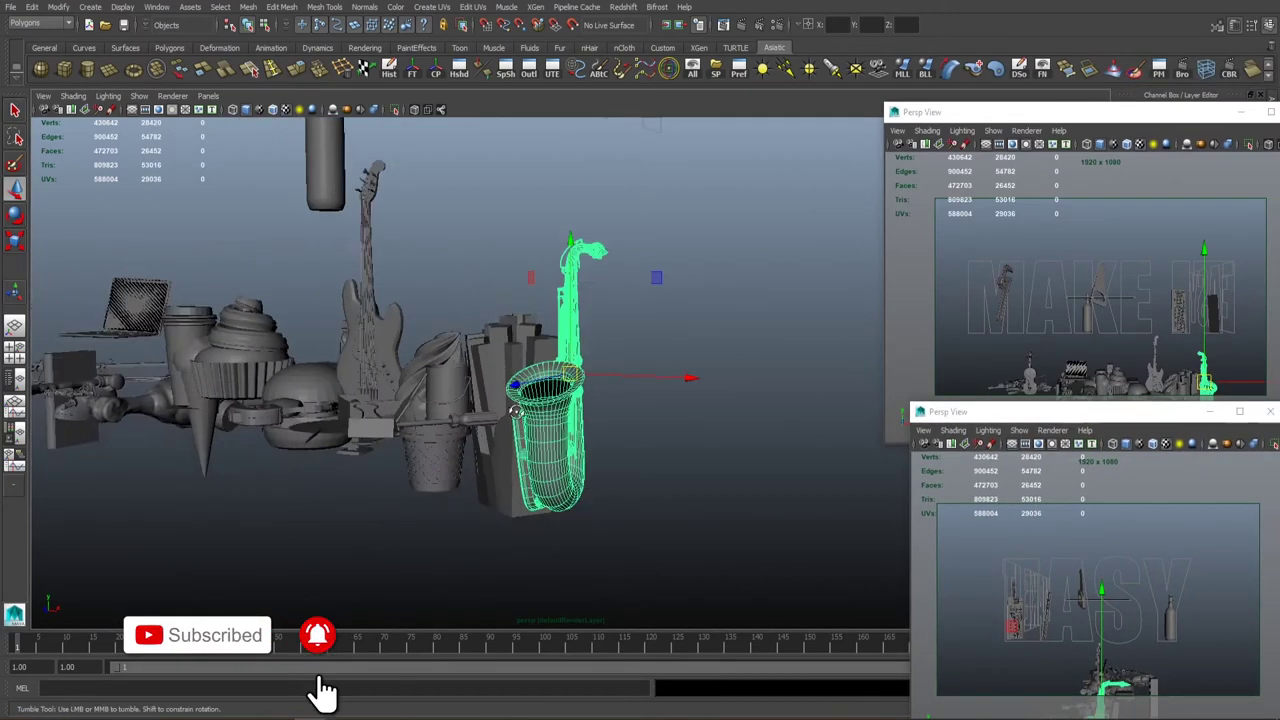
left_click_drag(458, 475, 536, 466, "alt")
left_click(462, 440)
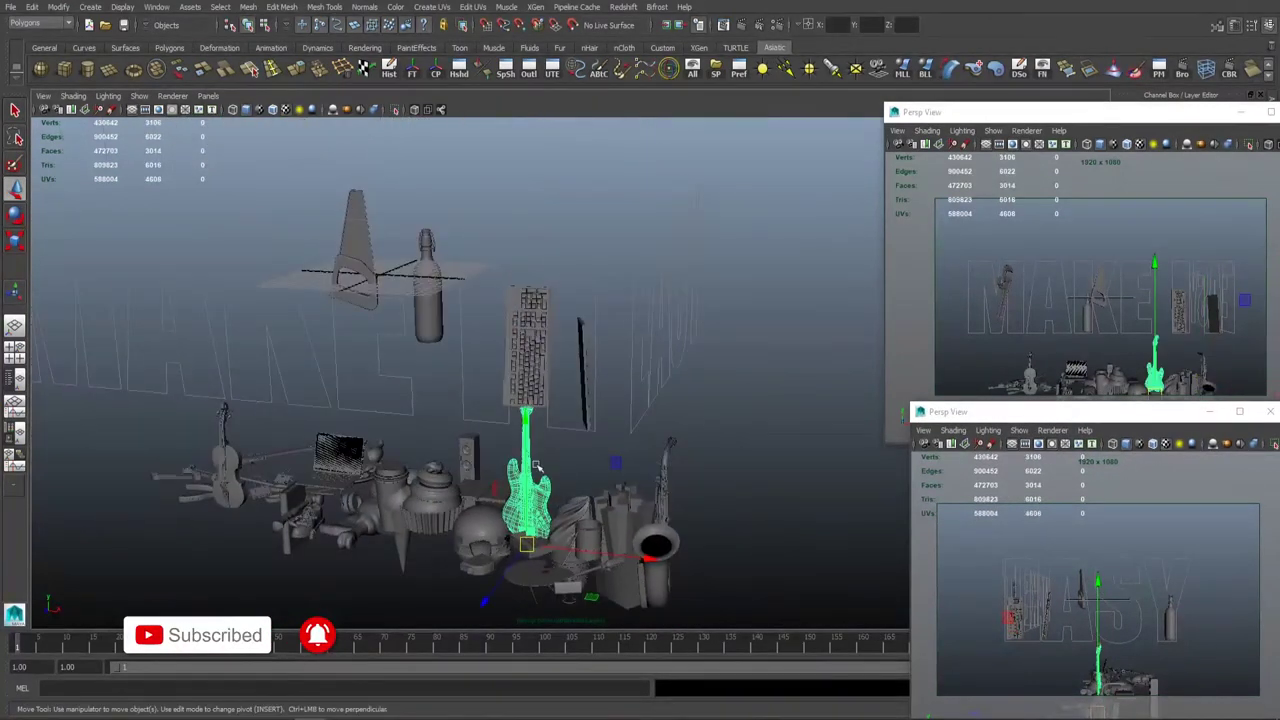
left_click(1099, 403)
left_click_drag(1155, 388, 1044, 316)
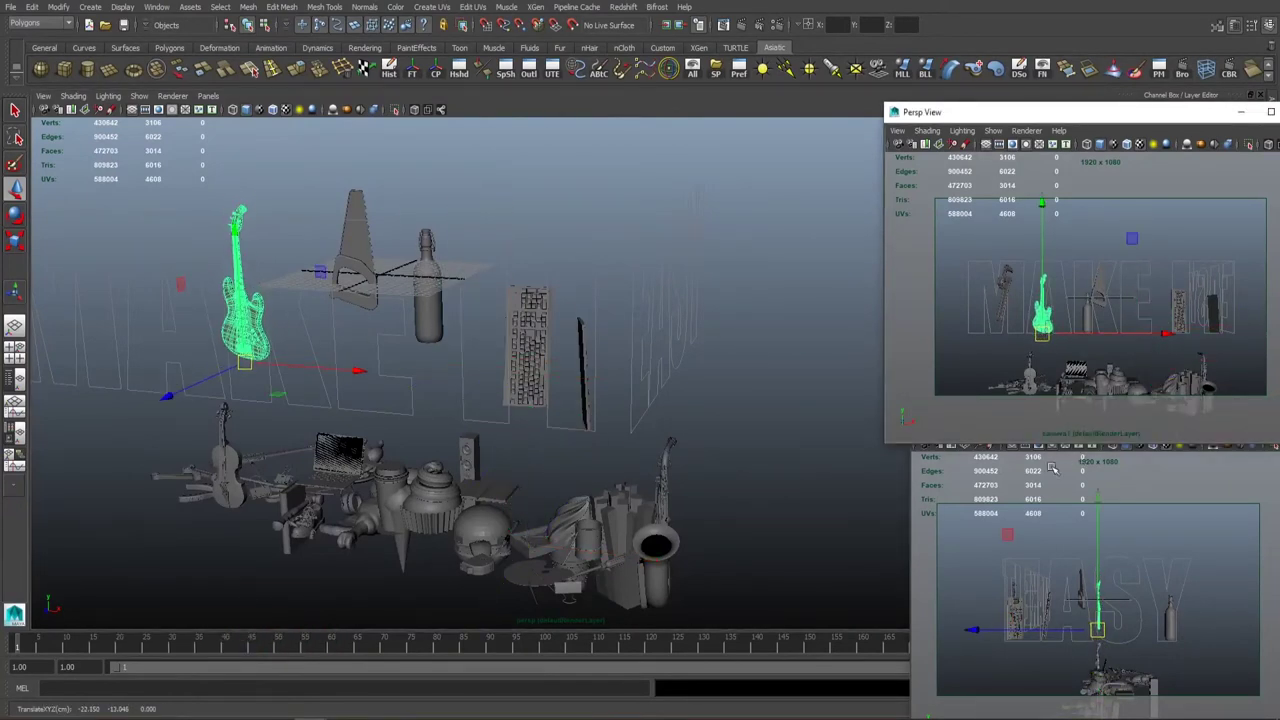
Shift the guitar onto the left stroke of the A in EASY and rotate it to about 12.6, 41.5, 5.
left_click(1117, 688)
key("e")
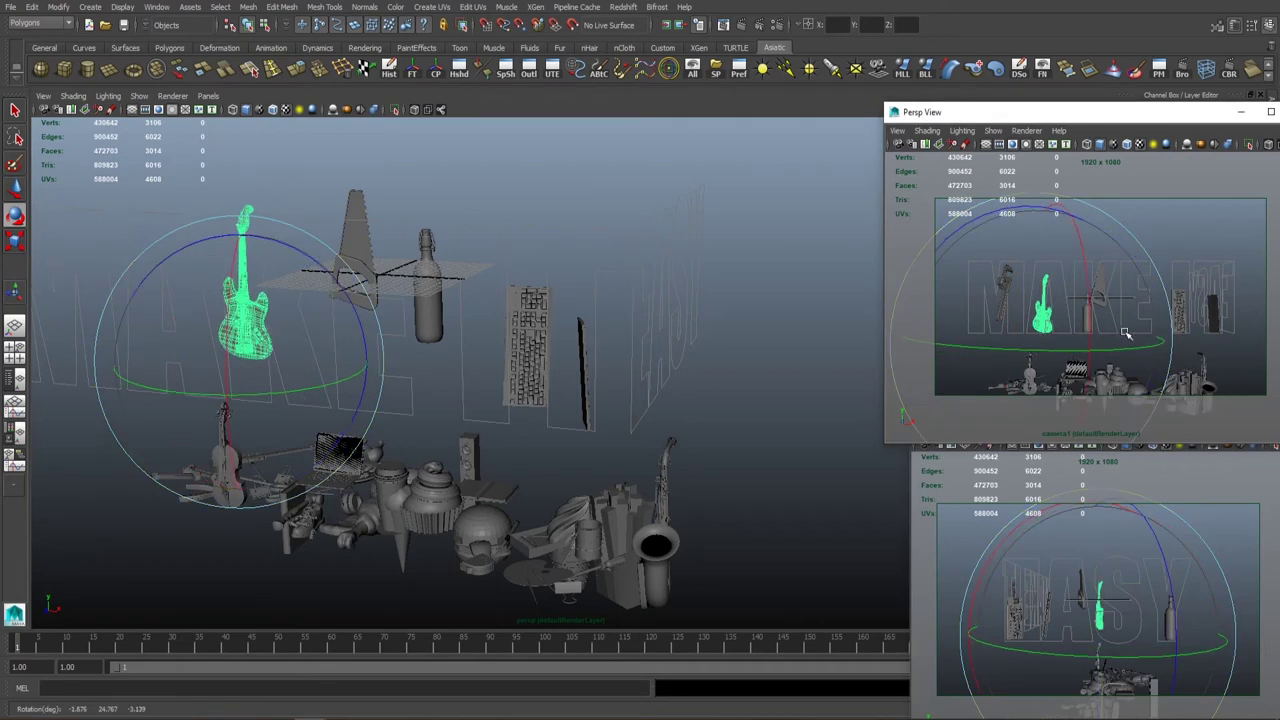
key("w")
middle_click_drag(1143, 563, 1117, 570)
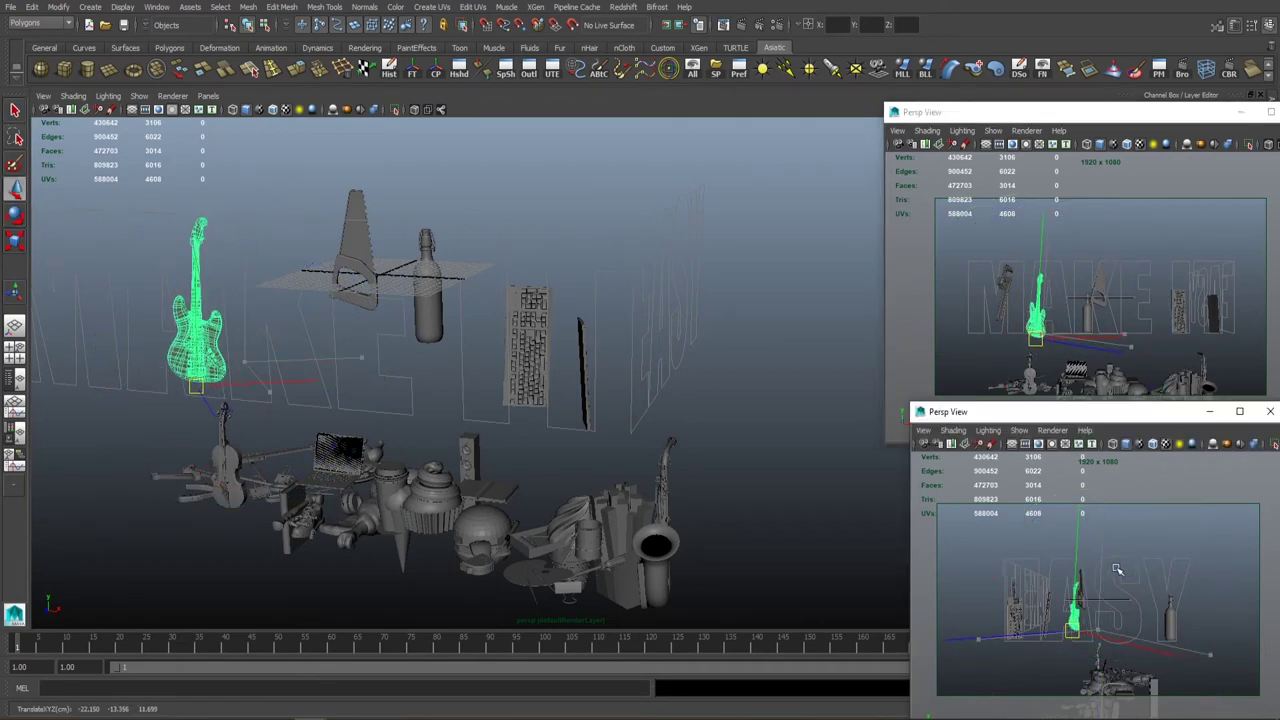
key("e")
middle_click_drag(1172, 607, 1135, 585)
left_click(1032, 420)
middle_click_drag(1032, 420, 1048, 350)
key("w")
key("e")
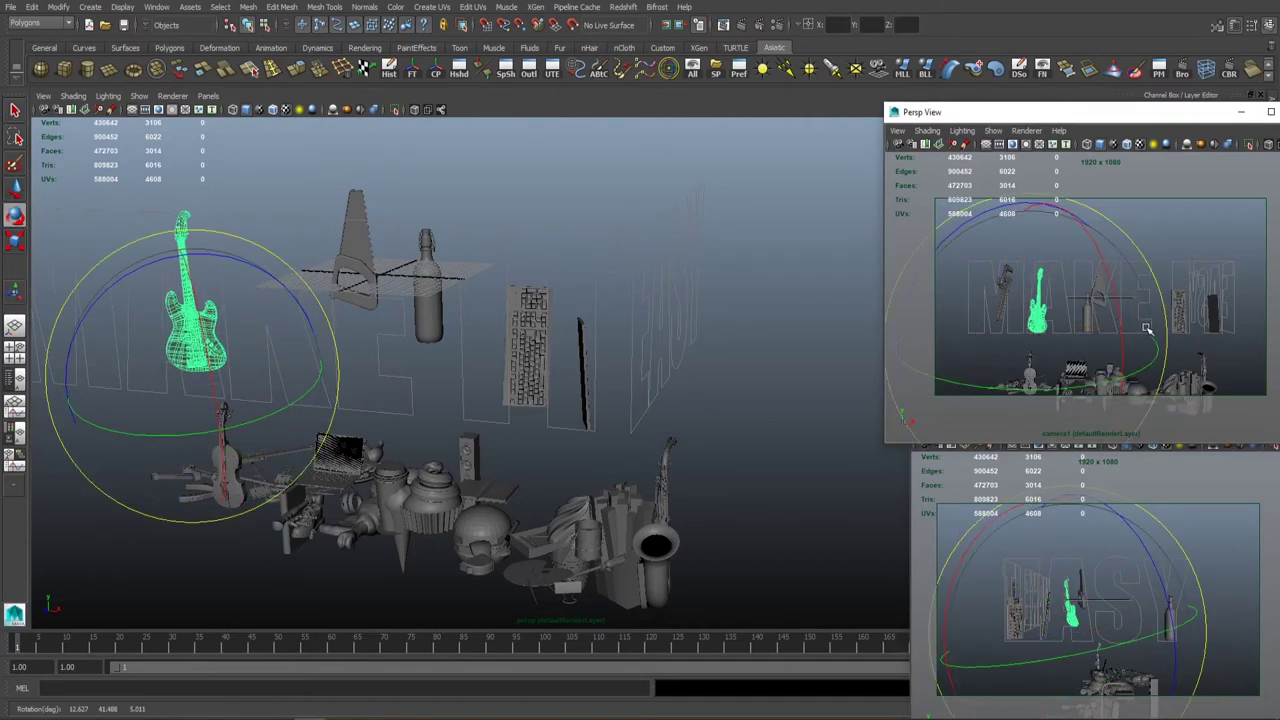
Fine-tune the guitar's size and position so it fits the lower left strokes of the A in both camera views.
key("r")
middle_click_drag(1140, 372, 1125, 370)
key("q")
left_click(1148, 584)
key("w")
middle_click_drag(1148, 584, 1162, 585)
Raise the pliers from the pile to the letter guides and rotate them upright with the jaws pointing up.
left_click_drag(453, 366, 600, 400, "alt")
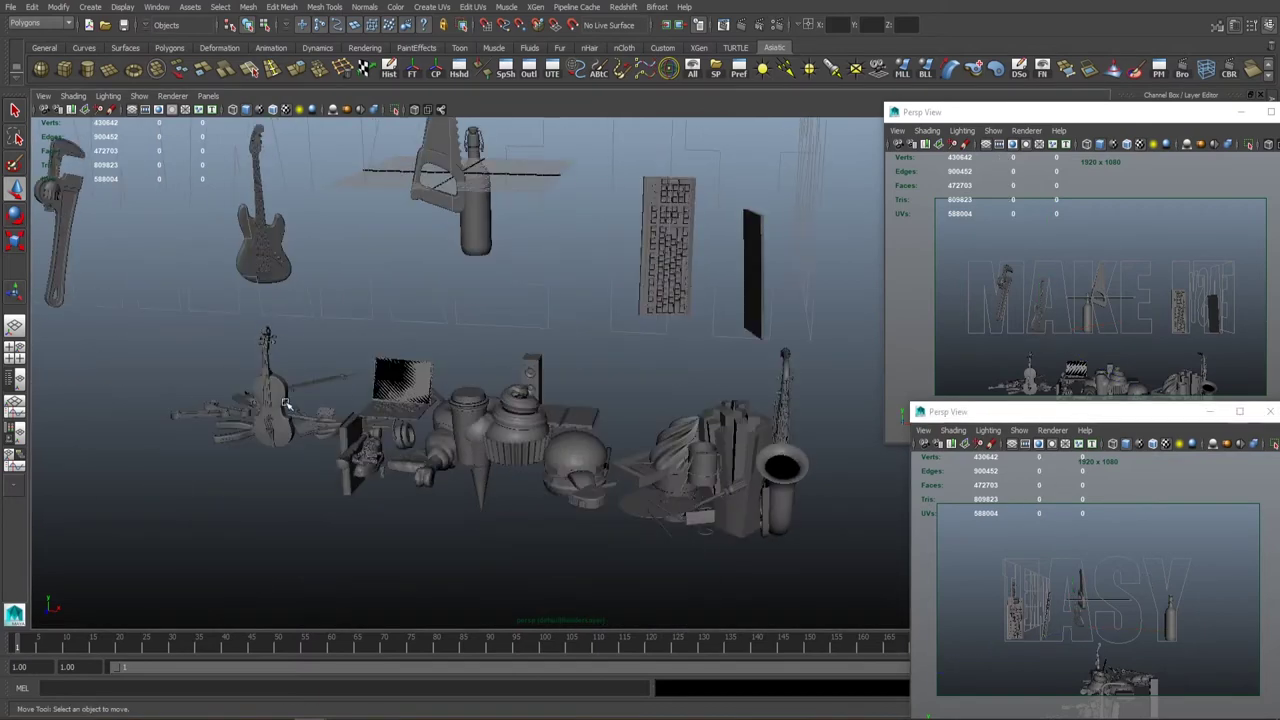
left_click(371, 374)
left_click_drag(371, 374, 420, 300, "alt")
left_click(363, 291)
key("e")
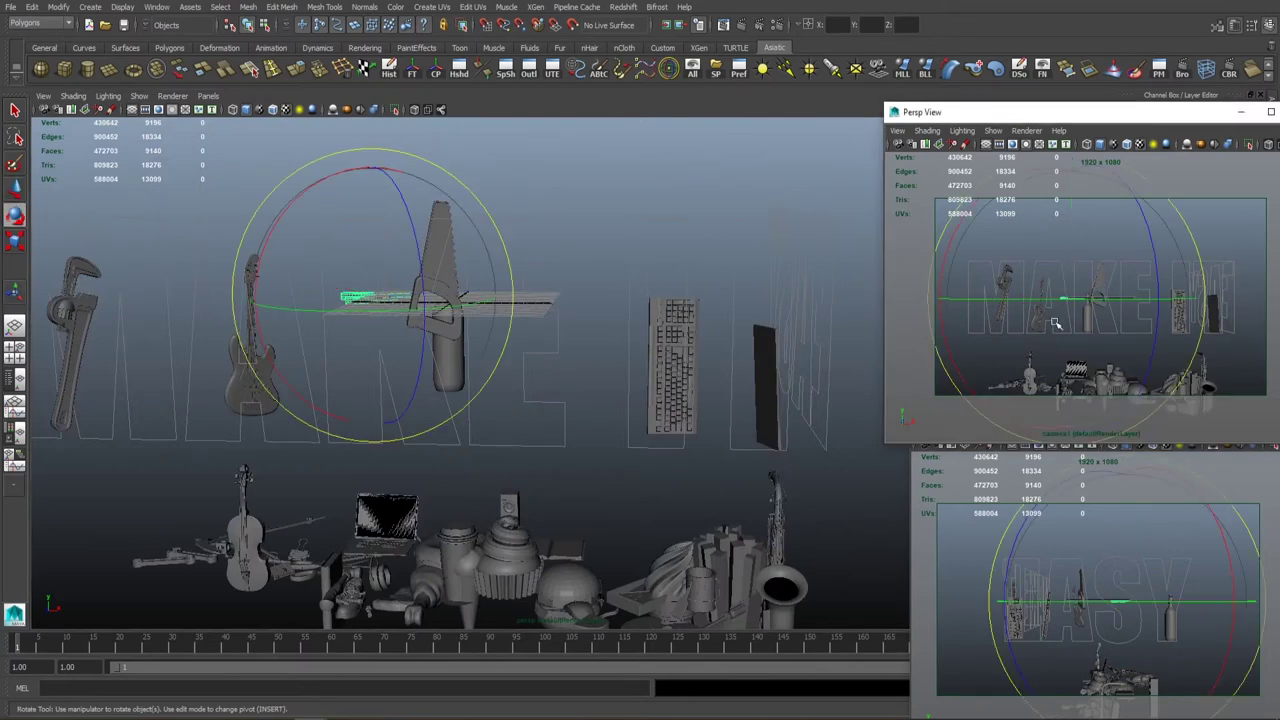
mouse_move(1100, 330)
middle_mouse_down()
mouse_move(1126, 350)
mouse_move(1119, 291)
mouse_move(1090, 322)
mouse_move(1101, 325)
middle_mouse_up()
key("w")
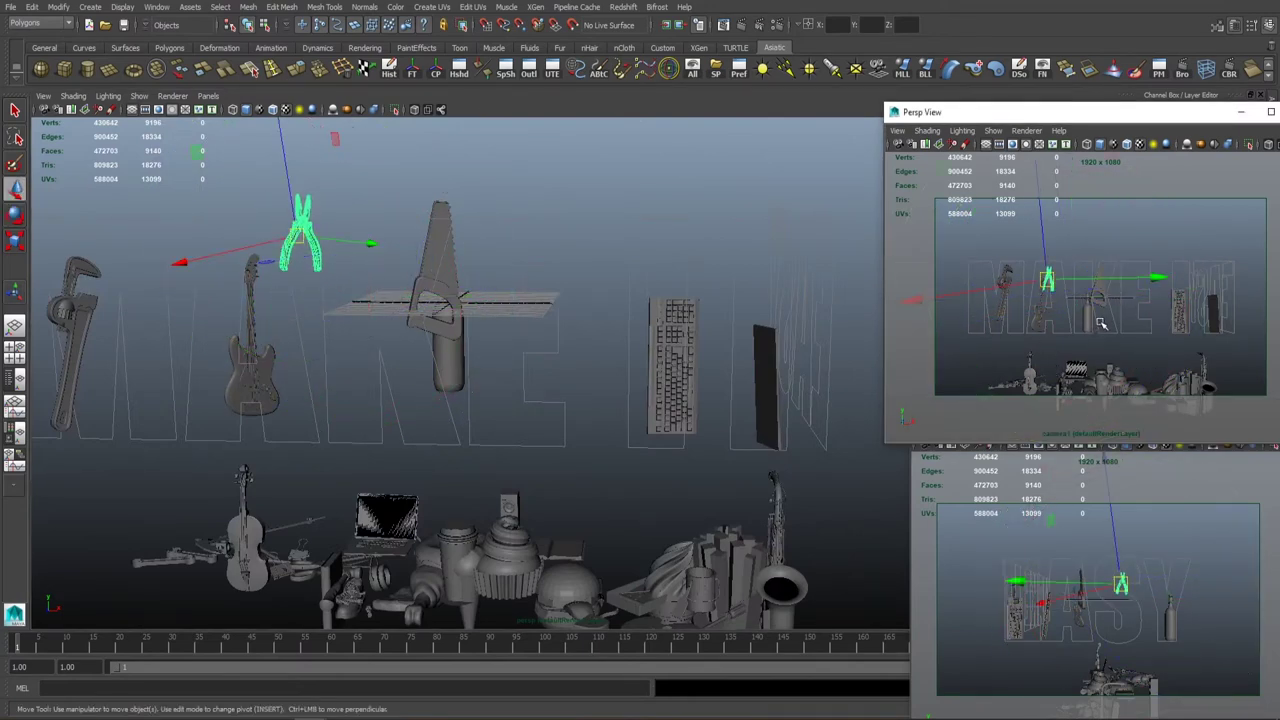
Position the upright pliers at the top of the A in MAKE, adjusting their placement in the EASY view as well.
middle_click_drag(1135, 560, 1110, 580)
middle_click_drag(1095, 300, 1082, 290)
left_click(808, 271)
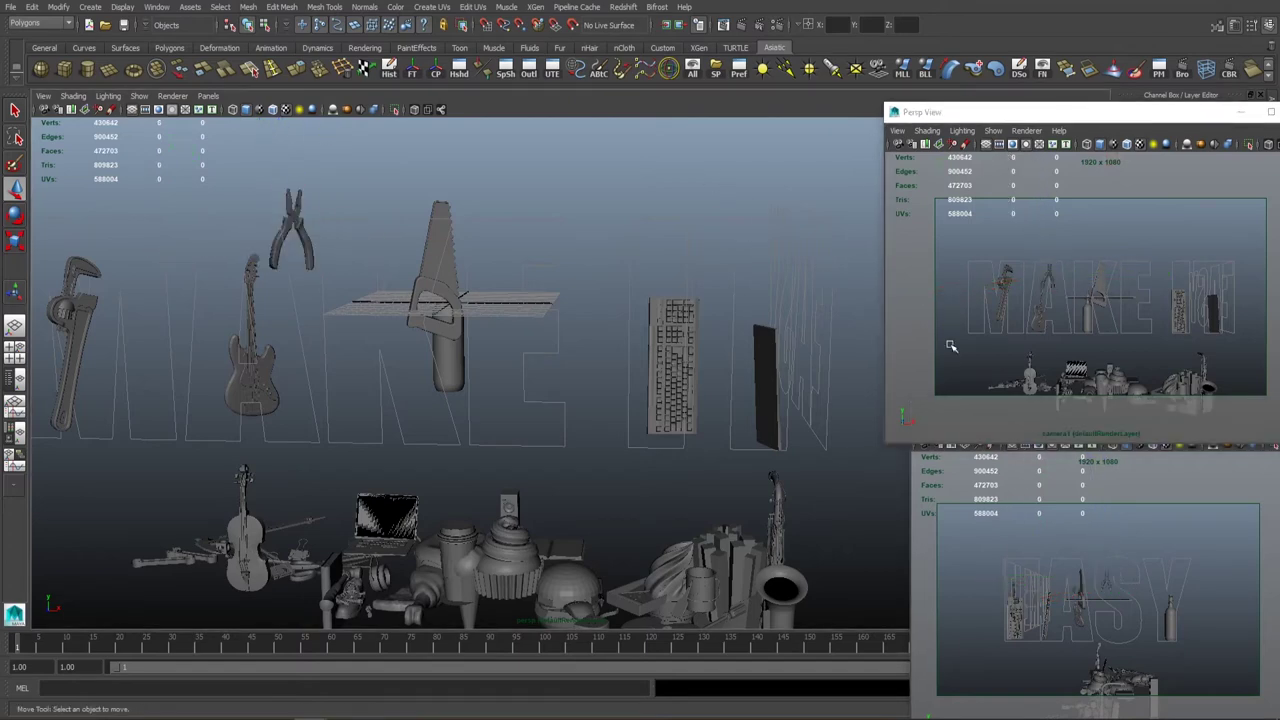
Raise the shoe from the pile to the letter guides and rotate it to face sideways in the MAKE IT view.
scroll(377, 344, "down", 3)
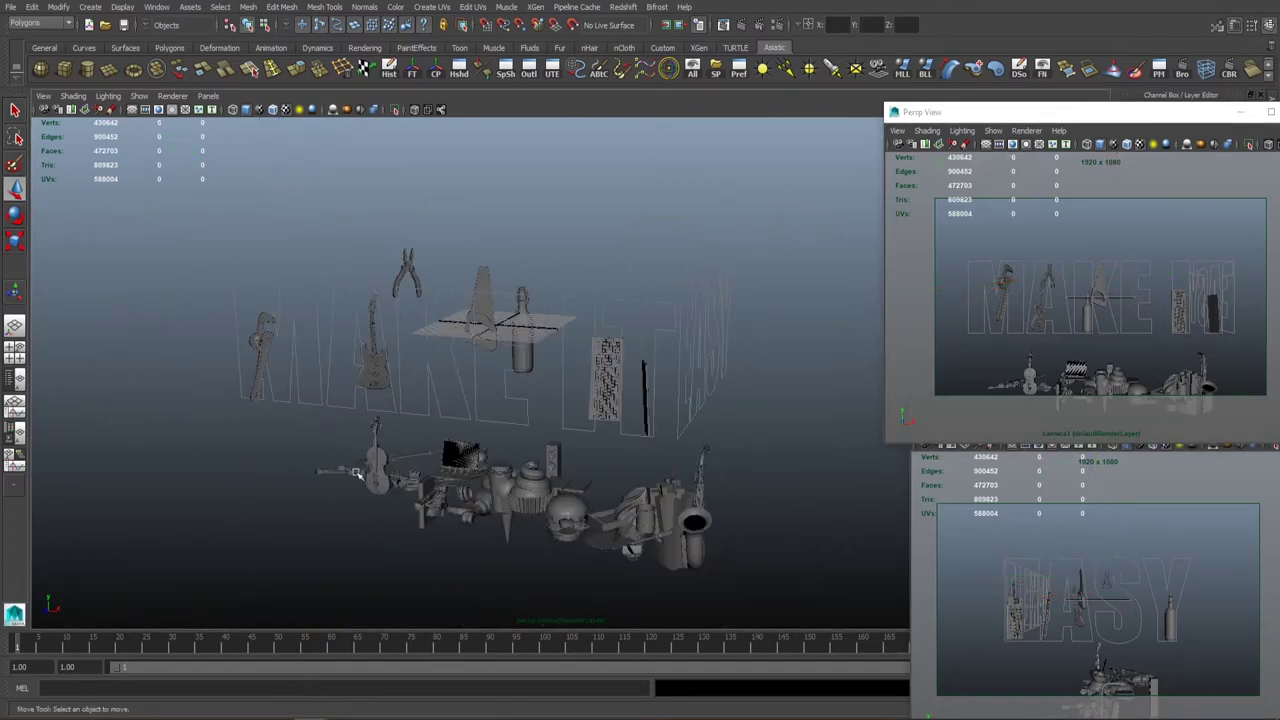
left_click(360, 405)
scroll(450, 420, "up", 5)
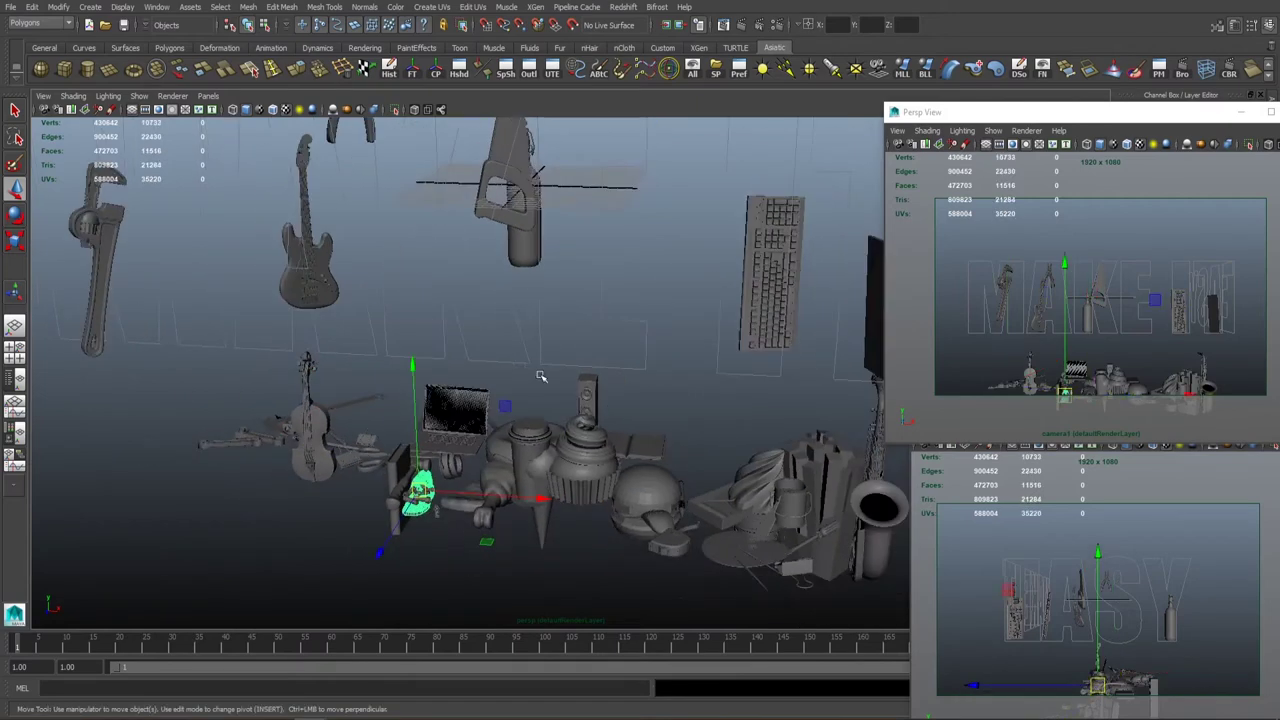
left_click_drag(540, 376, 530, 395, "alt")
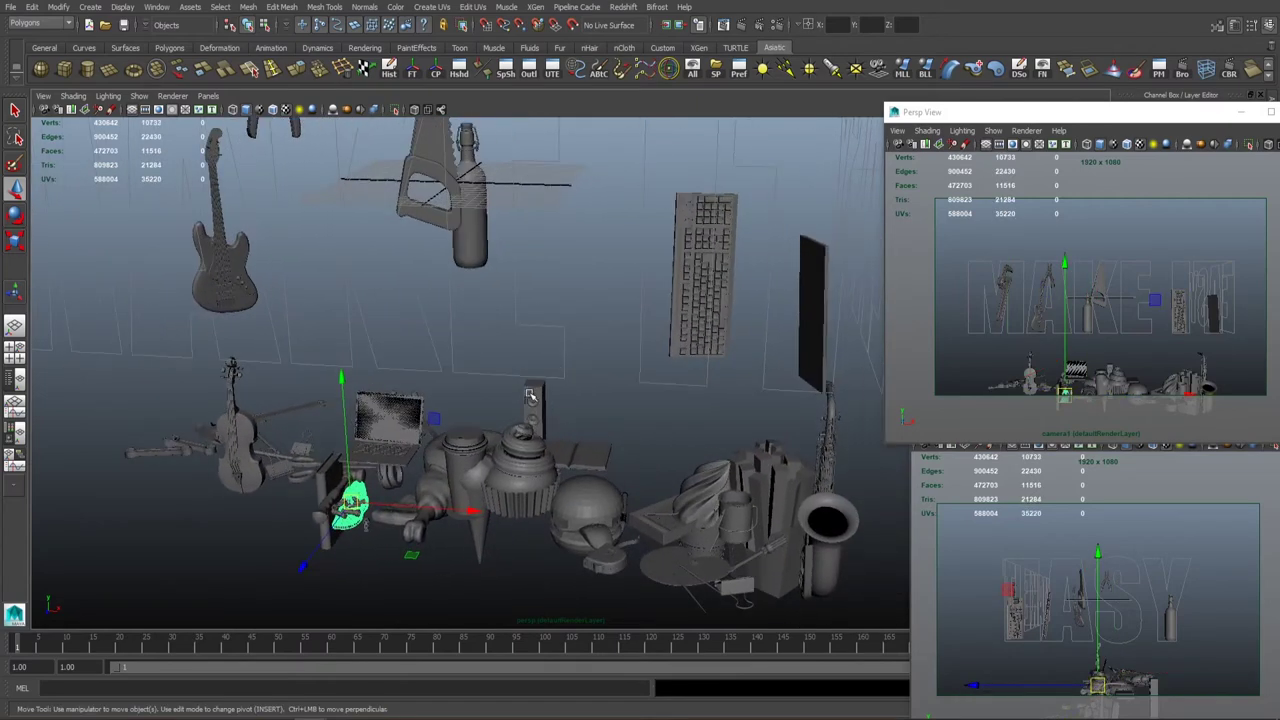
left_click_drag(350, 500, 549, 263)
key("e")
left_click_drag(591, 320, 1095, 358)
Move the shoe onto the base of the E in MAKE and the lower part of the S in EASY.
key("w")
left_click_drag(1170, 370, 1210, 340)
left_click_drag(1154, 634, 1147, 622)
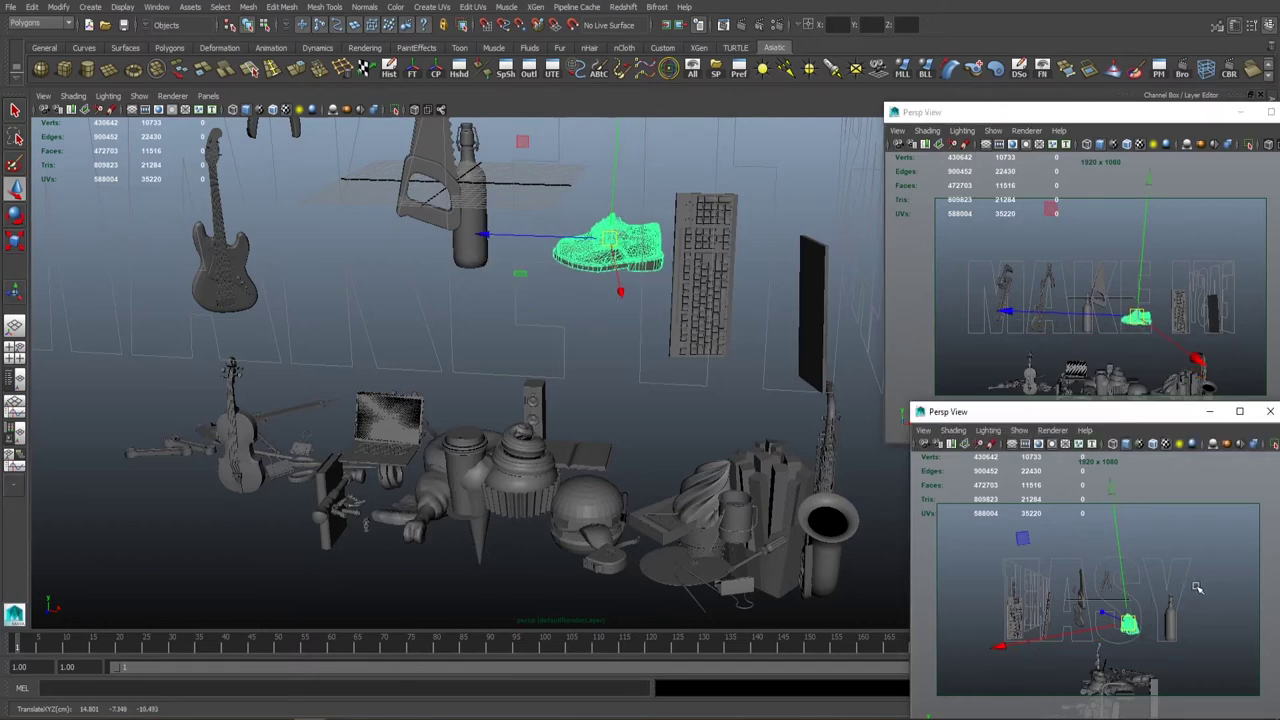
Raise the shoe to the middle bar of the E in MAKE and the middle of the S in EASY.
left_click_drag(1129, 625, 1111, 596)
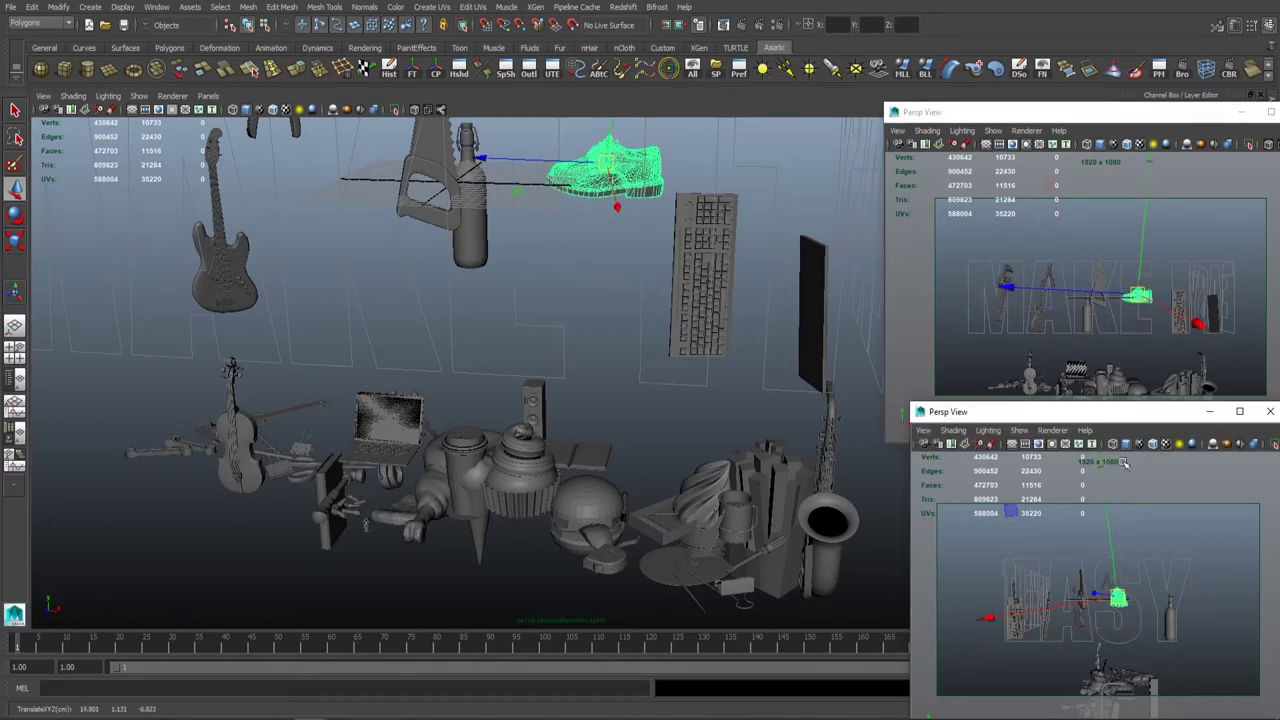
left_click(1151, 340)
middle_click_drag(1151, 340, 1152, 341)
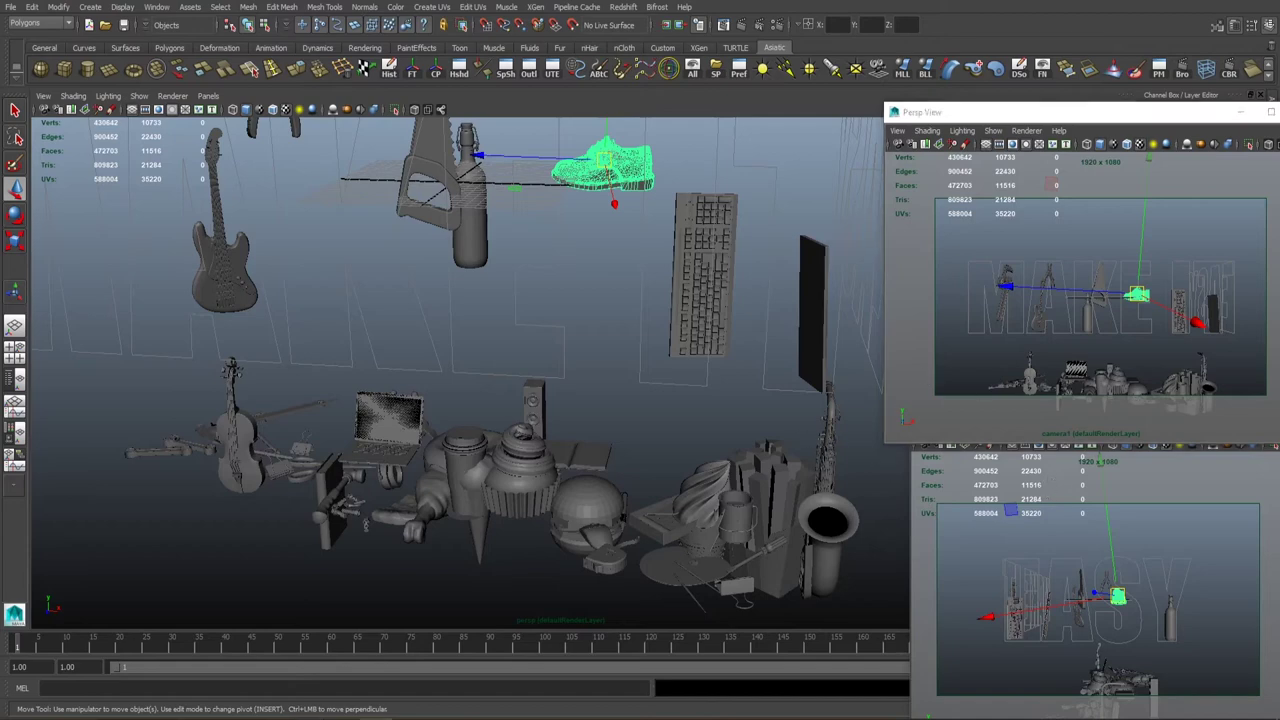
left_click(597, 416)
Raise the bowling pin from the pile to the letter guides and rotate it so its neck points up.
left_click_drag(597, 416, 540, 311, "alt")
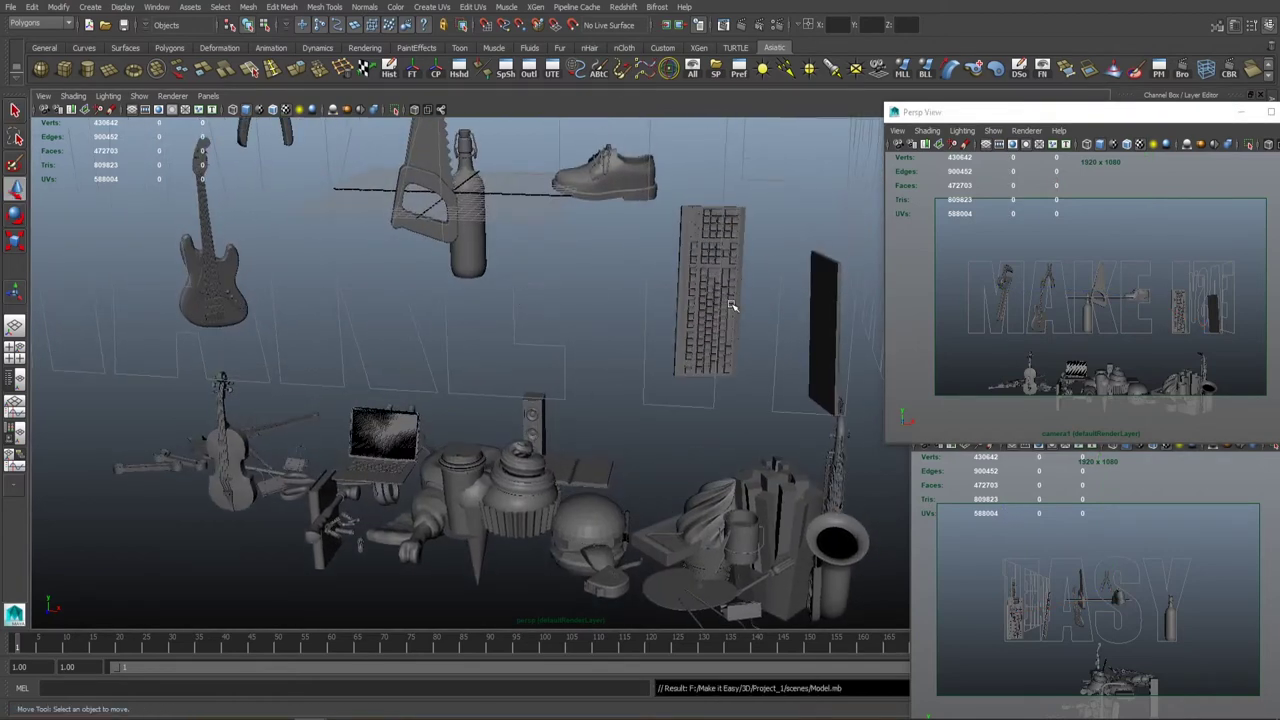
left_click_drag(731, 306, 490, 497, "alt")
left_click(490, 497)
scroll(606, 432, "down", 3)
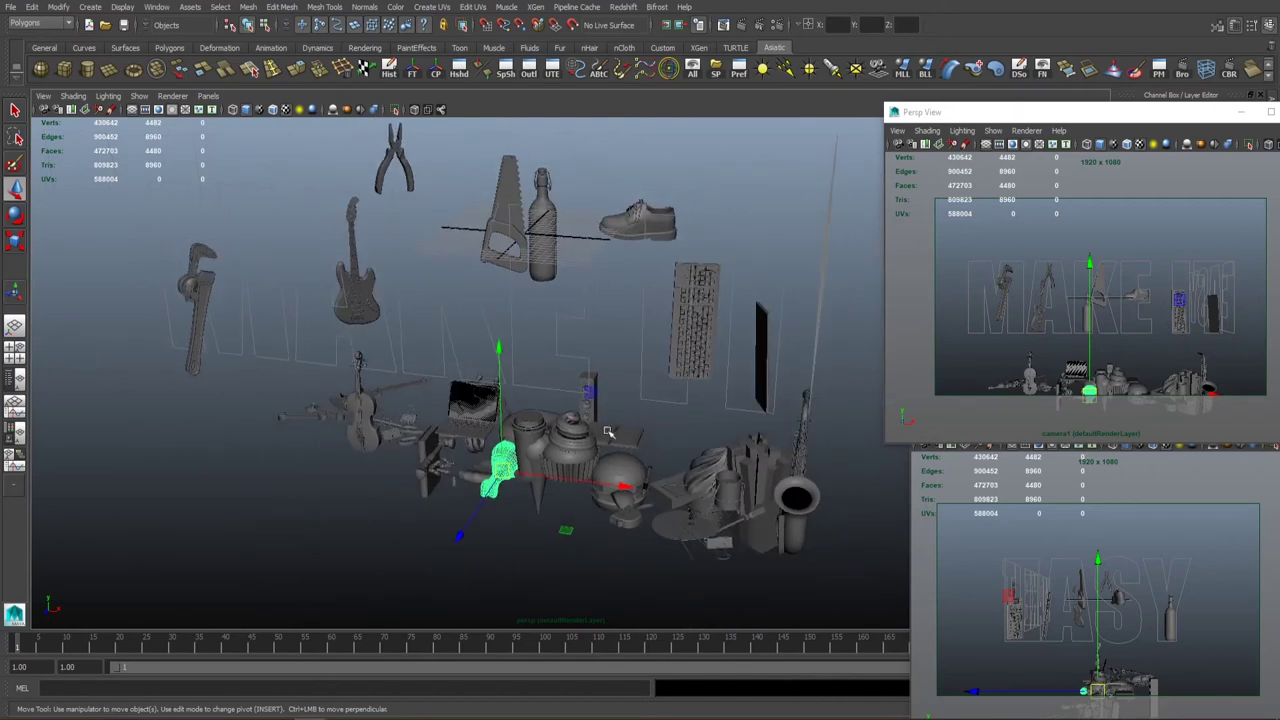
left_click_drag(557, 419, 544, 289, "alt")
key("e")
key("w")
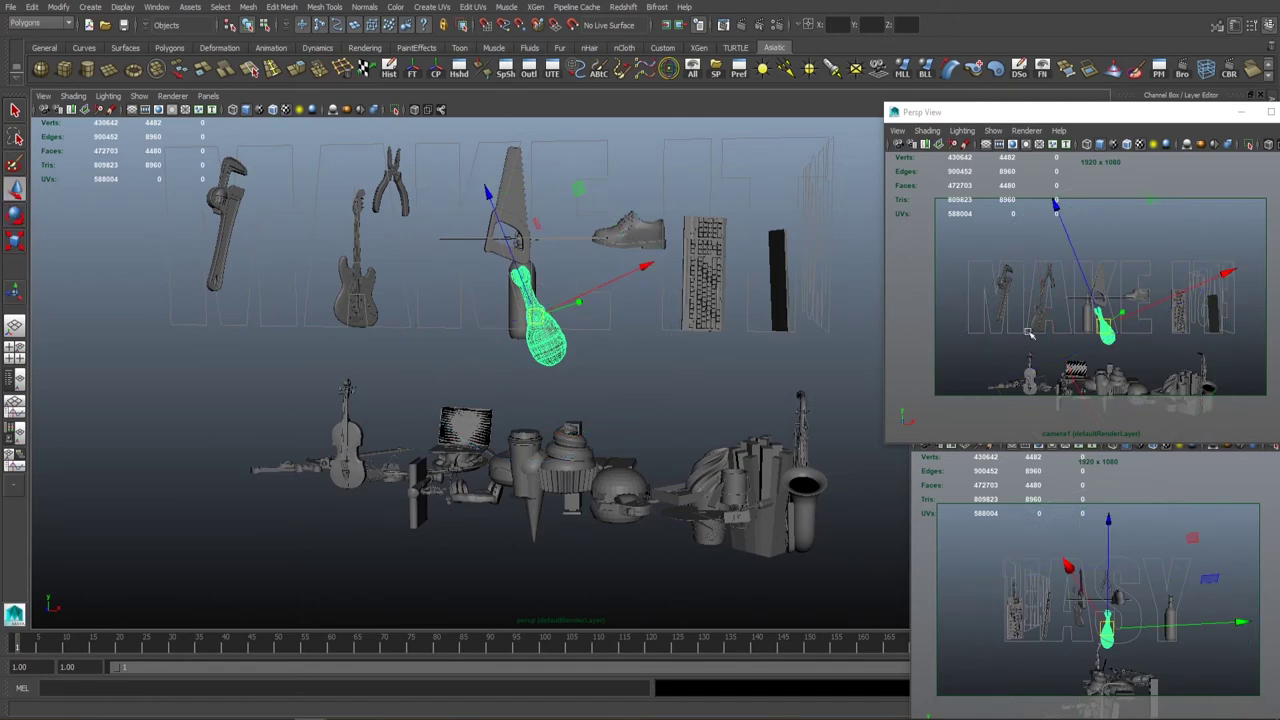
Place the bowling pin on the second leg of the A in MAKE and the first leg of the A in EASY, straightening it upright.
left_click_drag(1107, 625, 1058, 615)
left_click_drag(1100, 335, 1060, 330)
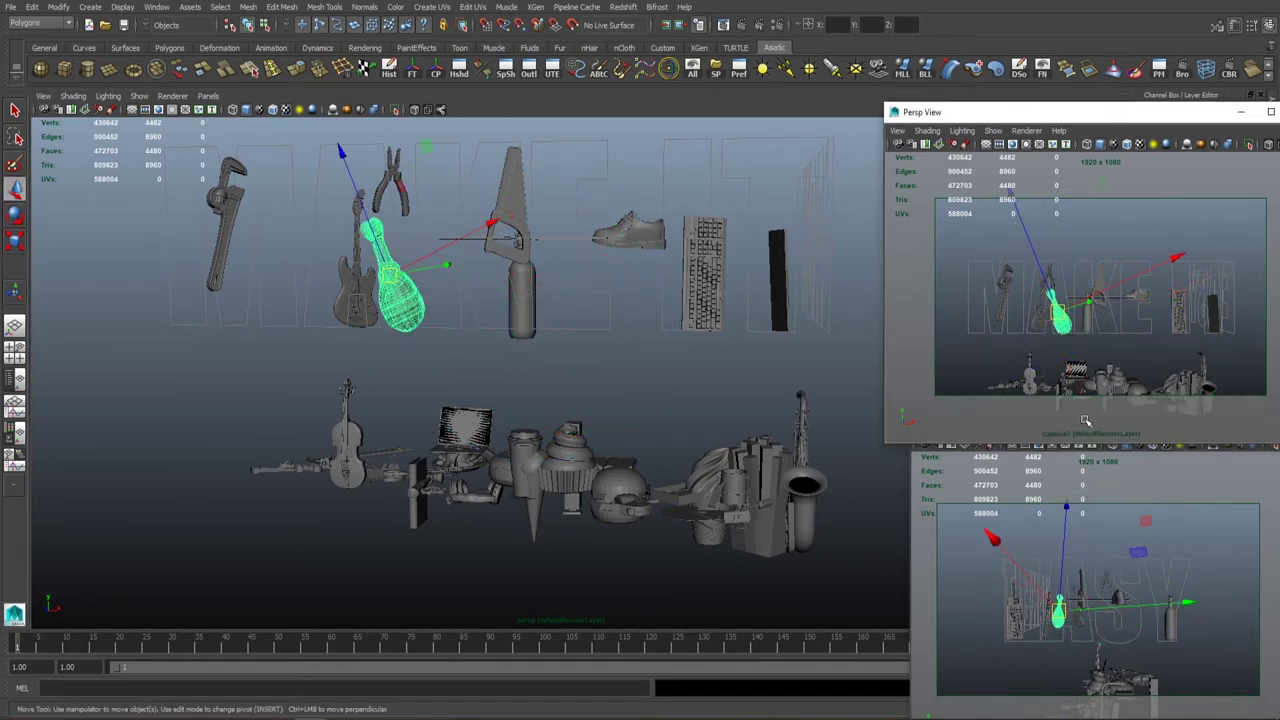
key("e")
left_click_drag(531, 366, 351, 365)
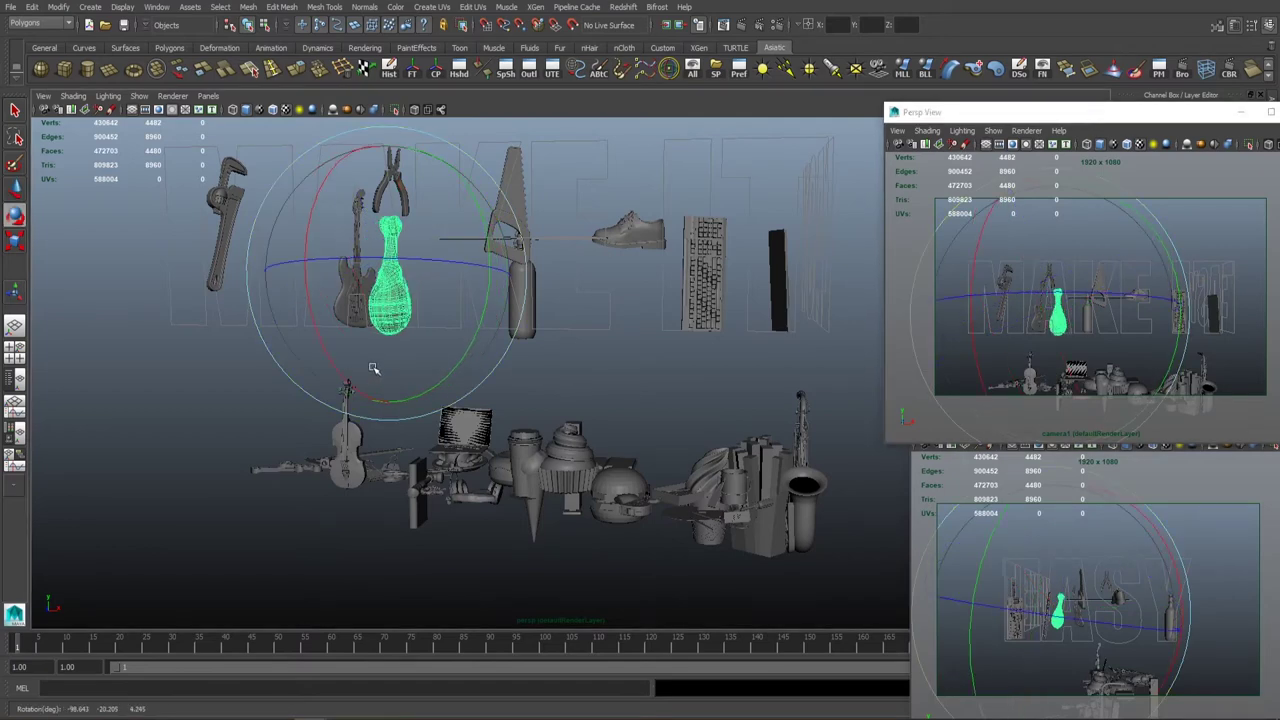
key("w")
key("e")
key("r")
key("q")
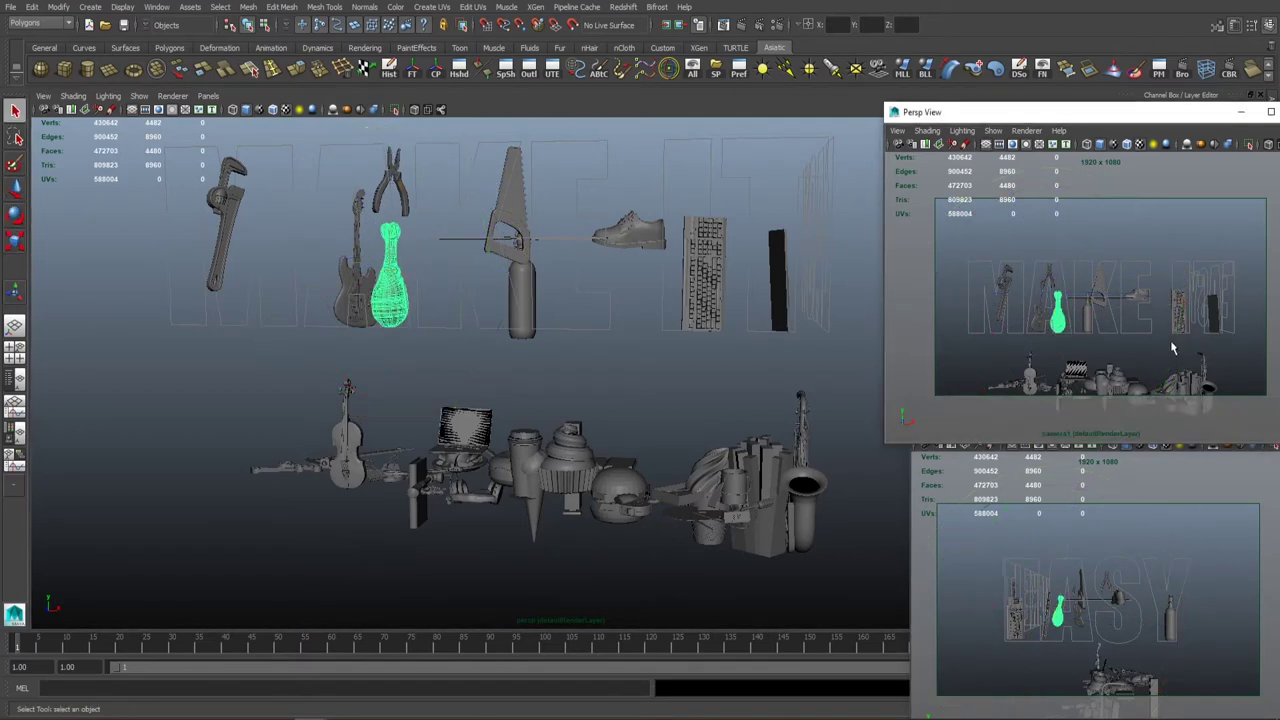
key("w")
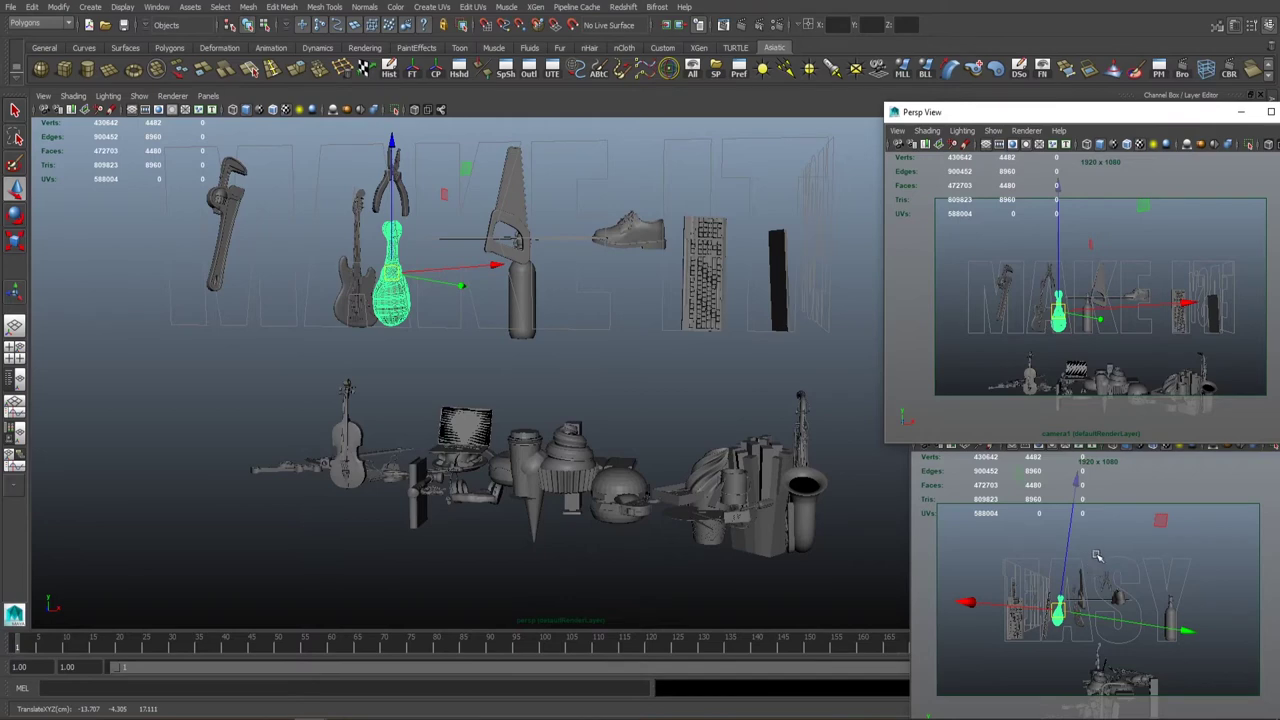
Duplicate the shoe, move the copy to the base of the E in EASY and turn it sideways in that view.
left_click(1127, 580)
left_click(1120, 594)
left_click_drag(1120, 594, 1094, 608)
key("e")
key("w")
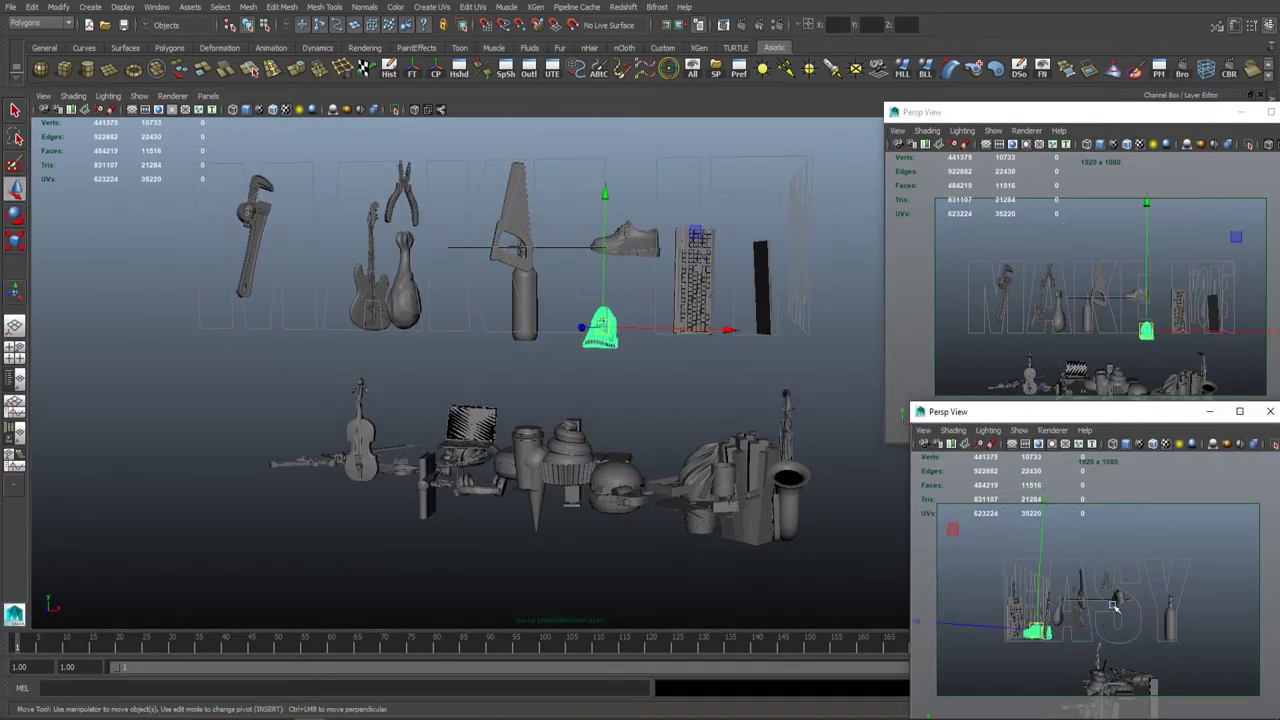
left_click_drag(618, 463, 460, 407, "alt")
left_click(460, 407)
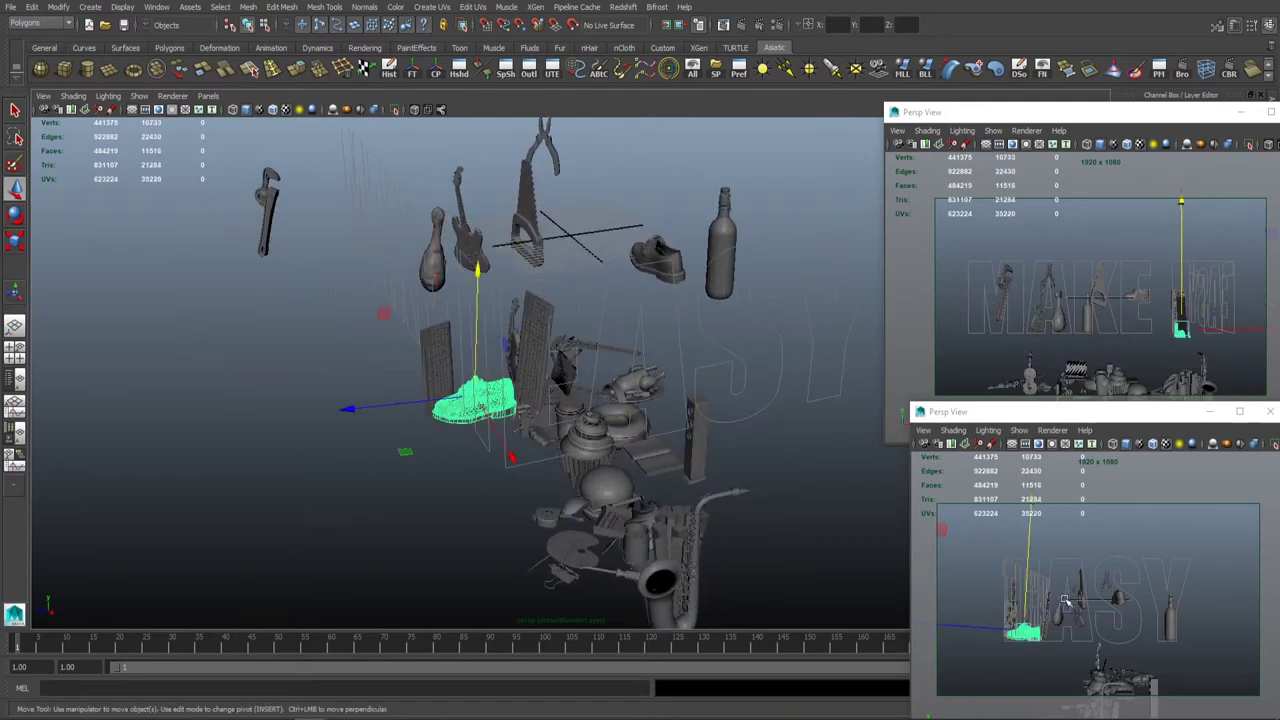
Shift the copied shoe to the base of the T in IT, fitting it to the base of the E in EASY.
key("e")
key("r")
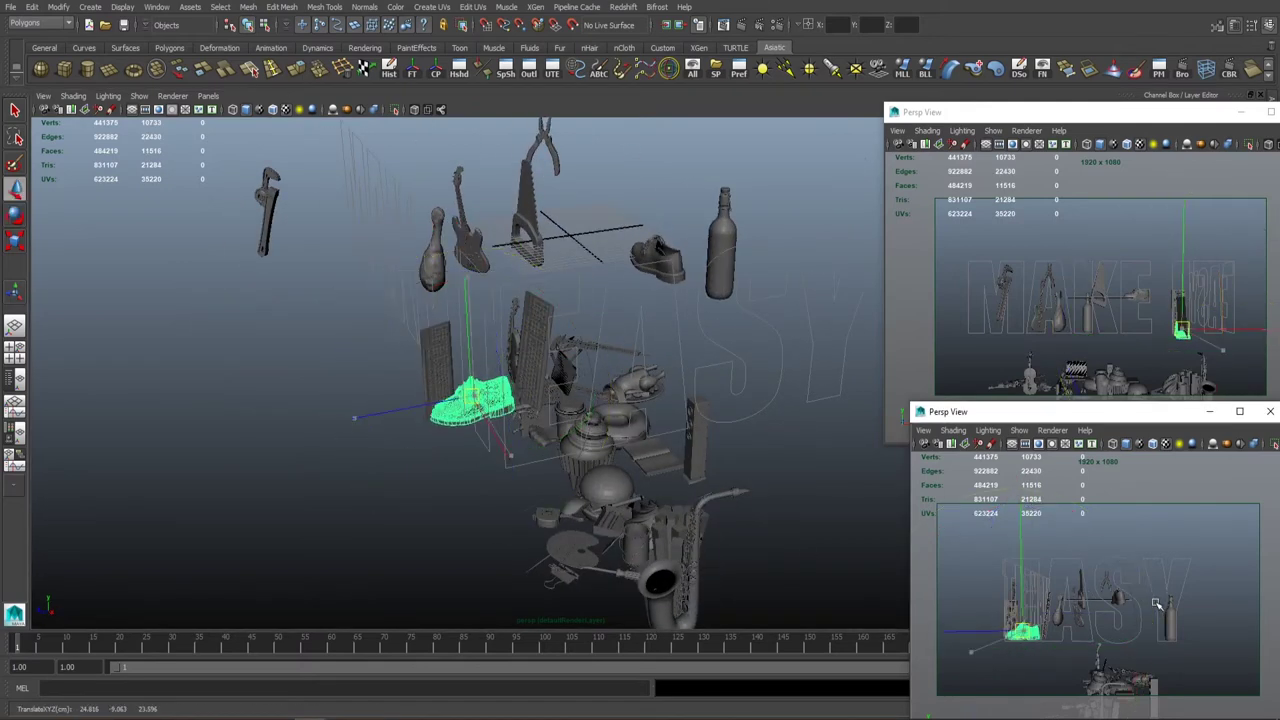
key("e")
middle_click_drag(1093, 601, 1117, 430)
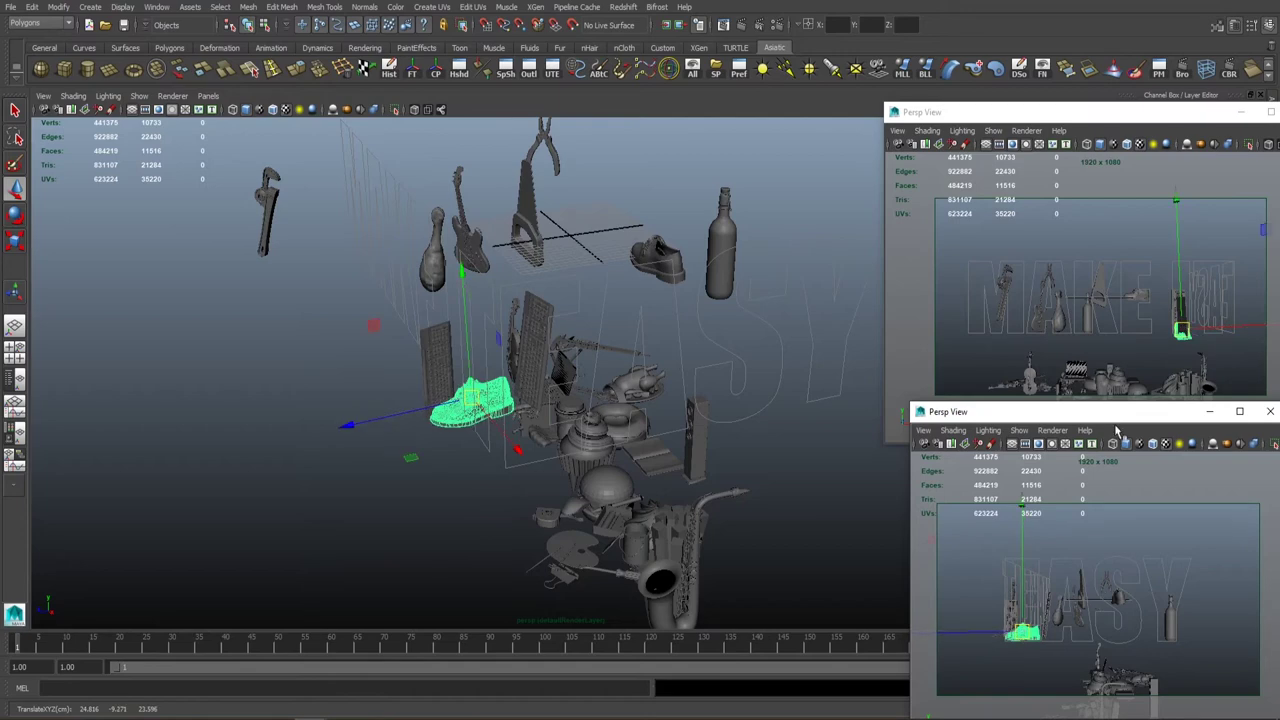
middle_click_drag(1028, 632, 1028, 634)
middle_click_drag(1216, 330, 1213, 325)
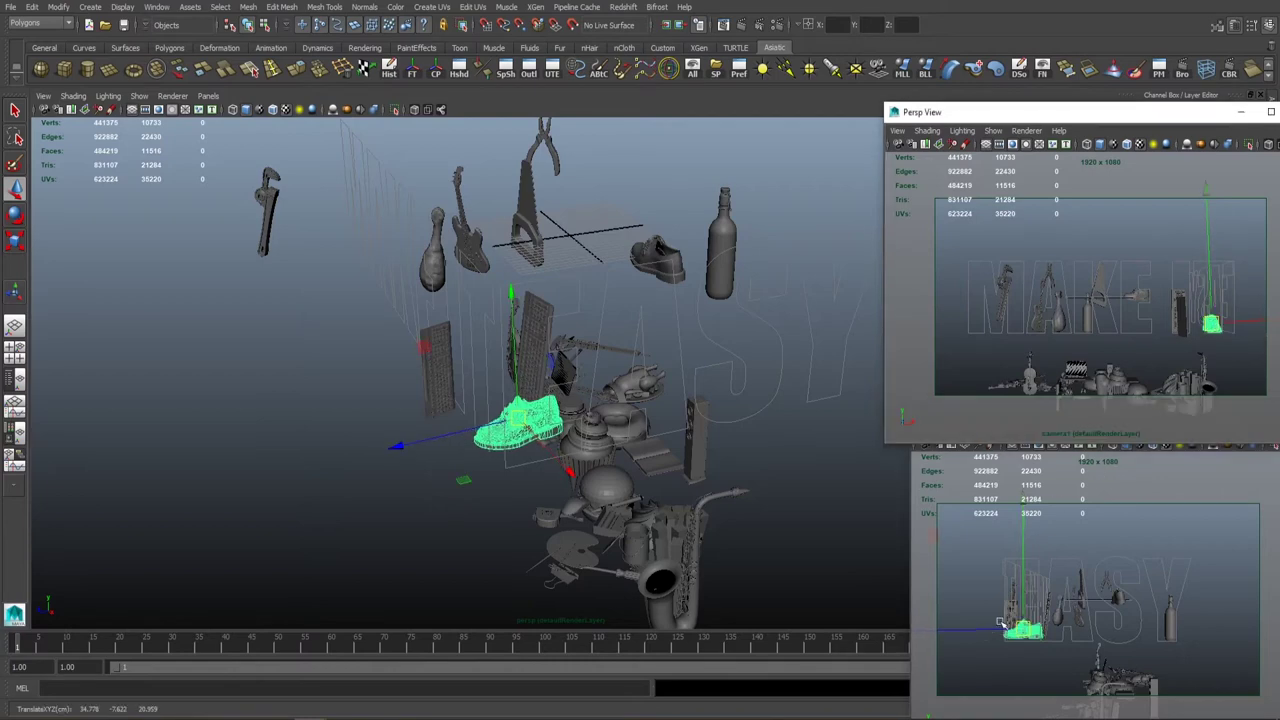
middle_click_drag(1002, 622, 1024, 631)
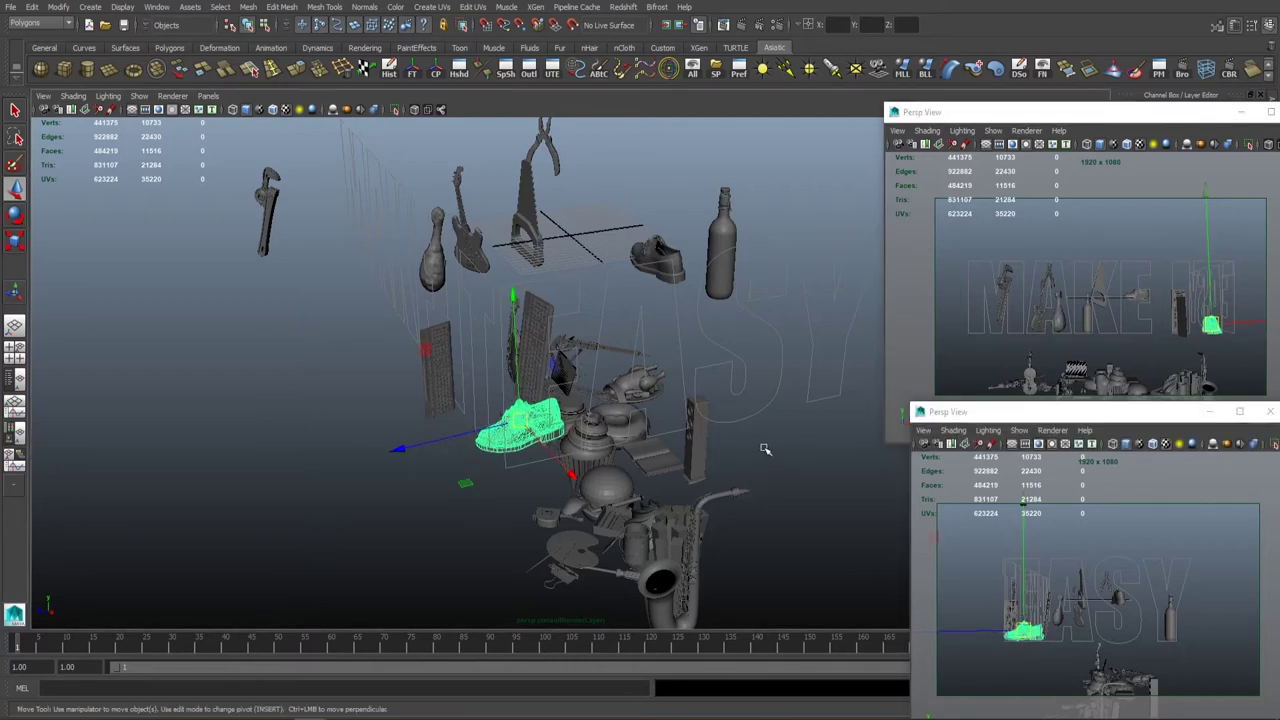
Adjust the placement of the keyboard on the stem of the E in EASY, aligning it with the I in IT.
left_click_drag(766, 448, 655, 398, "alt")
left_click(655, 398)
left_click_drag(868, 490, 457, 360, "alt")
left_click(337, 303)
left_click_drag(337, 303, 472, 357, "alt")
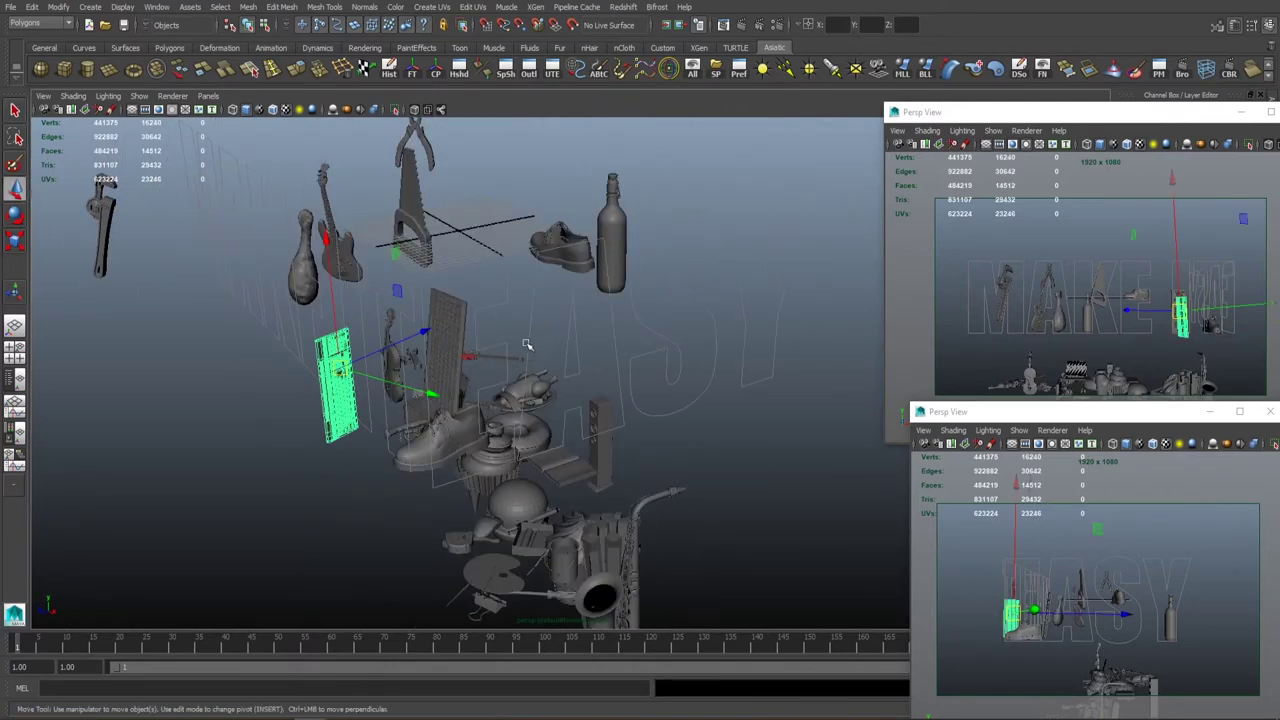
left_click_drag(1180, 310, 1180, 305)
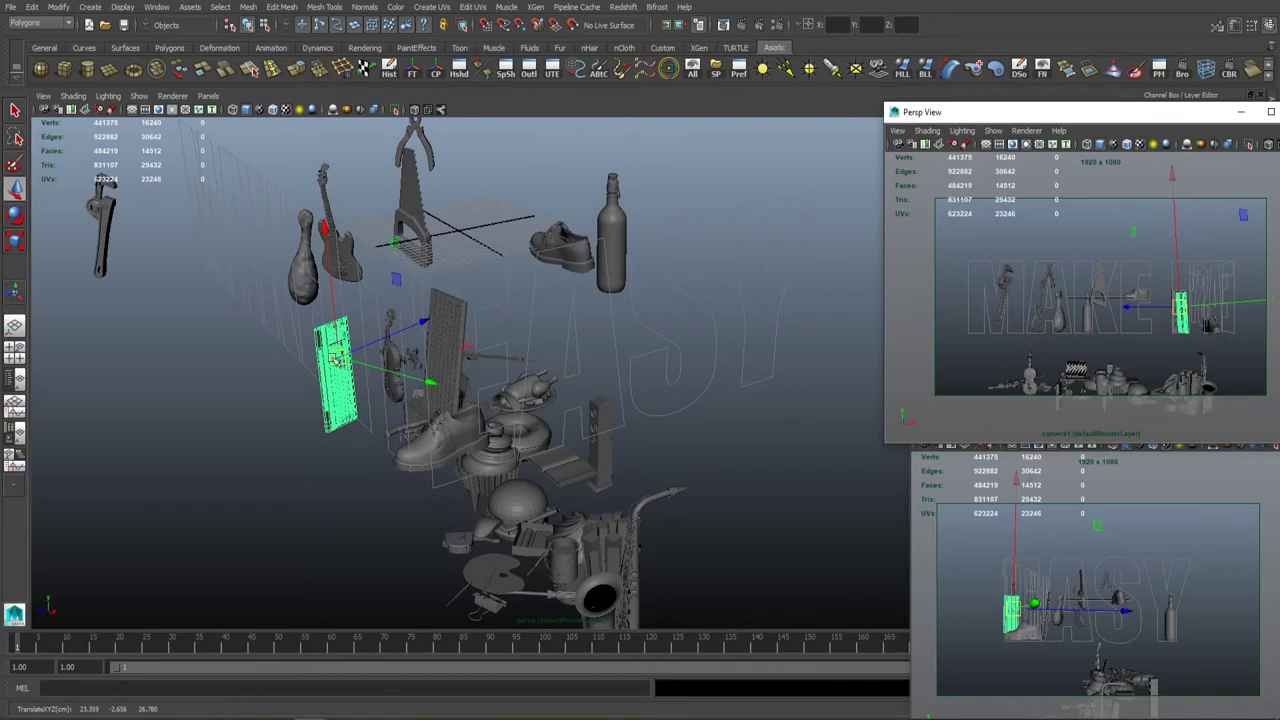
left_click_drag(1035, 600, 1038, 585)
key("e")
key("w")
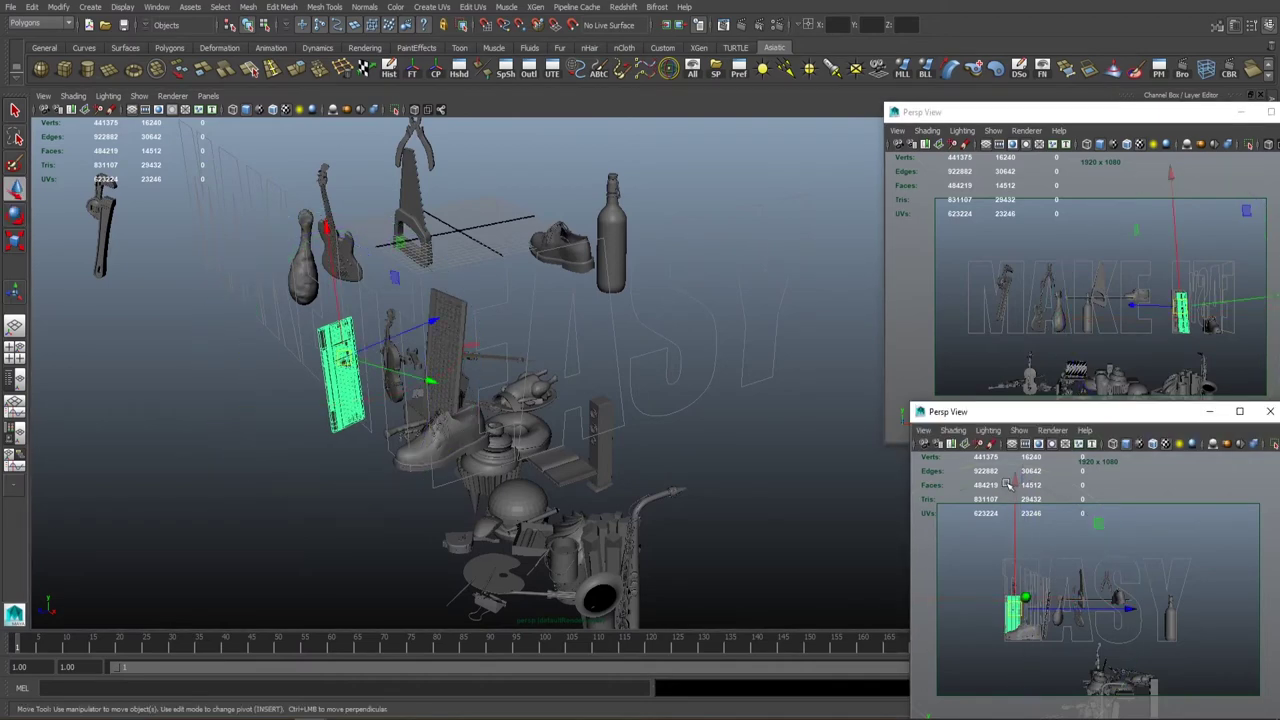
Raise that keyboard to the upper half of the I in IT and the upper stem of the E in EASY.
left_click(1050, 560)
left_click(1014, 612)
left_click_drag(1015, 538, 1040, 512)
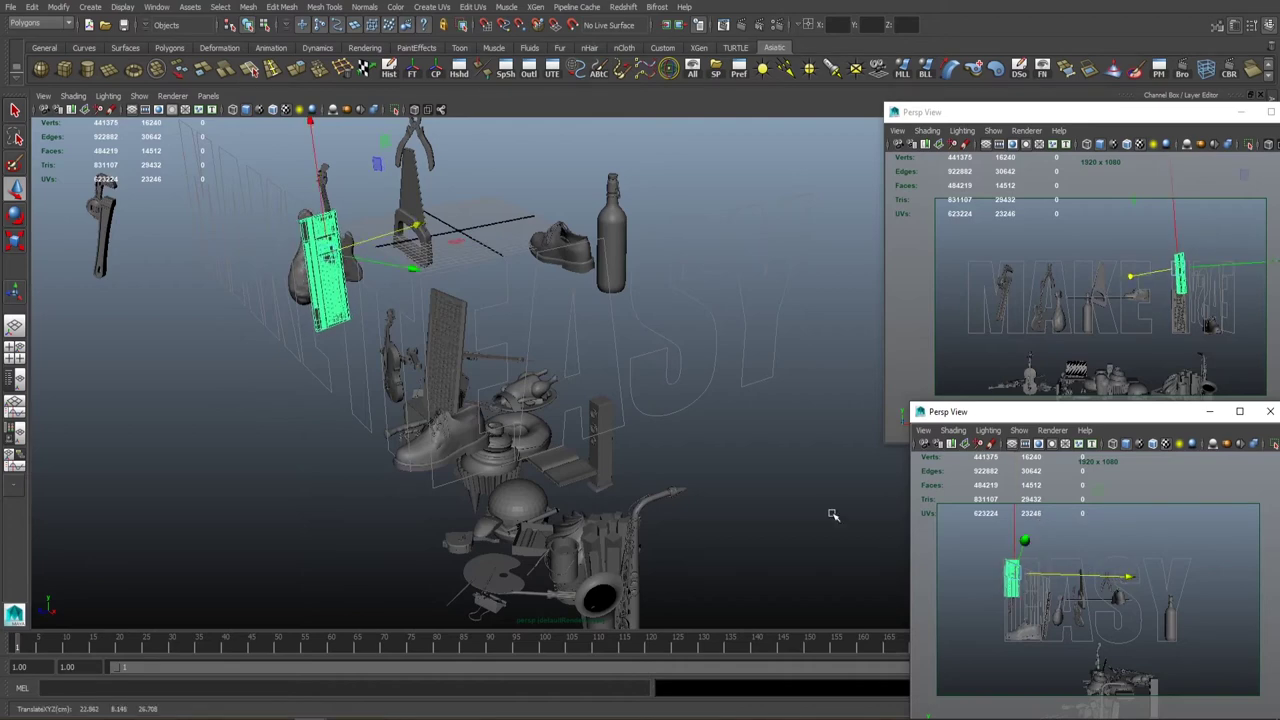
left_click(757, 370)
left_click_drag(757, 370, 562, 386, "alt")
key("ctrl+z")
left_click(1152, 370)
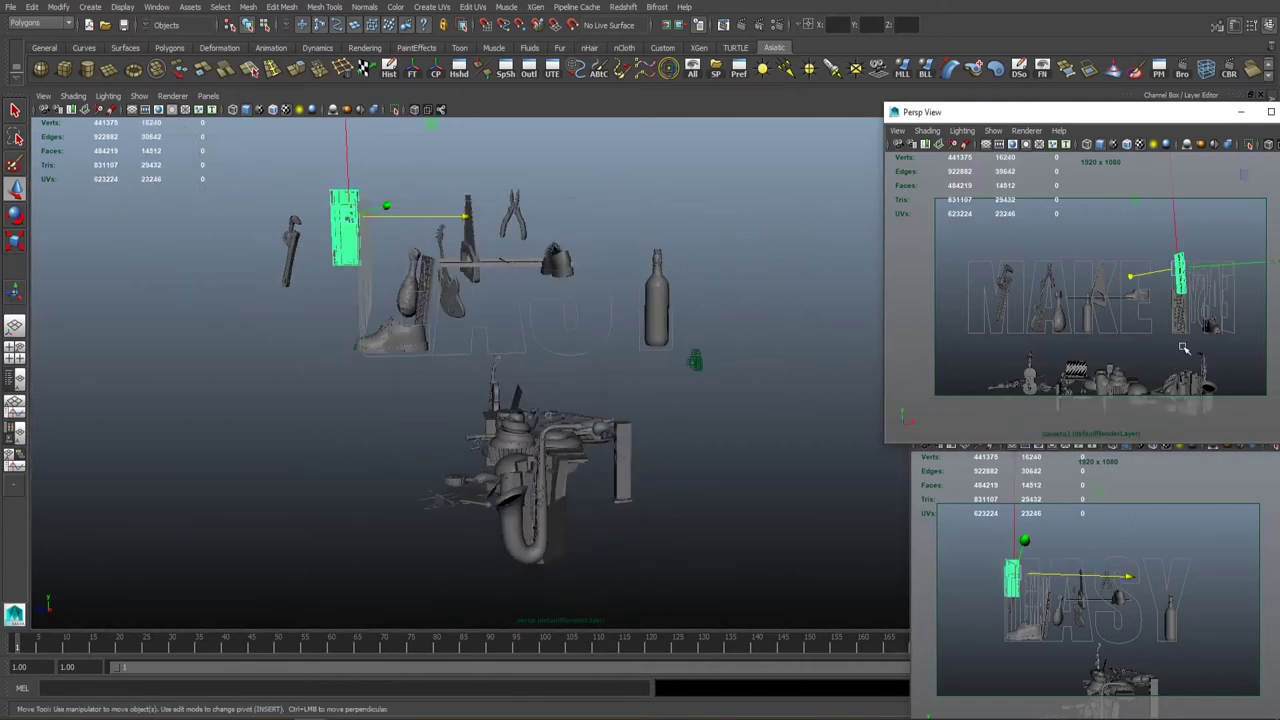
left_click_drag(1175, 277, 1180, 282)
left_click(515, 452)
left_click_drag(515, 452, 628, 415, "alt")
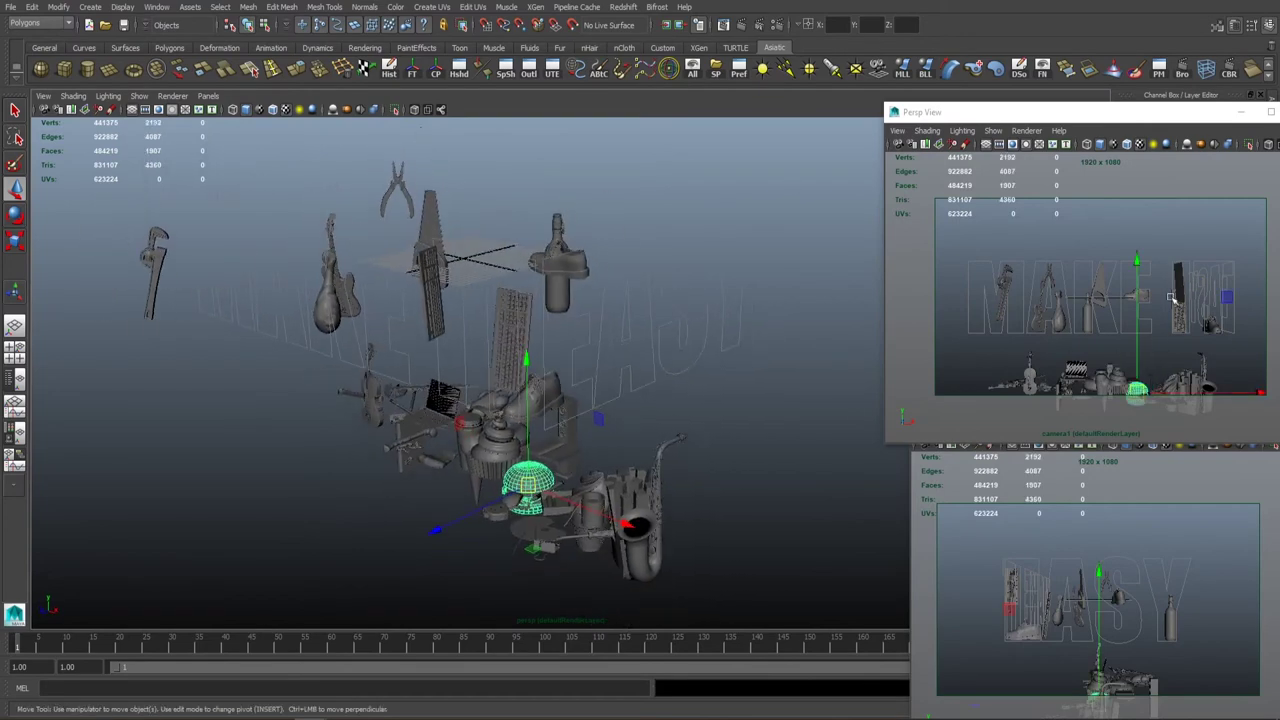
left_click(1172, 297)
left_click_drag(423, 323, 508, 363, "alt")
Switch the MAKE IT and EASY camera views to the Legacy High Quality Viewport renderer.
left_click(1030, 152)
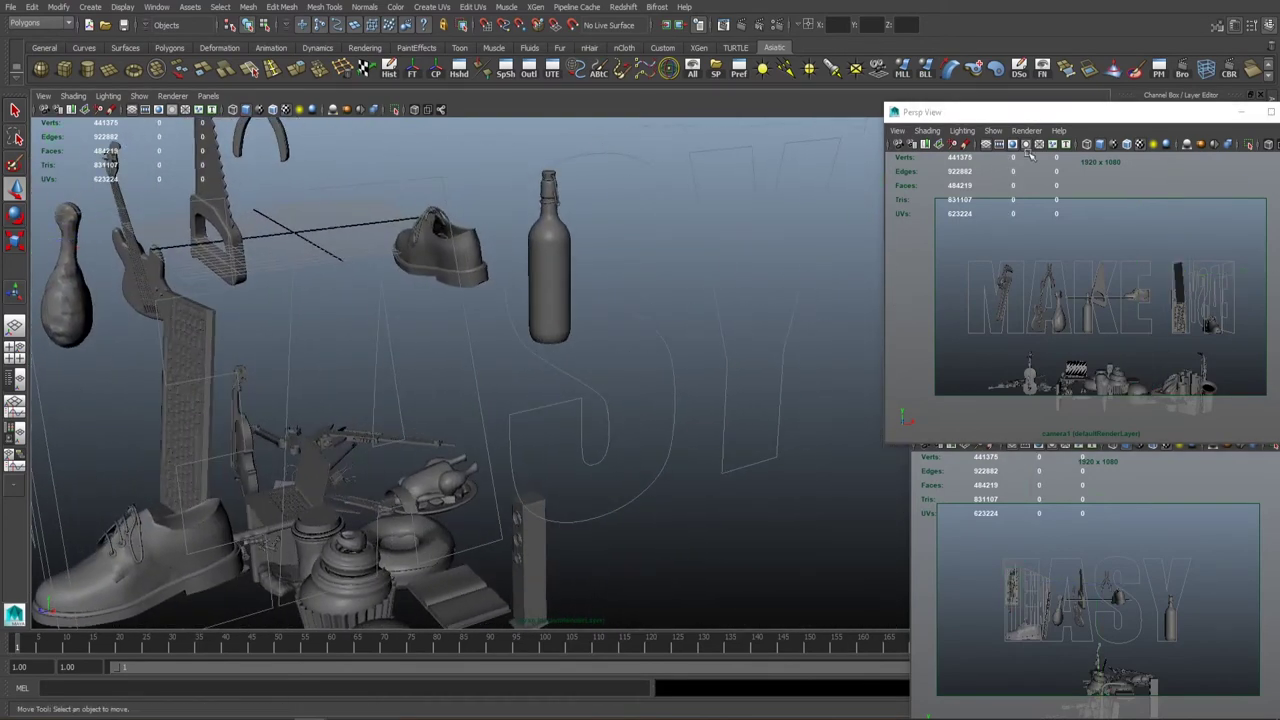
left_click(1026, 130)
left_click(1060, 164)
left_click(1100, 480)
left_click(1052, 430)
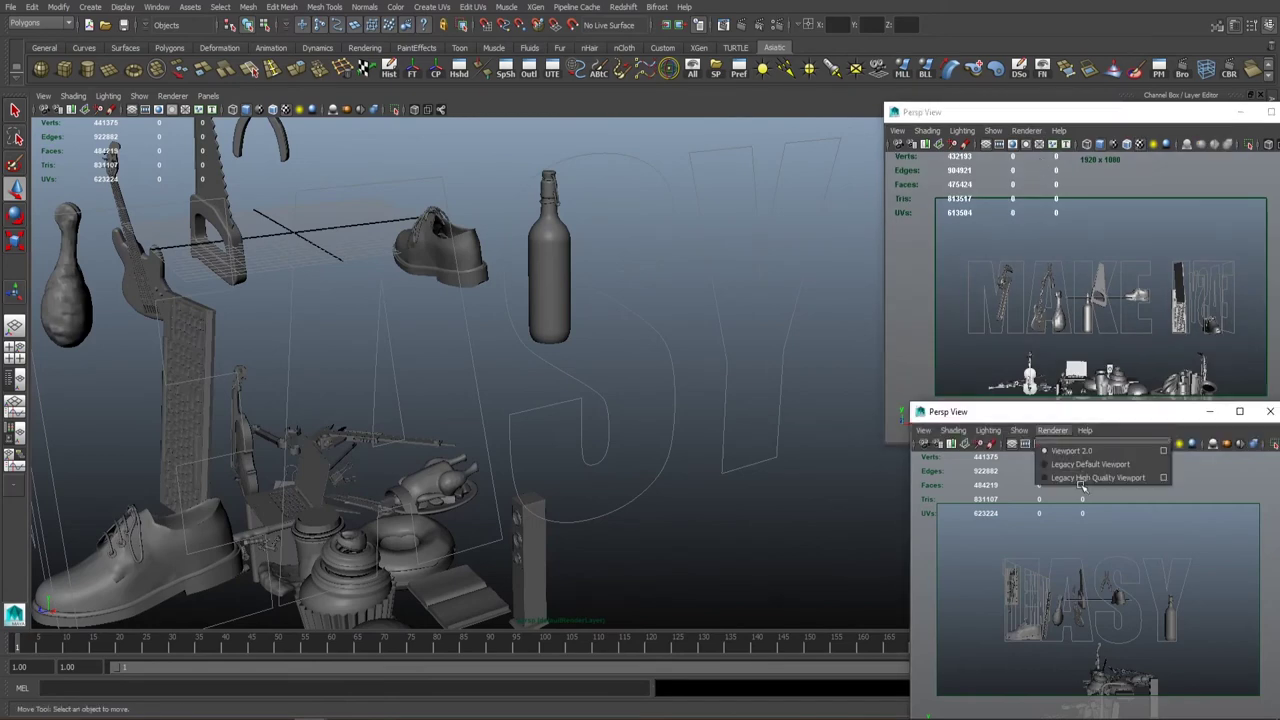
left_click(1081, 479)
Raise the slender pointed tool from the pile to the letter guides and rotate it upright with its point facing down.
left_click_drag(380, 370, 465, 440, "alt")
left_click(465, 440)
key("f")
right_click_drag(587, 432, 541, 370, "alt")
left_click(1050, 330)
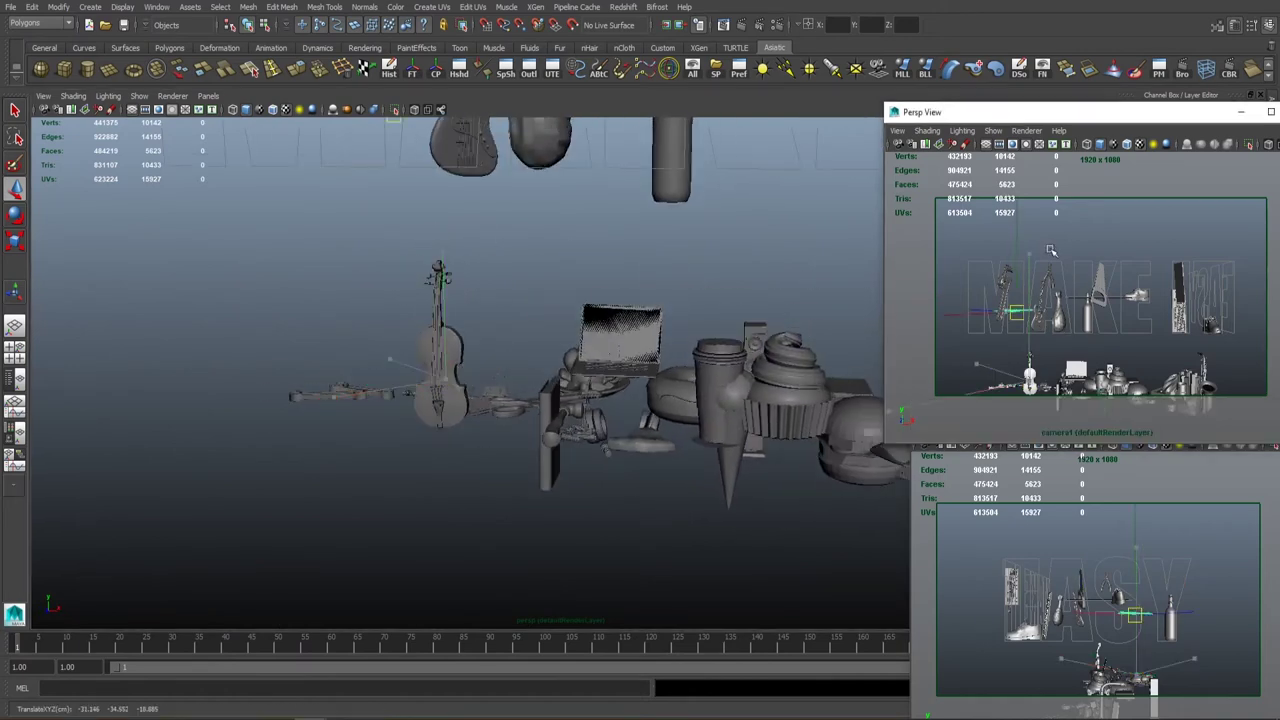
key("e")
left_click_drag(1050, 330, 1027, 345)
key("w")
key("e")
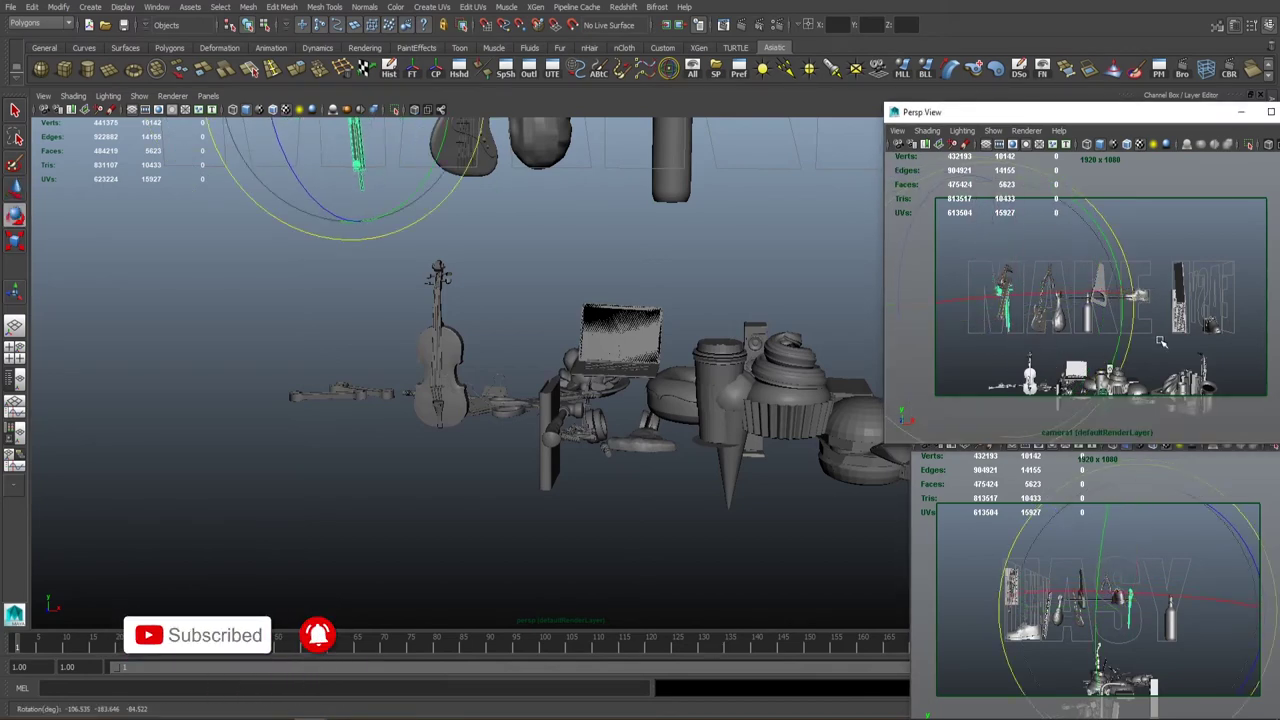
Position the slender pointed tool on the first stem of the M in MAKE and the middle of the S in EASY.
key("q")
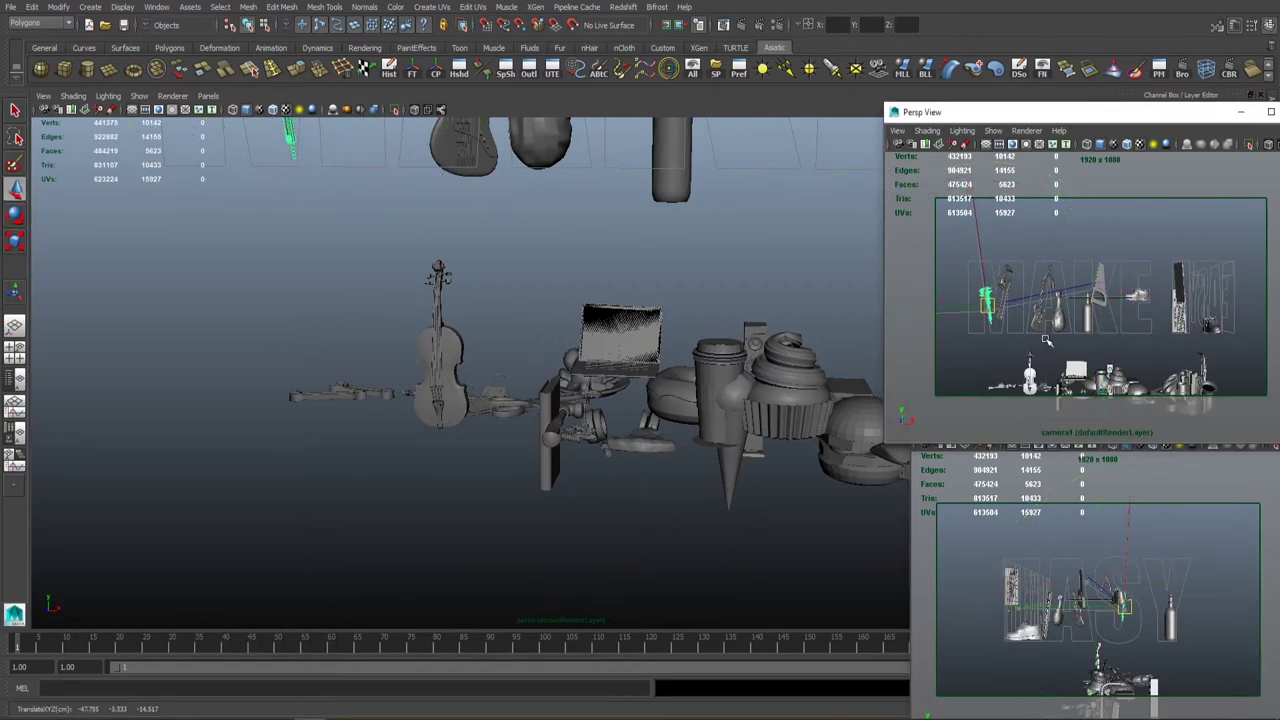
left_click(775, 535)
left_click(985, 300)
left_click(986, 290)
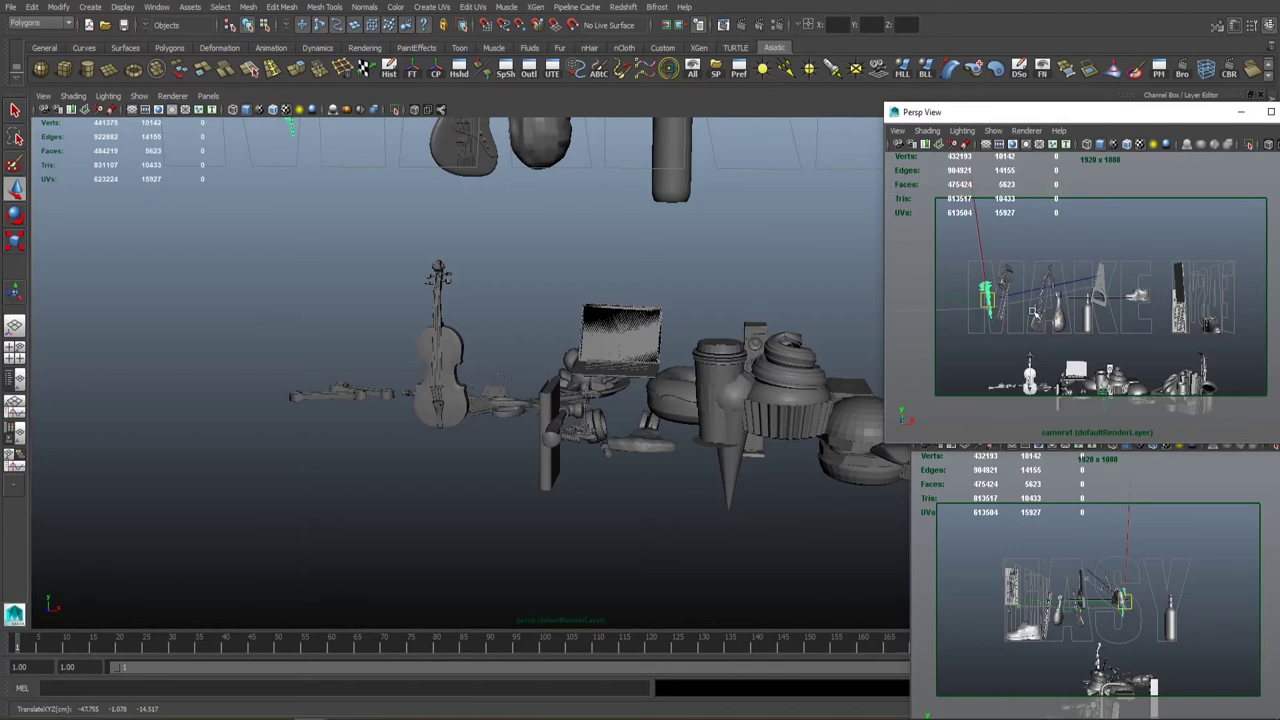
left_click(890, 525)
Raise the laptop from the pile to the letter guides and rotate it so its open shape shows in the MAKE view.
left_click(604, 344)
left_click_drag(604, 344, 838, 387, "alt")
middle_click_drag(1124, 342, 1172, 292)
key("e")
key("w")
key("e")
key("w")
key("e")
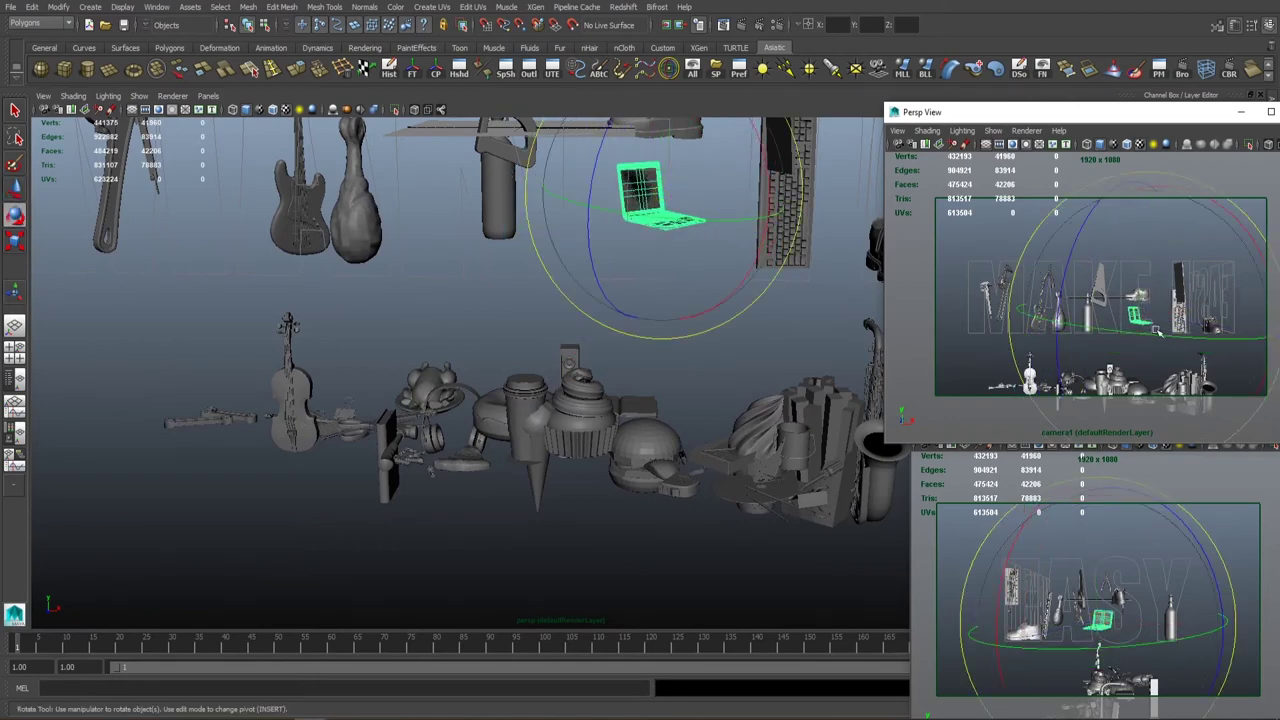
Position the laptop on the E in MAKE and across the crossbar of the A in EASY.
key("w")
middle_click_drag(1144, 543, 1106, 600)
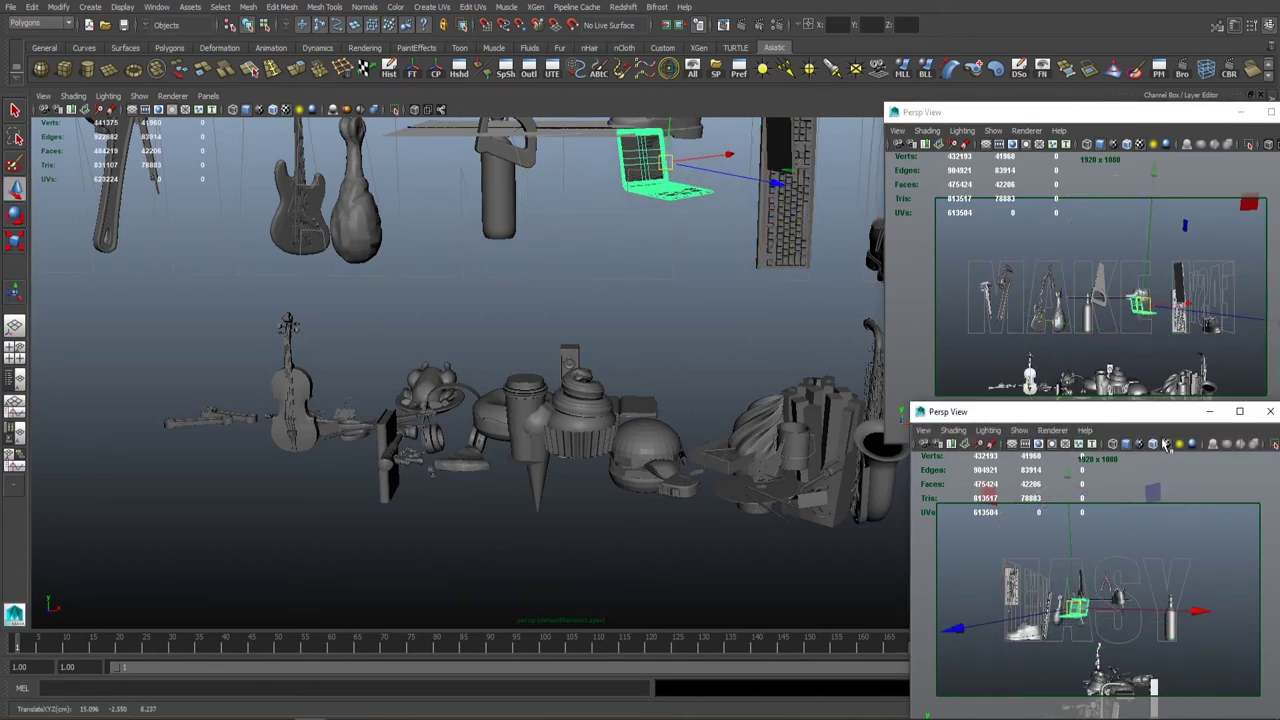
middle_click_drag(1158, 338, 1150, 348)
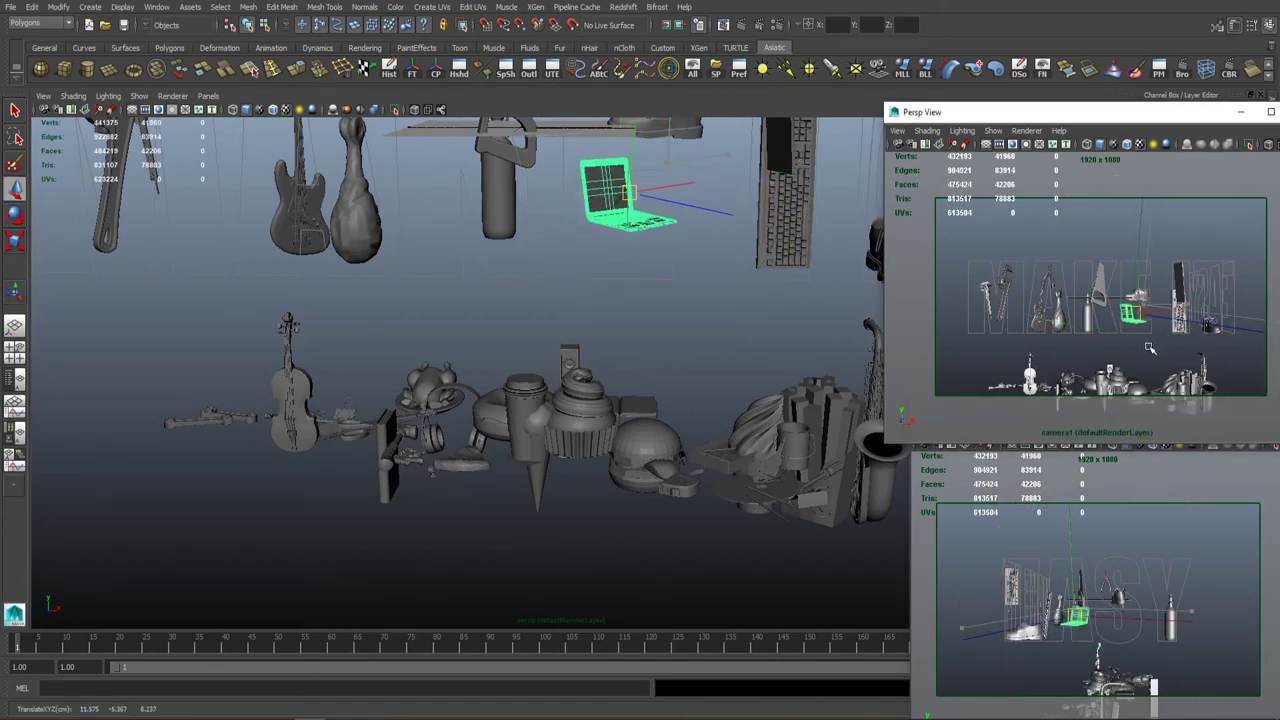
middle_click_drag(1112, 560, 1109, 522)
left_click(1188, 520)
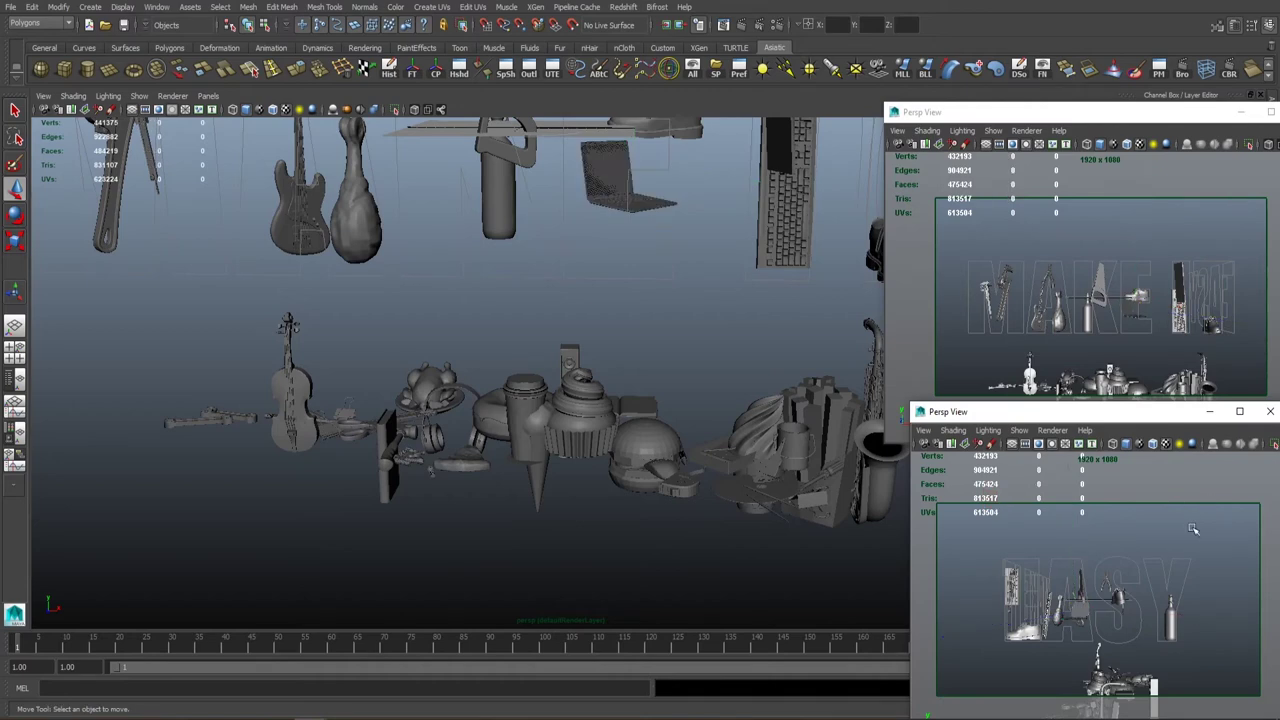
left_click(1200, 528)
left_click(1203, 541)
Raise the hammer from the pile to the letter guides and rotate it upright with its head at the top of the A in EASY.
left_click_drag(560, 360, 718, 293, "alt")
left_click(352, 368)
left_click_drag(1063, 338, 1168, 289)
key("e")
key("w")
key("e")
left_click_drag(1180, 560, 1133, 459)
key("w")
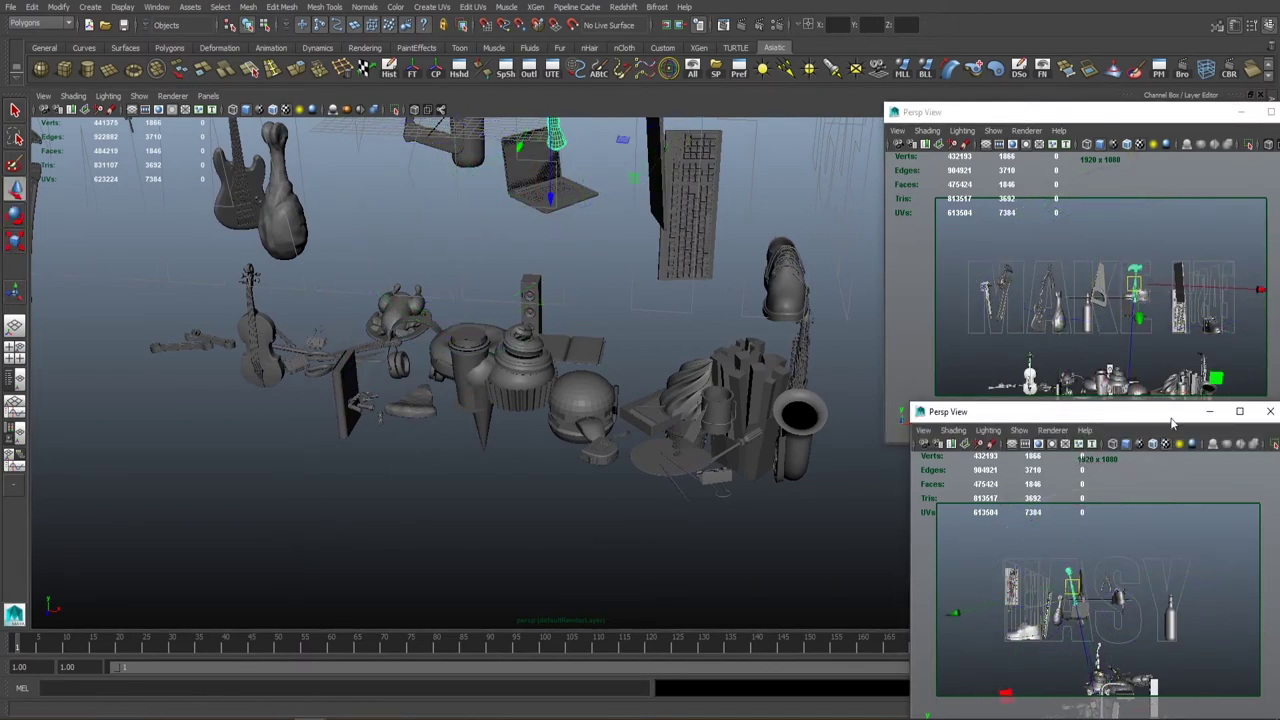
Move the hammer to the upper stem of the K in MAKE and adjust its rotation at the top of the A in EASY.
left_click_drag(1140, 290, 1178, 283)
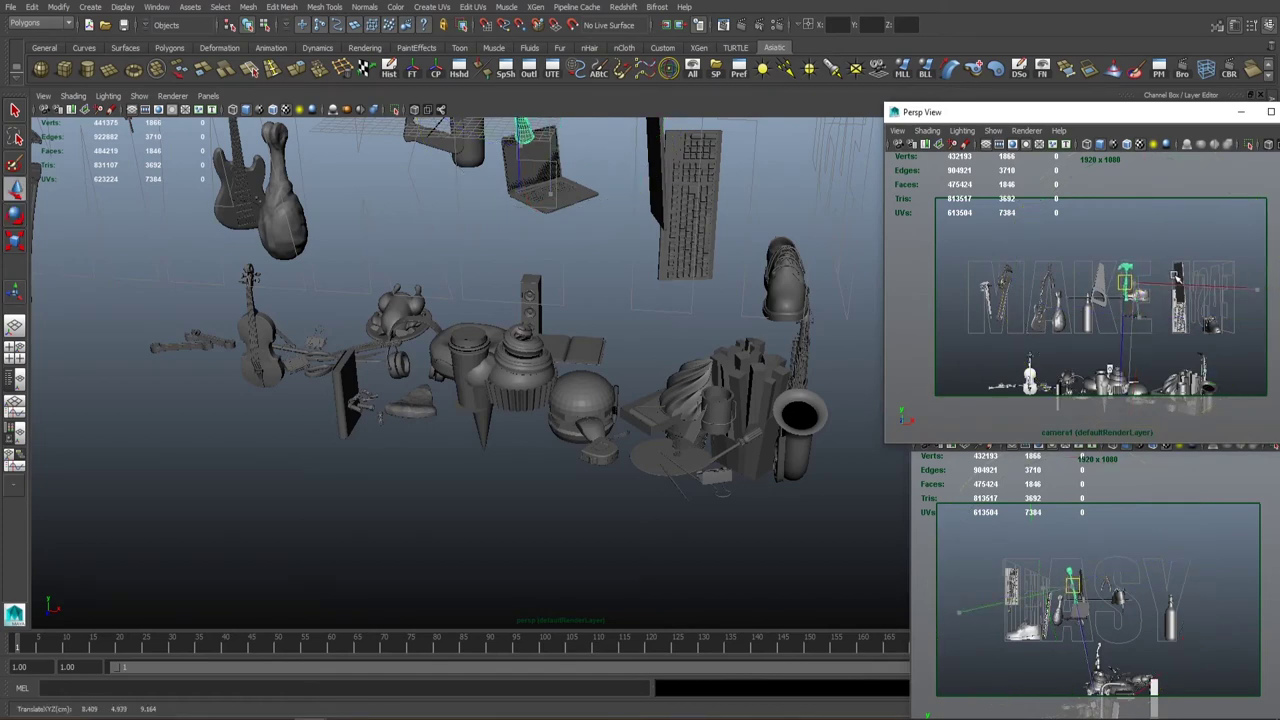
key("e")
key("w")
left_click_drag(1183, 283, 1137, 288)
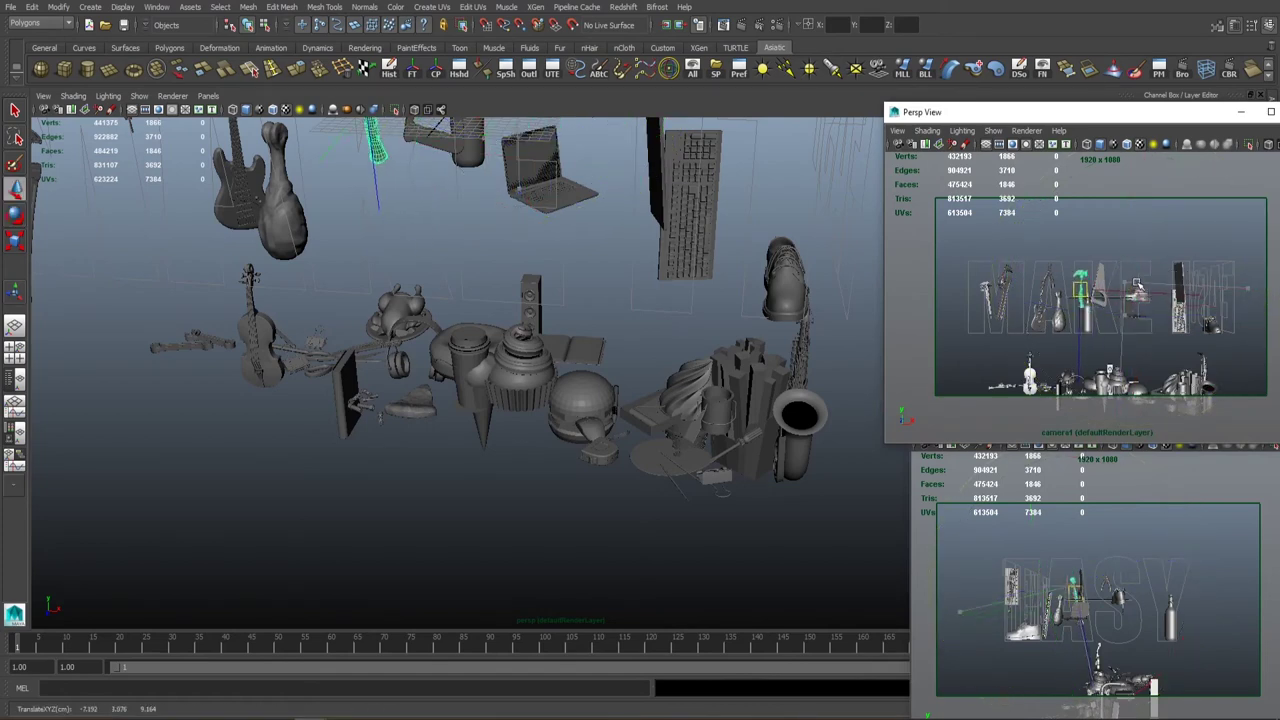
key("e")
left_click(1152, 576)
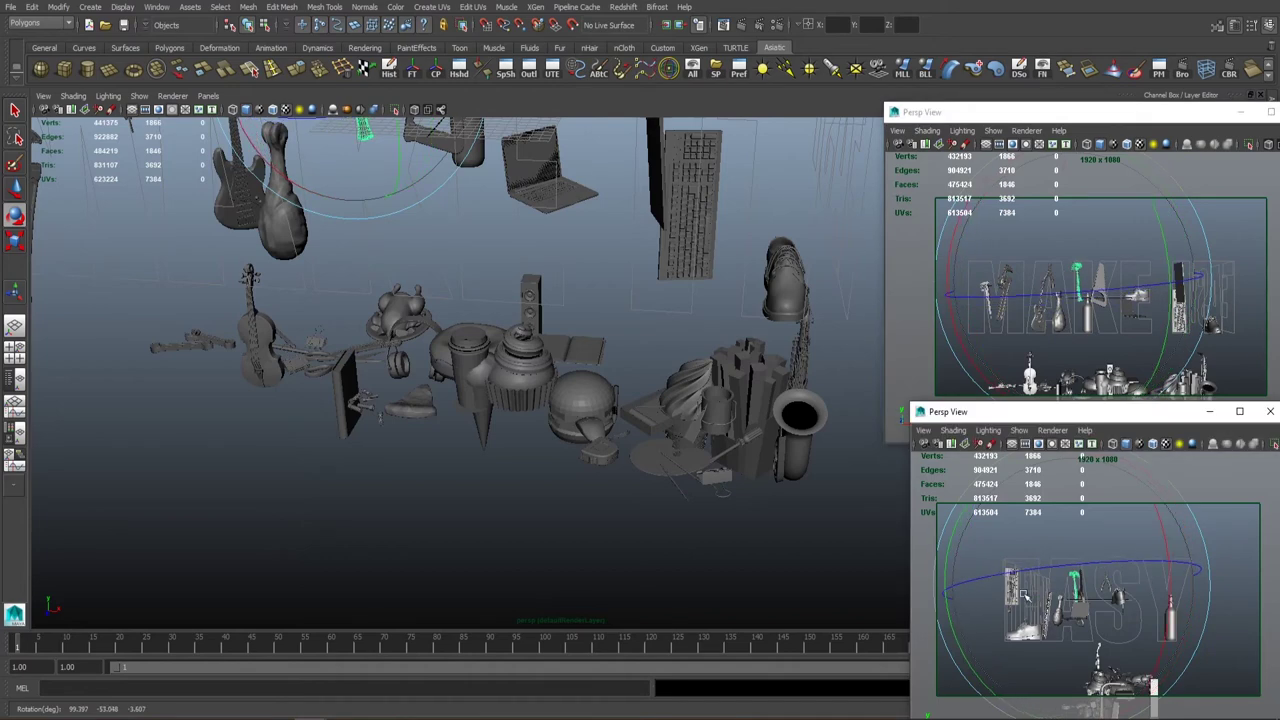
Fine-tune the hammer's position and rotation so it lines up with the K's stem in MAKE and the A's peak in EASY.
key("w")
middle_click_drag(1152, 576, 1157, 566)
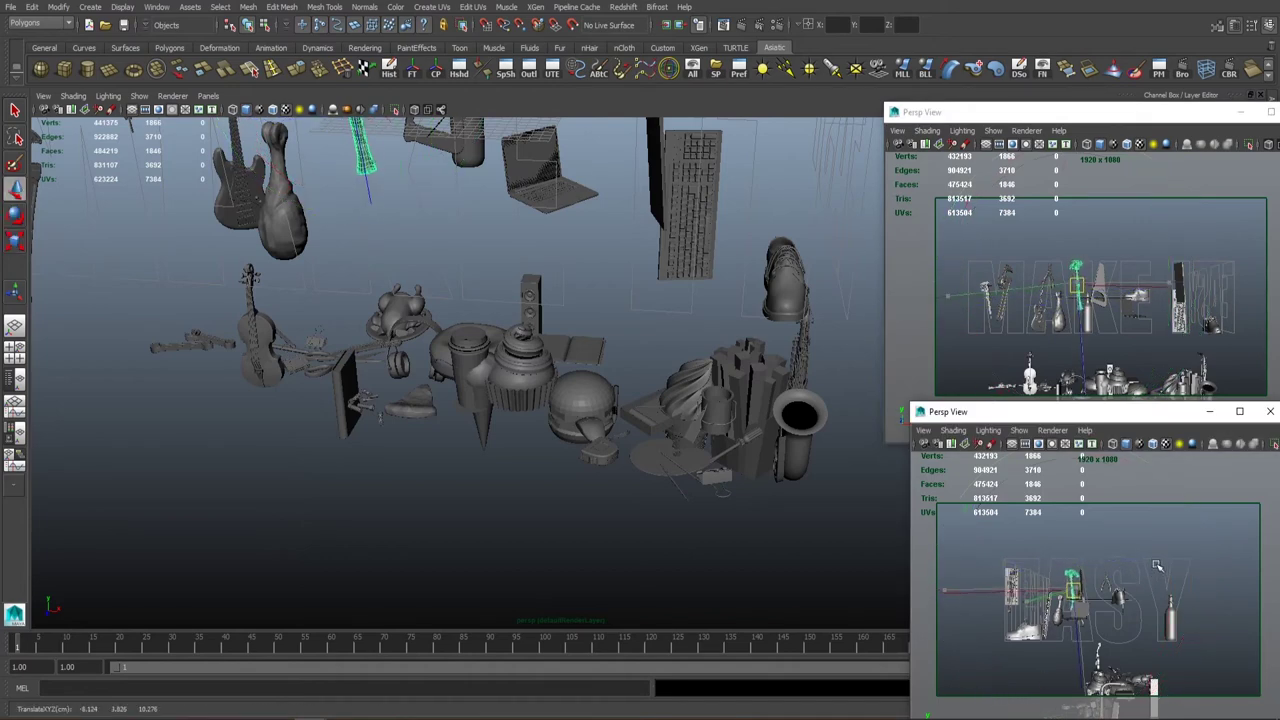
key("e")
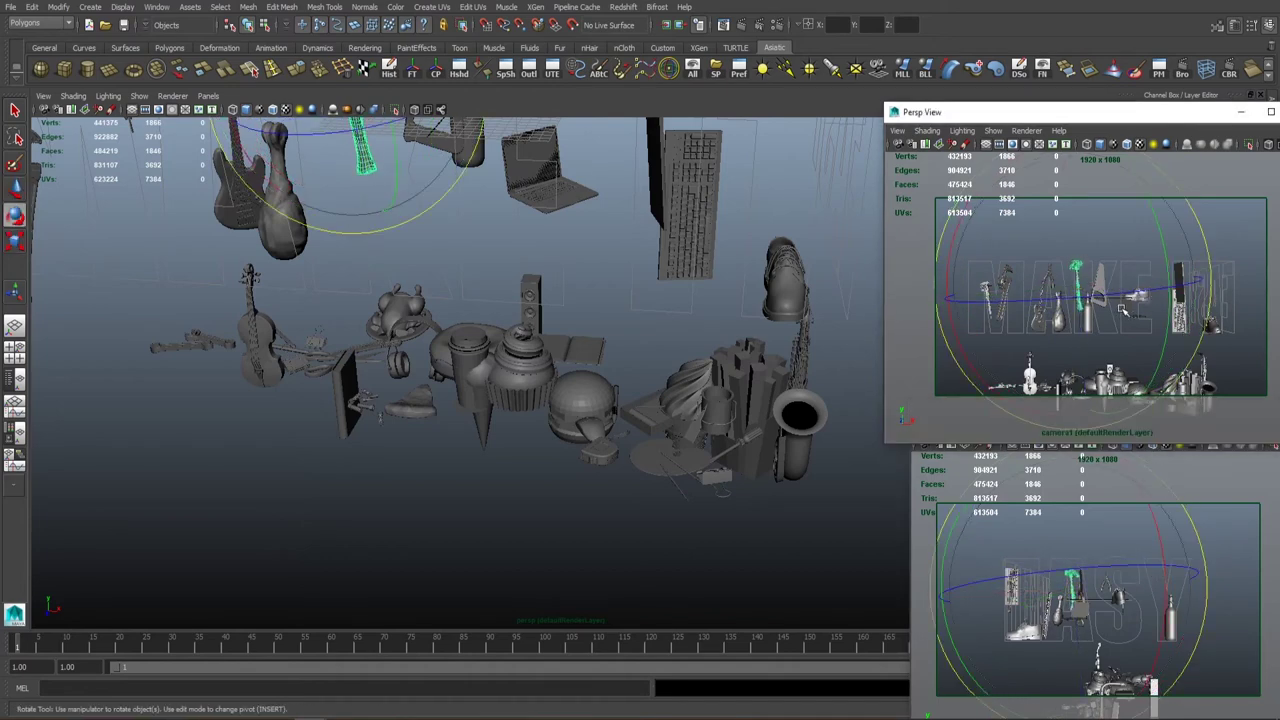
left_click_drag(1157, 566, 1150, 600)
key("w")
left_click(1163, 218)
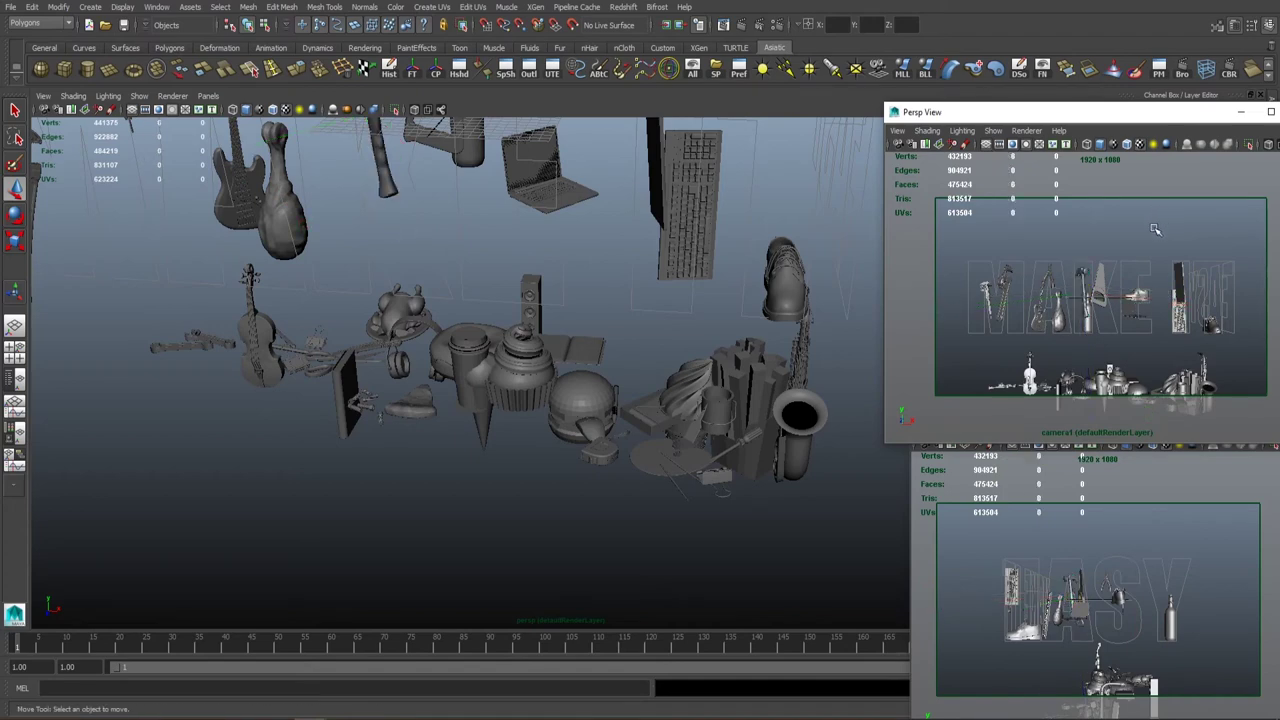
left_click(1072, 580)
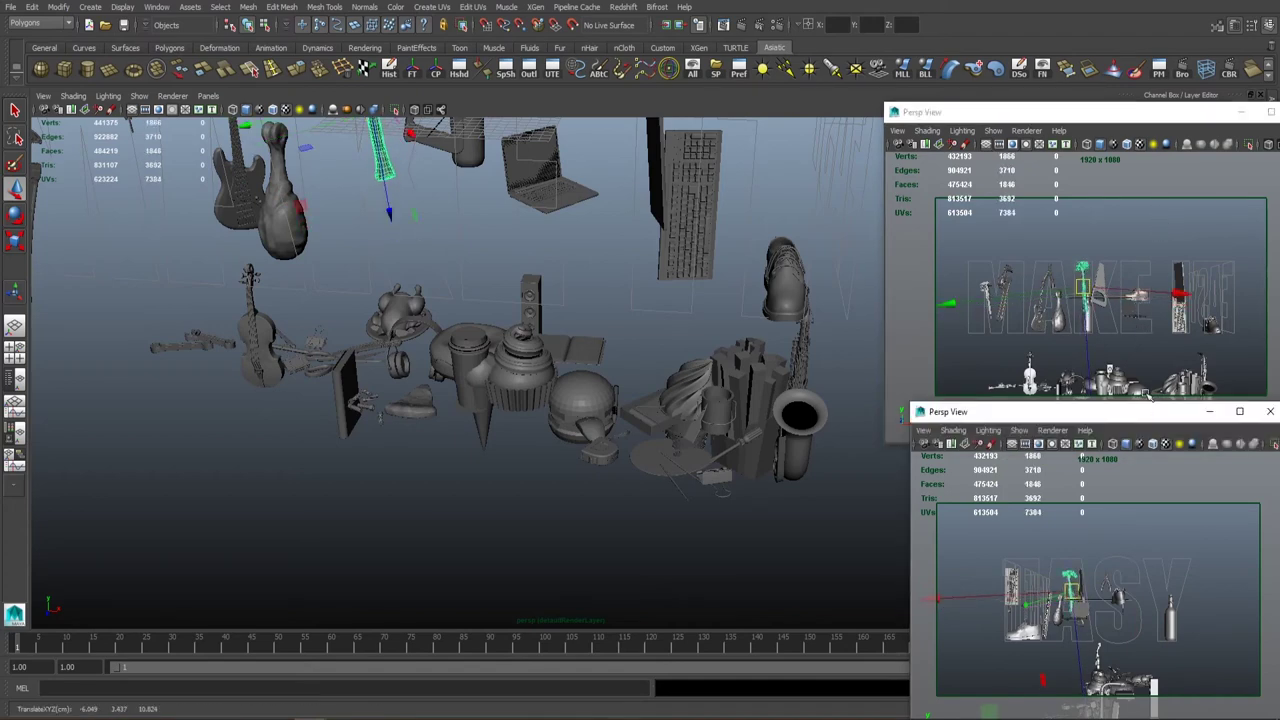
Raise the box of fries from the pile to the lower middle of the M in MAKE and scale it to fit.
left_click(563, 477)
left_click_drag(567, 389, 540, 345, "alt")
left_click(535, 338)
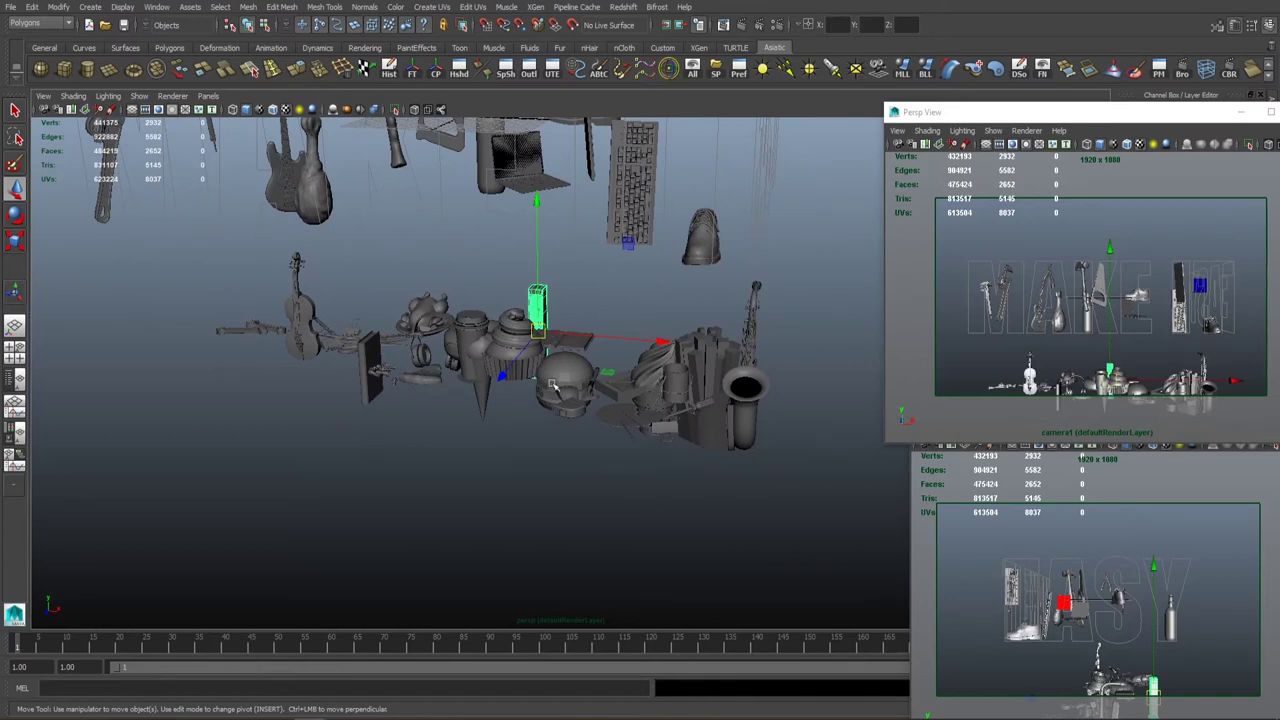
left_click(689, 421)
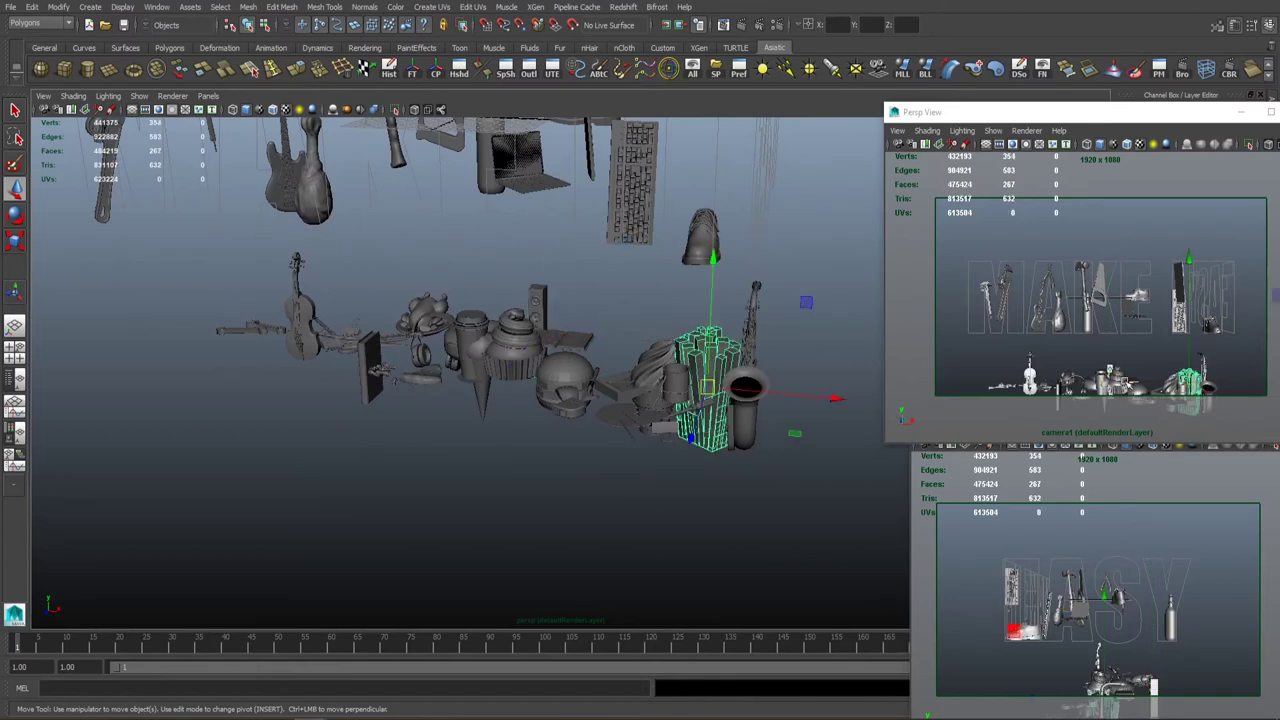
left_click_drag(1120, 366, 1072, 291)
key("r")
key("w")
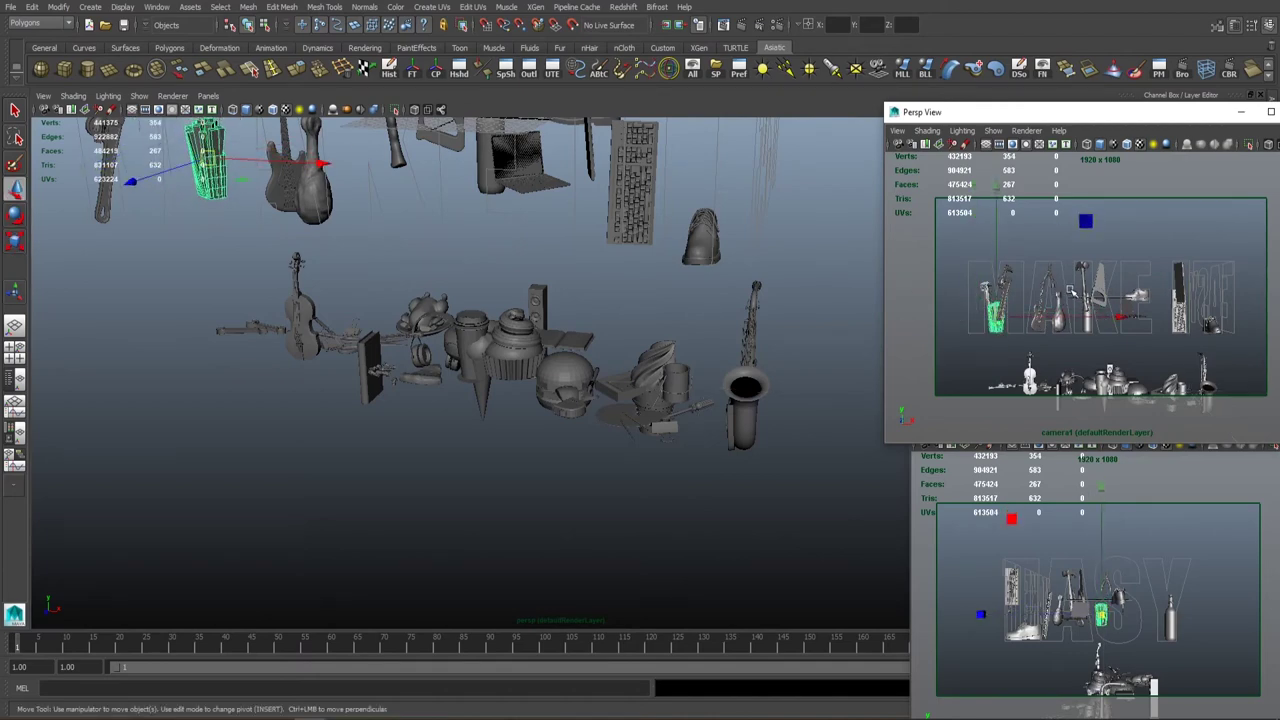
Position the fries on the lower right leg of the A in EASY, keeping them at the middle of the M in MAKE.
mouse_move(1102, 614)
left_mouse_down()
mouse_move(1086, 608)
mouse_move(1078, 622)
left_mouse_up()
left_click(916, 352)
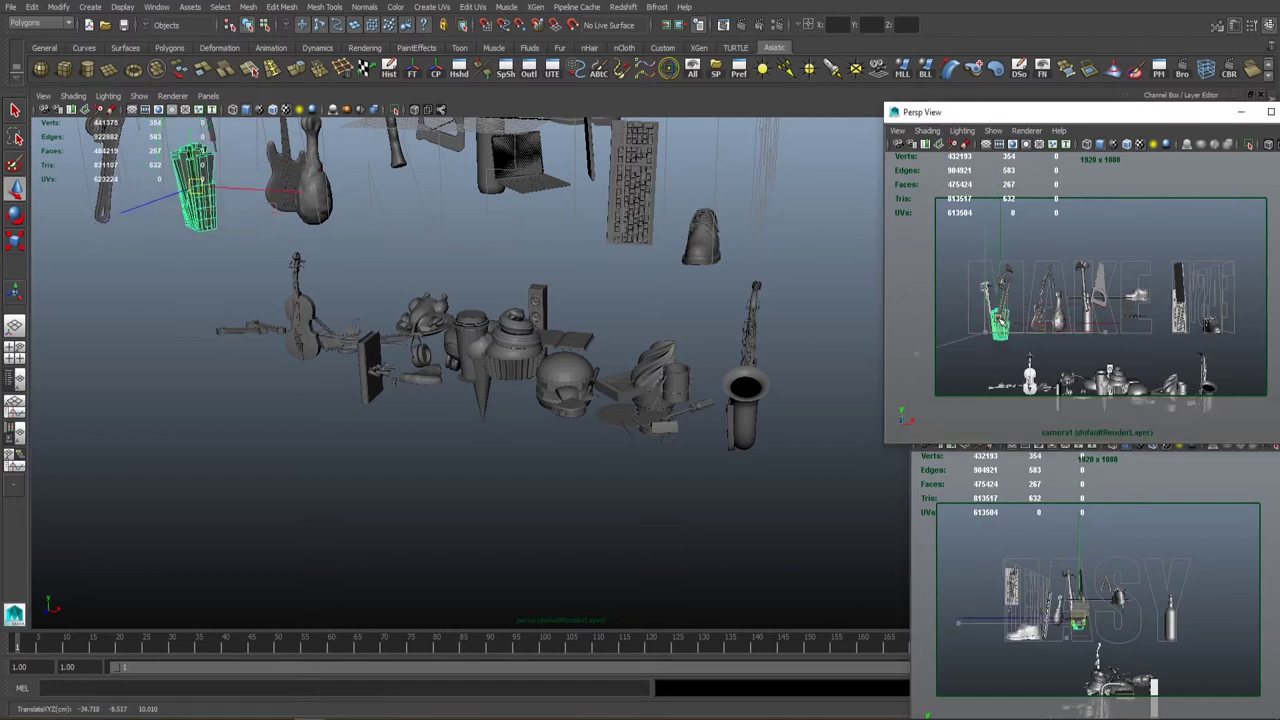
left_click_drag(999, 324, 1022, 300)
left_click(800, 501)
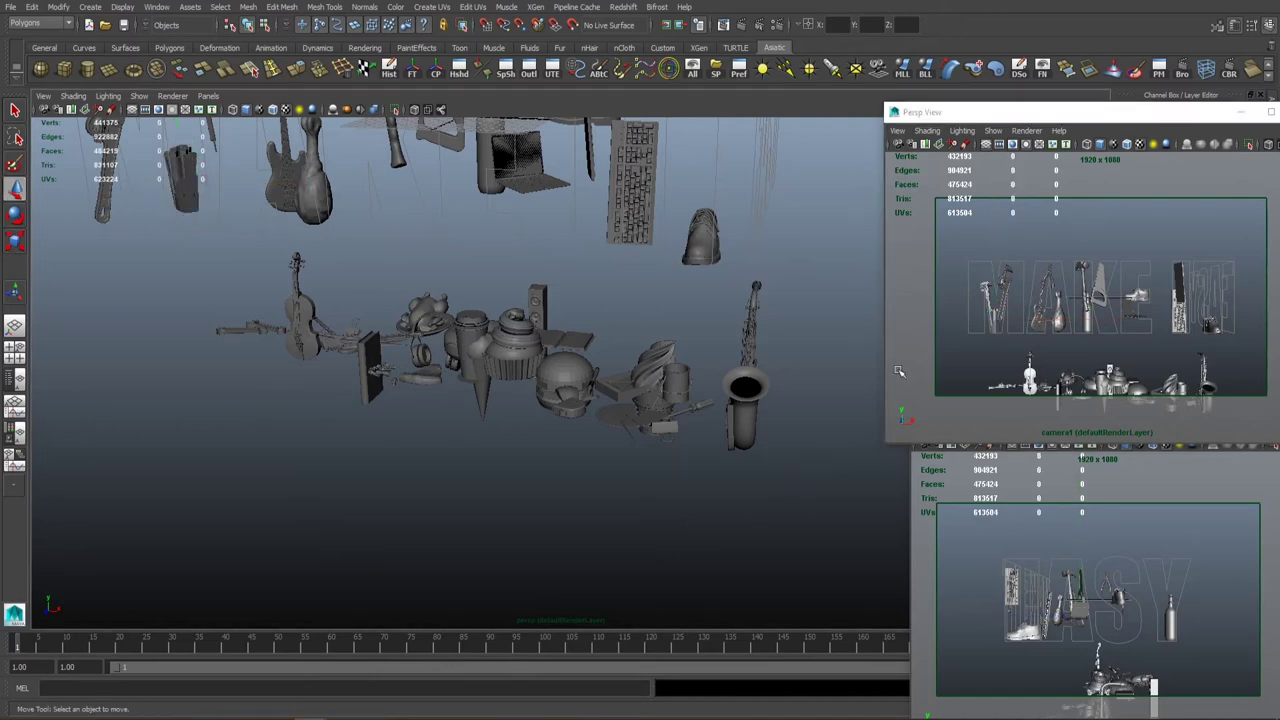
Try to place the fries tilted on the lower leg of the K in MAKE.
key("ctrl+z")
key("ctrl+z")
key("ctrl+z")
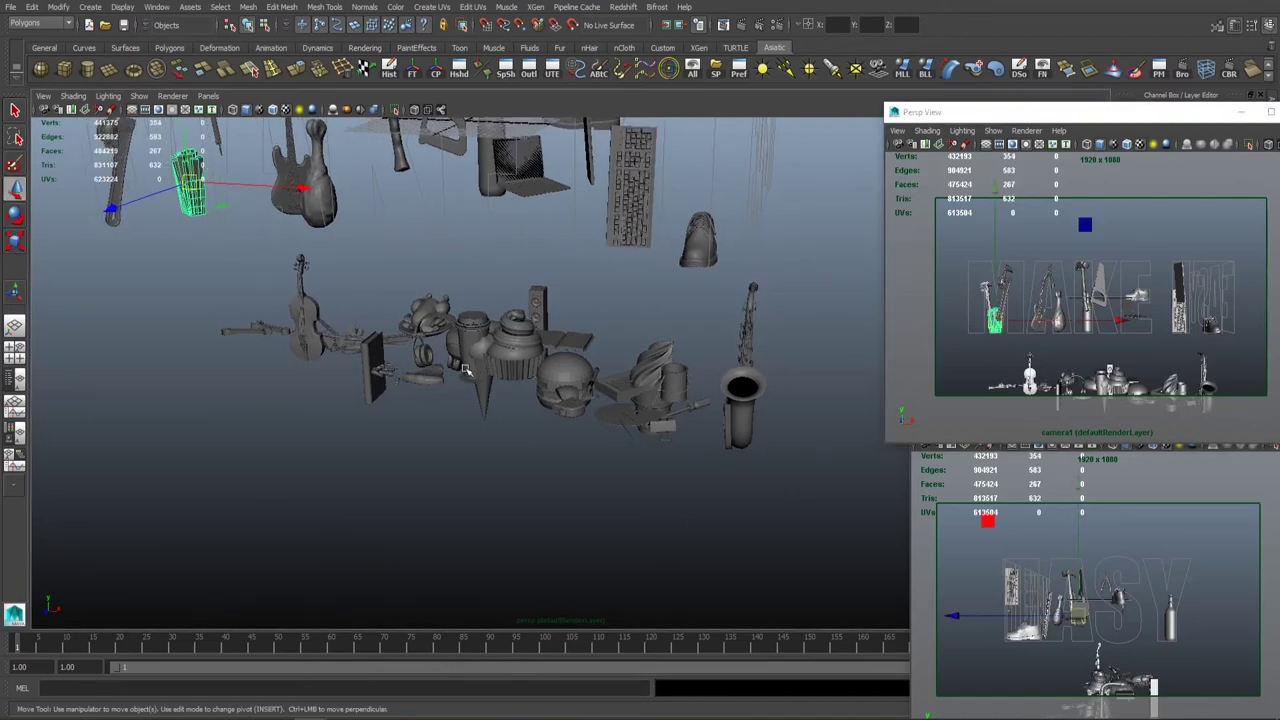
left_click_drag(1023, 323, 1134, 321)
key("e")
key("w")
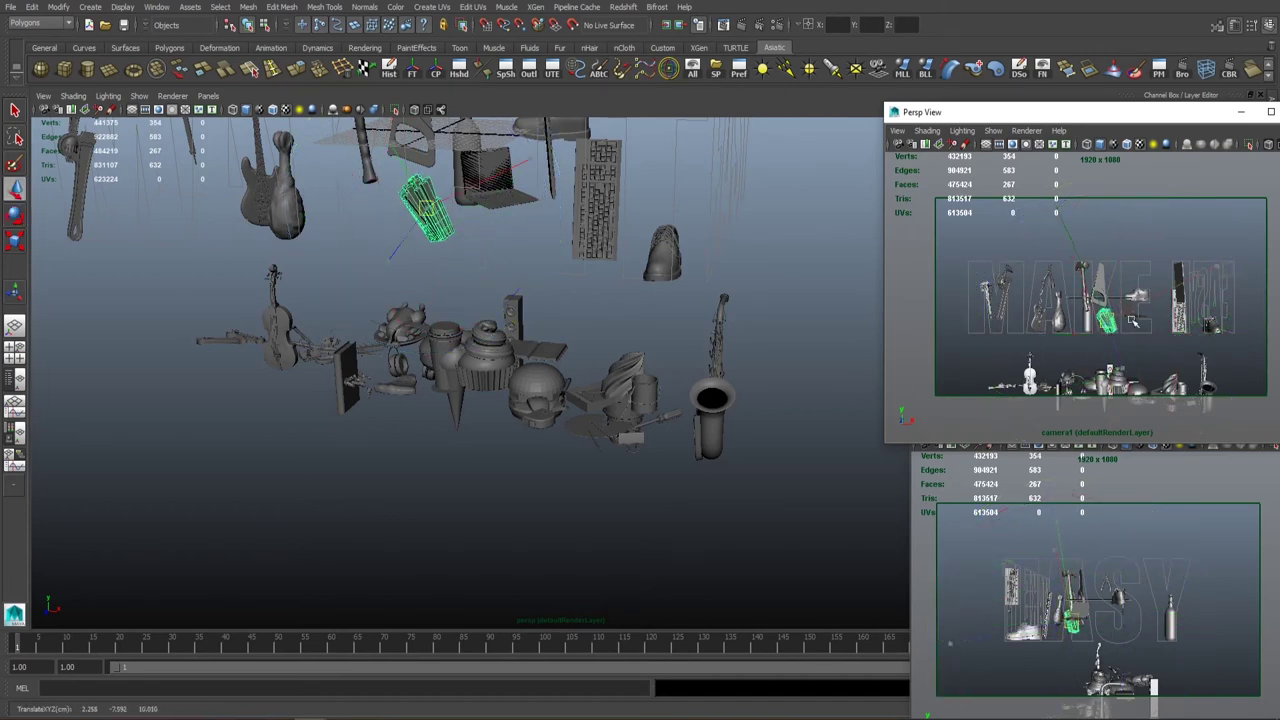
Undo the fries' move and rotation toward the K in MAKE.
key("ctrl+z")
key("ctrl+z")
key("ctrl+z")
key("ctrl+z")
key("ctrl+z")
key("ctrl+z")
key("ctrl+z")
key("ctrl+z")
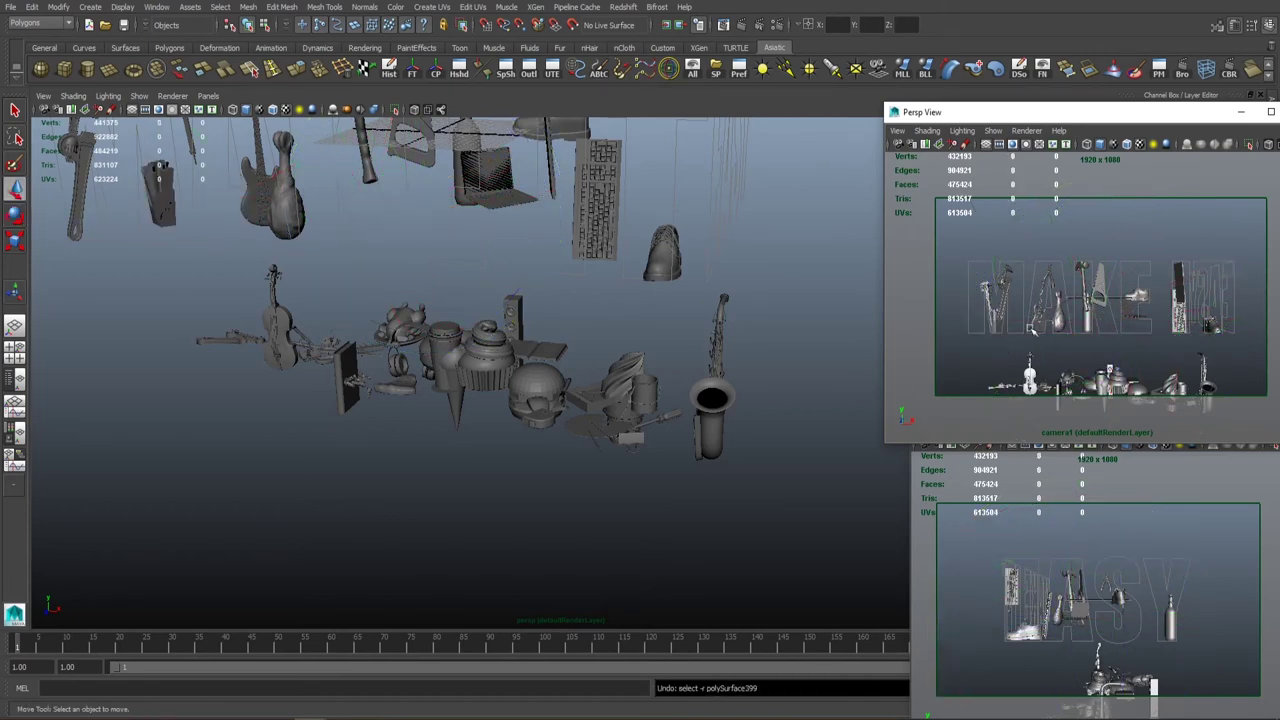
Raise the cupcake from the pile to the K's lower leg in MAKE, scale it down, and move it beyond the Y in EASY.
mouse_move(560, 420)
left_mouse_down("alt")
mouse_move(537, 449)
mouse_move(540, 432)
left_mouse_up("alt")
left_click(540, 432)
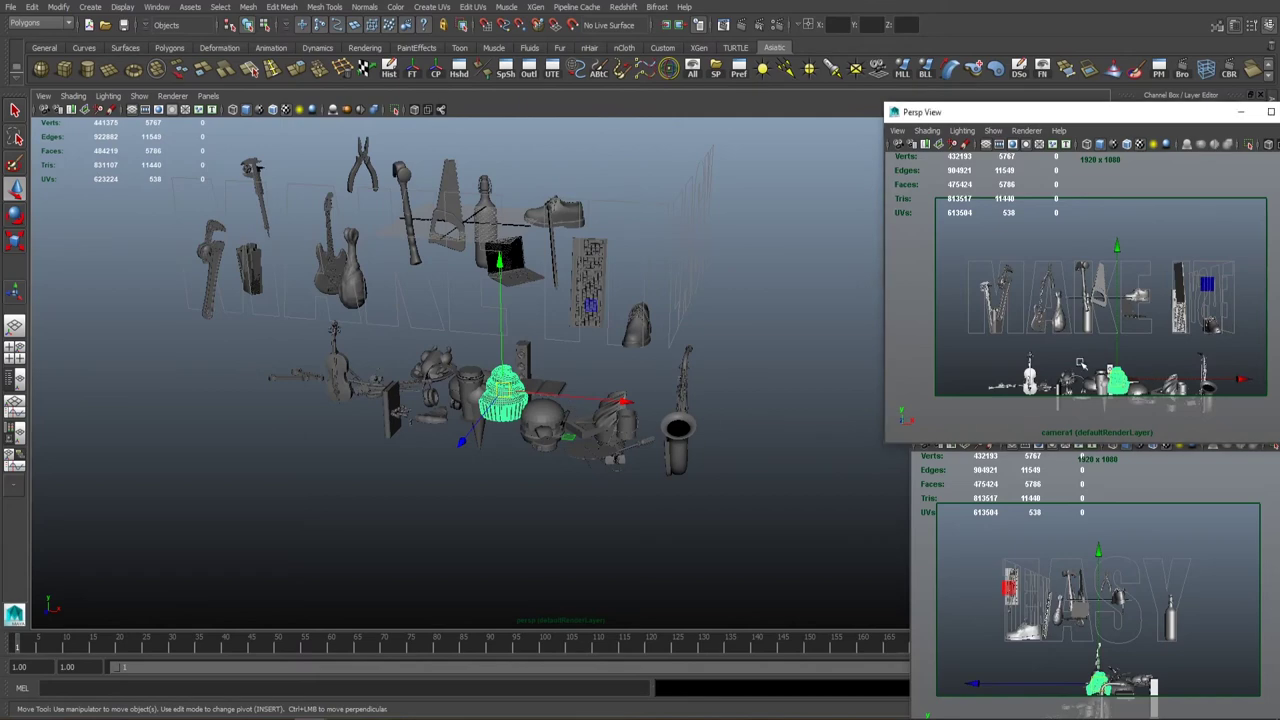
left_click_drag(1080, 364, 1078, 310)
key("r")
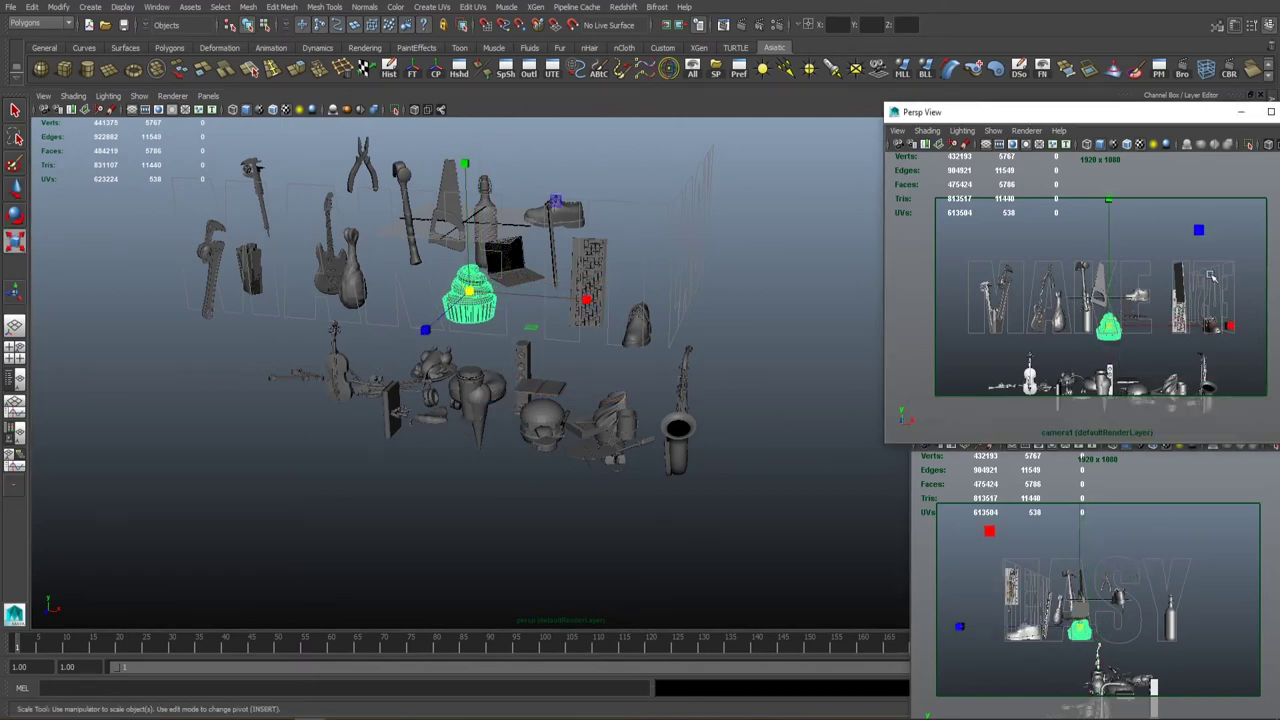
key("w")
middle_click_drag(1095, 565, 1132, 562)
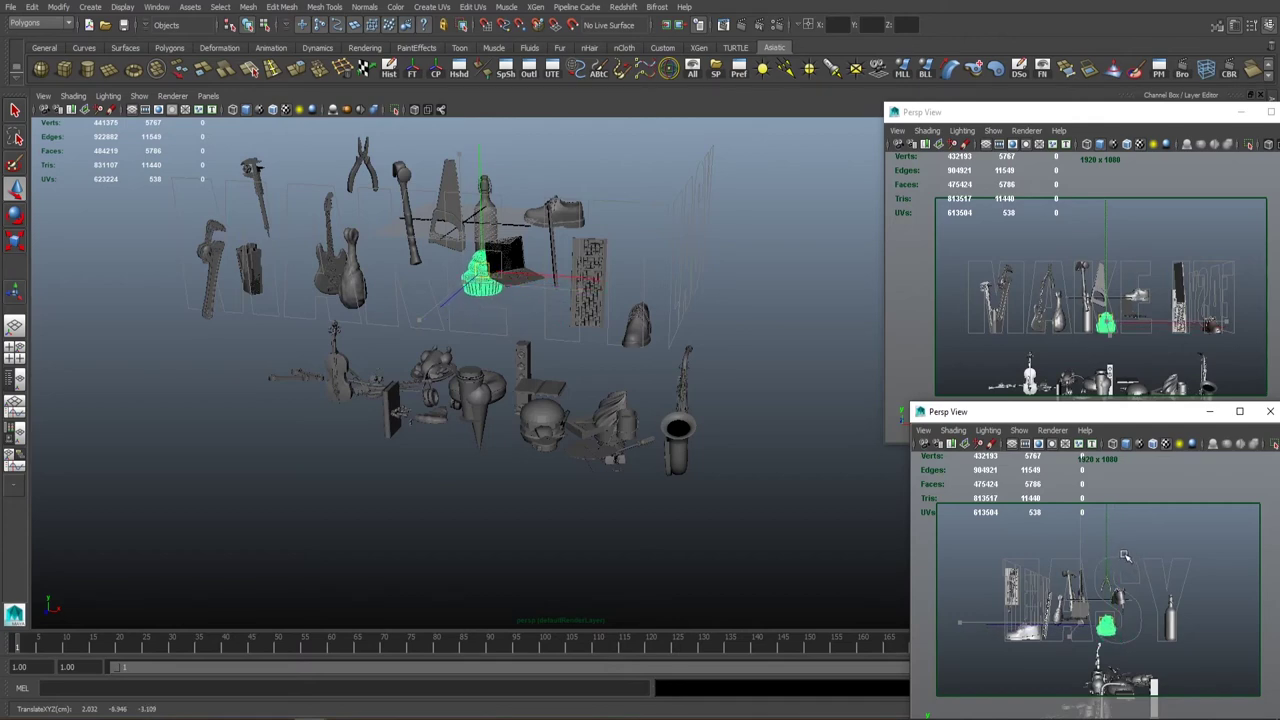
middle_click_drag(1125, 557, 1234, 561)
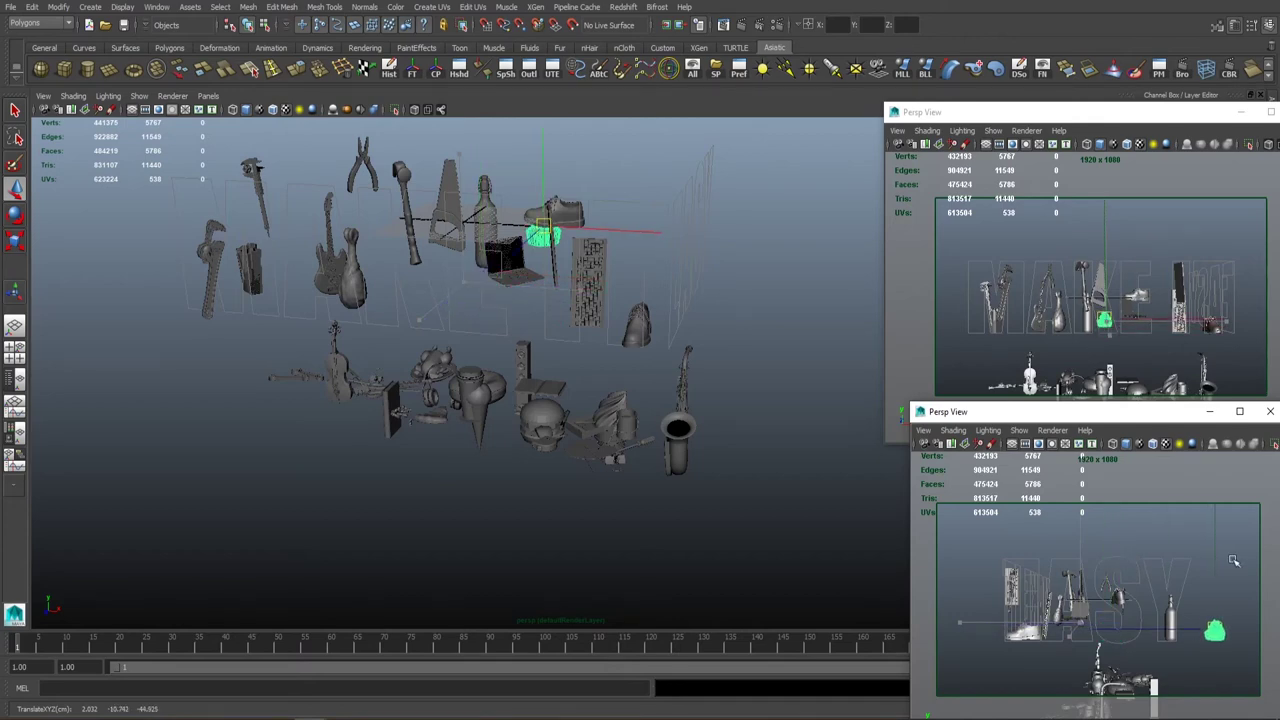
Raise the burger from the pile to the bottom of the E in MAKE and the lower curve of the S in EASY.
middle_click_drag(720, 454, 817, 487)
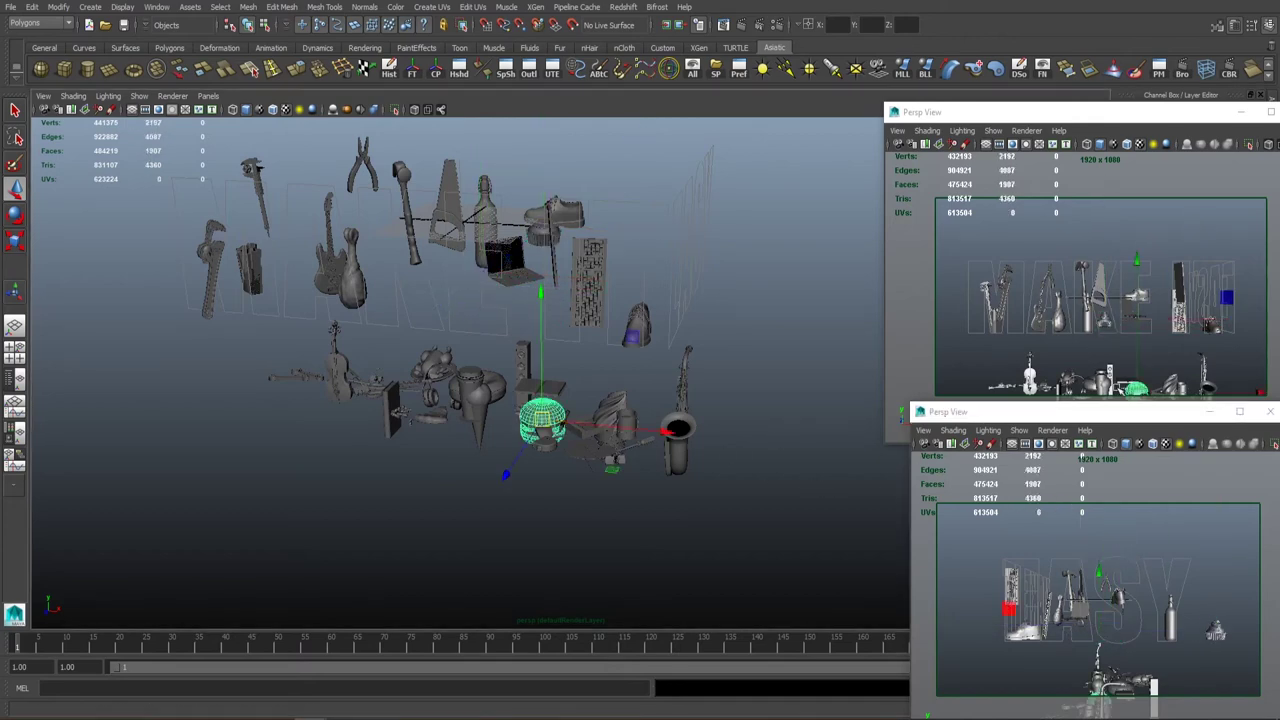
mouse_move(1080, 457)
middle_mouse_down()
mouse_move(1080, 430)
mouse_move(1080, 457)
middle_mouse_up()
middle_click_drag(1135, 377, 1158, 342)
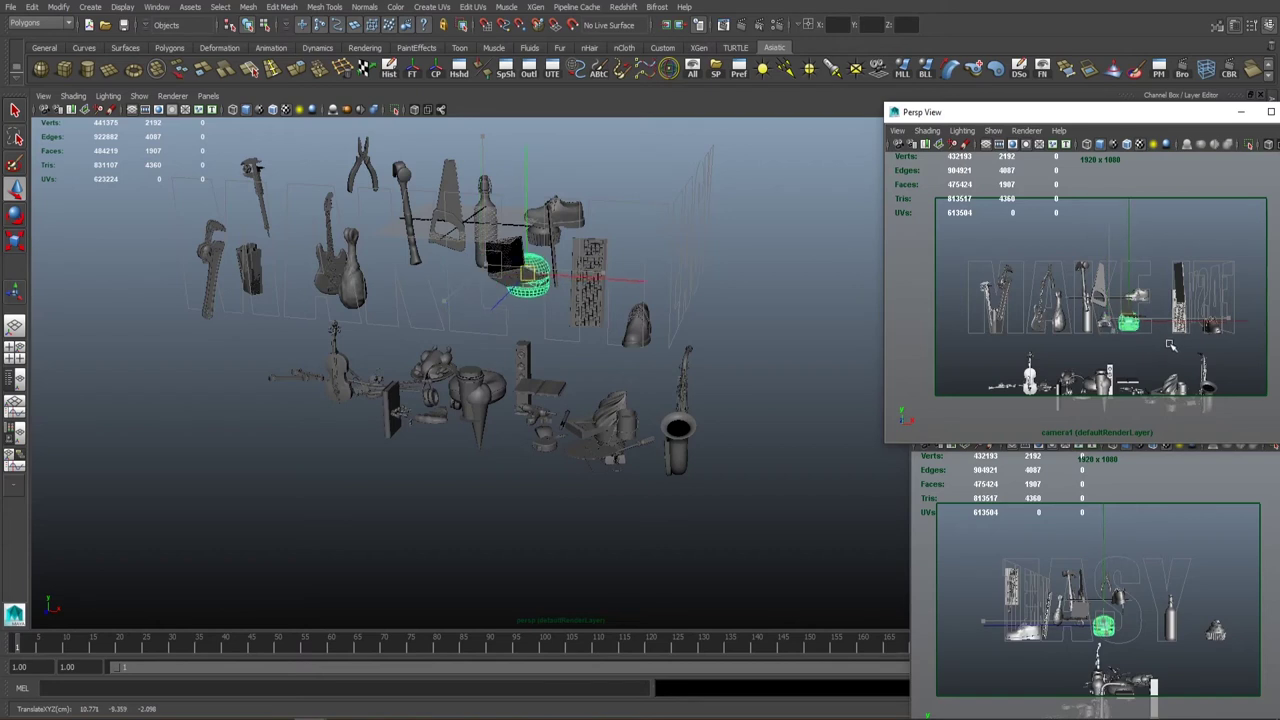
middle_click_drag(1110, 528, 1122, 527)
left_click(1120, 380)
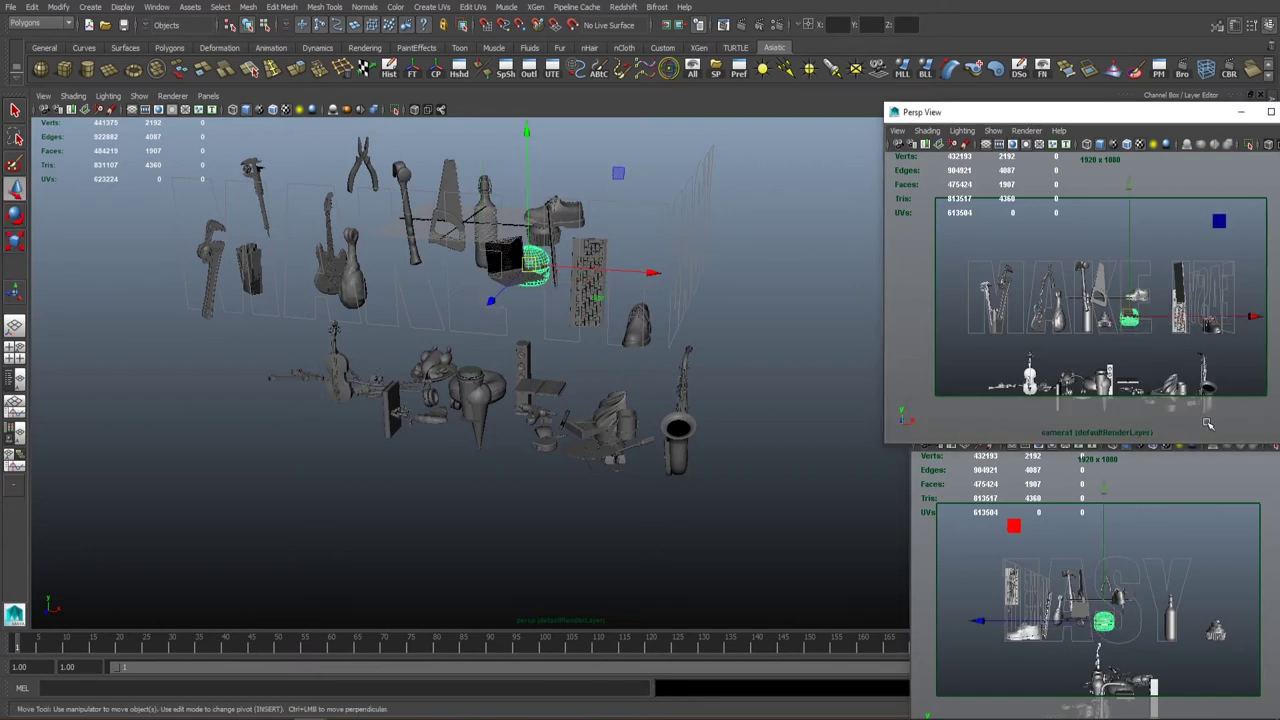
Duplicate the burger and move the copy to the top of the E in MAKE and the top of the S in EASY.
left_click(1118, 485)
mouse_move(1160, 568)
middle_mouse_down()
mouse_move(1184, 521)
mouse_move(1202, 557)
mouse_move(1182, 577)
middle_mouse_up()
Try rotating the copied burger at the top of the S in EASY, and undo the rotation.
key("e")
key("w")
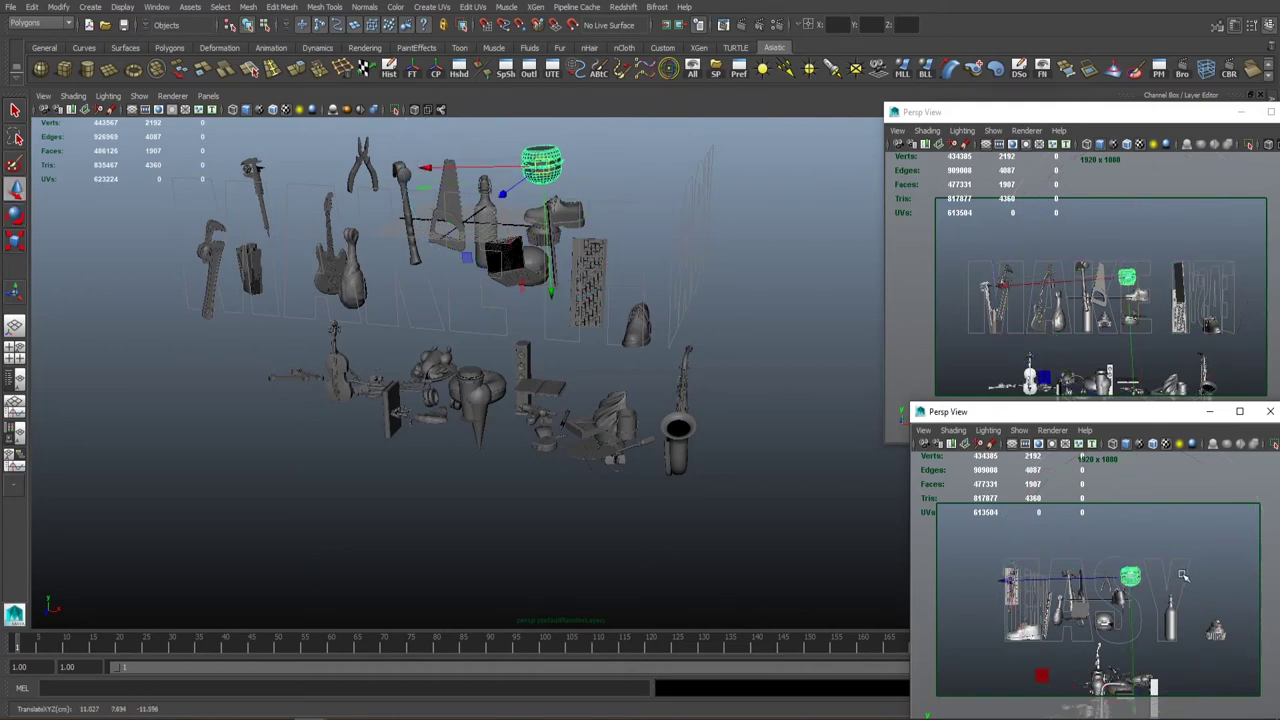
key("ctrl+z")
key("ctrl+z")
key("ctrl+z")
key("ctrl+z")
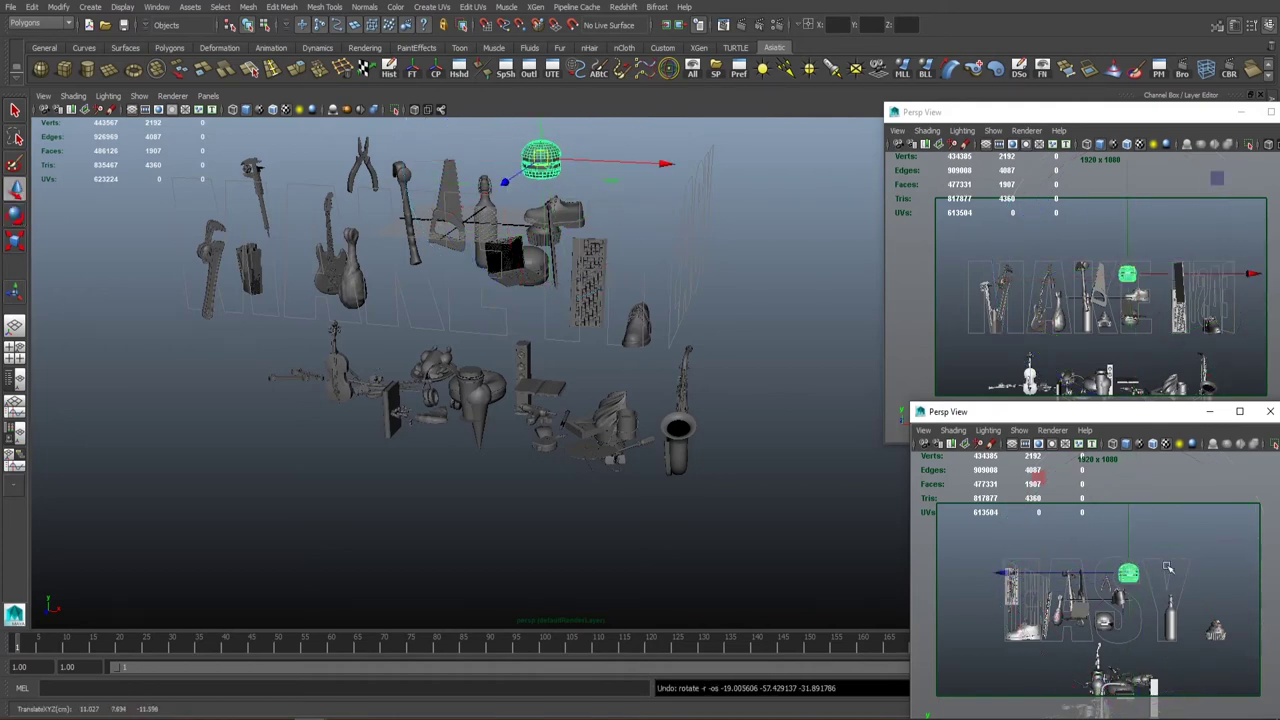
key("ctrl+z")
Move the copied burger to the K's upper arm in MAKE, keeping it at the top of the S in EASY, and adjust its scale.
left_click_drag(1128, 275, 1117, 274)
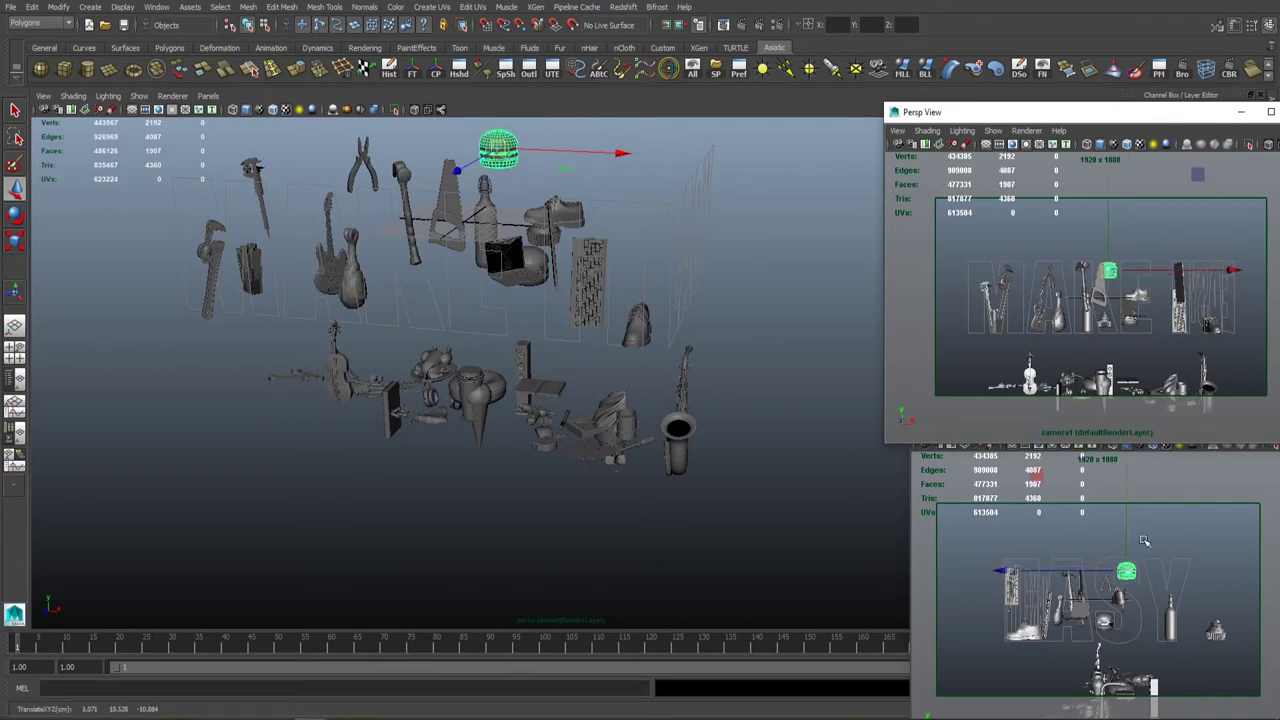
left_click(1130, 577)
left_click_drag(1237, 277, 1229, 275)
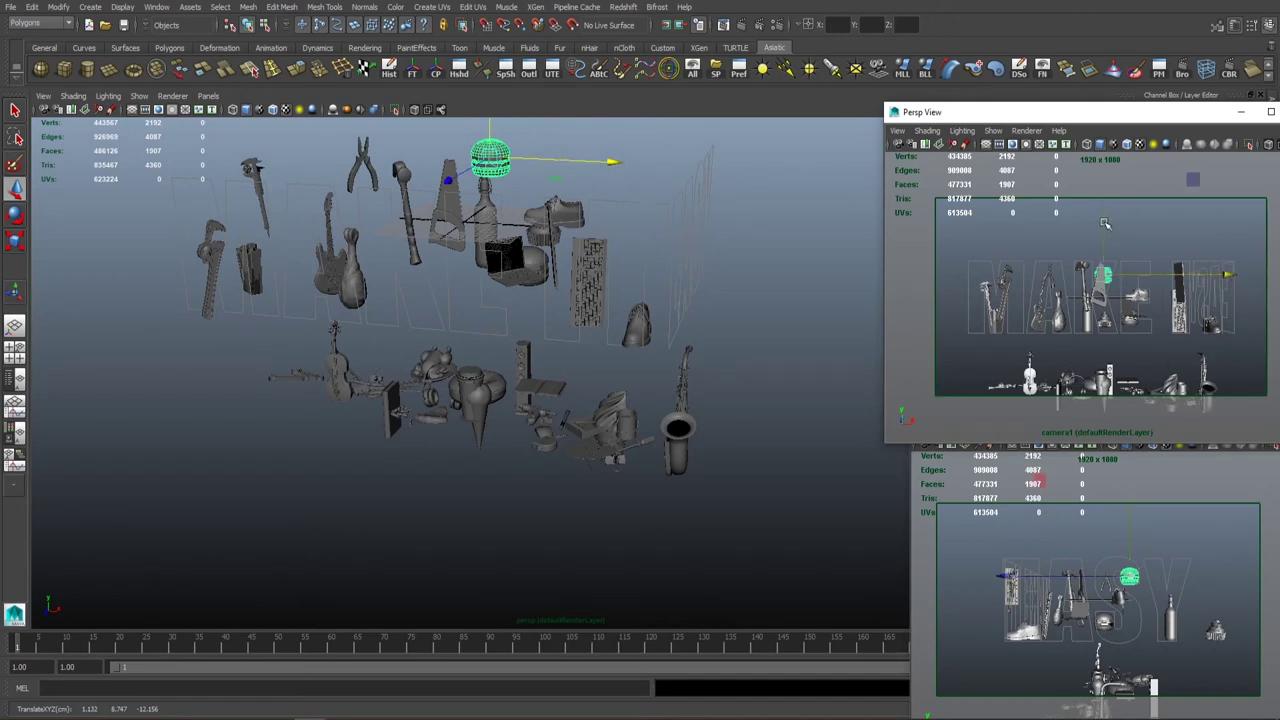
key("r")
left_click_drag(520, 260, 486, 159, "alt")
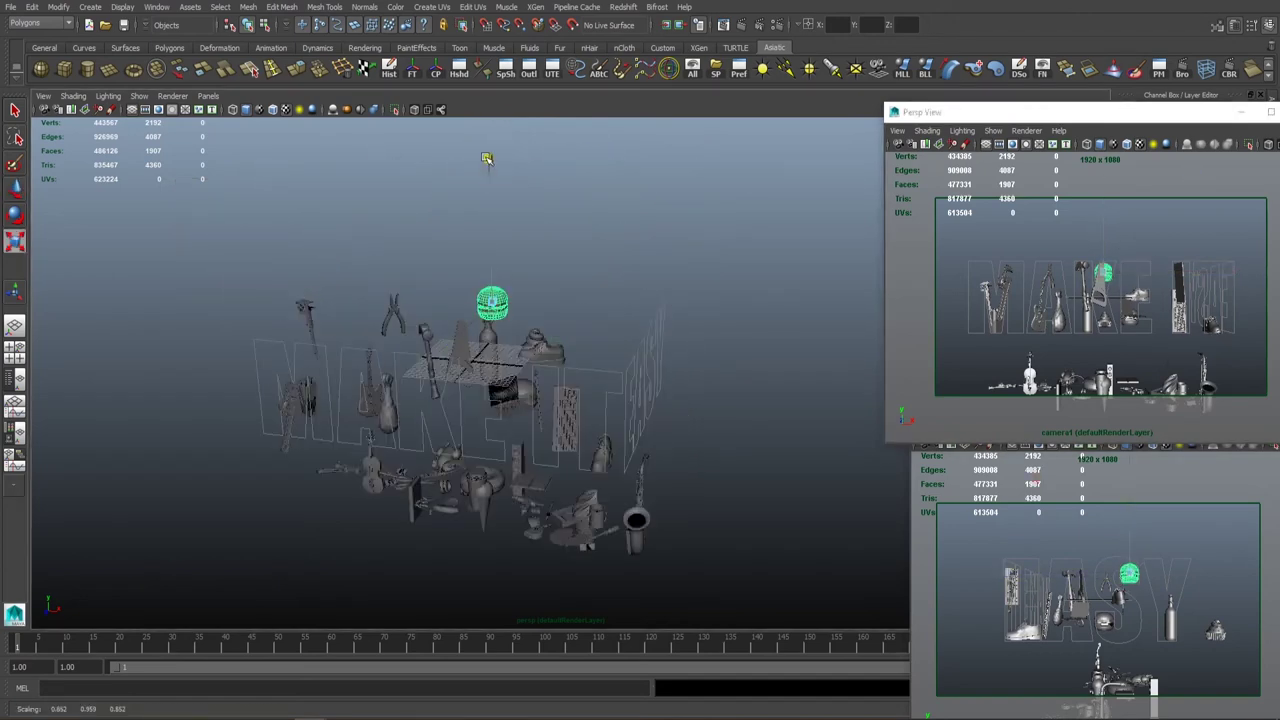
key("w")
left_click(996, 573)
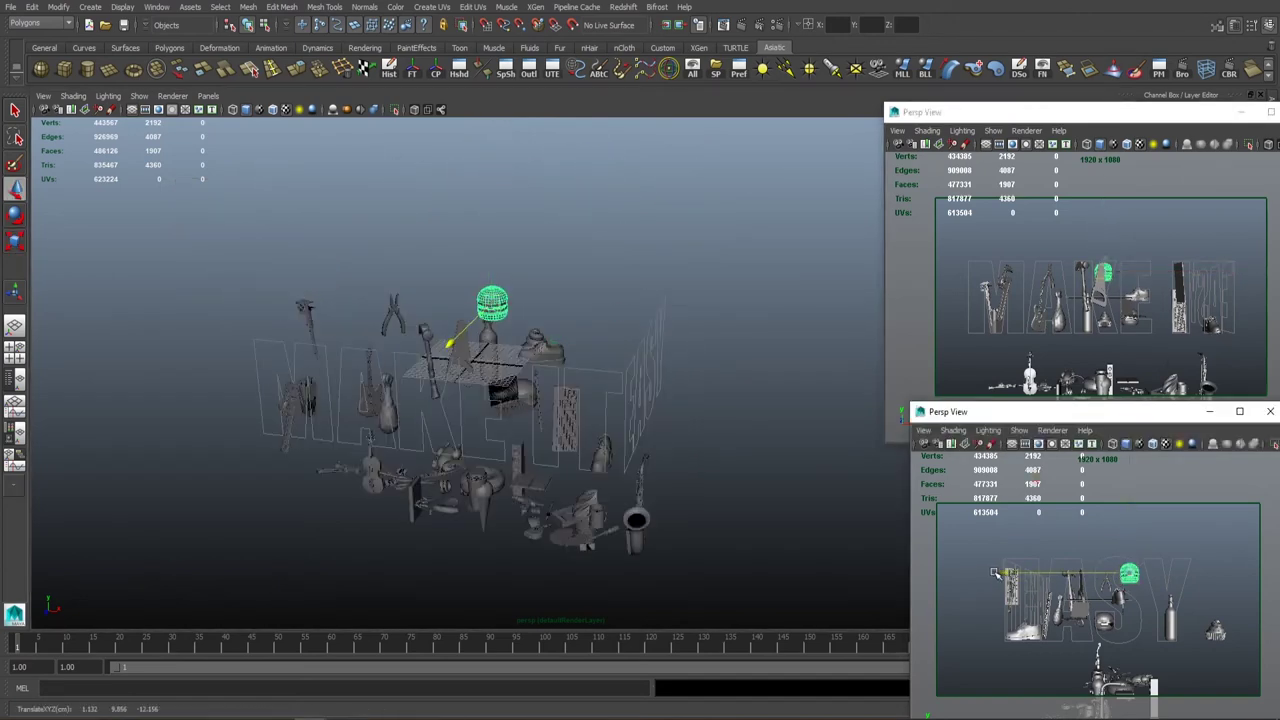
Deselect the burger and save the scene.
left_click(560, 580)
left_click_drag(480, 400, 649, 397, "alt")
key("ctrl+s")
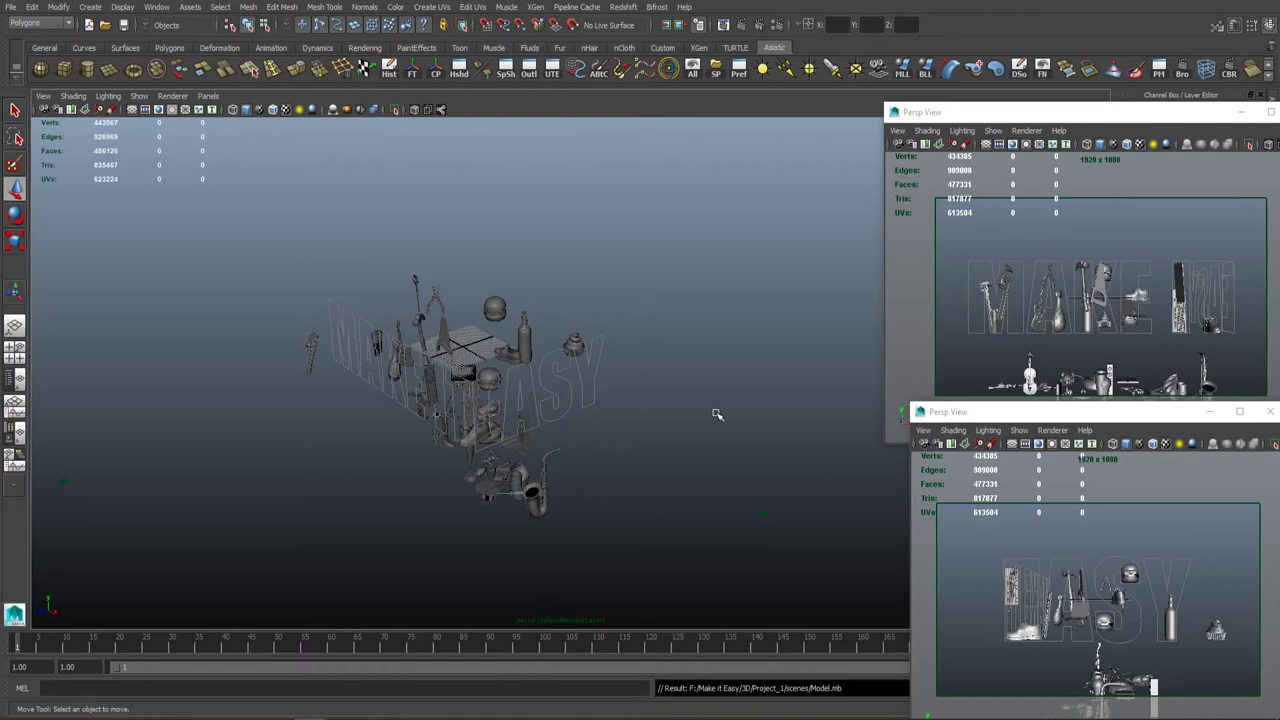
left_click_drag(578, 341, 518, 372, "alt")
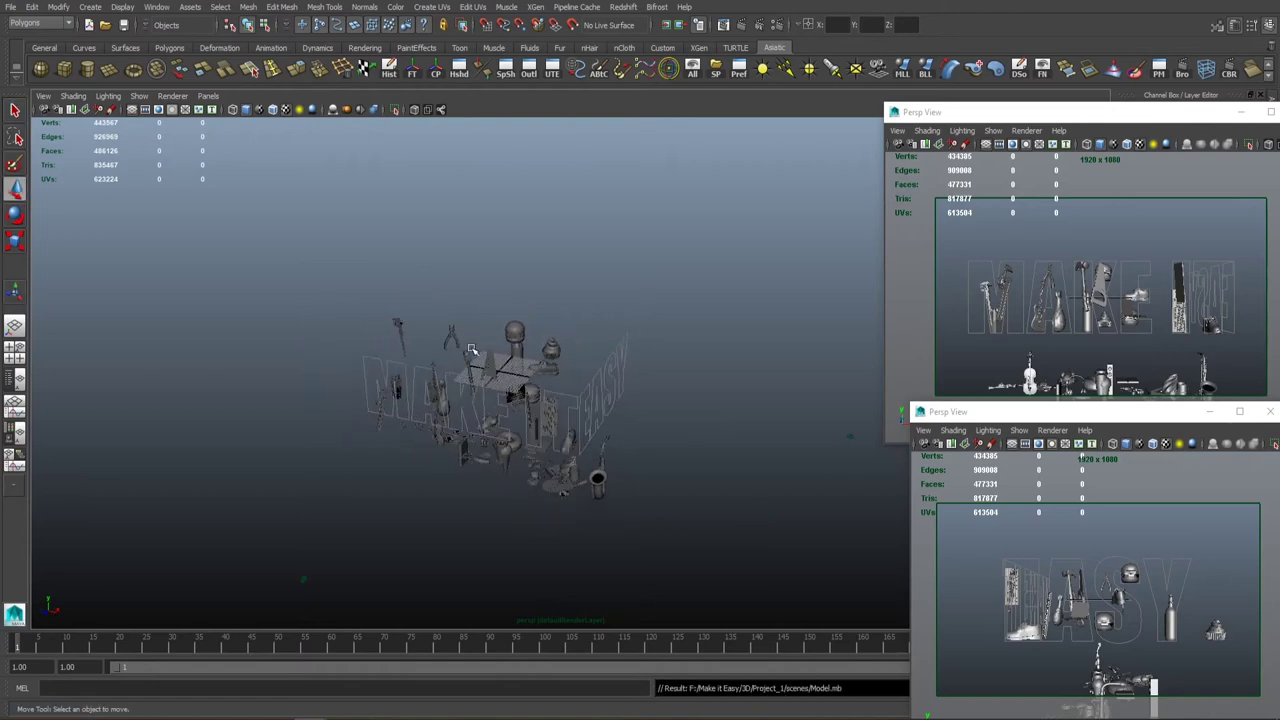
right_click_drag(472, 349, 645, 304, "alt")
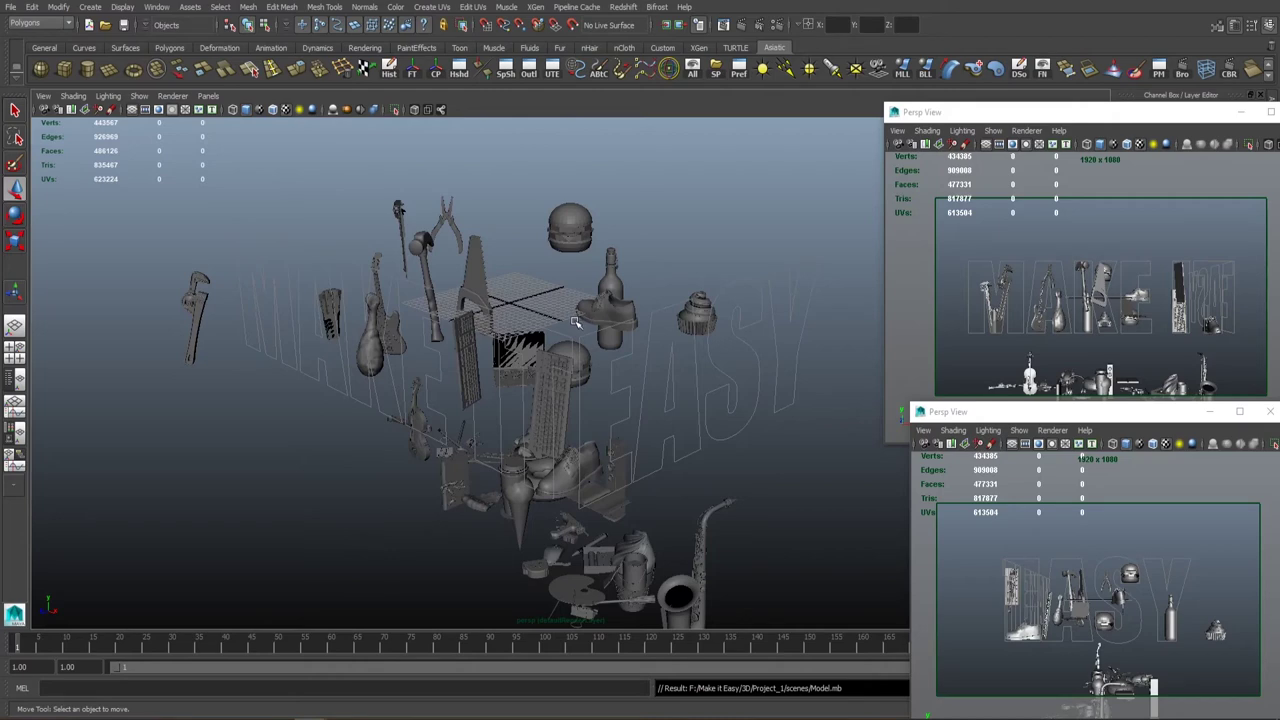
left_click_drag(540, 300, 528, 289, "alt")
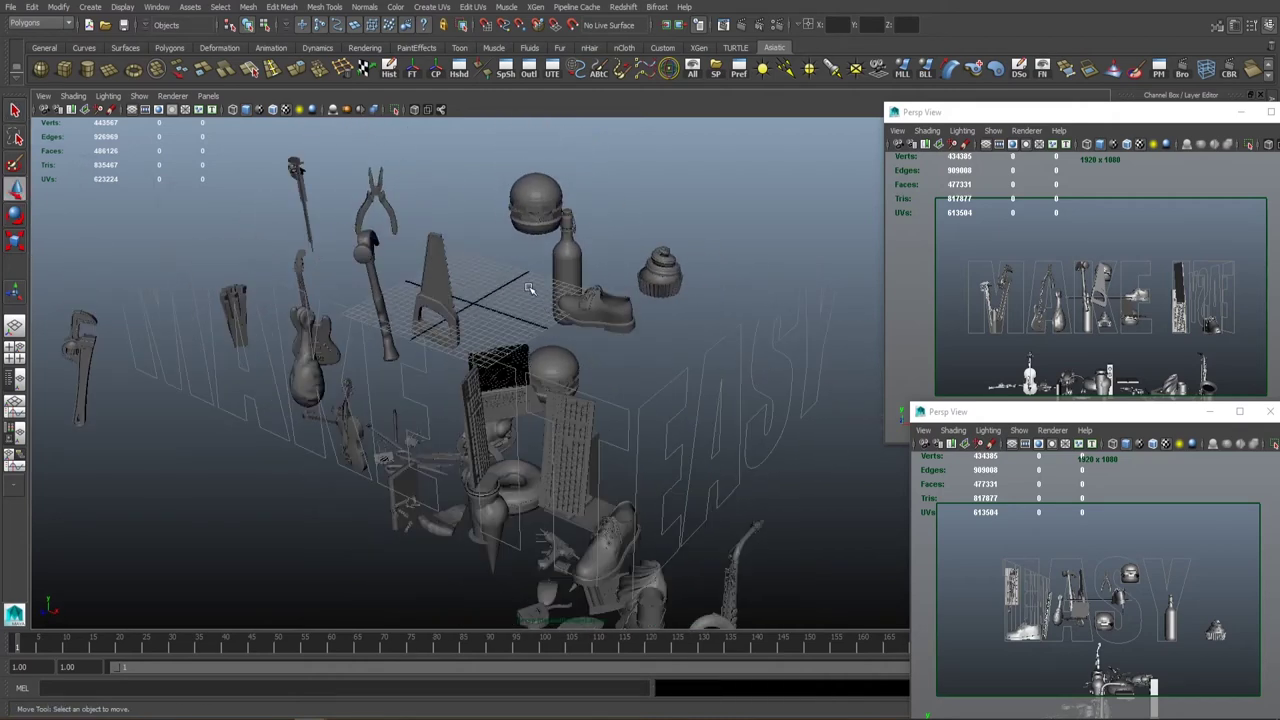
left_click_drag(530, 288, 500, 343, "alt")
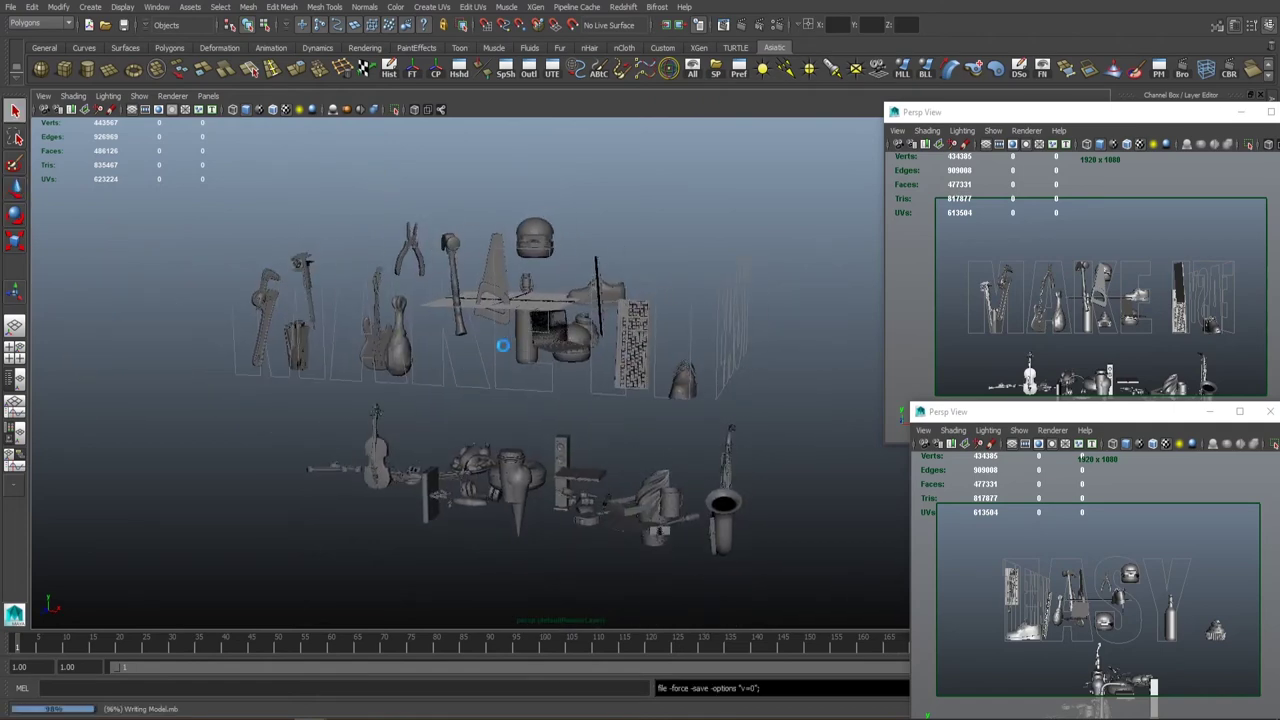
Raise the tower speaker from the pile to the left stem of the M in MAKE and enlarge it.
left_click(530, 370)
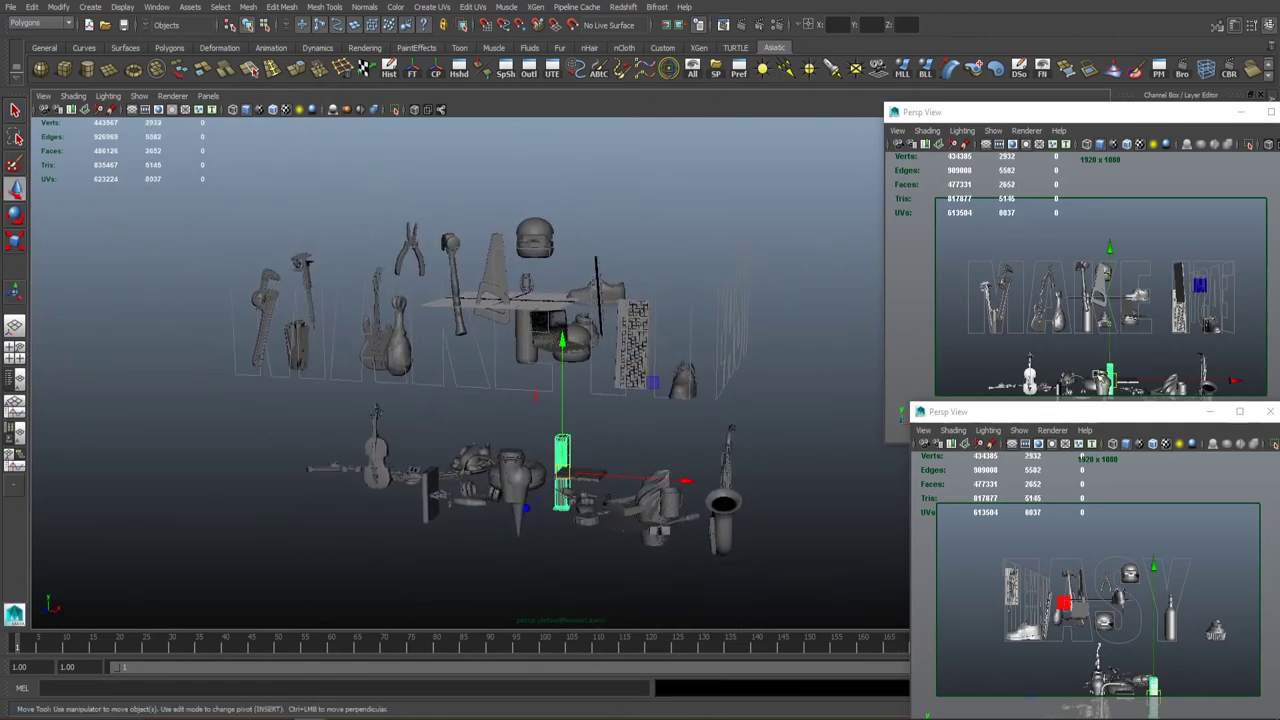
left_click(297, 330)
scroll(410, 300, "up", 4)
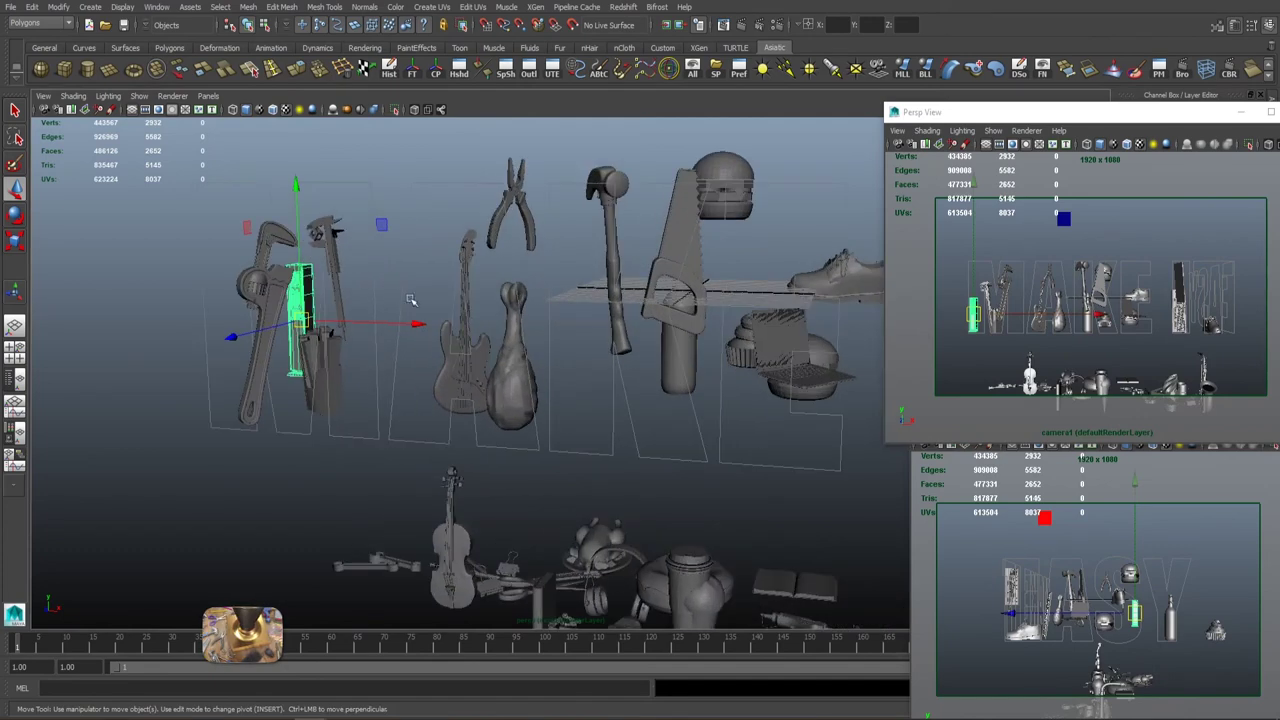
left_click(1063, 357)
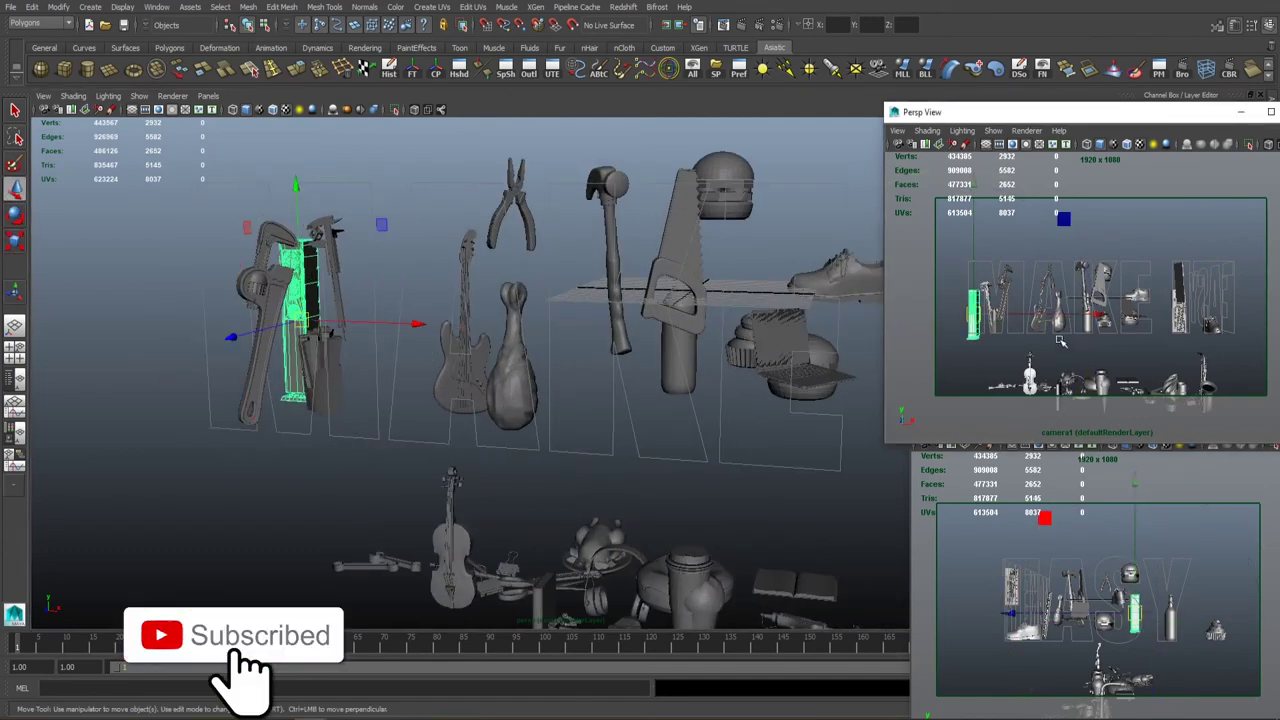
Position the speaker on the left leg of the A in EASY, realign it with the M's left stem in MAKE, and adjust its scale.
left_click_drag(1133, 612, 1052, 605)
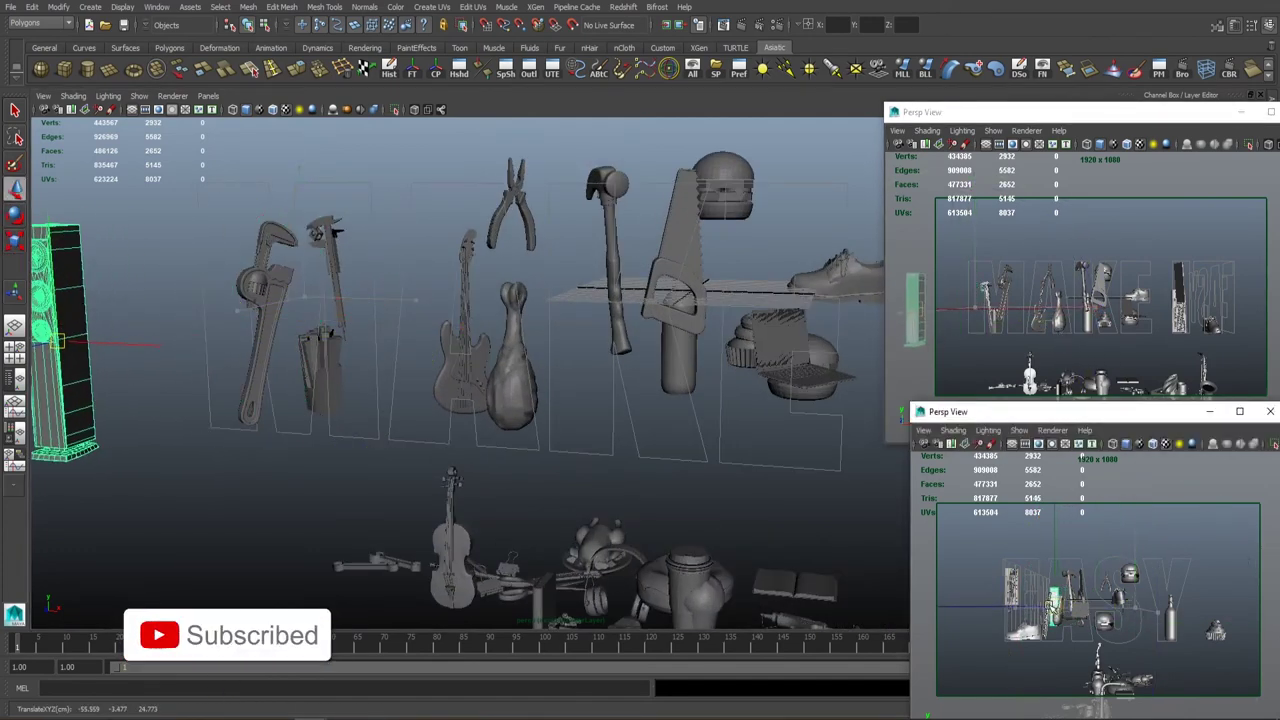
left_click_drag(1005, 214, 990, 290)
key("r")
key("w")
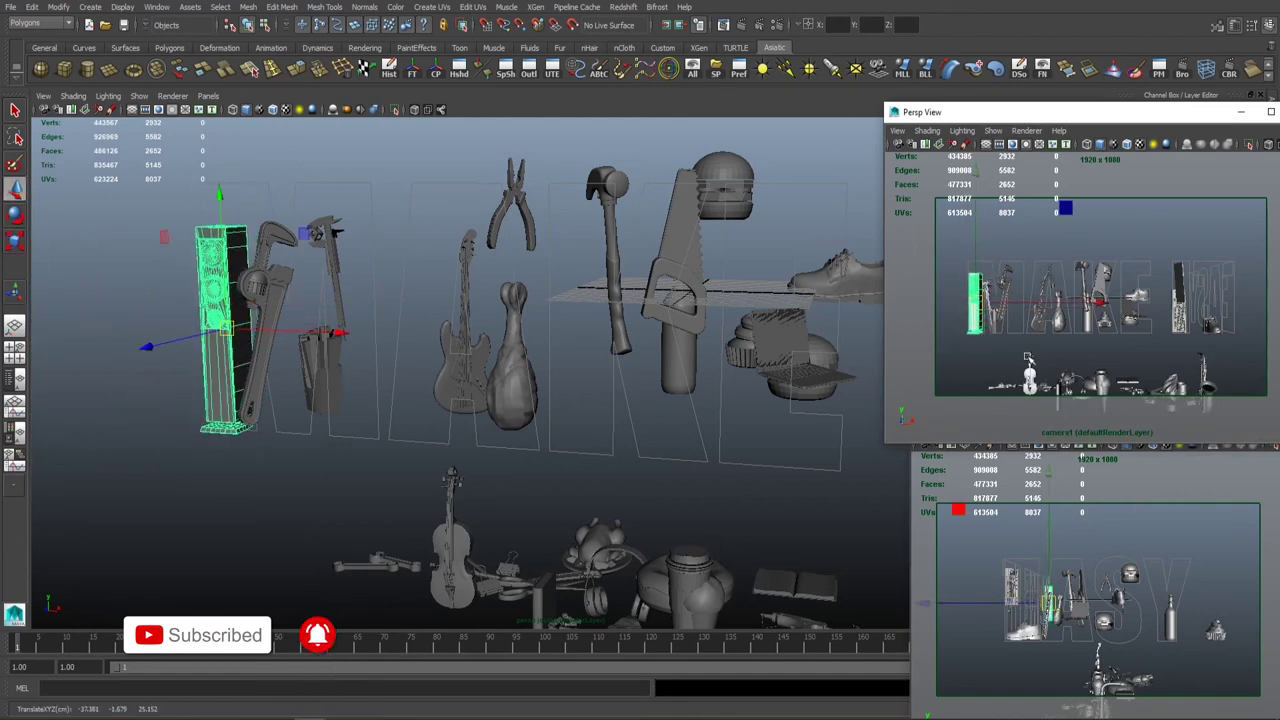
Nudge the tower speaker into line with the left stem of the M in MAKE and deselect it.
left_click_drag(1028, 358, 980, 338)
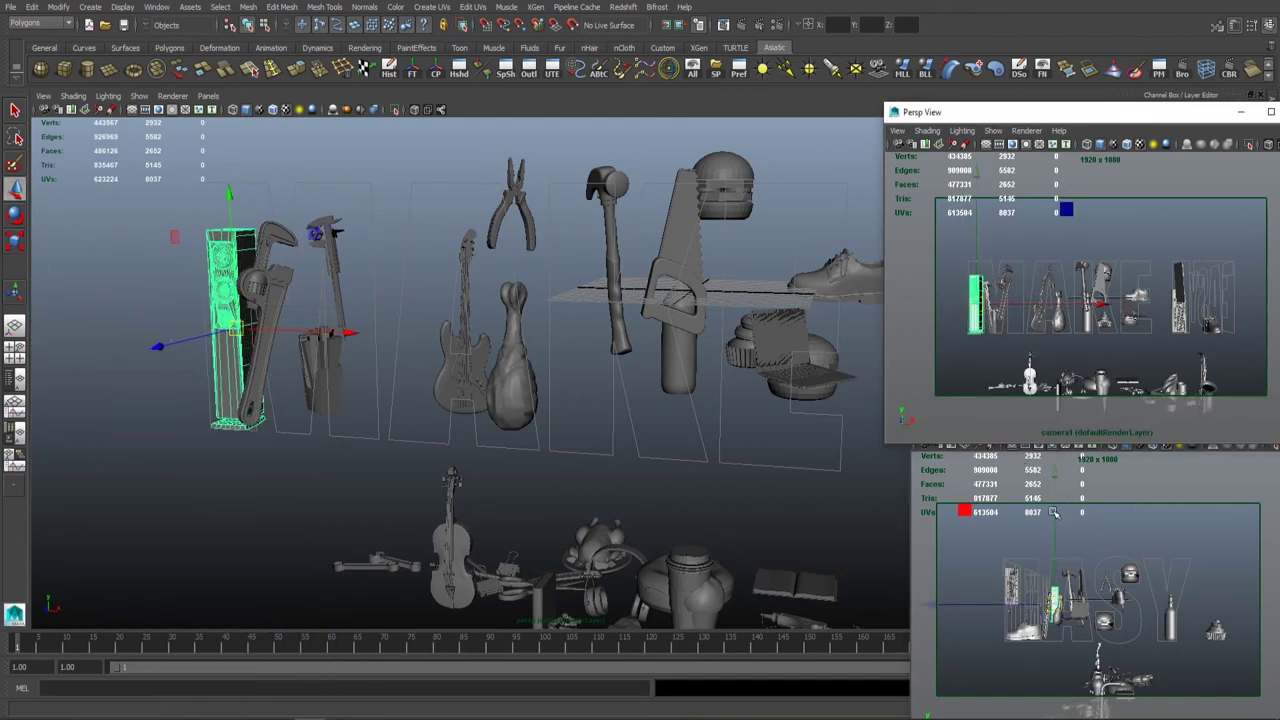
left_click(403, 380)
left_click_drag(403, 380, 448, 355, "alt")
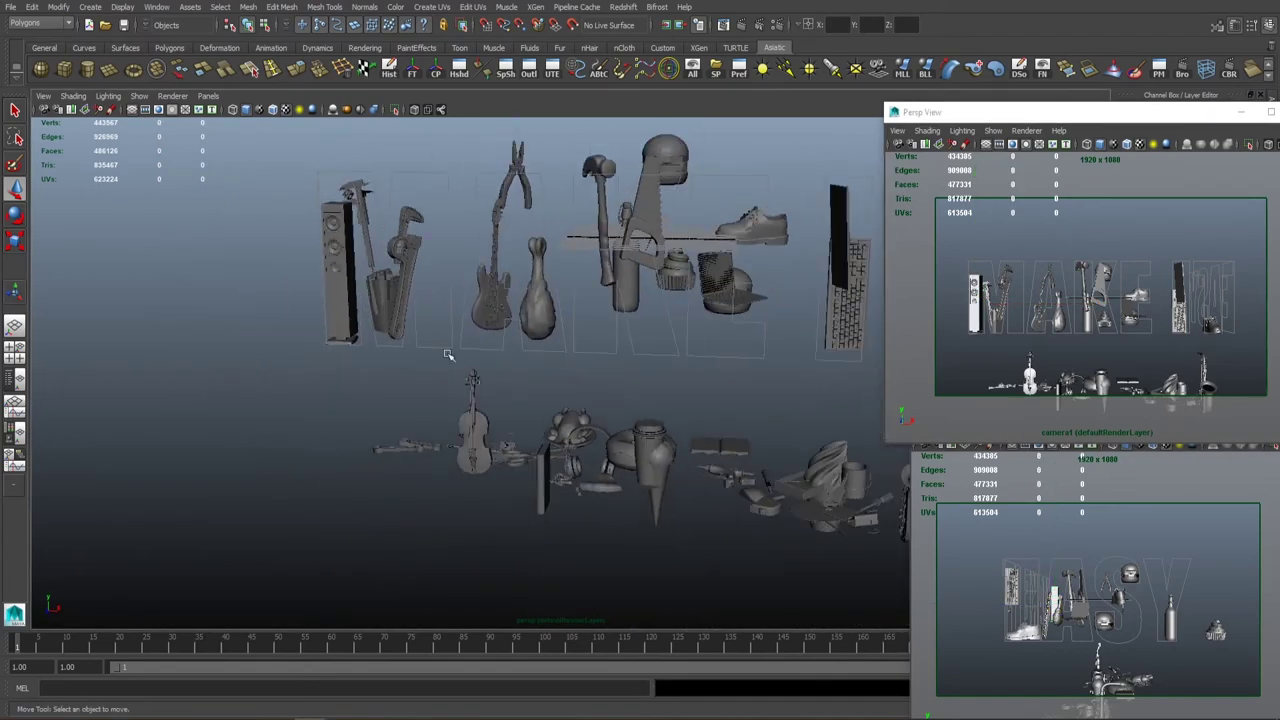
Raise the open book from the pile to the top of the E in MAKE and tilt it upright.
left_click(724, 449)
left_click_drag(657, 470, 560, 455, "alt")
left_click_drag(634, 430, 634, 320)
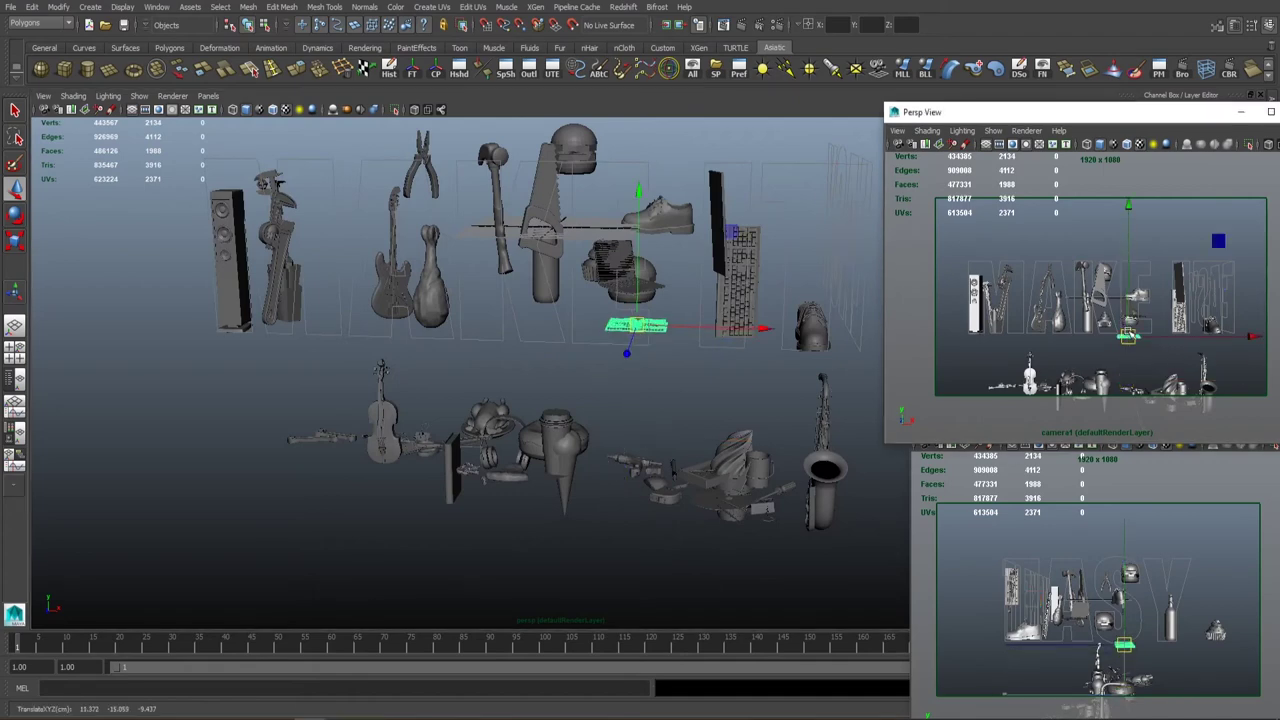
key("e")
left_click_drag(1150, 430, 1175, 418)
key("w")
left_click_drag(636, 330, 657, 149)
Rotate the open book to face the MAKE view, enlarge it, and align it with the E's top arm and the S's upper curve in EASY.
left_click_drag(600, 380, 556, 365, "alt")
key("e")
left_click_drag(560, 135, 680, 138)
key("w")
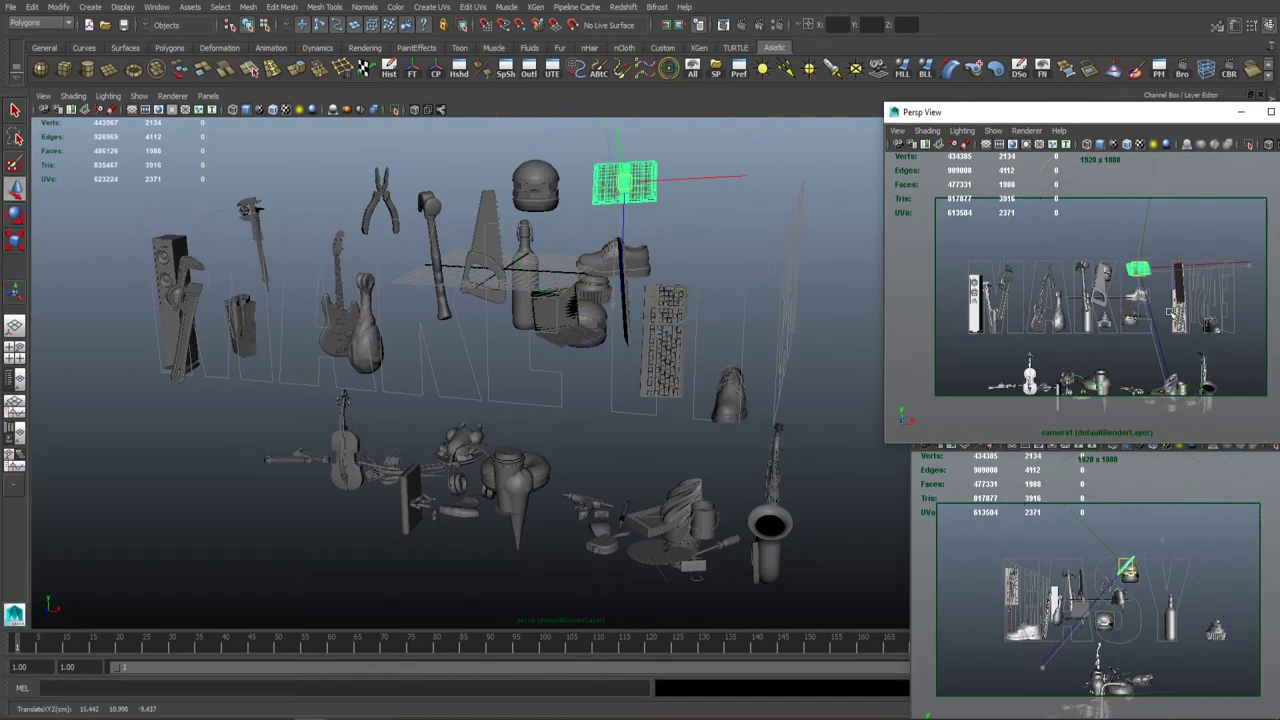
key("e")
key("w")
key("e")
key("r")
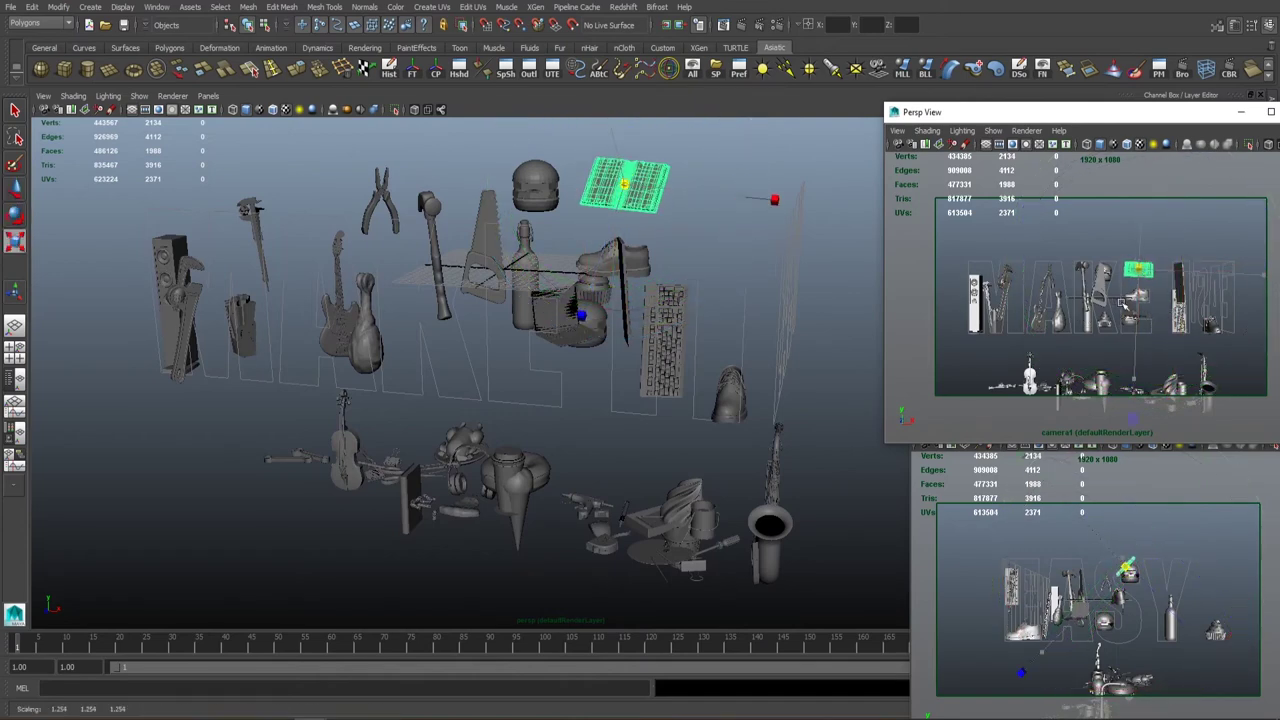
key("w")
left_click_drag(1163, 304, 1146, 305)
Rotate the donut-shaped model so its ring faces the EASY view, and position it on the upper-left curve of the S.
left_click(752, 316)
left_click_drag(752, 316, 720, 322, "alt")
scroll(752, 316, "up", 3)
left_click(1108, 572)
key("e")
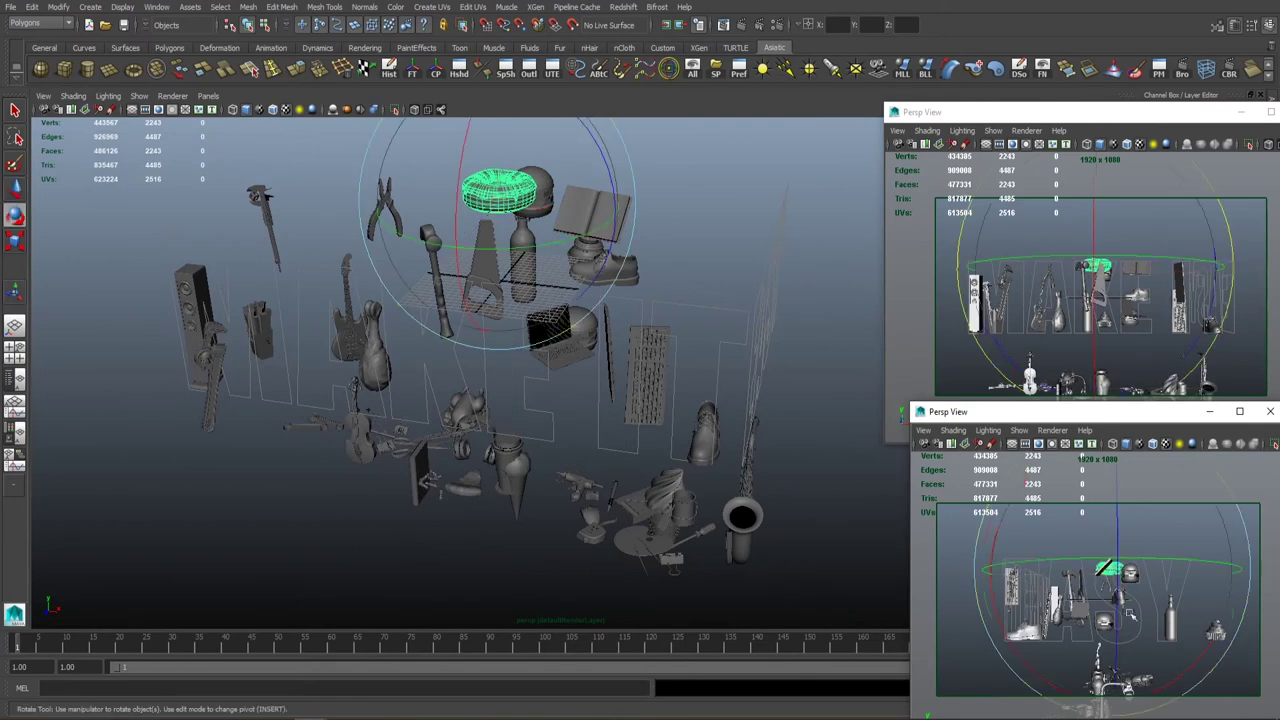
left_click_drag(1131, 614, 1175, 595)
key("w")
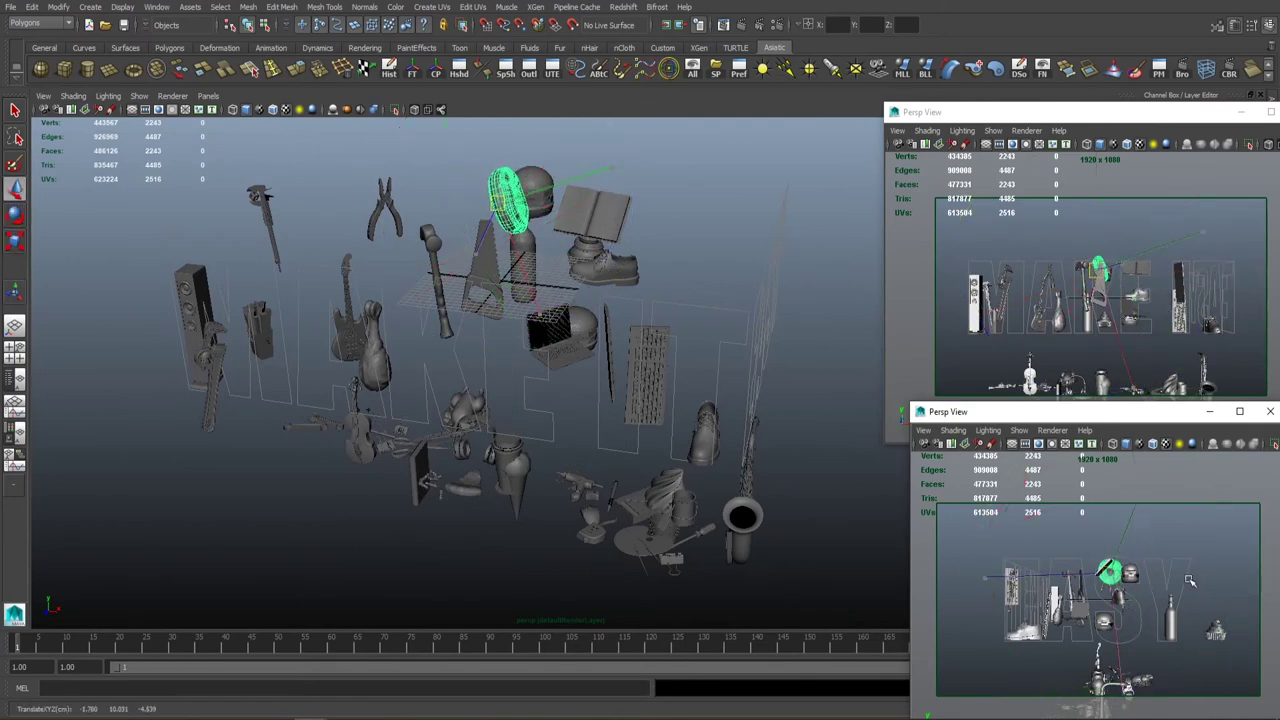
Try the donut-shaped model at the top of the A in MAKE and adjust its tilt.
left_click(1084, 290)
left_click_drag(1084, 290, 1055, 280)
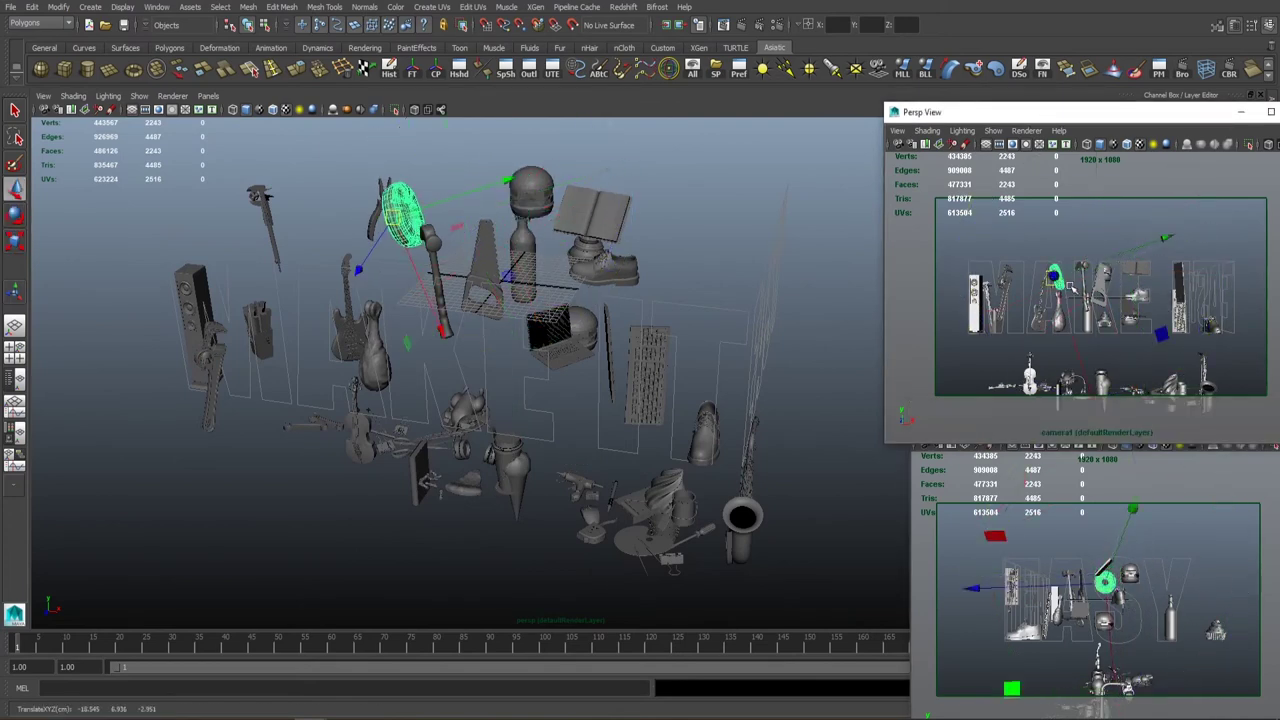
key("e")
key("w")
left_click_drag(1149, 300, 1142, 304)
key("e")
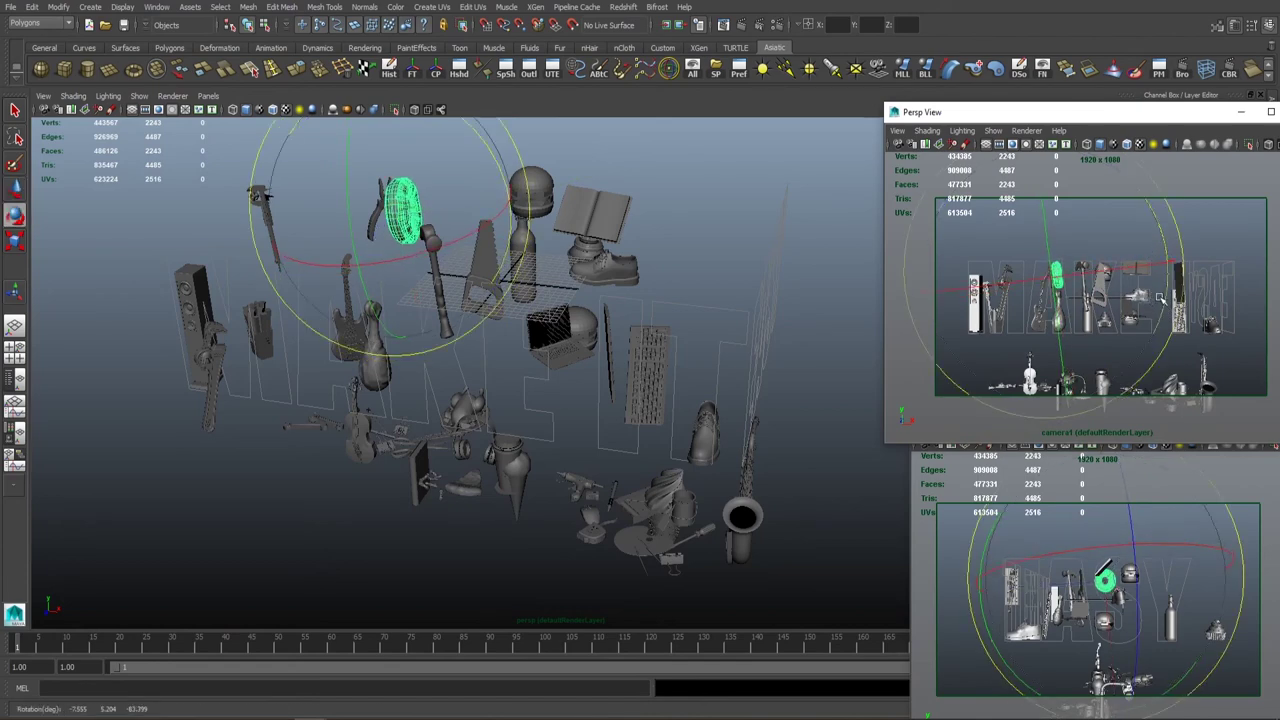
key("w")
Move the donut-shaped model to the upper part of the E's stem in MAKE, keeping it on the S's upper-left curve in EASY.
left_click(1155, 573)
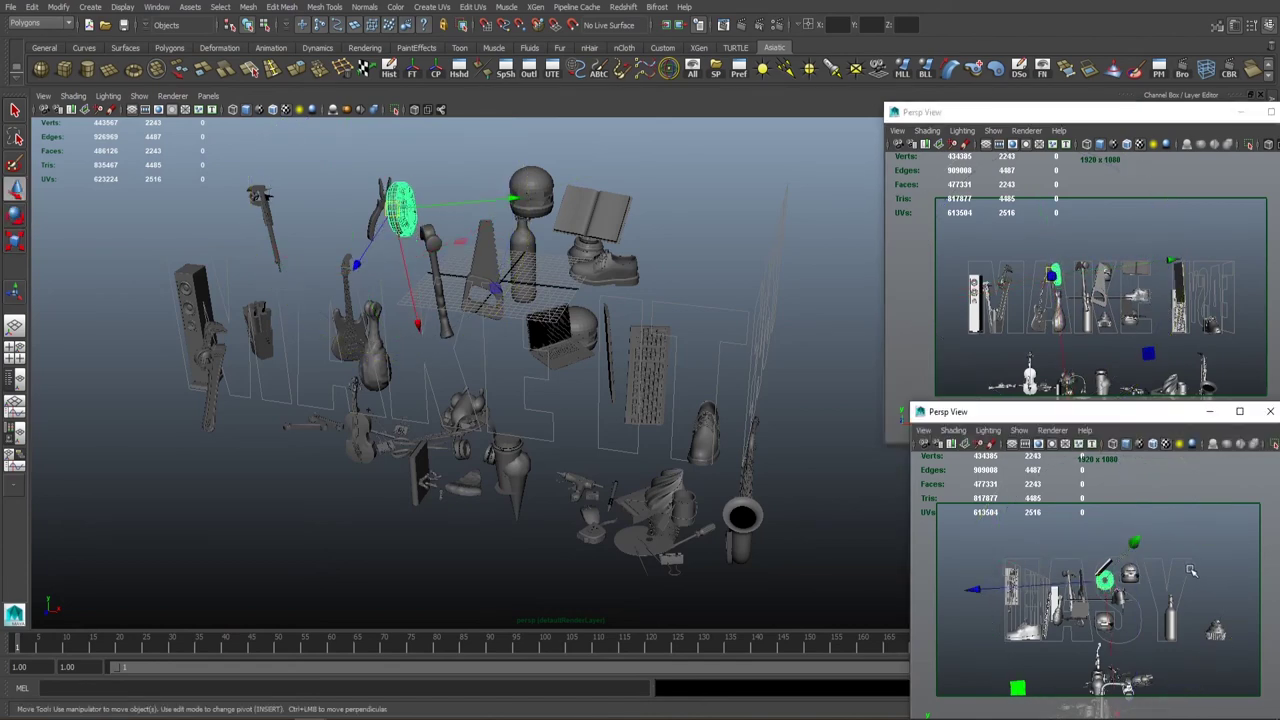
left_click(1056, 268)
left_click_drag(1056, 268, 1133, 285)
left_click(1104, 566)
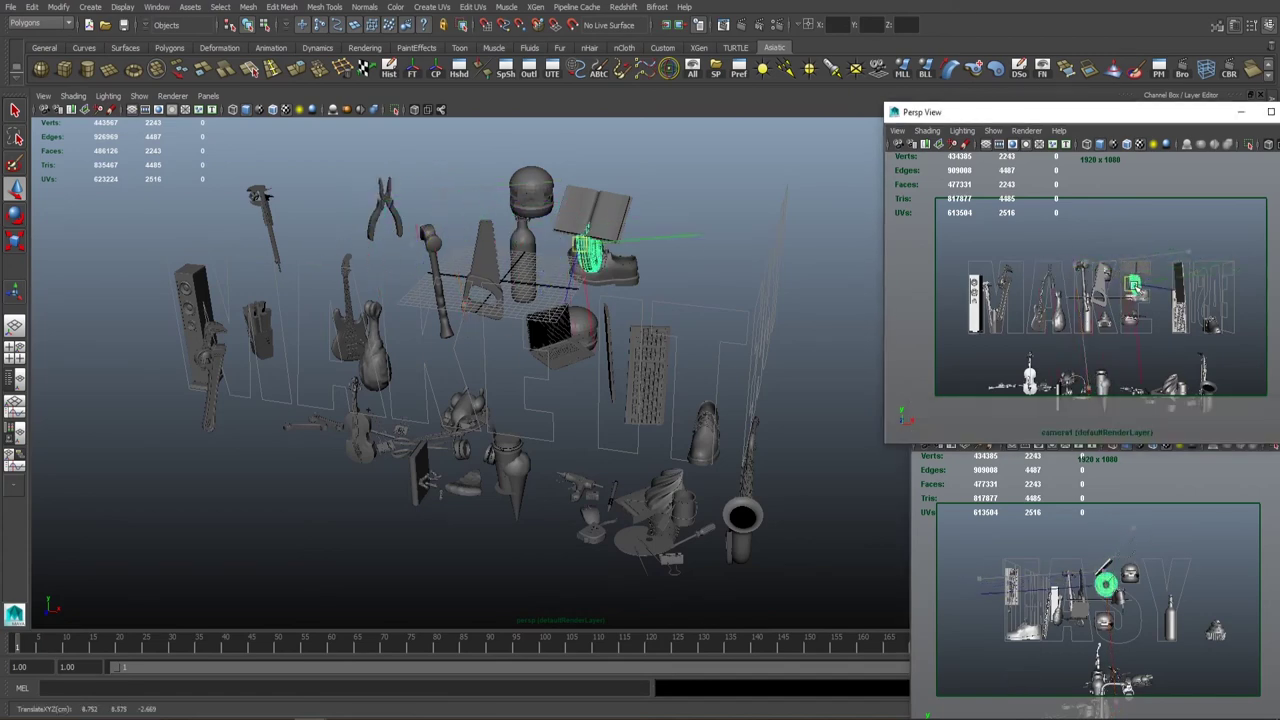
left_click_drag(1134, 540, 1169, 533)
Shift the open book along the E's top arm in MAKE beside the donut-shaped model and deselect it.
left_click(1135, 268)
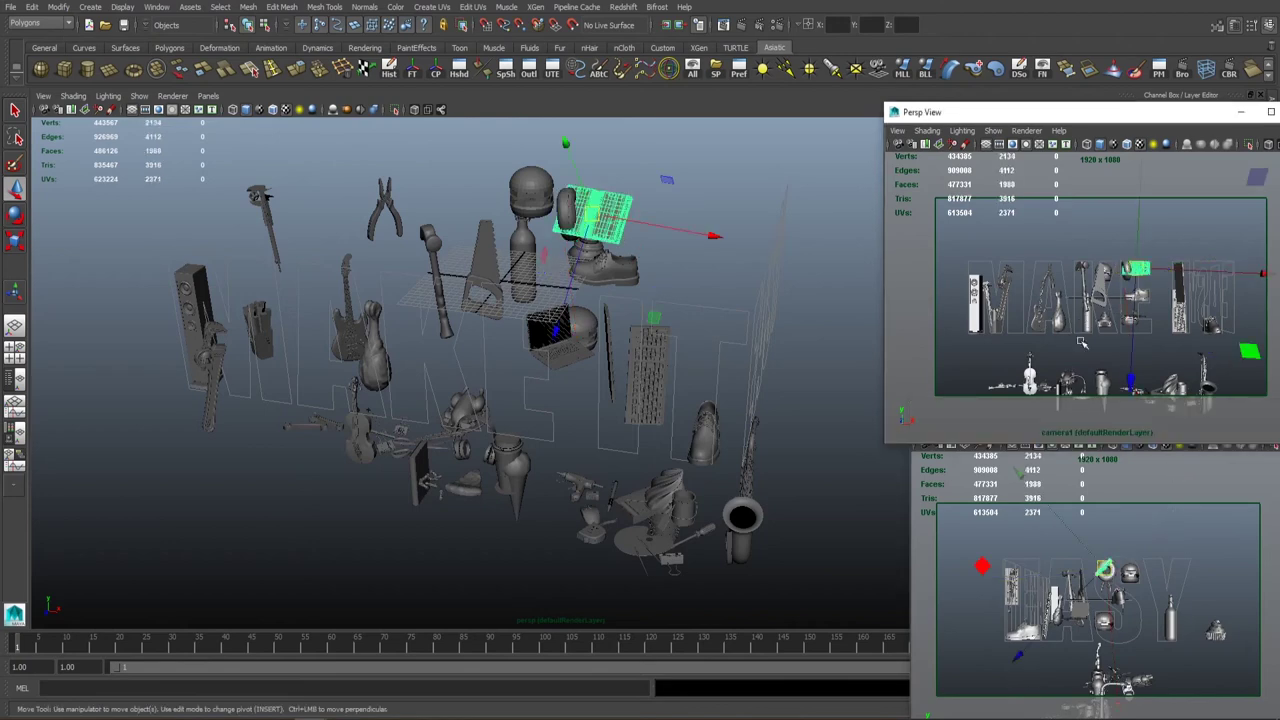
left_click_drag(1123, 313, 1160, 285)
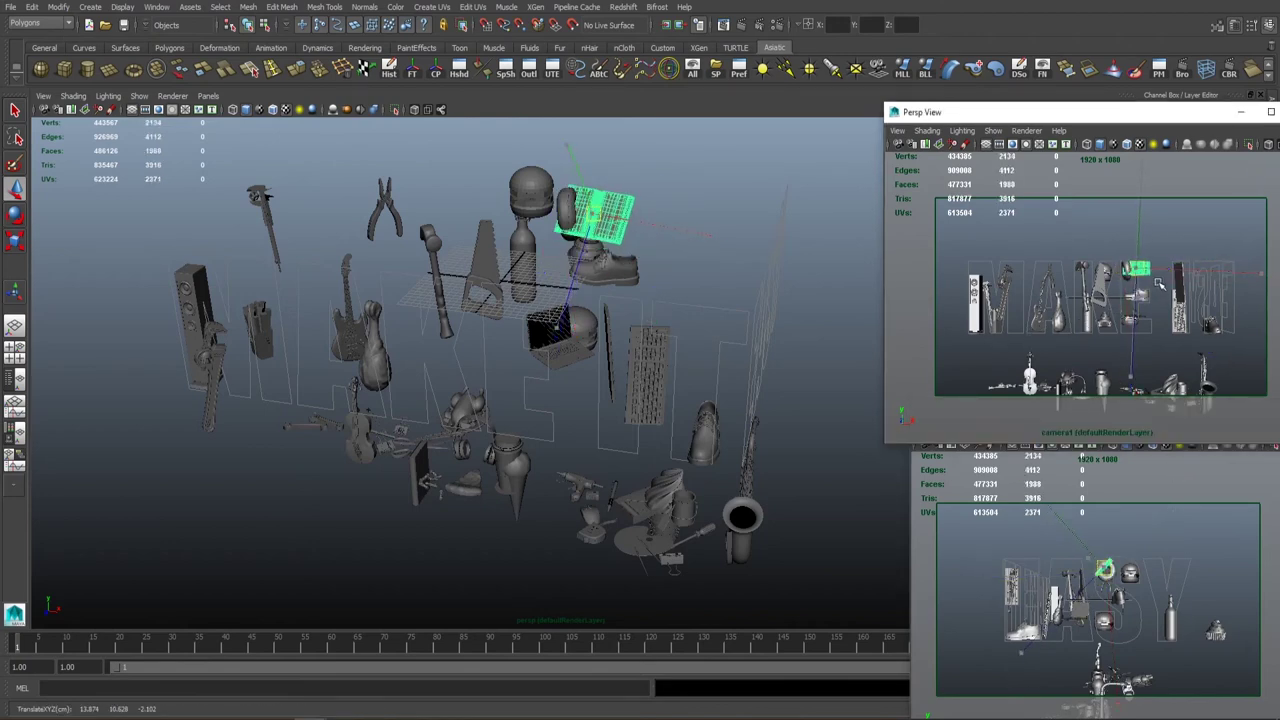
left_click(1160, 286)
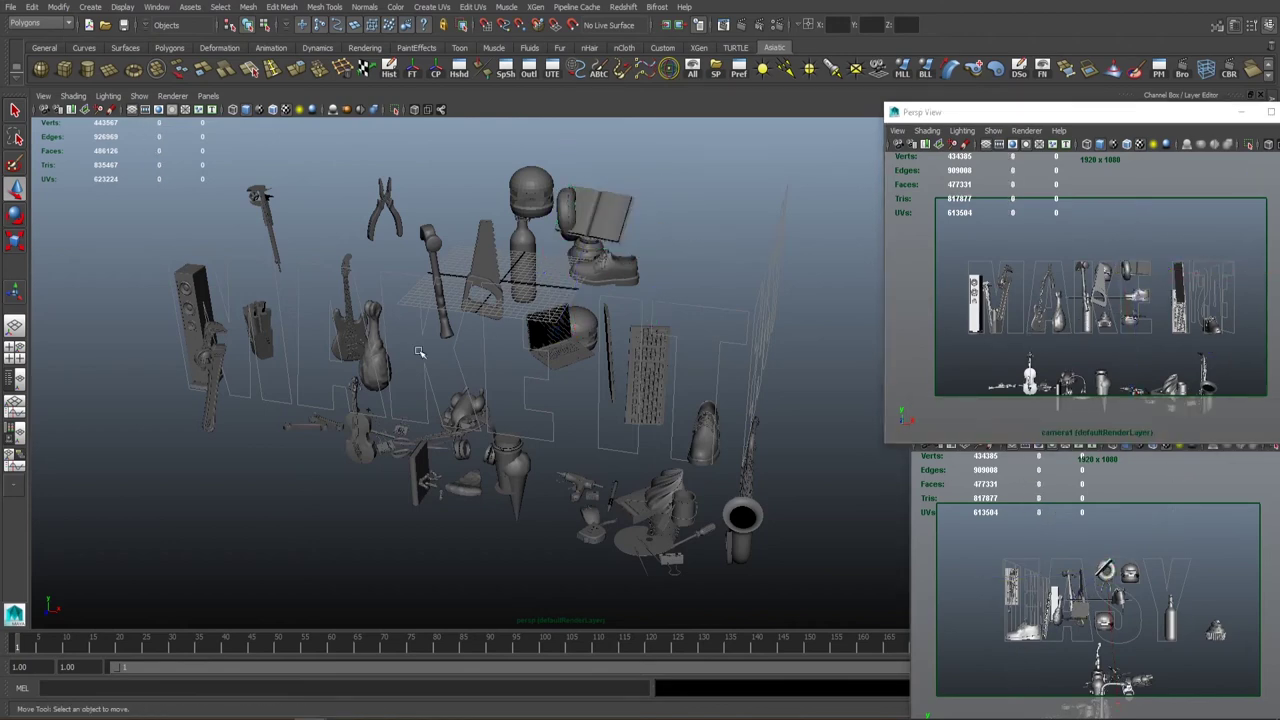
Raise the ice cream cone from the pile to the lower-right curve of the S in EASY.
scroll(440, 352, "down", 4)
left_click(510, 440)
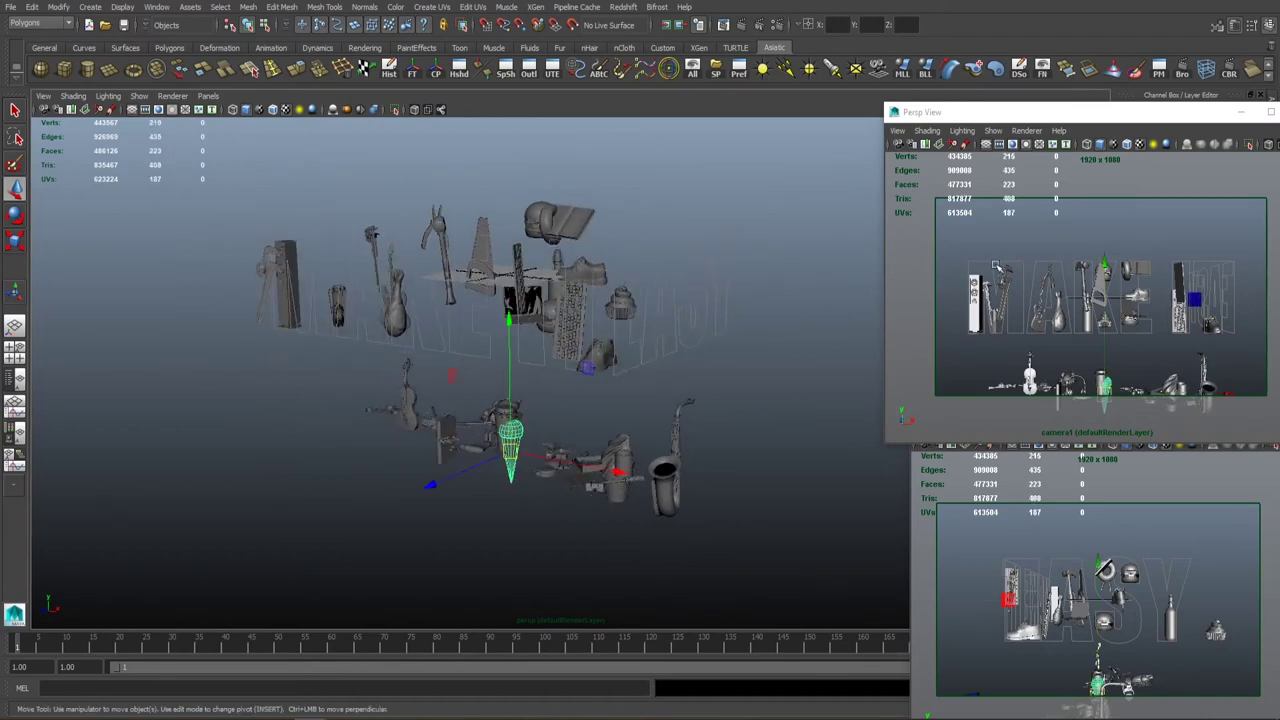
middle_click_drag(1154, 534, 1190, 457)
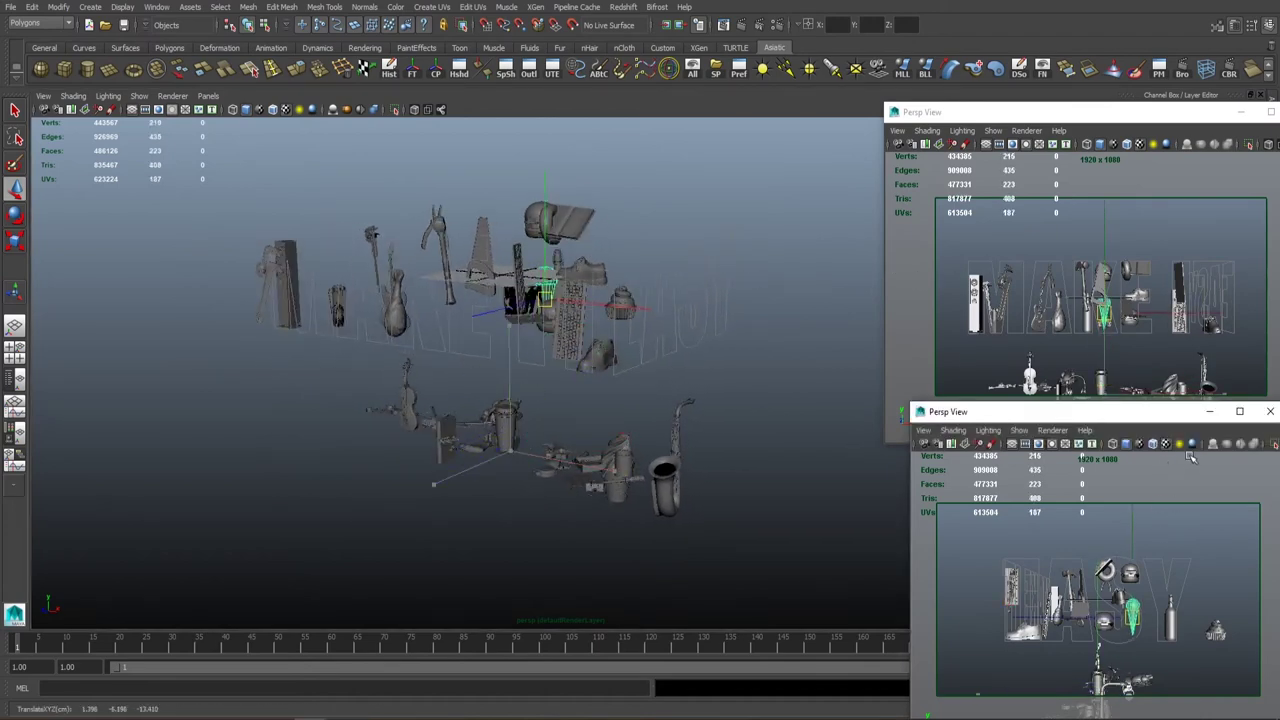
Tilt the ice cream cone to follow the K's lower leg in MAKE and align it there.
key("e")
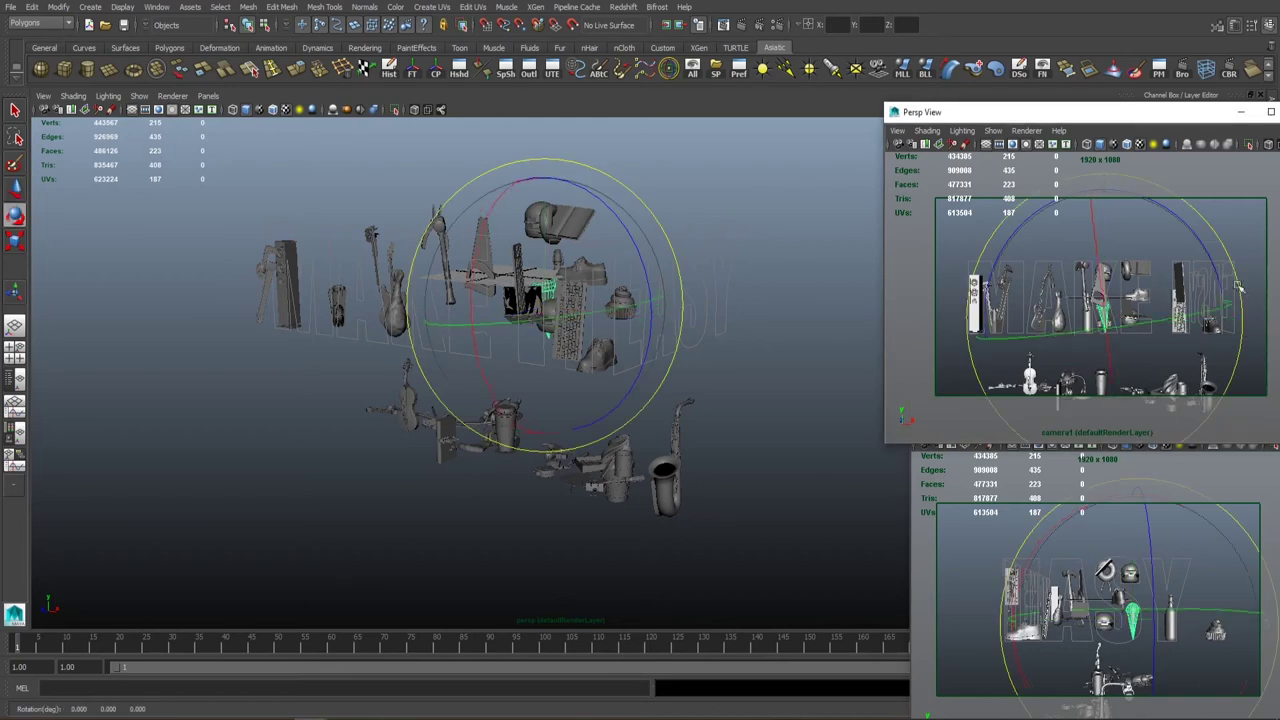
middle_click_drag(1200, 300, 1218, 293)
key("w")
key("e")
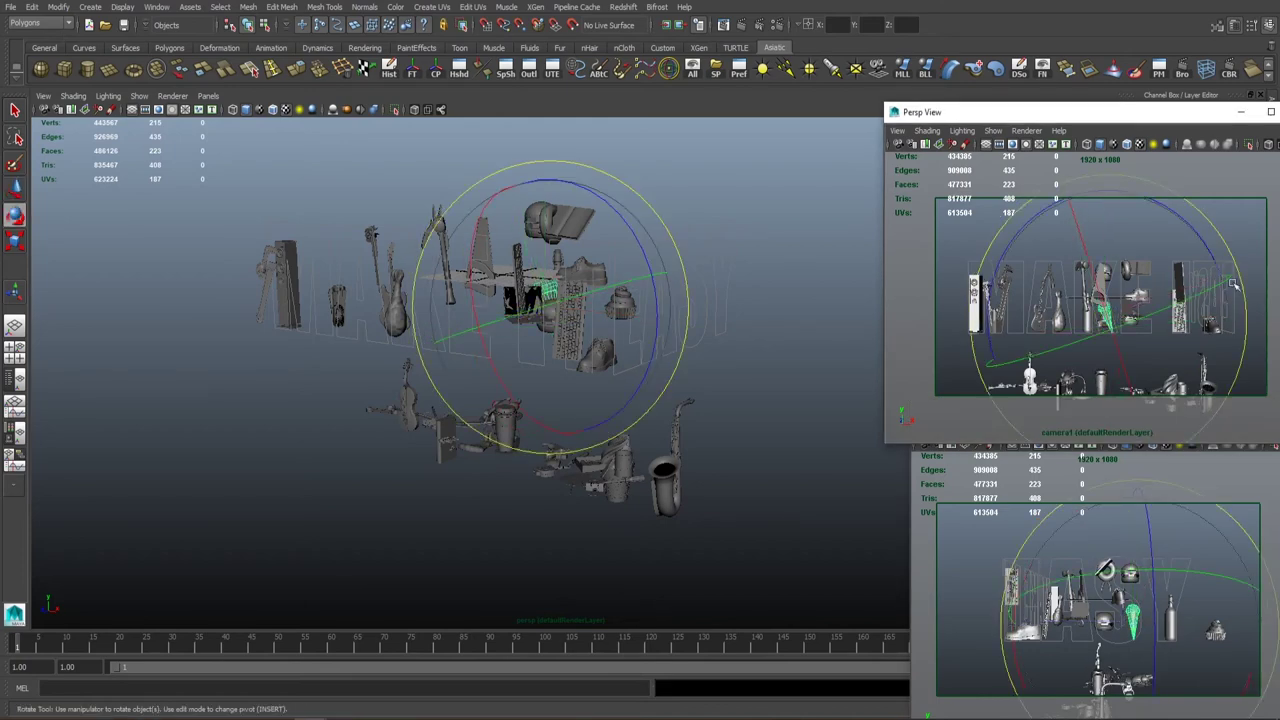
key("w")
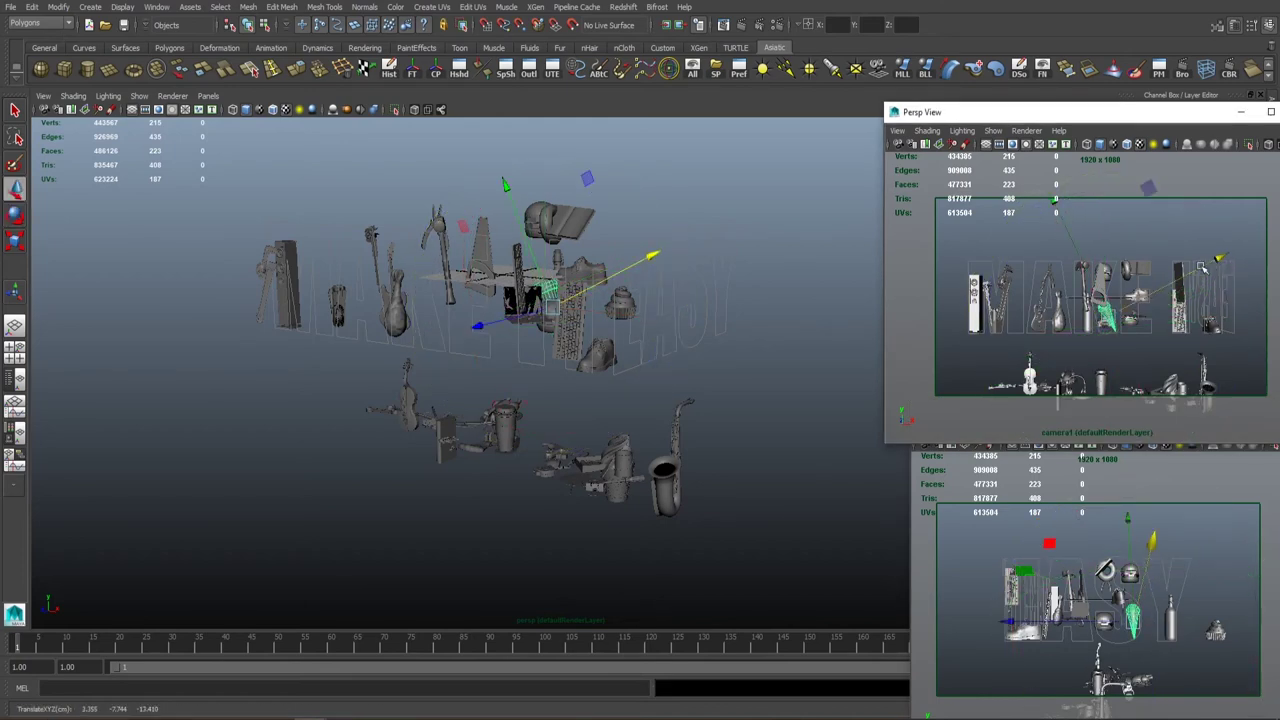
Raise the tall drum from the pile to the lower part of the M's right stem in MAKE and enlarge it slightly.
left_click(612, 468)
left_click(507, 430)
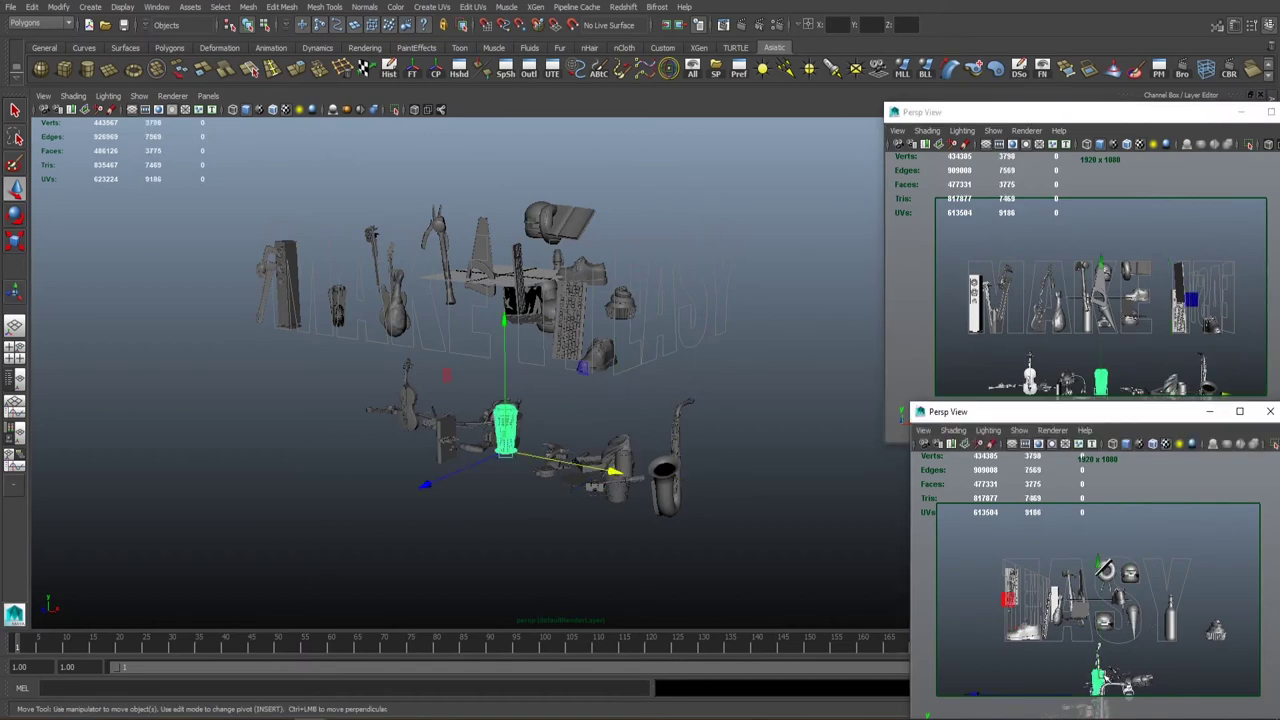
middle_click_drag(584, 456, 588, 470, "alt")
left_click_drag(588, 470, 618, 456, "alt")
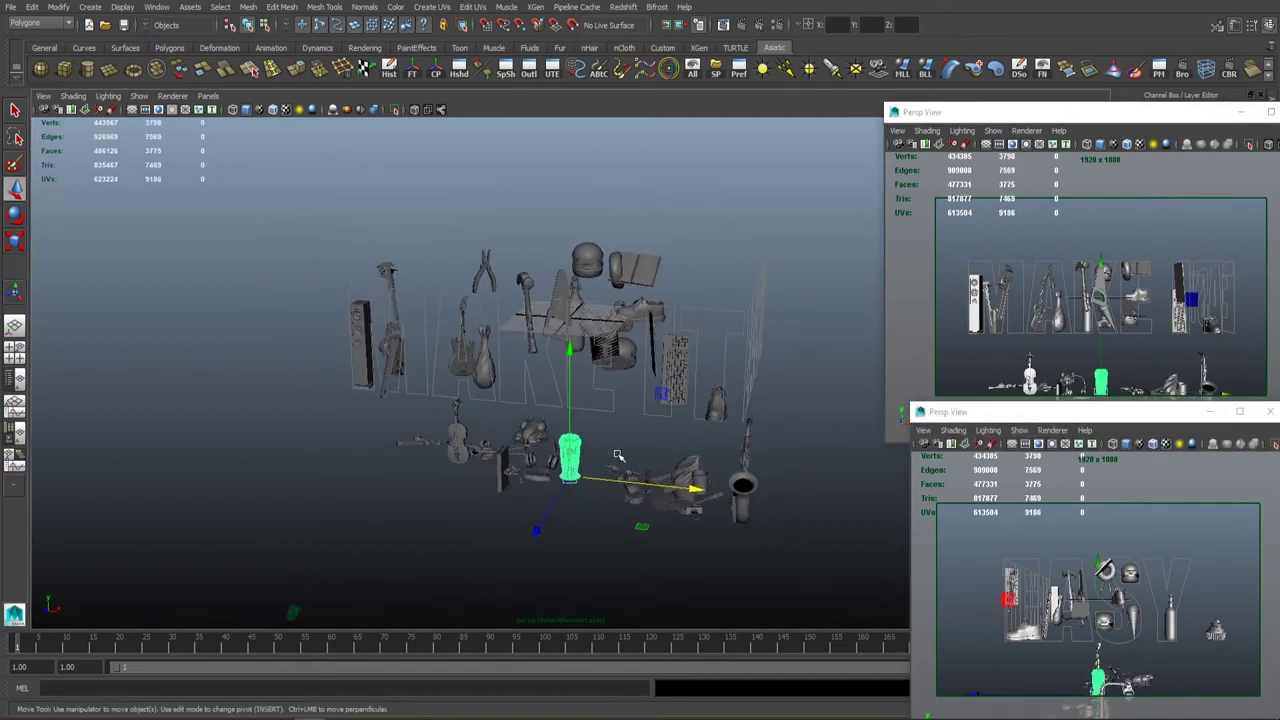
left_click_drag(1000, 392, 1012, 322)
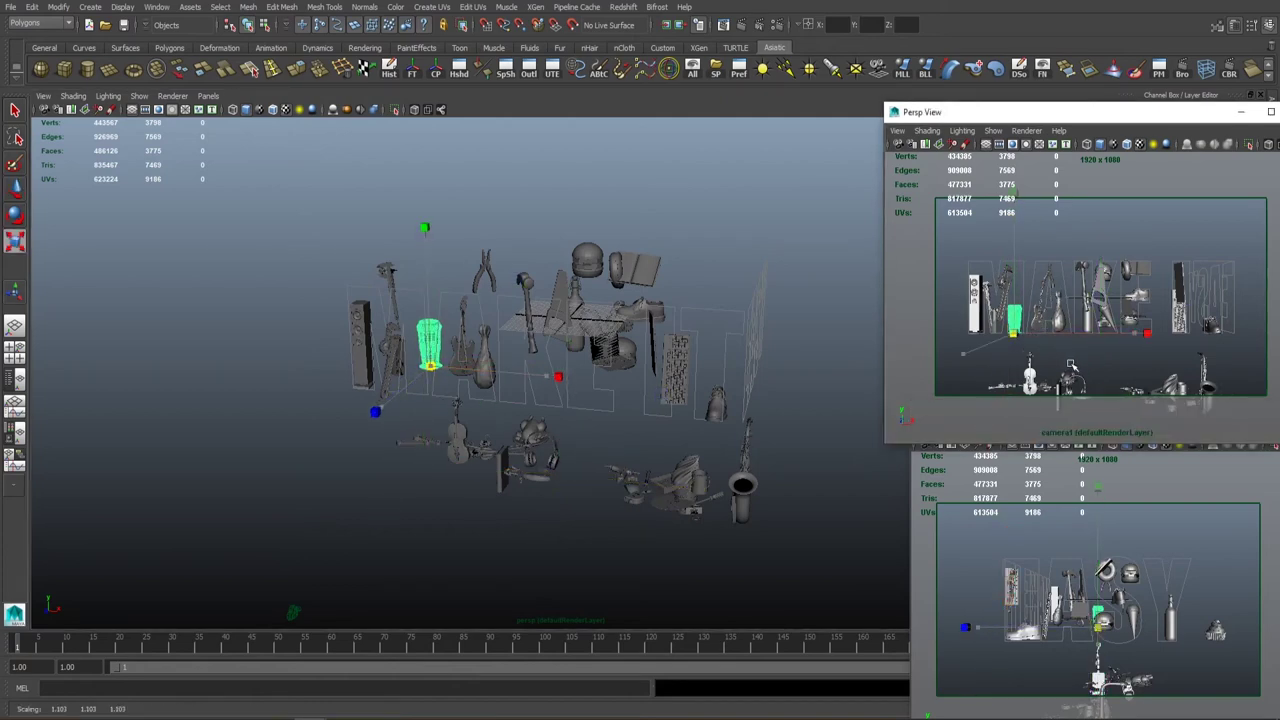
Try the drum on the stem of the Y in EASY, realigning it with the M's right stem in MAKE.
middle_click_drag(1154, 527, 1162, 572)
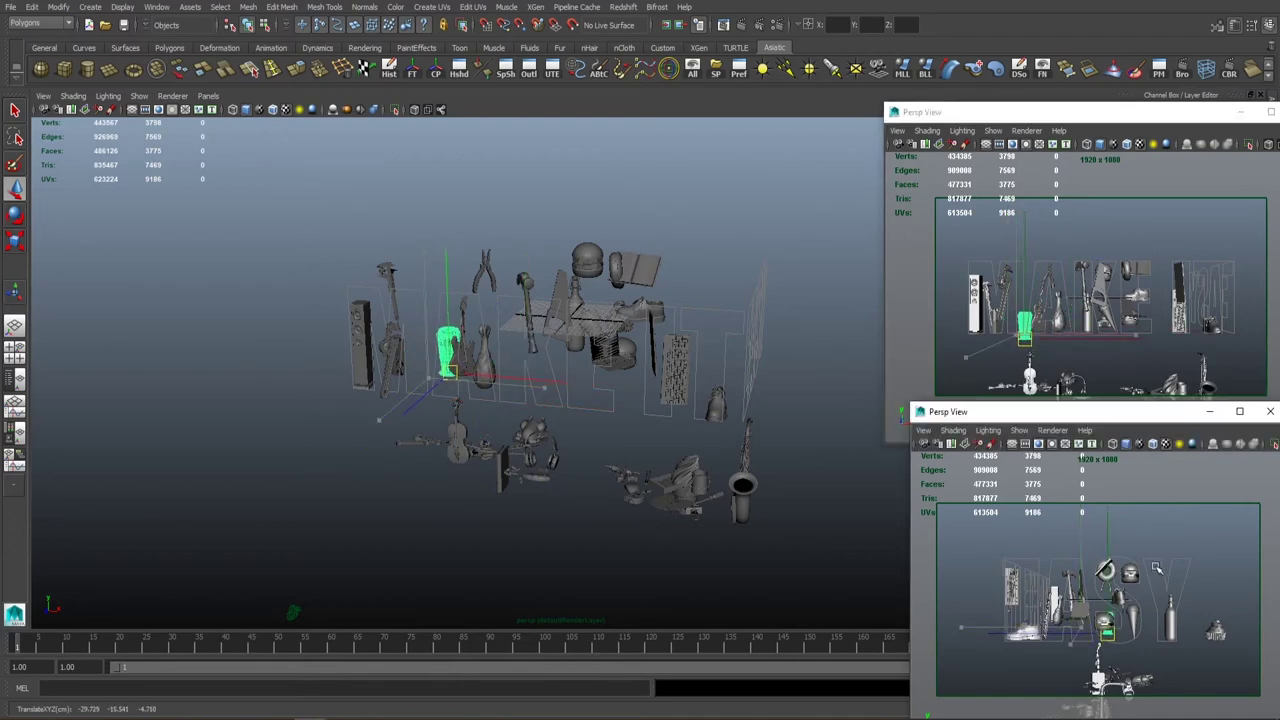
middle_click_drag(1066, 372, 1058, 367)
middle_click_drag(1144, 538, 1204, 573)
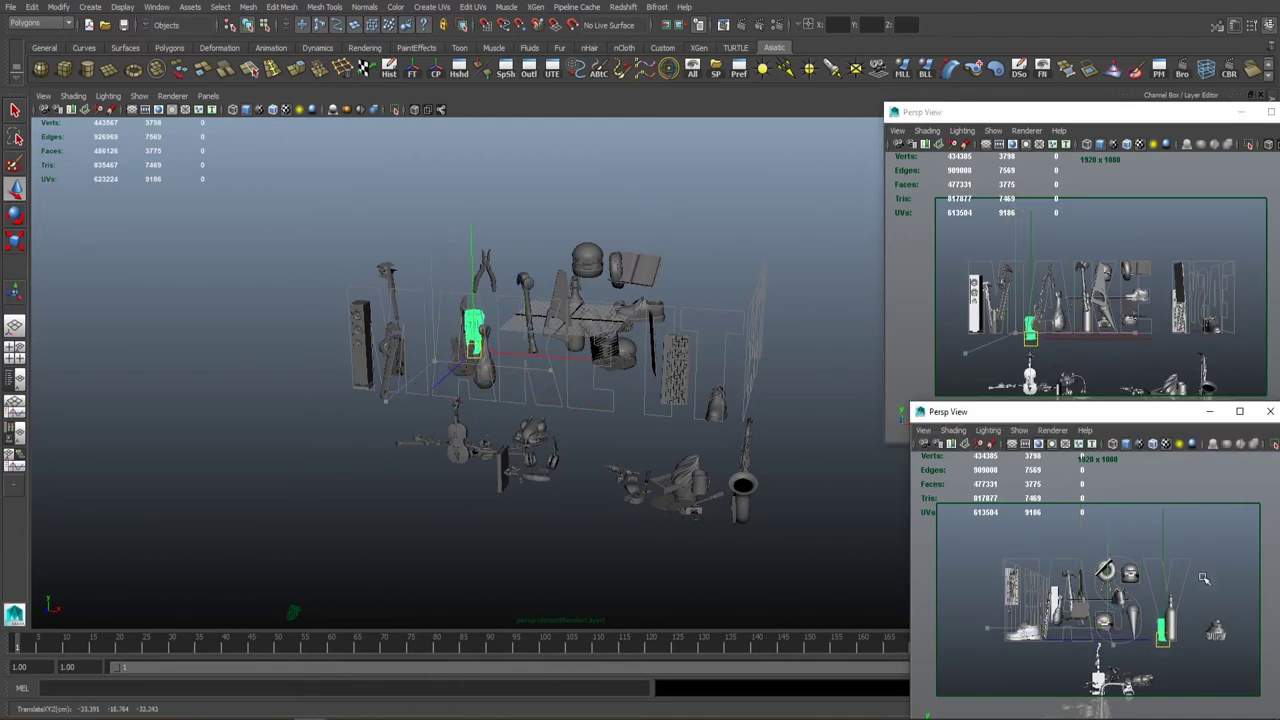
middle_click_drag(1030, 336, 1010, 335)
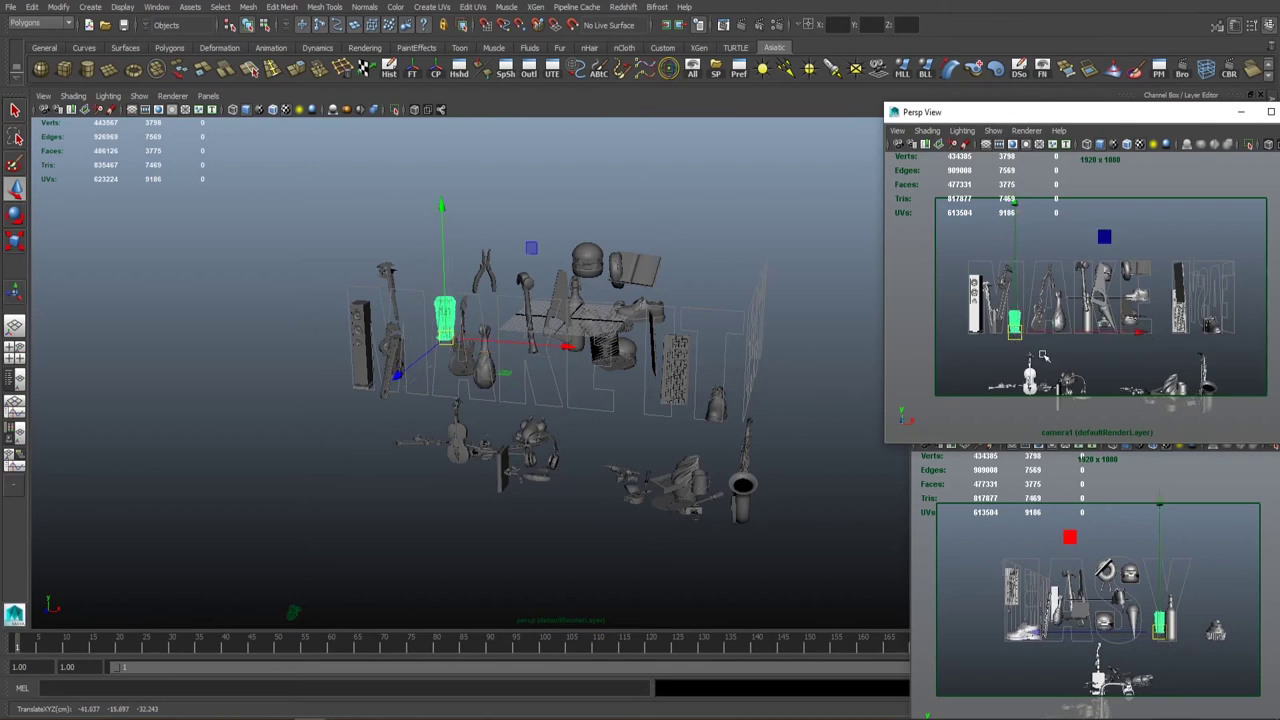
Move the drum to the S's lower-right curve in EASY, enlarge it, and realign it with the M's right stem in MAKE.
middle_click_drag(1176, 584, 1149, 587)
middle_click_drag(1005, 350, 1101, 378)
key("r")
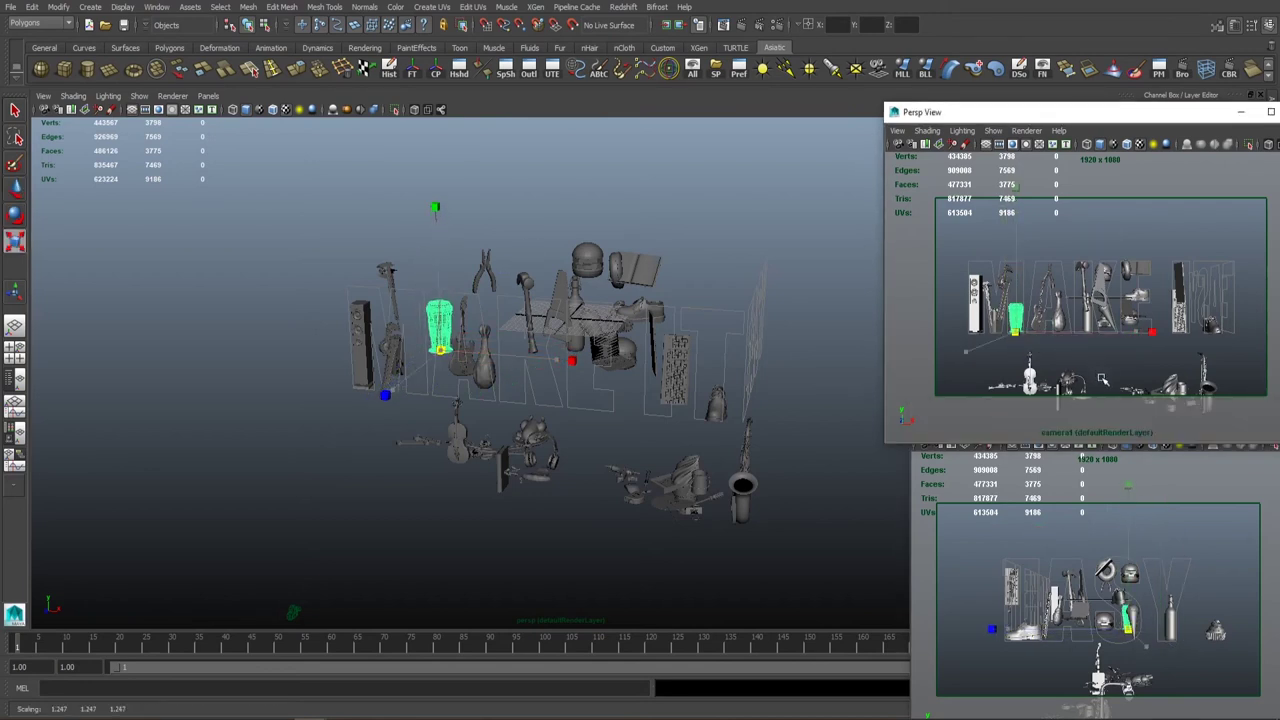
key("w")
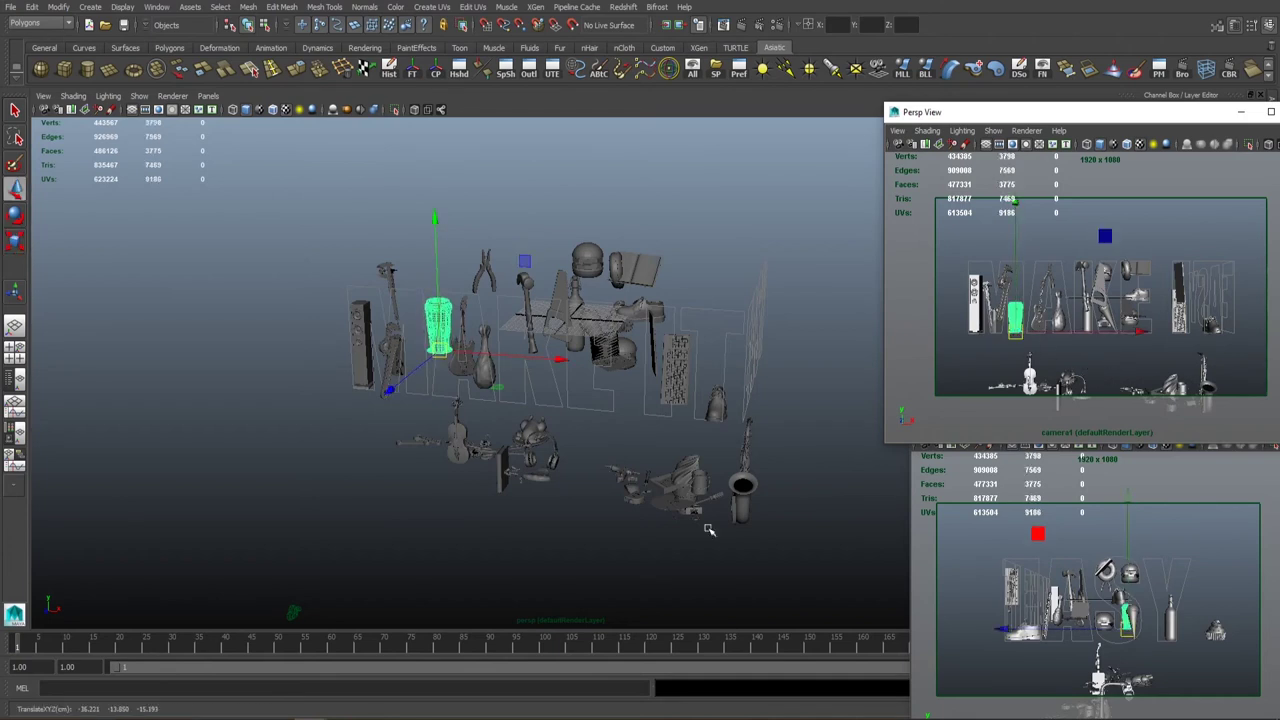
Deselect the drum and save the scene.
left_click(708, 530)
left_click_drag(708, 530, 650, 452, "alt")
key("ctrl+s")
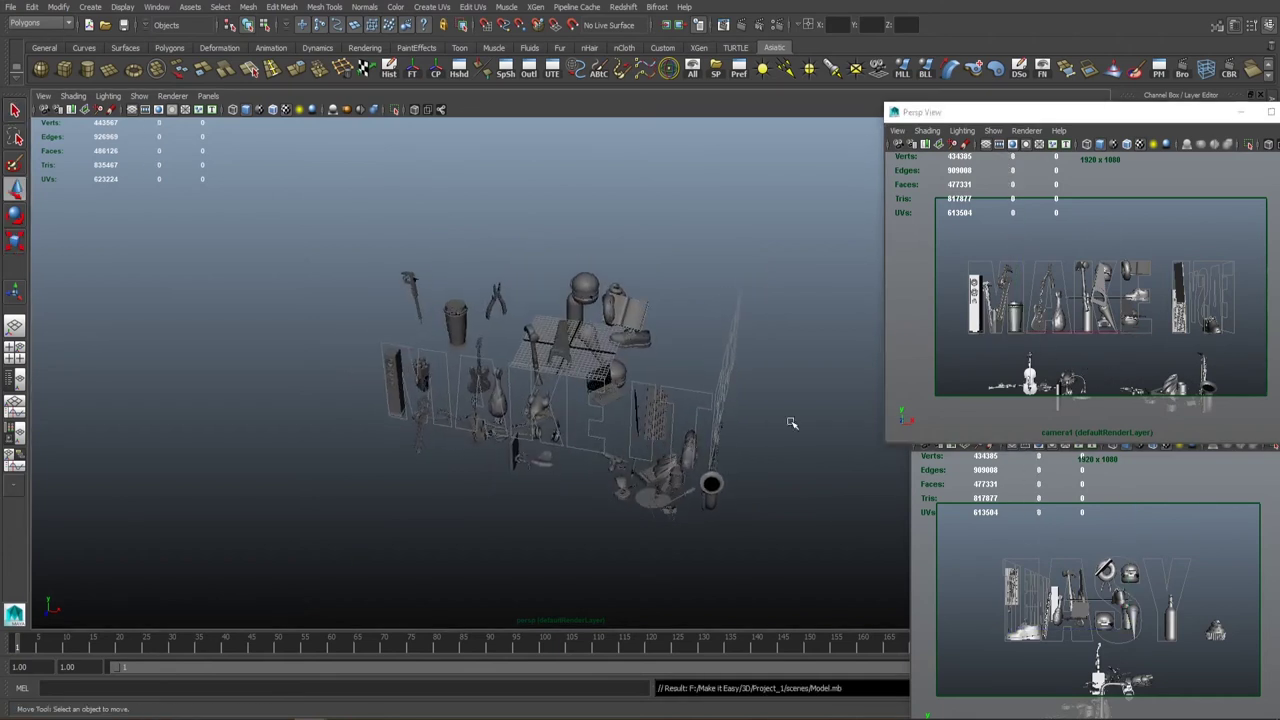
Raise the headphones from the pile to the top of the A in MAKE and the S's upper-left curve in EASY.
left_click_drag(690, 291, 560, 470, "alt")
left_click(553, 468)
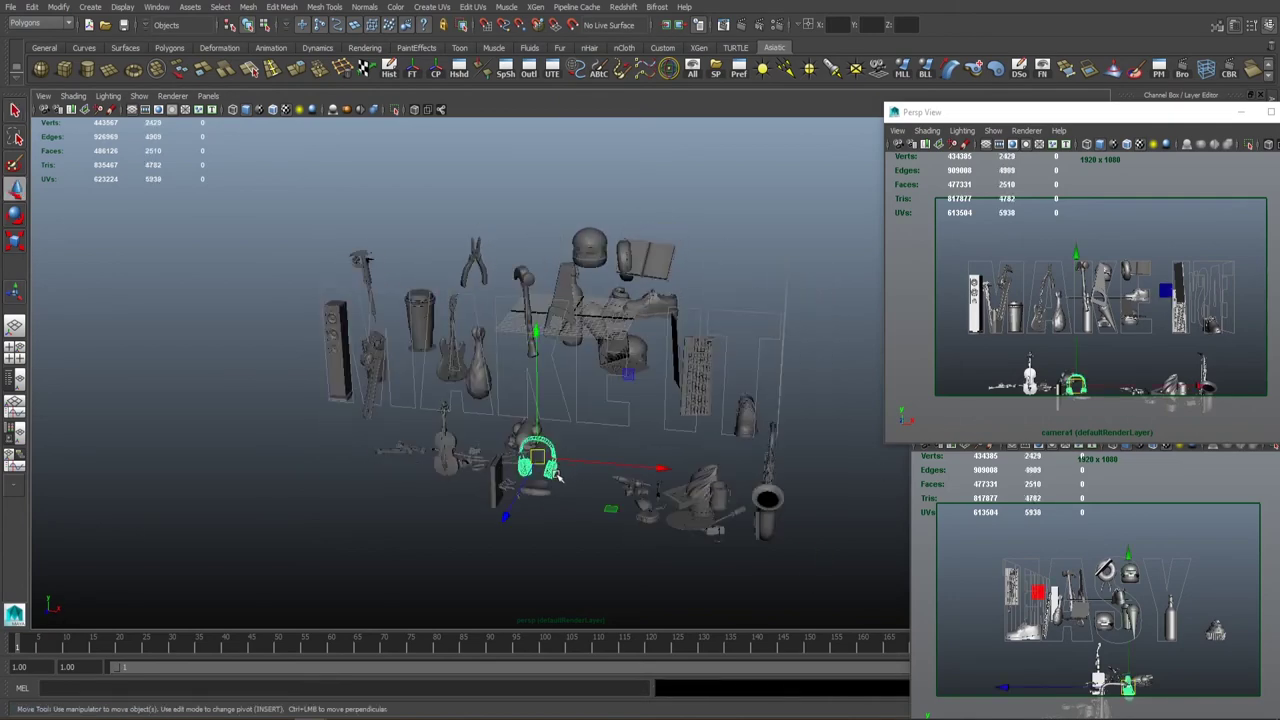
middle_click_drag(1092, 406, 1097, 380)
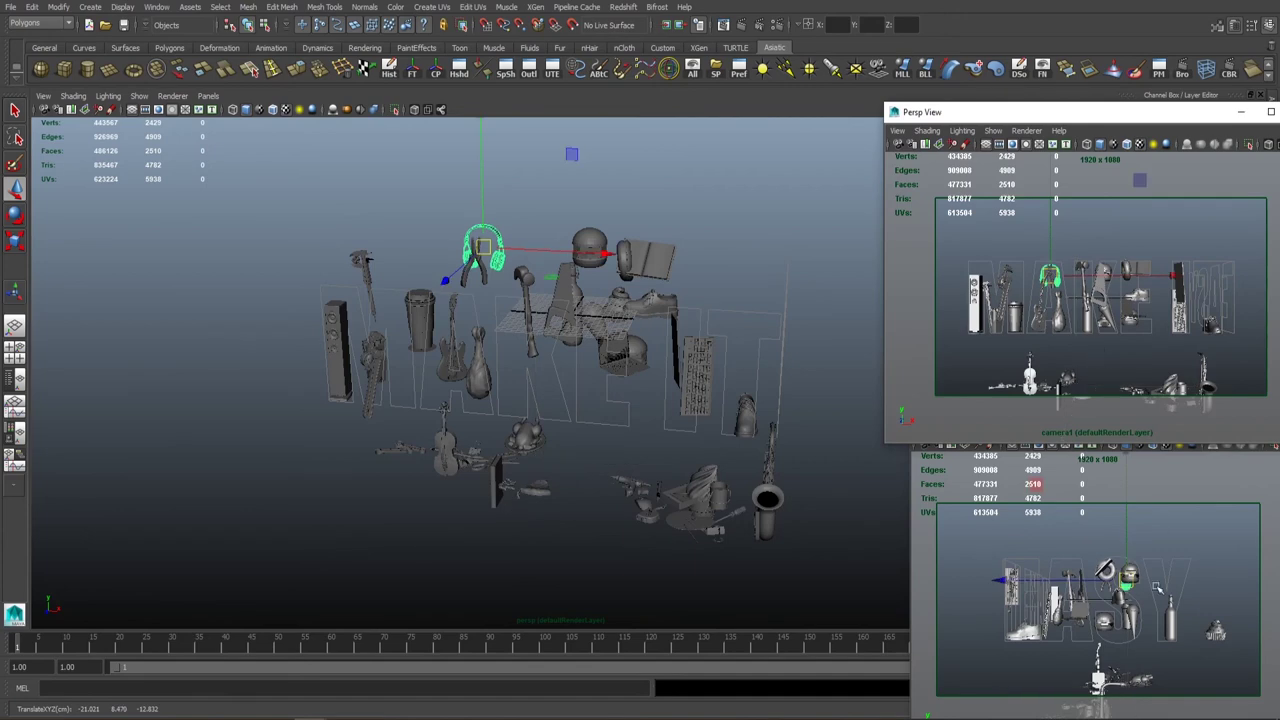
middle_click_drag(1157, 589, 1105, 582)
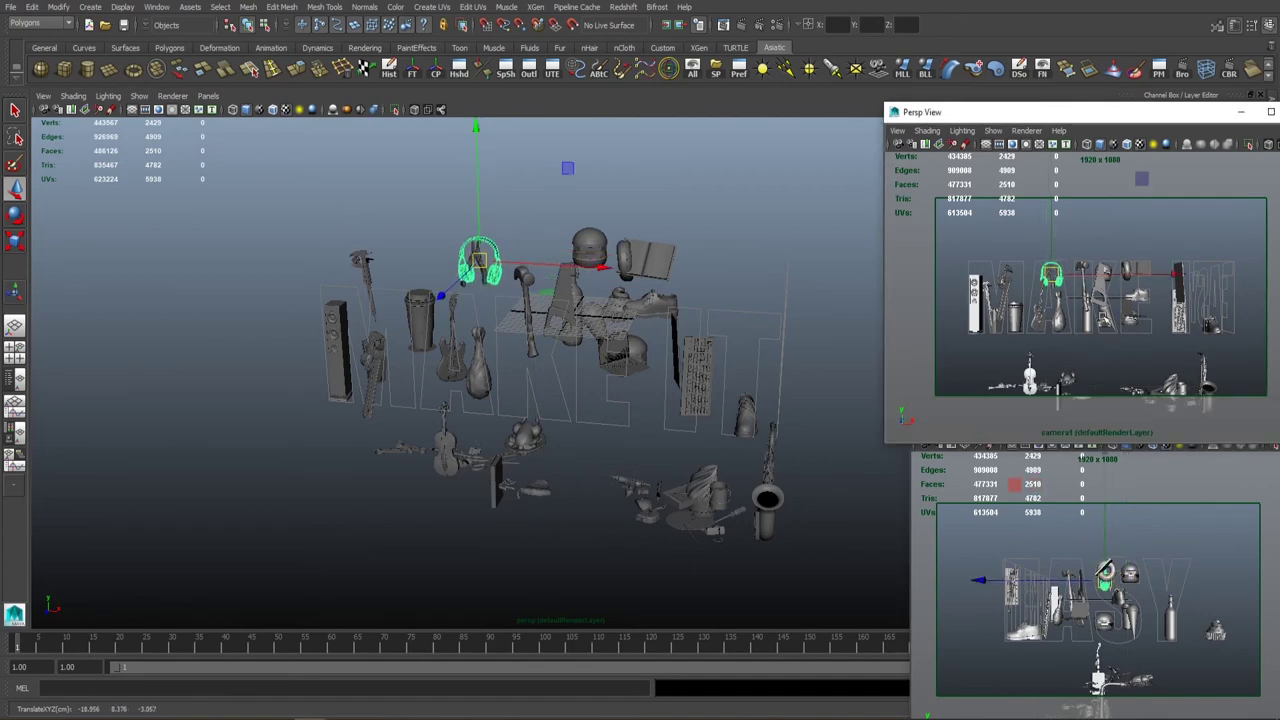
Deselect the headphones and save the scene.
left_click(763, 236)
left_click_drag(763, 236, 540, 437, "alt")
key("ctrl+s")
Raise the squat model beside the violin to the E's bottom arm in MAKE, then rotate and scale it to fit.
left_click(530, 435)
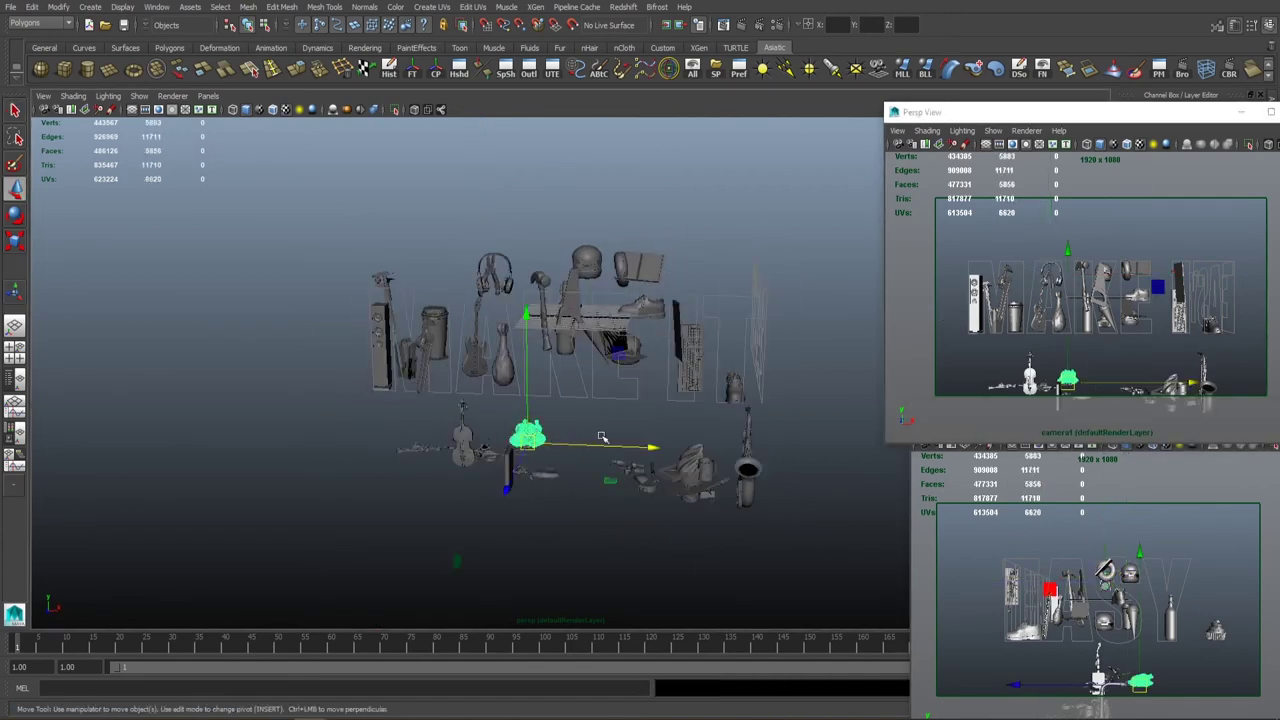
middle_click_drag(1057, 390, 1137, 340)
key("e")
key("w")
key("e")
key("w")
key("r")
key("w")
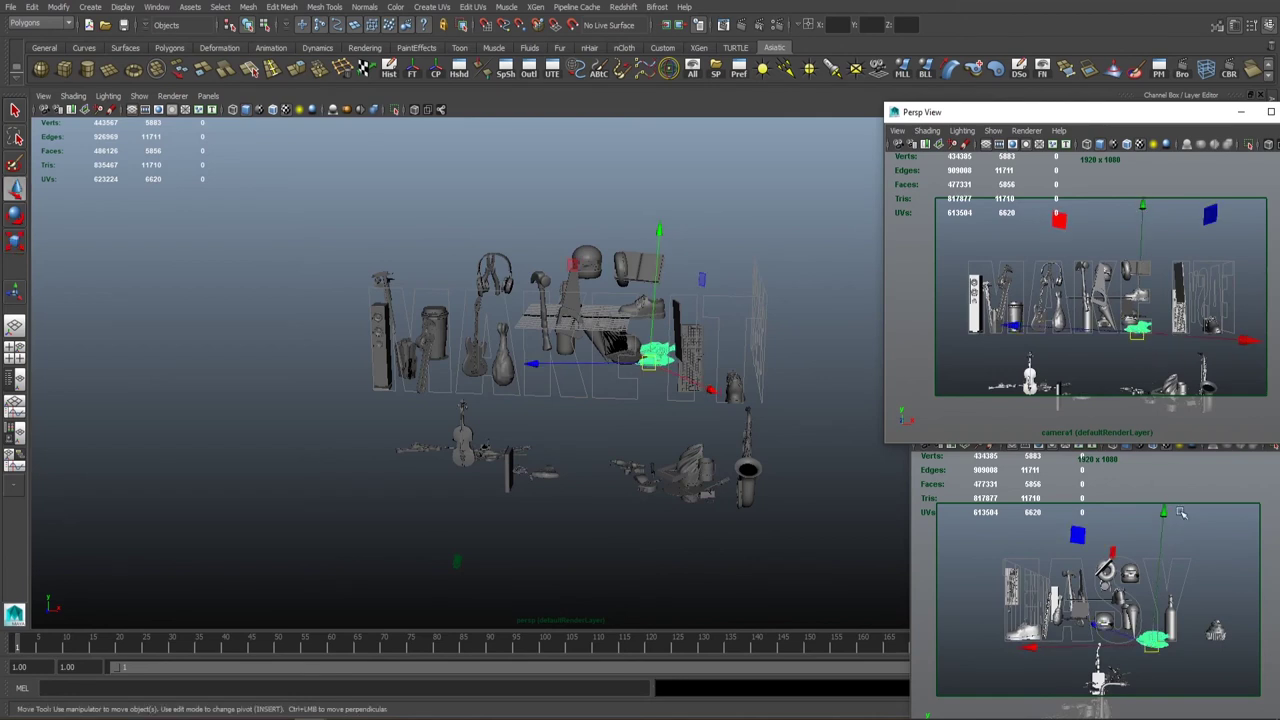
Position the squat model on the S's bottom curve in EASY, enlarge it slightly, realign it with the E's bottom arm, and deselect it.
middle_click_drag(1190, 522, 1153, 518)
middle_click(1160, 370)
key("r")
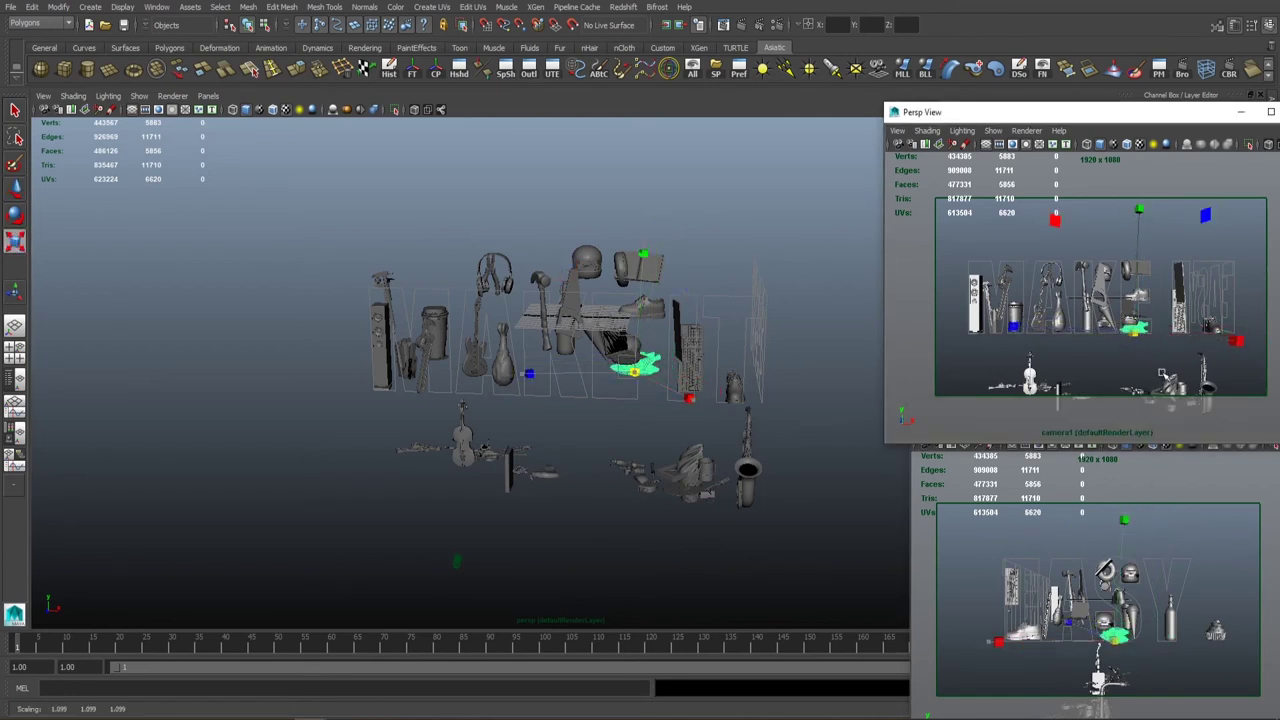
key("w")
middle_click_drag(1160, 370, 1183, 384)
middle_click(1164, 544)
left_click(1164, 544)
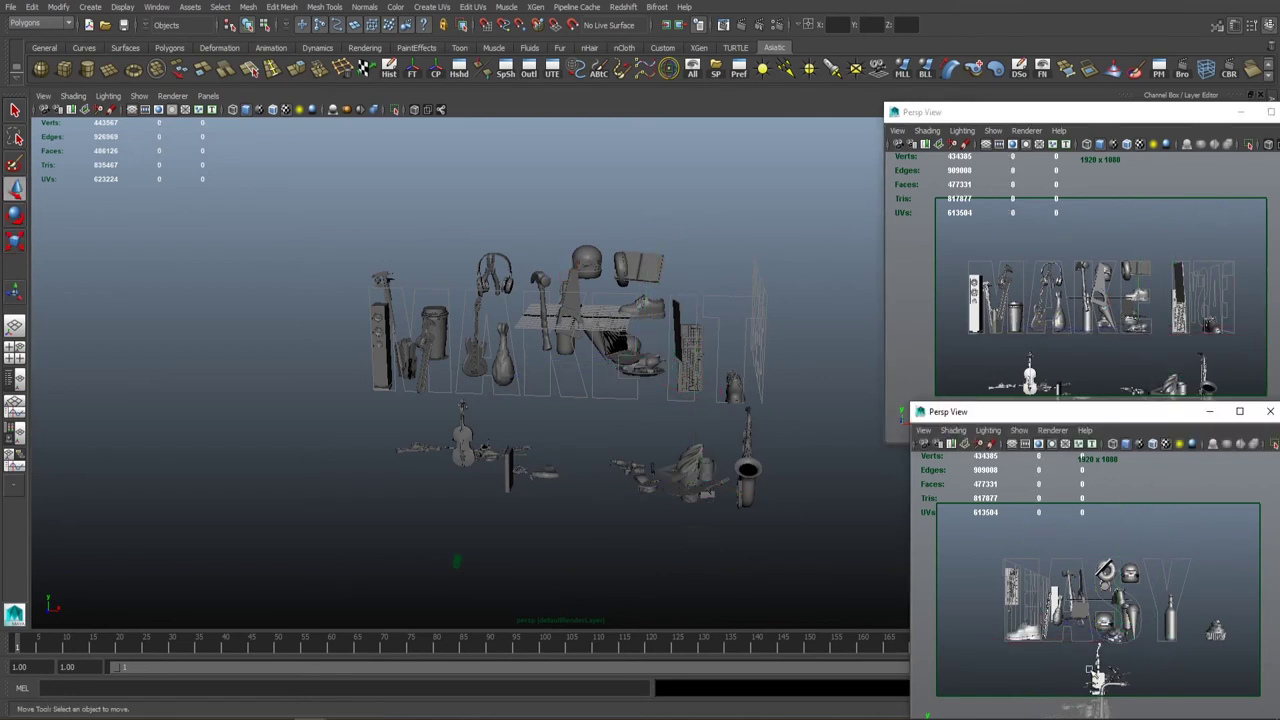
Raise the violin from the pile to the K's left stem in MAKE and position it on the A's lower right leg in EASY.
left_click(1100, 665)
right_click_drag(470, 460, 540, 470, "alt")
left_click_drag(470, 457, 666, 418)
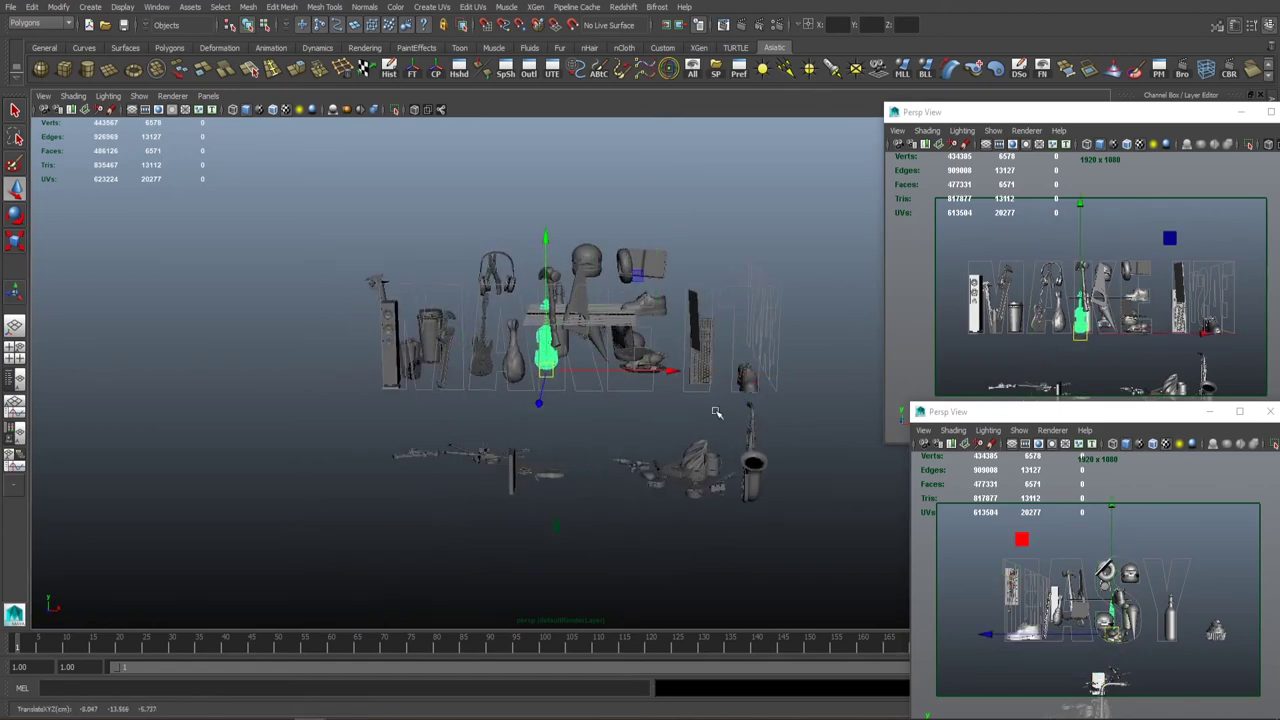
left_click(1106, 613)
key("ctrl+z")
key("ctrl+z")
key("ctrl+z")
key("ctrl+z")
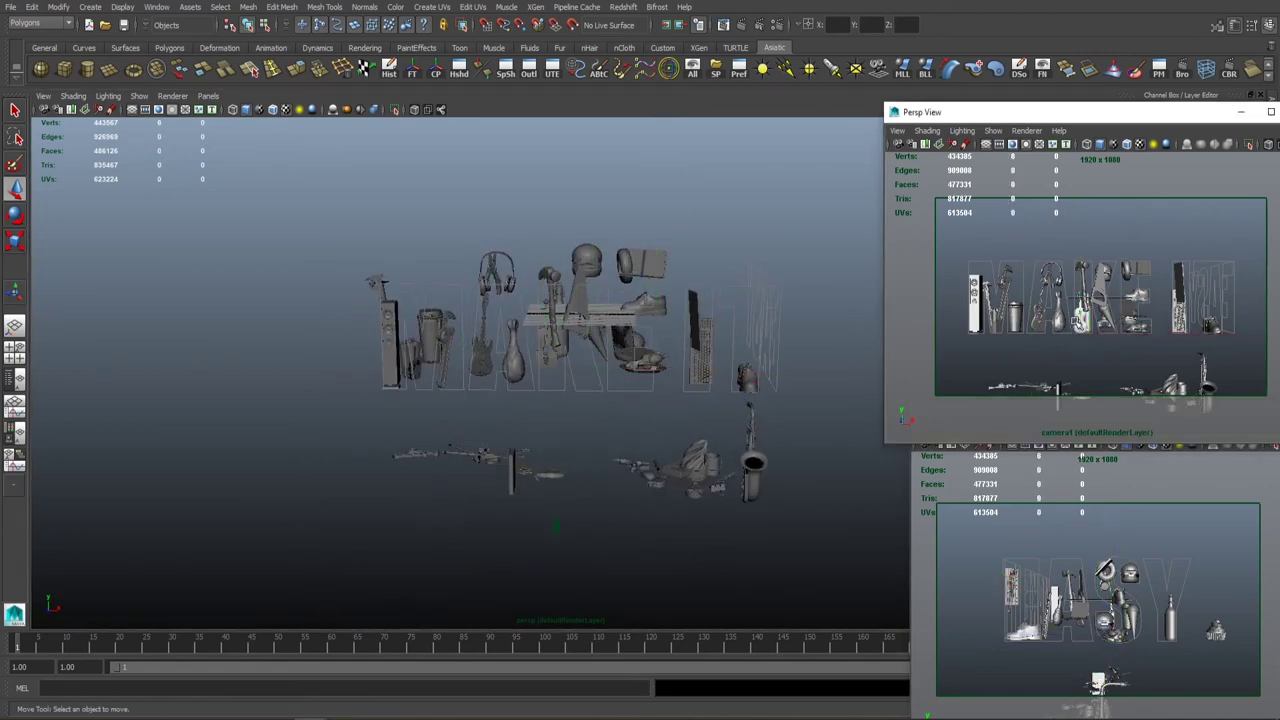
left_click_drag(1112, 632, 1085, 635)
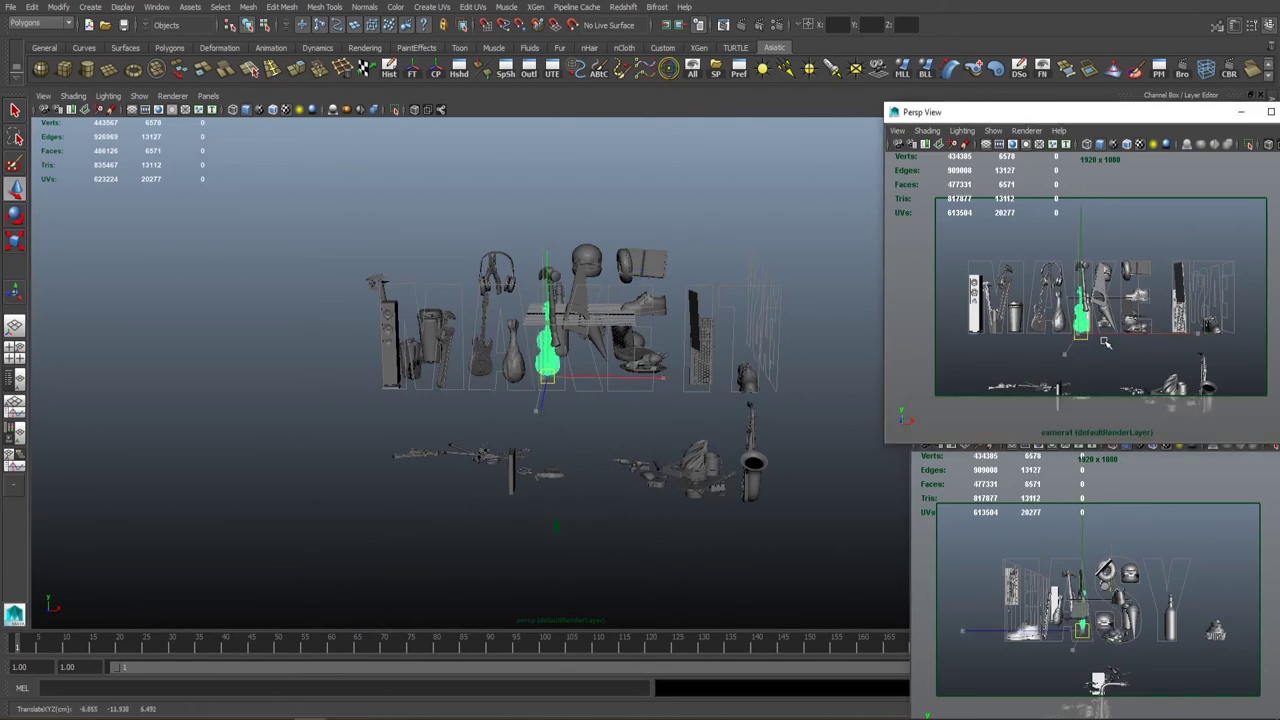
Raise the thin rectangular slab from the pile to the lower part of the A's left leg in EASY.
left_click(531, 508)
right_click_drag(531, 508, 660, 420, "alt")
left_click(798, 470)
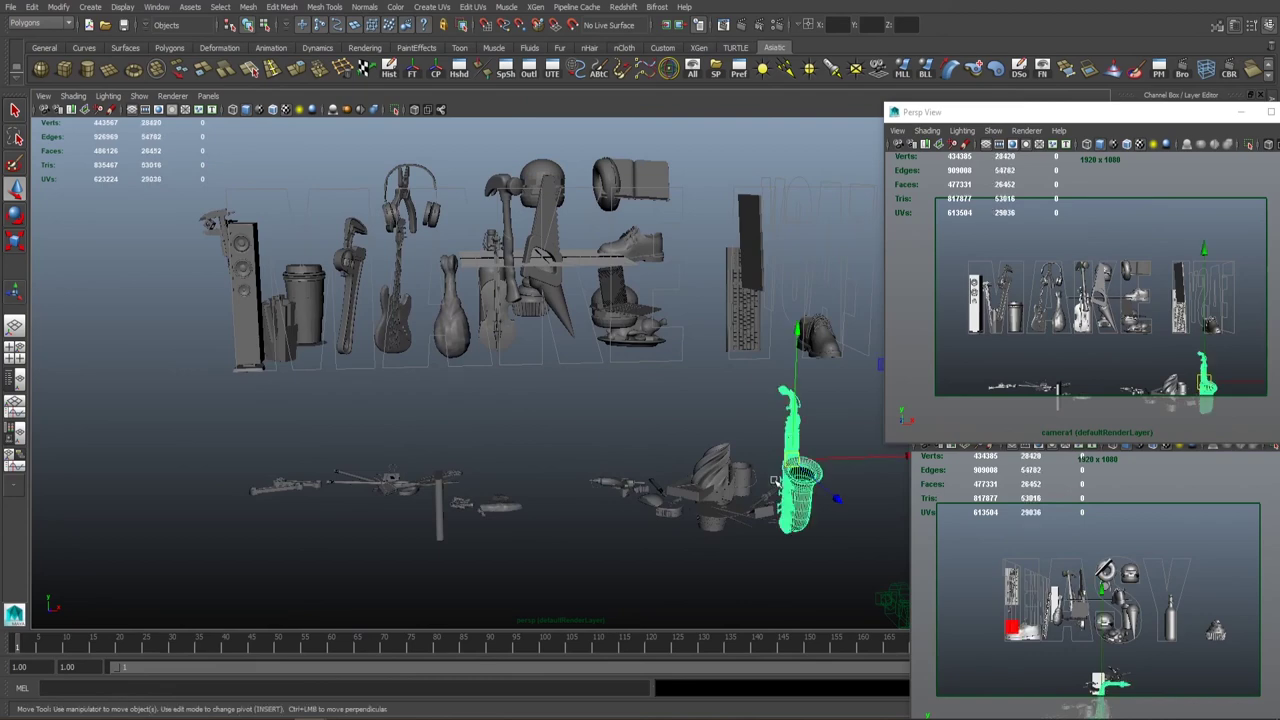
left_click_drag(798, 470, 595, 484, "alt")
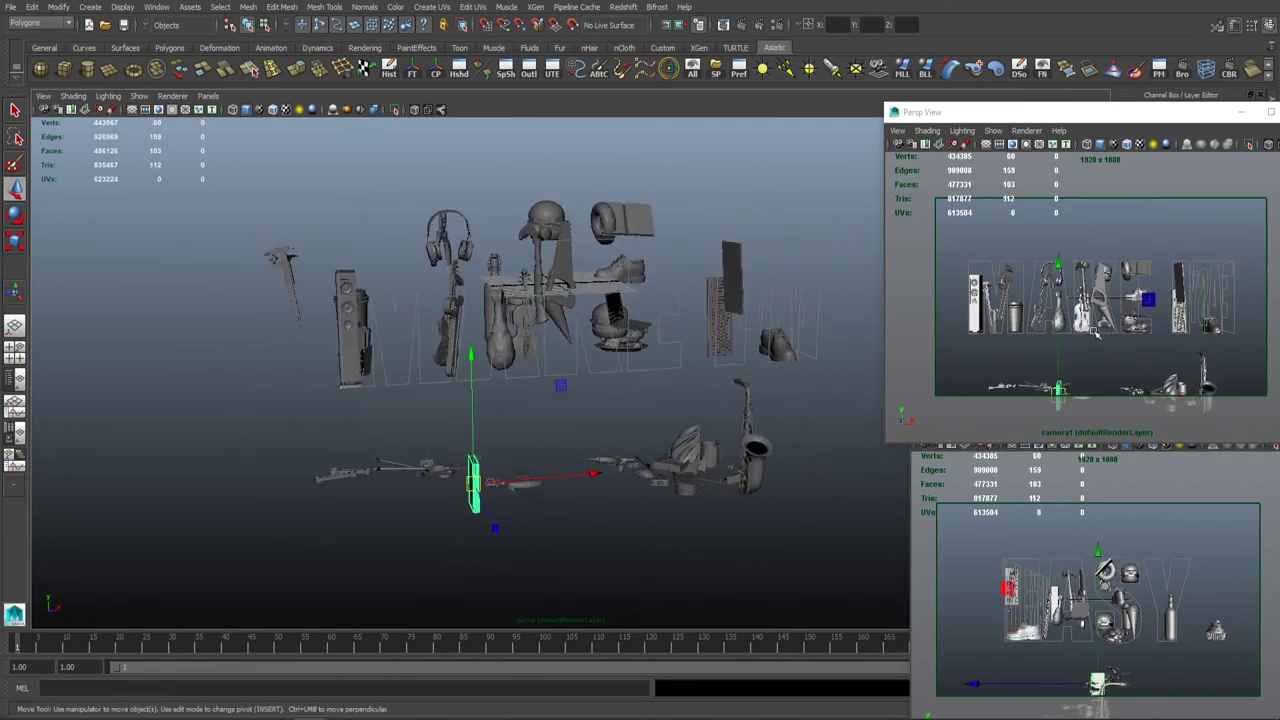
left_click(1169, 567)
left_click(1055, 620)
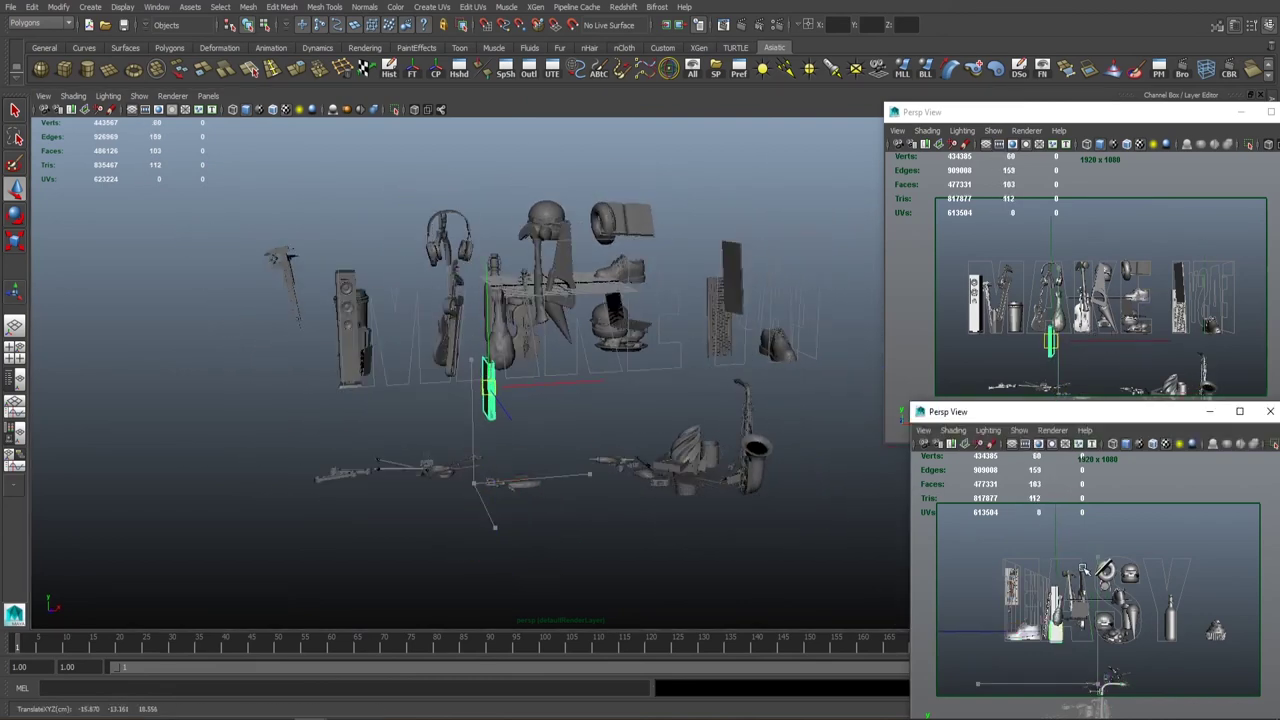
Rotate the slab and nudge its height to fit the A's left leg in EASY.
key("e")
left_click_drag(998, 632, 1035, 663)
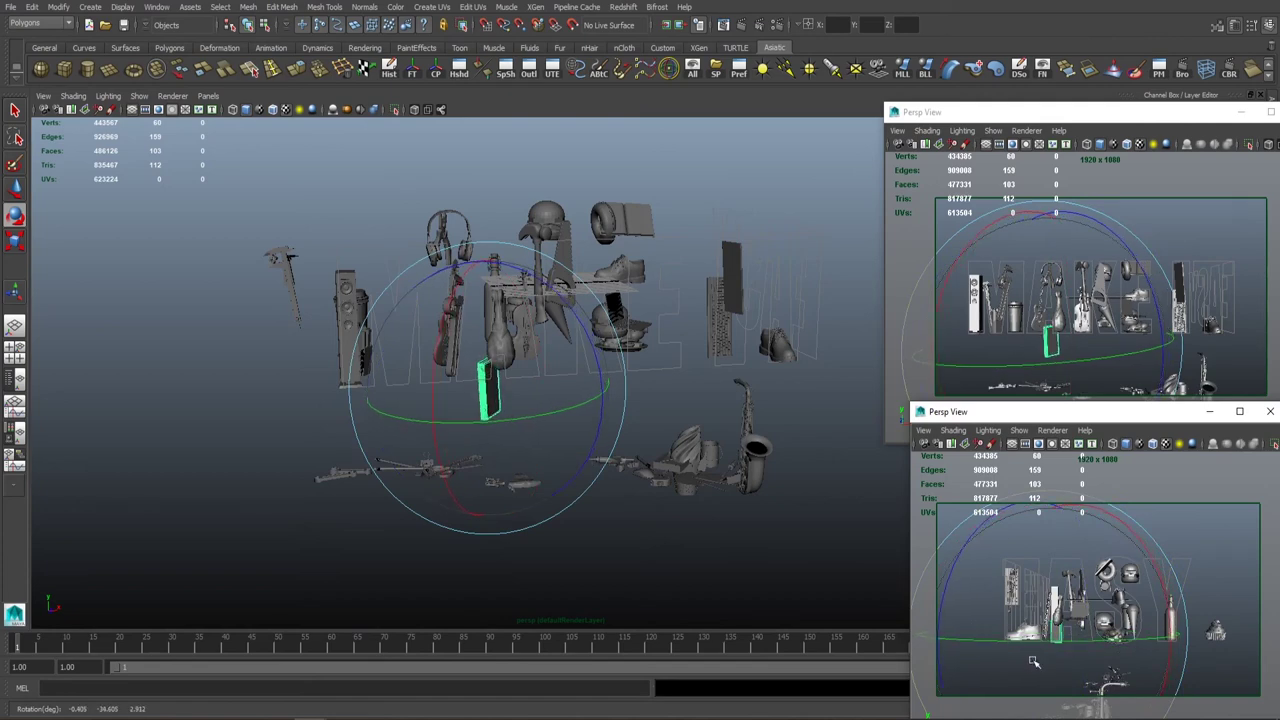
key("w")
left_click_drag(1136, 645, 1140, 640)
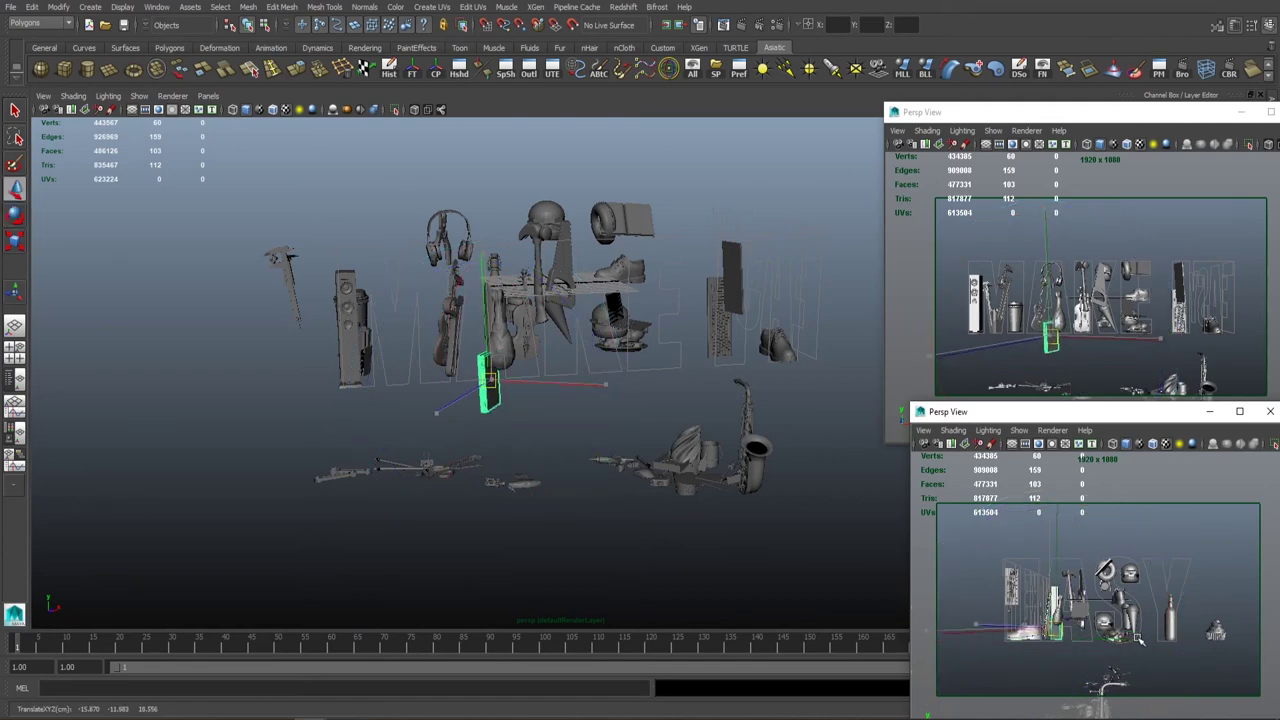
Move the slab to the lower half of the I in IT and realign it with the A's left leg in EASY.
key("e")
key("r")
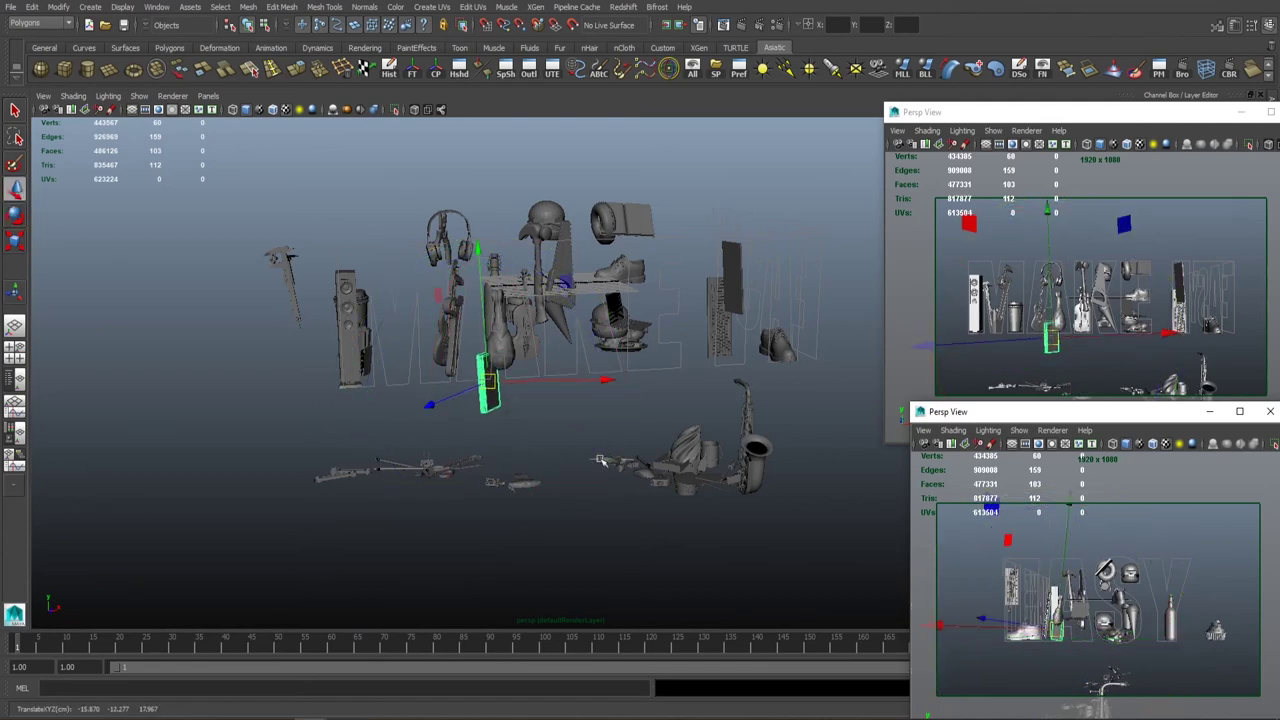
left_click(1066, 352)
left_click_drag(1066, 352, 1182, 320)
left_click(1078, 456)
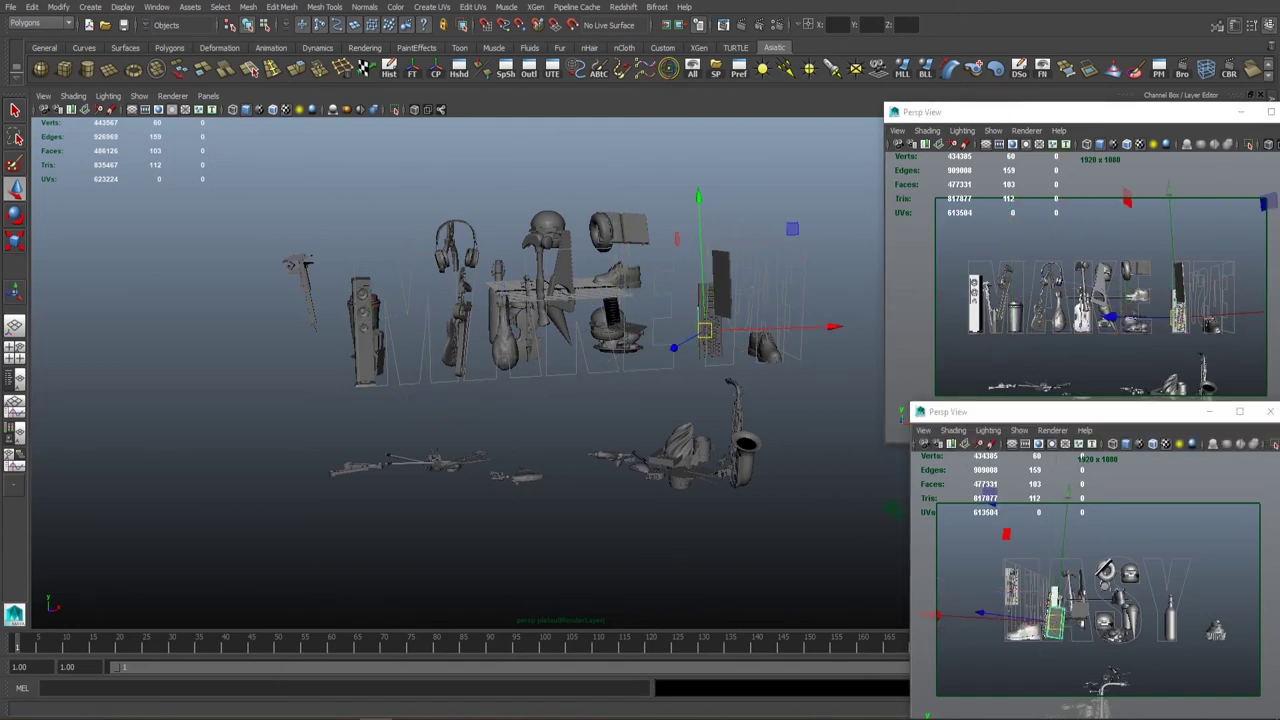
Raise the squat cone-shaped model from the pile to the M's top corner above the speaker and the A's upper part in EASY.
left_click_drag(600, 360, 571, 420, "alt")
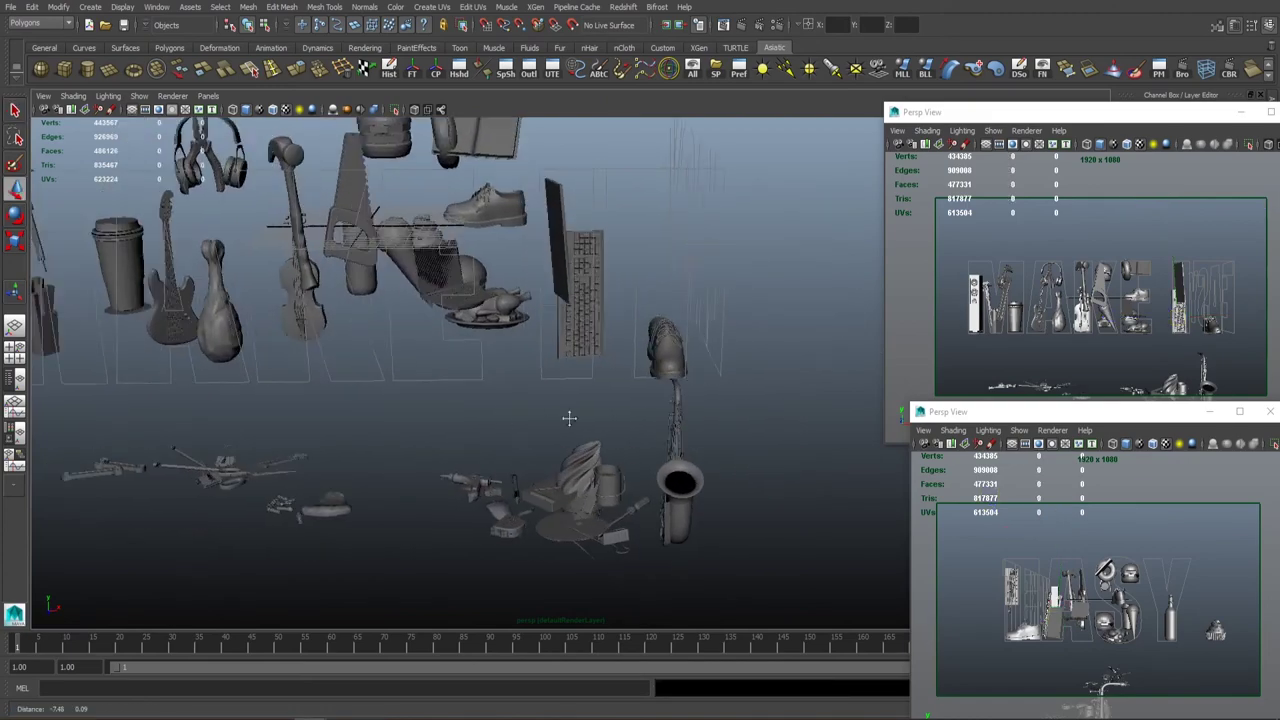
left_click(388, 500)
left_click_drag(451, 485, 527, 438, "alt")
key("e")
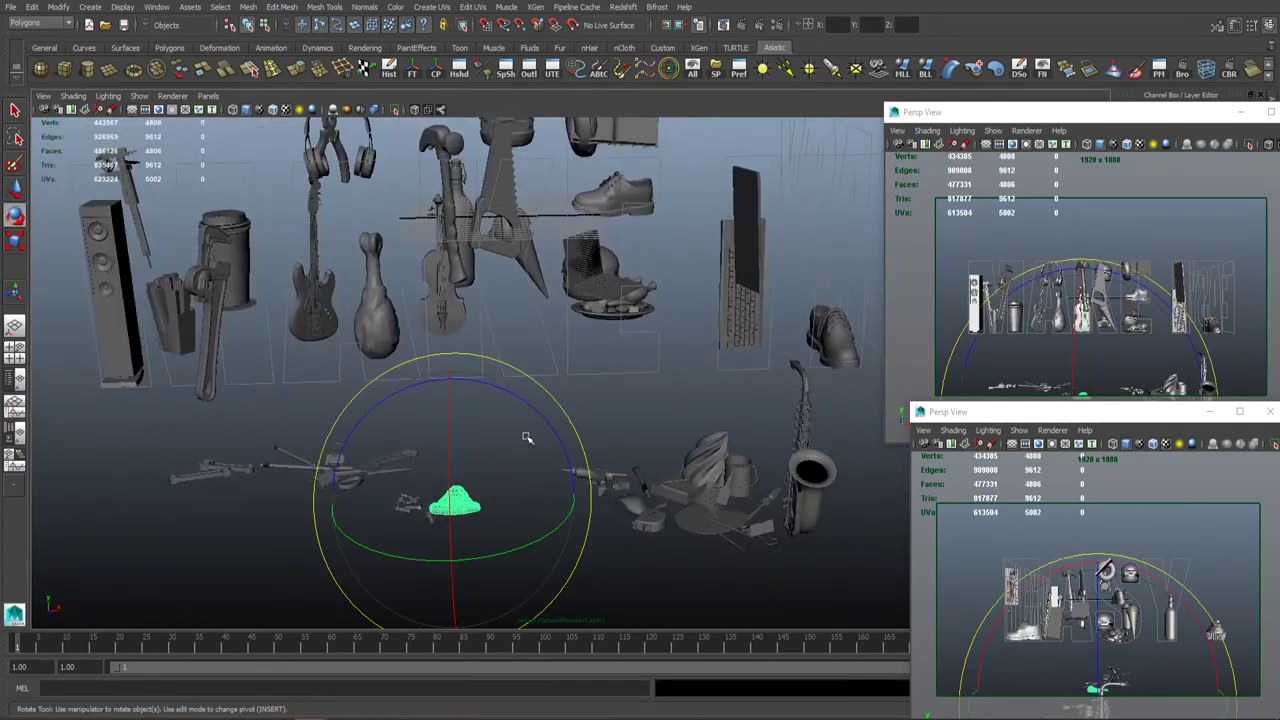
key("w")
middle_click_drag(1091, 358, 955, 268)
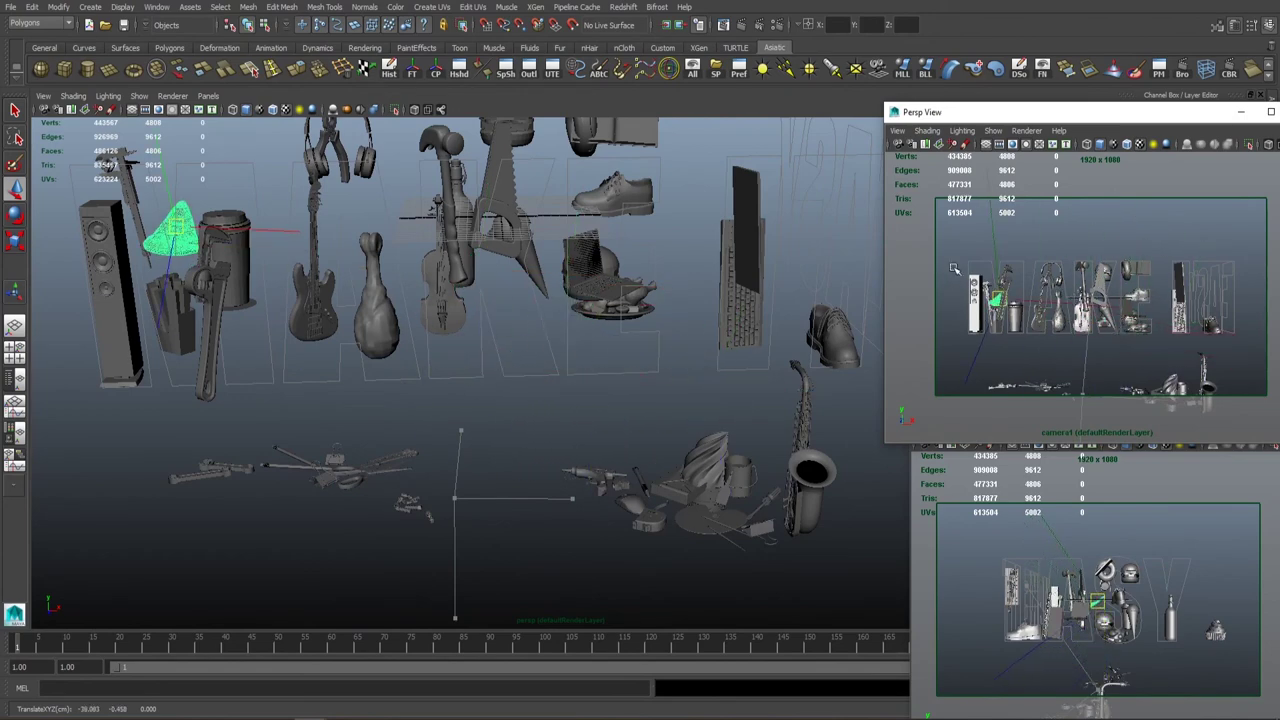
middle_click_drag(1141, 535, 1101, 513)
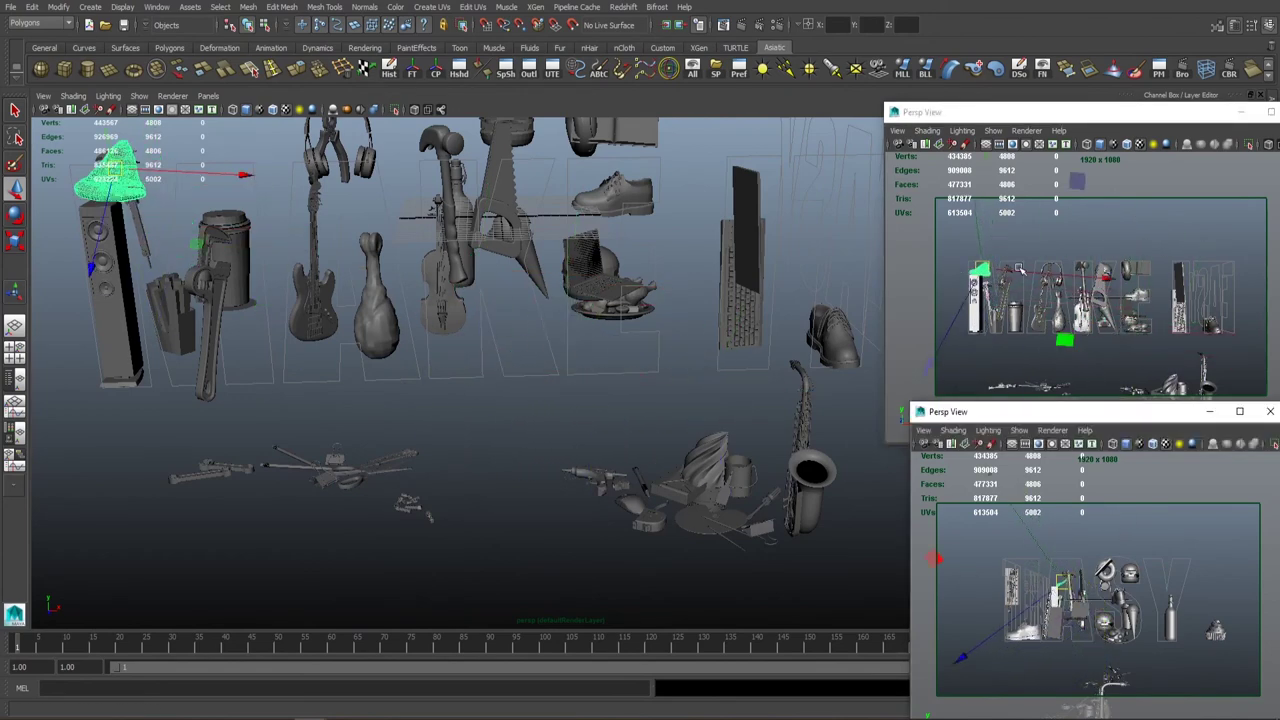
Rotate the cone-shaped model to fill the M's corner above the speaker, then realign it with the A in EASY.
key("e")
left_click_drag(1018, 268, 1113, 249)
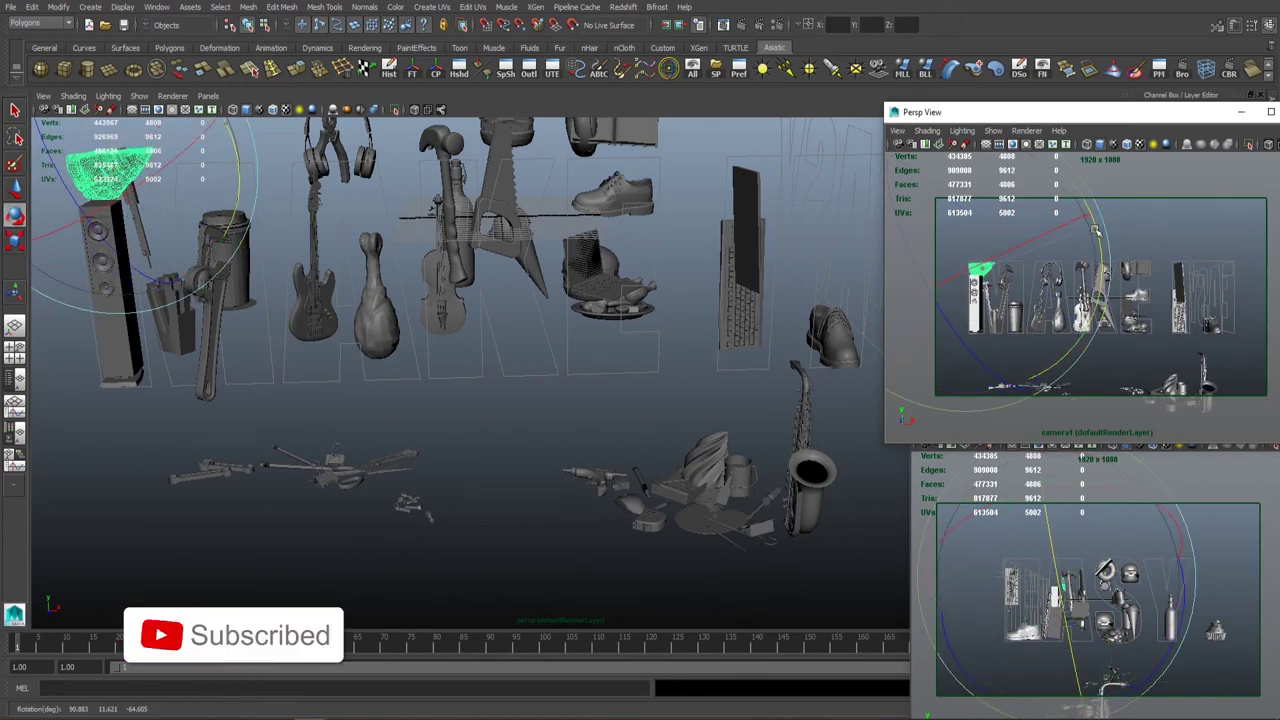
key("w")
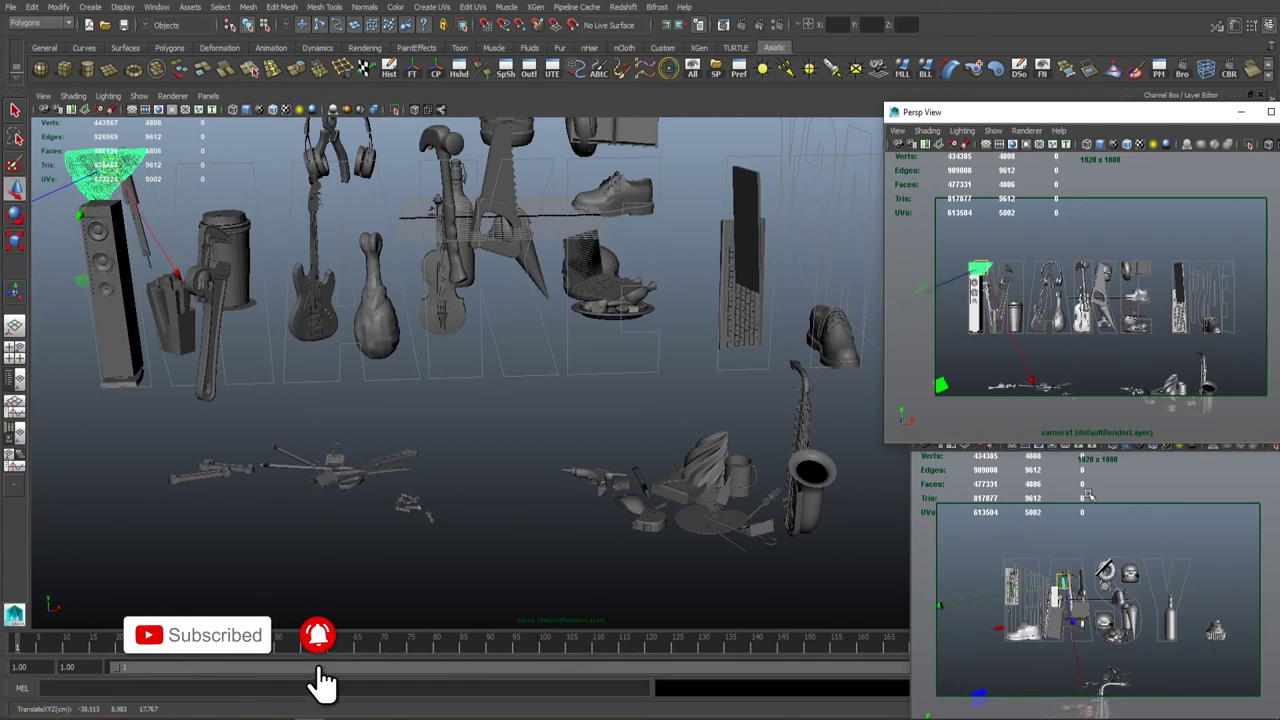
left_click(1114, 517)
Raise the scissors from the pile to the A's left leg in MAKE and rotate them upright.
left_click_drag(470, 350, 571, 423, "alt")
left_click(367, 381)
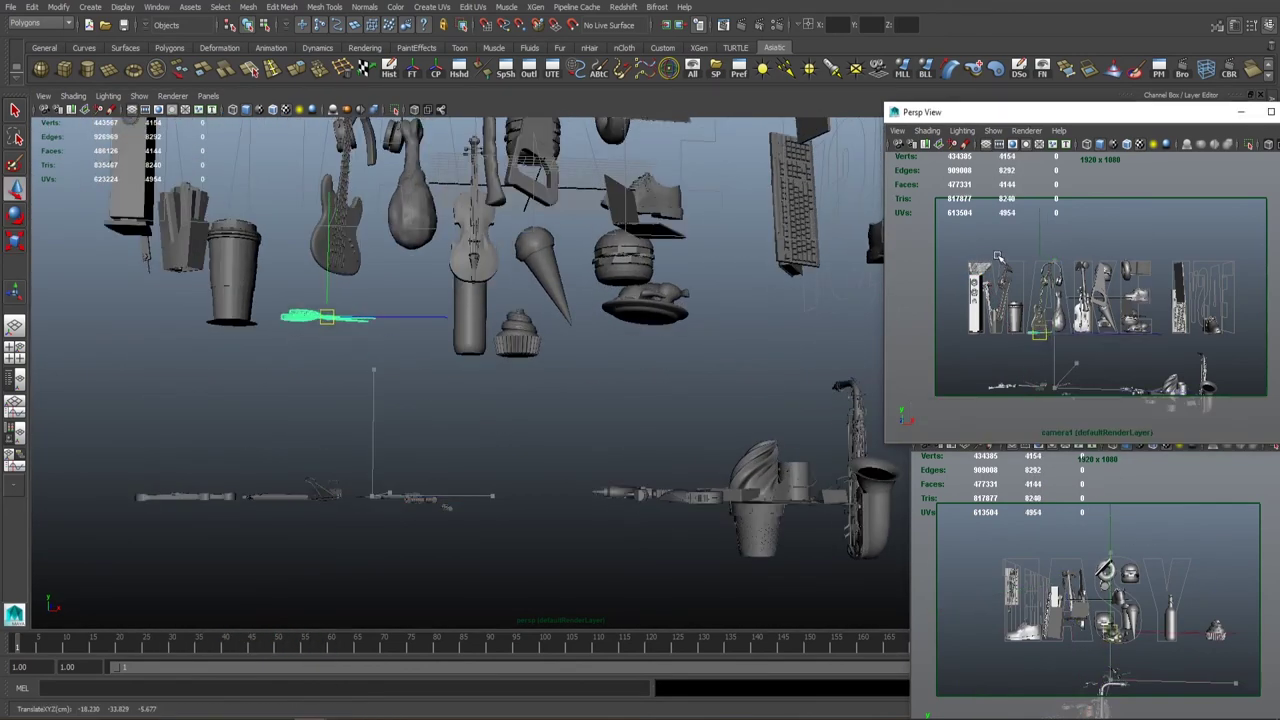
key("e")
left_click_drag(445, 300, 400, 420)
left_click_drag(320, 309, 313, 180)
key("w")
key("e")
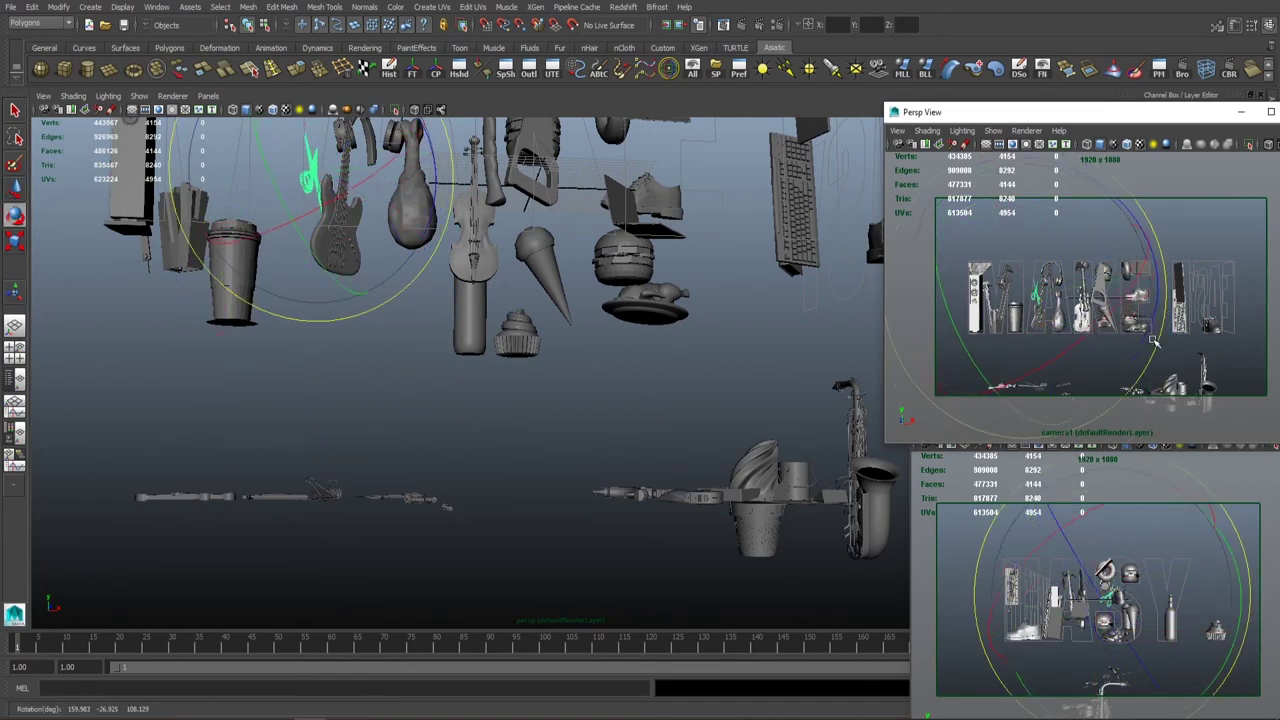
Adjust the scissors' rotation and move them above the cup on the M's right stem in MAKE.
left_click_drag(975, 370, 1000, 300)
key("w")
left_click_drag(1095, 365, 1178, 338)
key("e")
key("w")
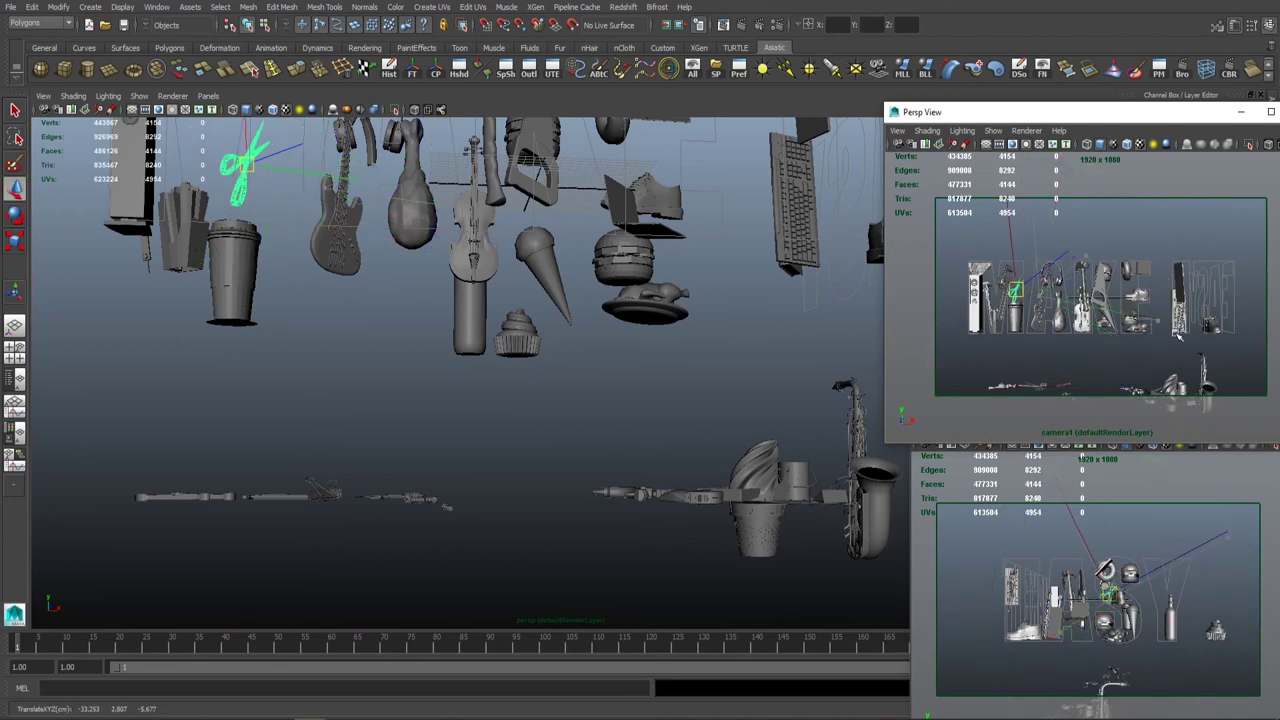
Raise the glue gun onto the Y above the bottle in EASY, and move a duplicate to the top of the M in MAKE.
left_click(447, 507)
left_click_drag(447, 507, 630, 340, "alt")
left_click(515, 385)
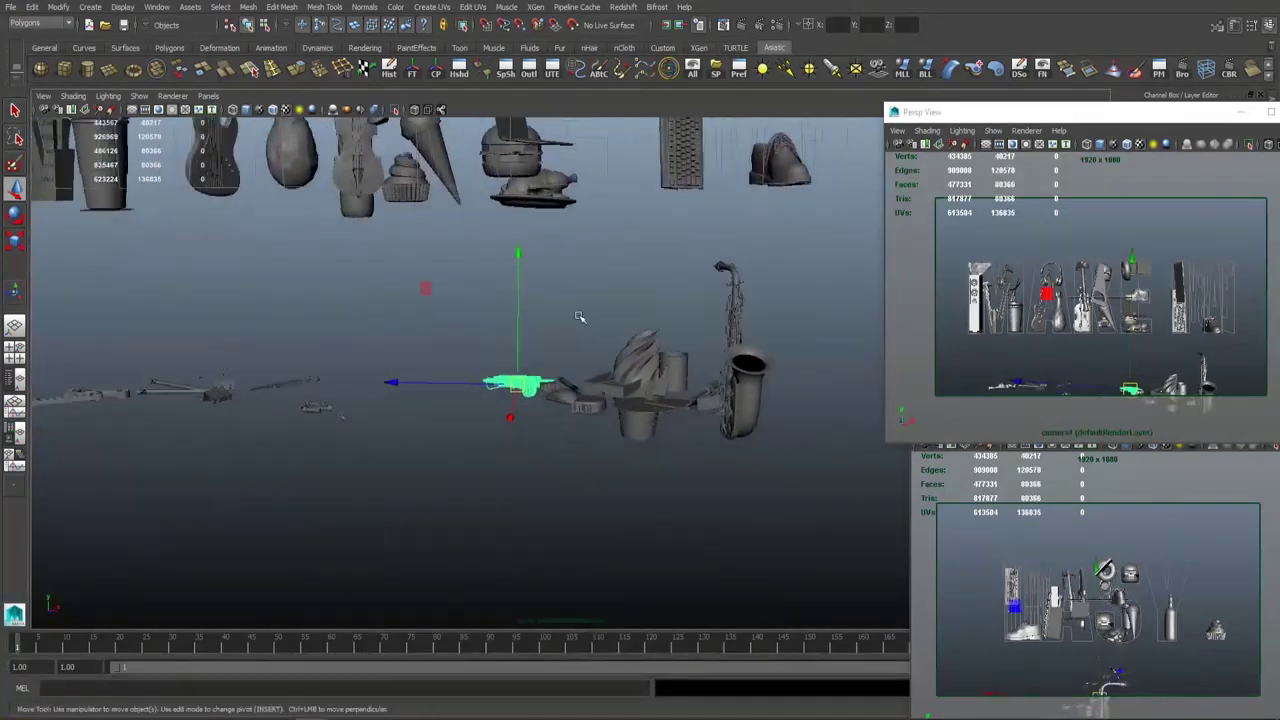
left_click_drag(515, 385, 610, 312, "alt")
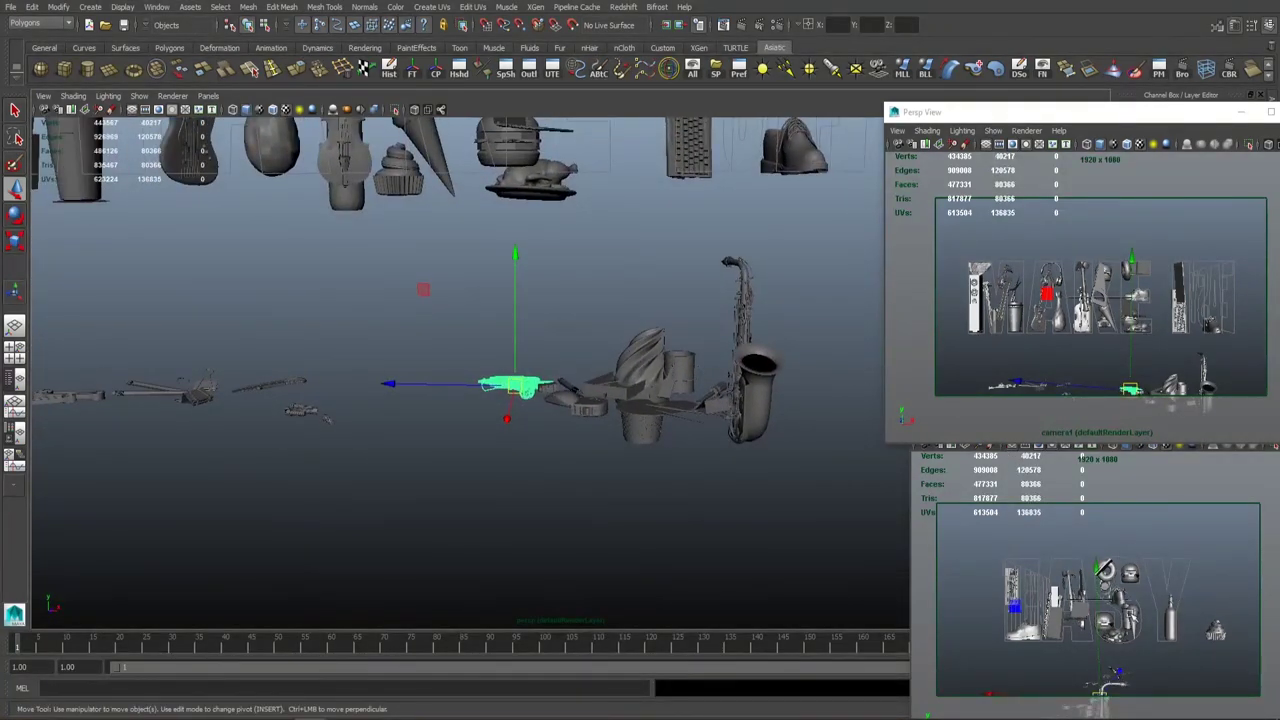
left_click_drag(515, 300, 515, 95)
key("e")
left_click_drag(560, 210, 495, 255)
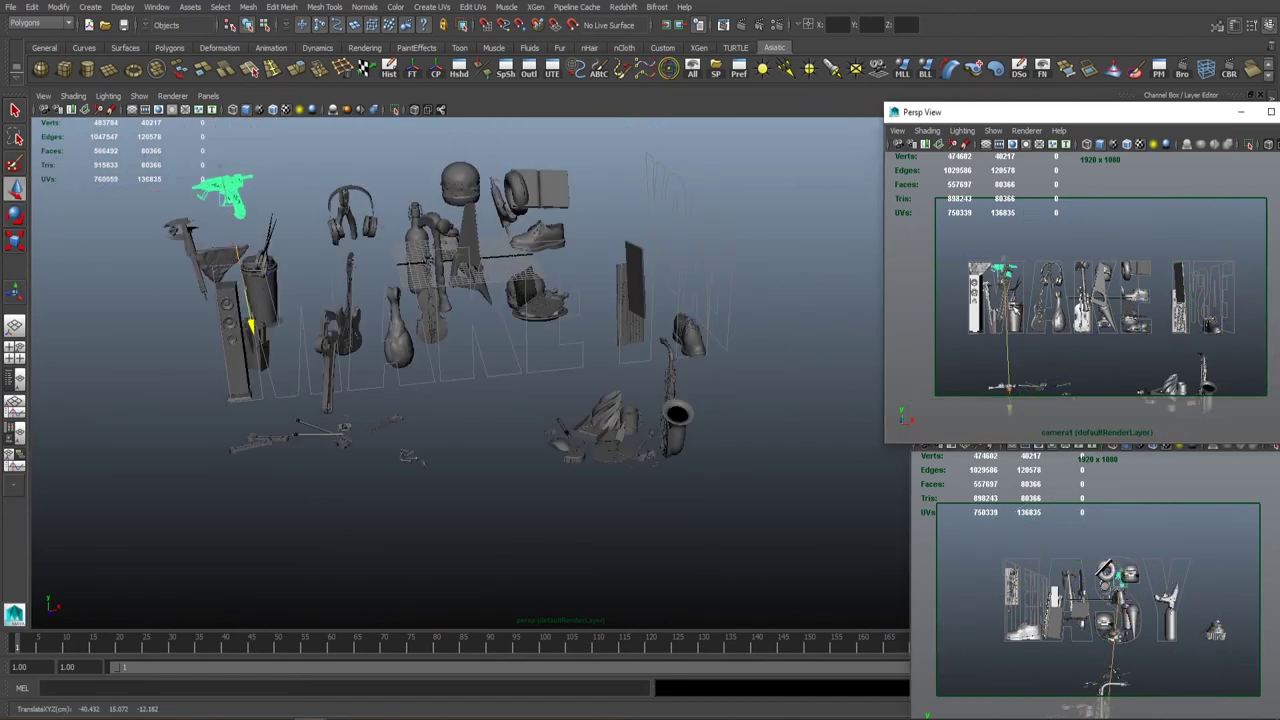
Align the glue gun copy with the S's upper-left curve in EASY and the M's upper right stem in MAKE.
left_click(1128, 507)
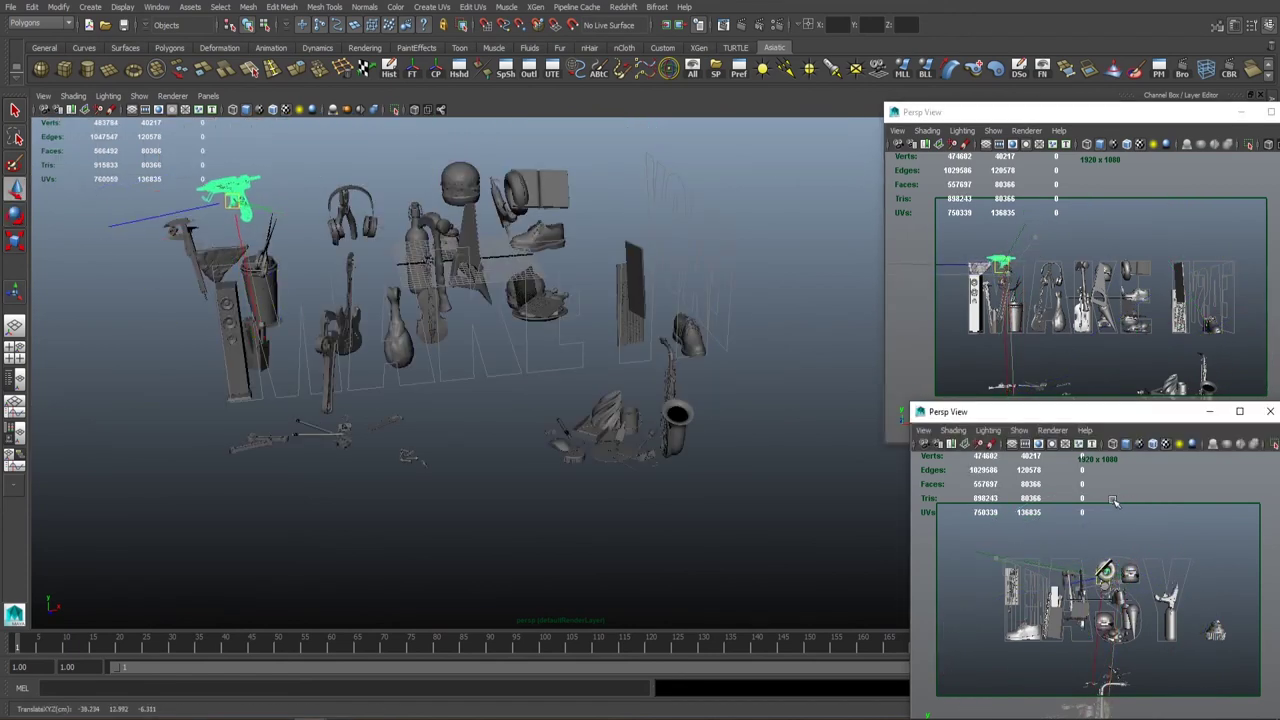
left_click(1113, 390)
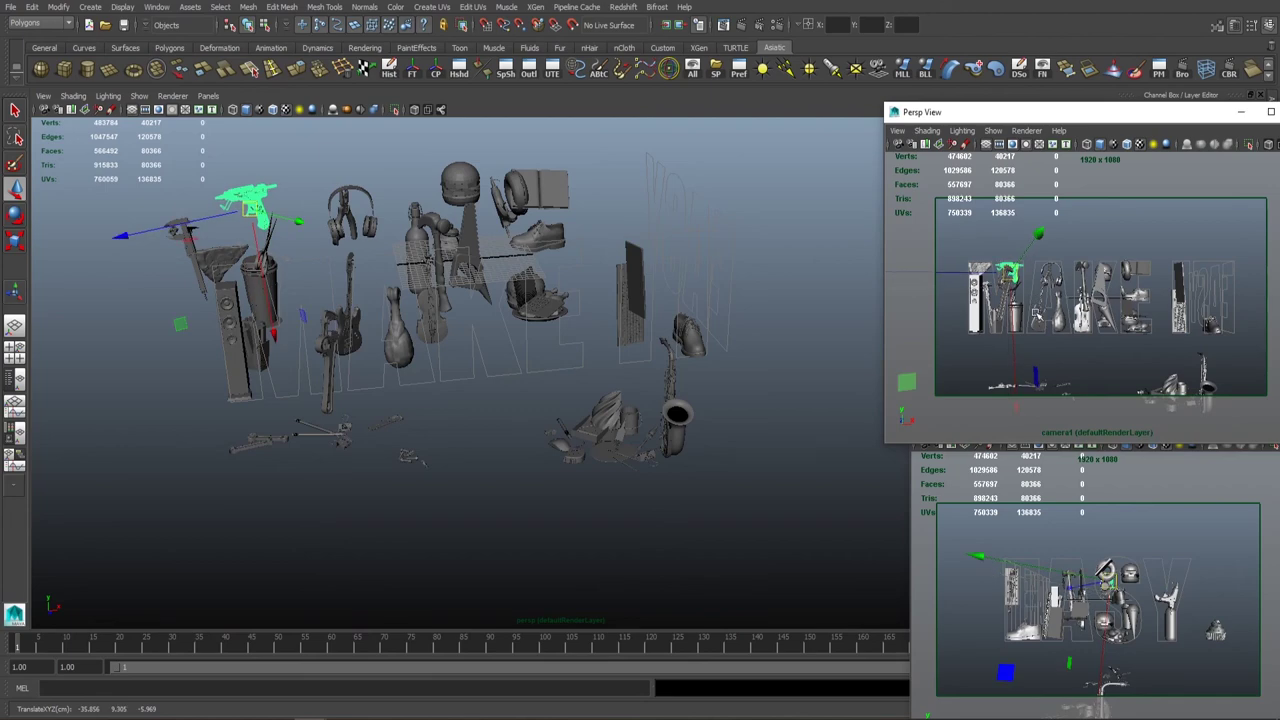
left_click(1043, 230)
Duplicate the keyboard and move the copy to the upper part of the K's left stem in MAKE.
left_click_drag(700, 300, 620, 350, "alt")
left_click(585, 360)
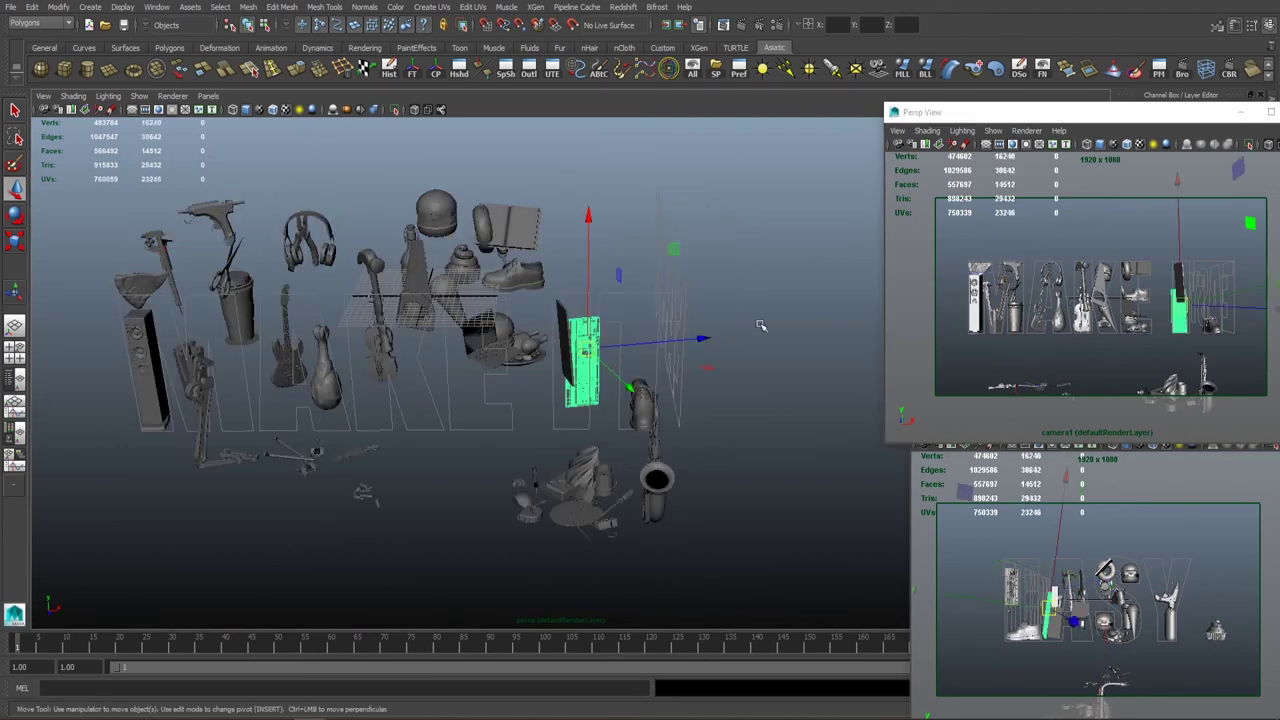
key("ctrl+v")
left_click_drag(700, 450, 600, 450, "alt")
left_click_drag(470, 320, 410, 318)
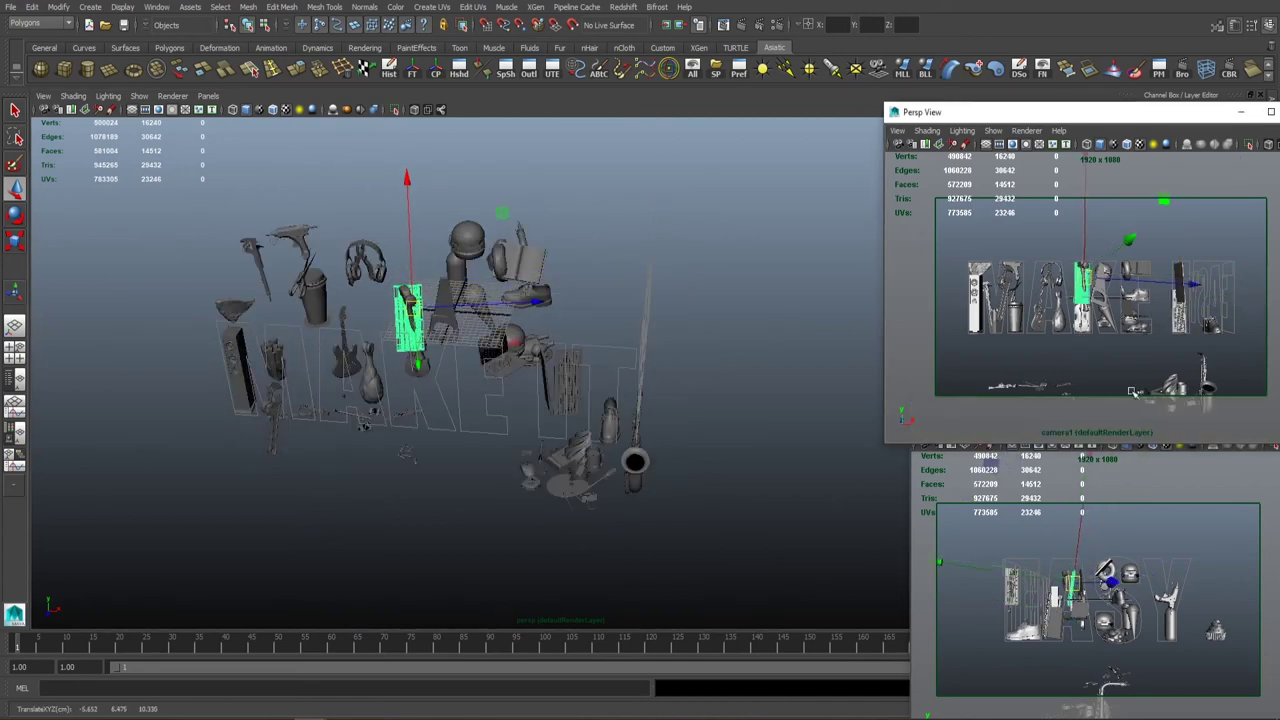
Duplicate the keyboard again and place the rotated copy on the T's stem in IT and the A's upper right leg in EASY.
key("[")
left_click(1080, 512)
key("e")
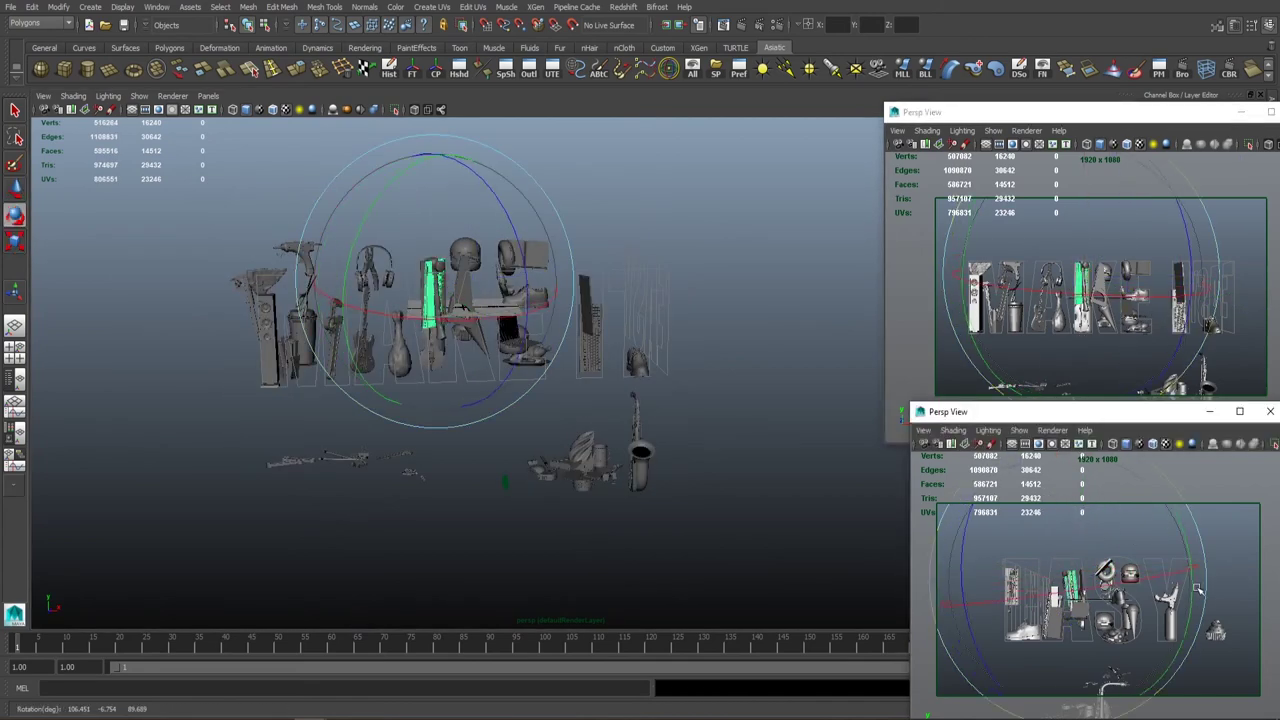
key("w")
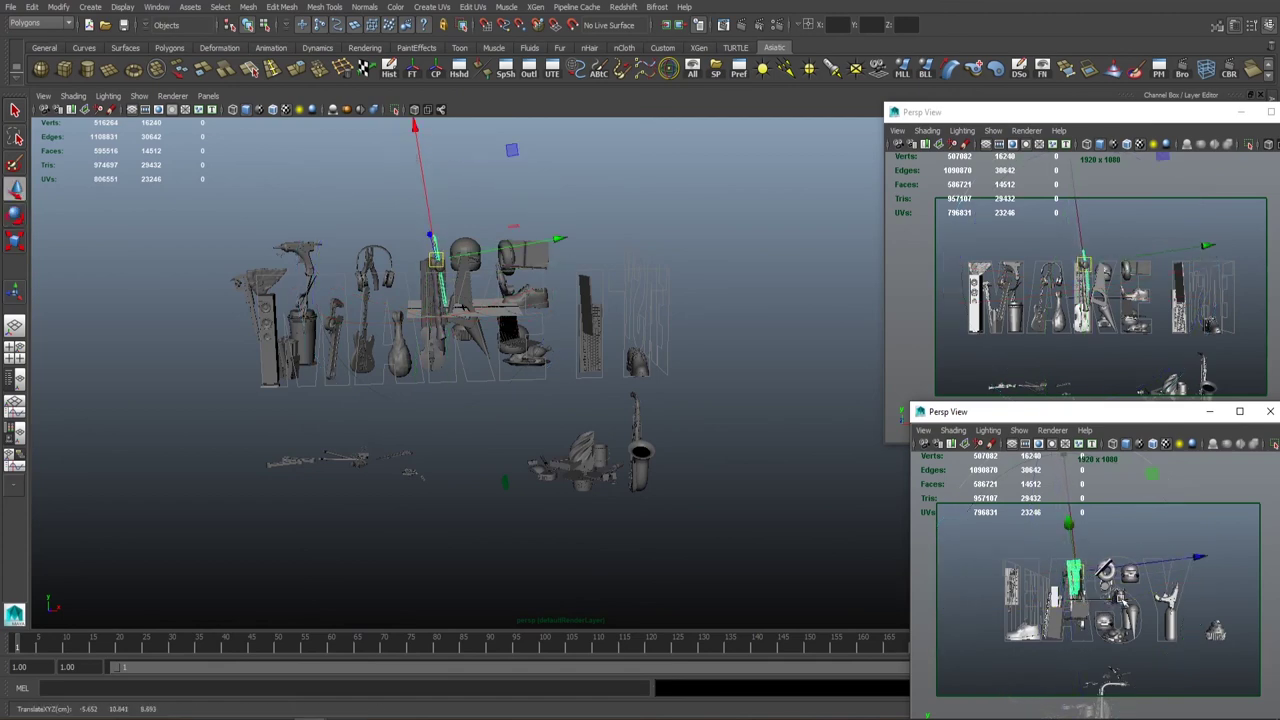
middle_click_drag(1092, 358, 1214, 358)
middle_click_drag(1128, 445, 1128, 457)
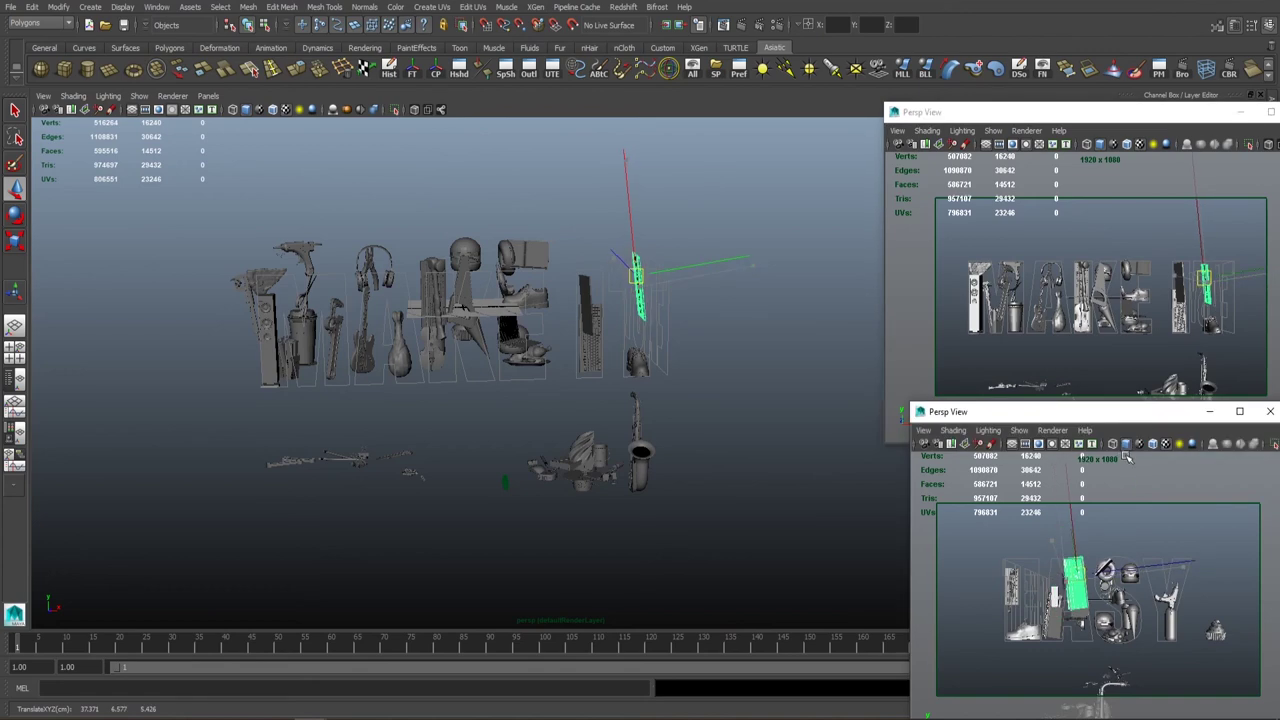
Raise the long pointed model to the A's right leg in MAKE, rotate it to match, and scale it to about 1.35.
left_click_drag(640, 340, 600, 345, "alt")
scroll(600, 345, "up", 5)
left_click(1058, 343)
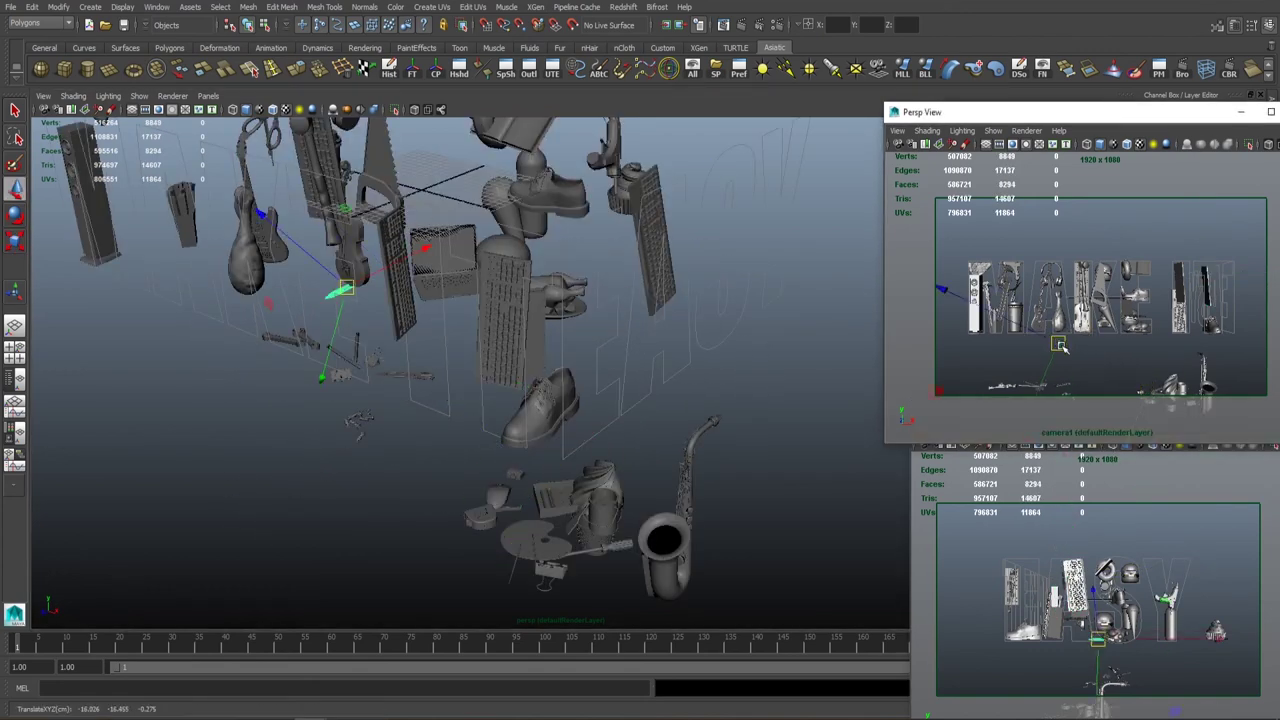
key("e")
middle_click_drag(1058, 345, 1140, 304)
key("w")
key("e")
key("w")
left_click(1160, 518)
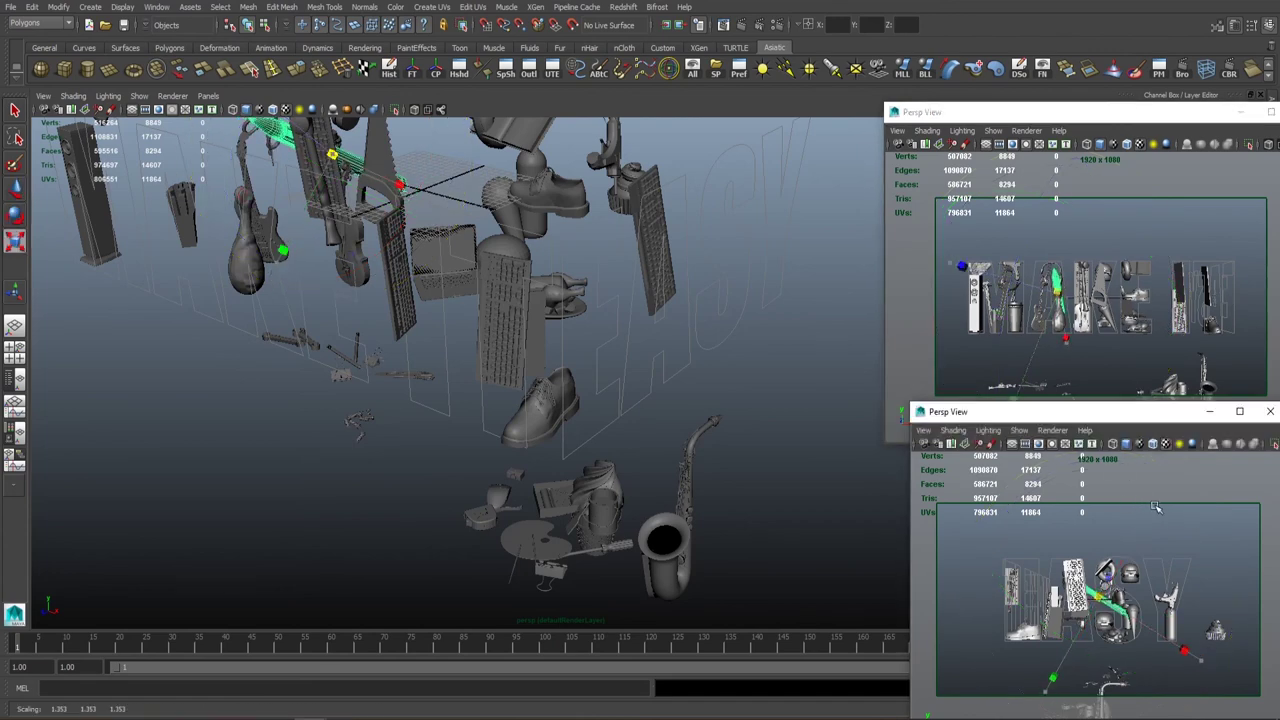
Rotate and move the pointed model to the A's left leg in MAKE and the A's right leg in EASY, then deselect it.
key("e")
middle_click_drag(1191, 484, 1036, 304)
key("w")
left_click(810, 373)
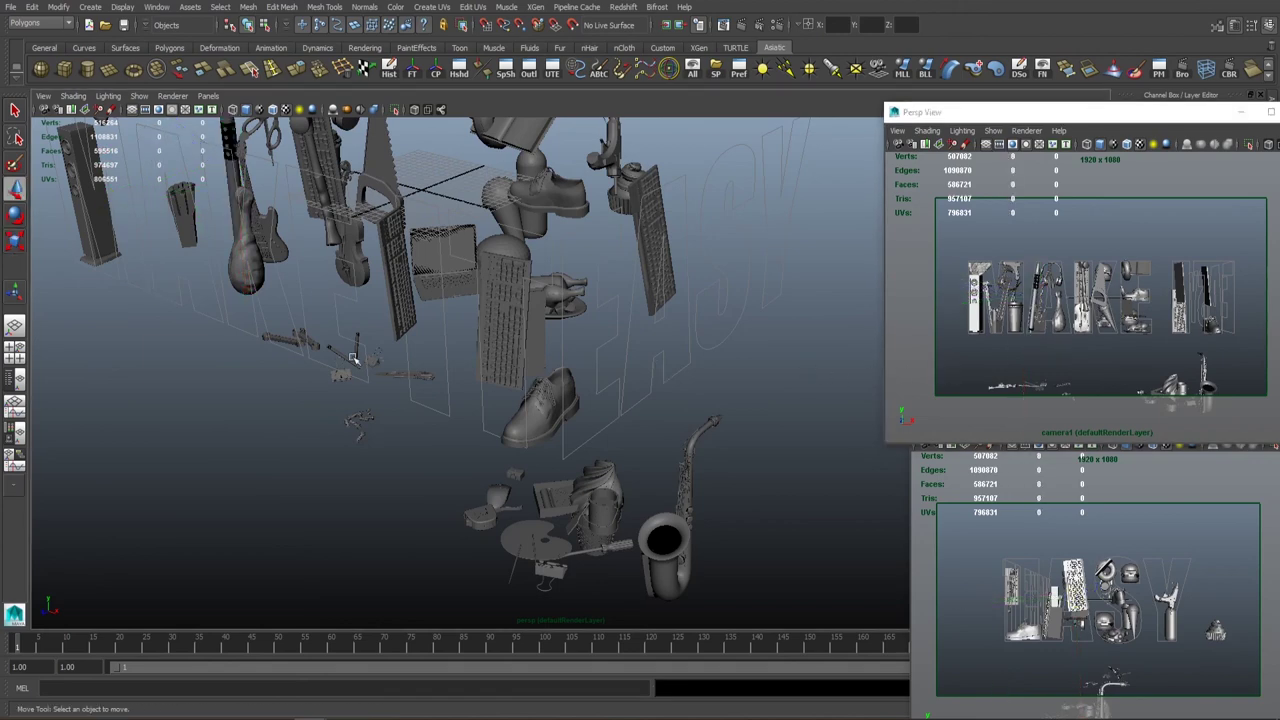
Refine the pointed model's scale, tilt and position along the A's left leg in MAKE, then deselect it.
left_click_drag(352, 358, 598, 332, "alt")
left_click(1045, 295)
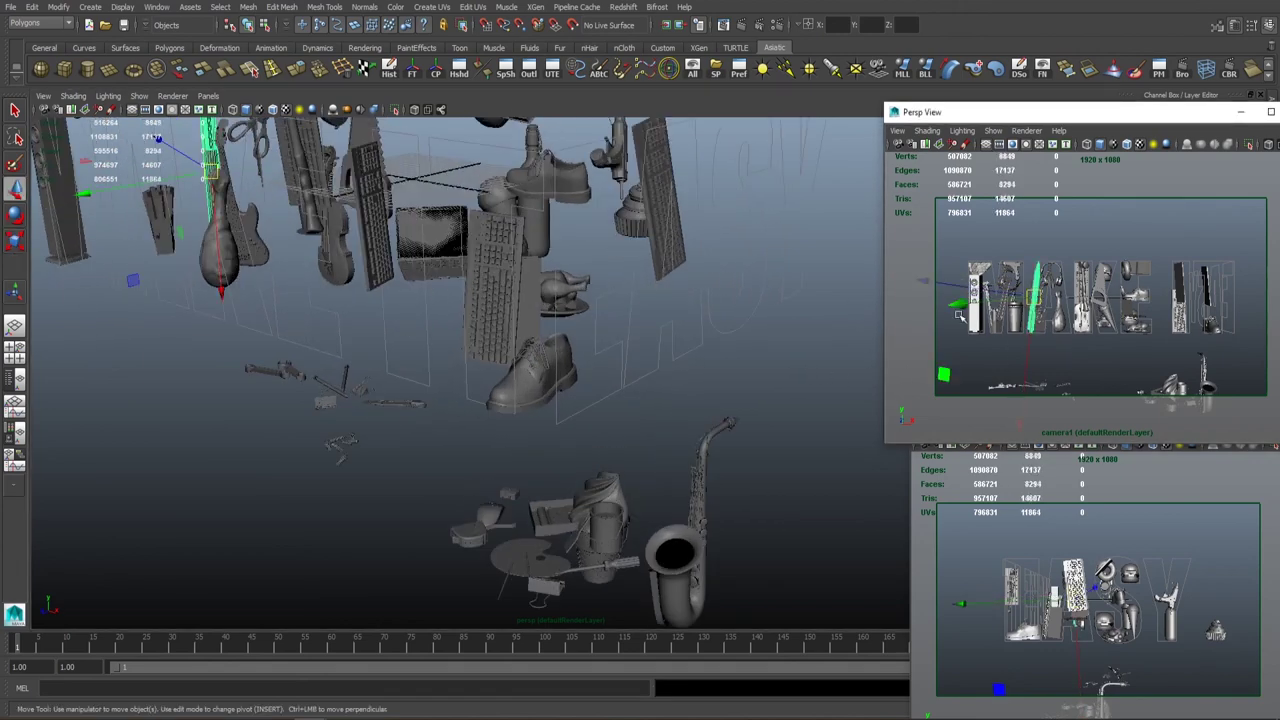
key("r")
key("e")
key("w")
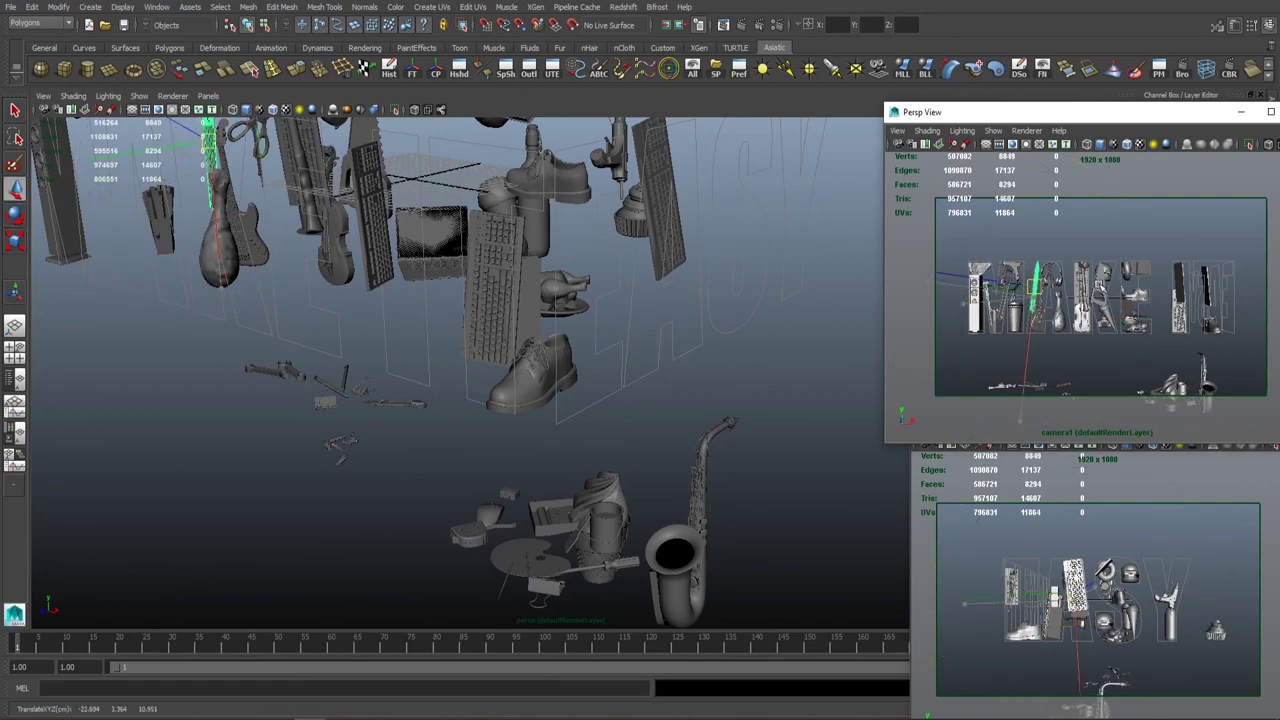
left_click(803, 314)
Raise the curved serrated model from the ground to the A's lower left leg in MAKE, scaling it up and tilting it.
left_click_drag(803, 314, 557, 307, "alt")
left_click(413, 362)
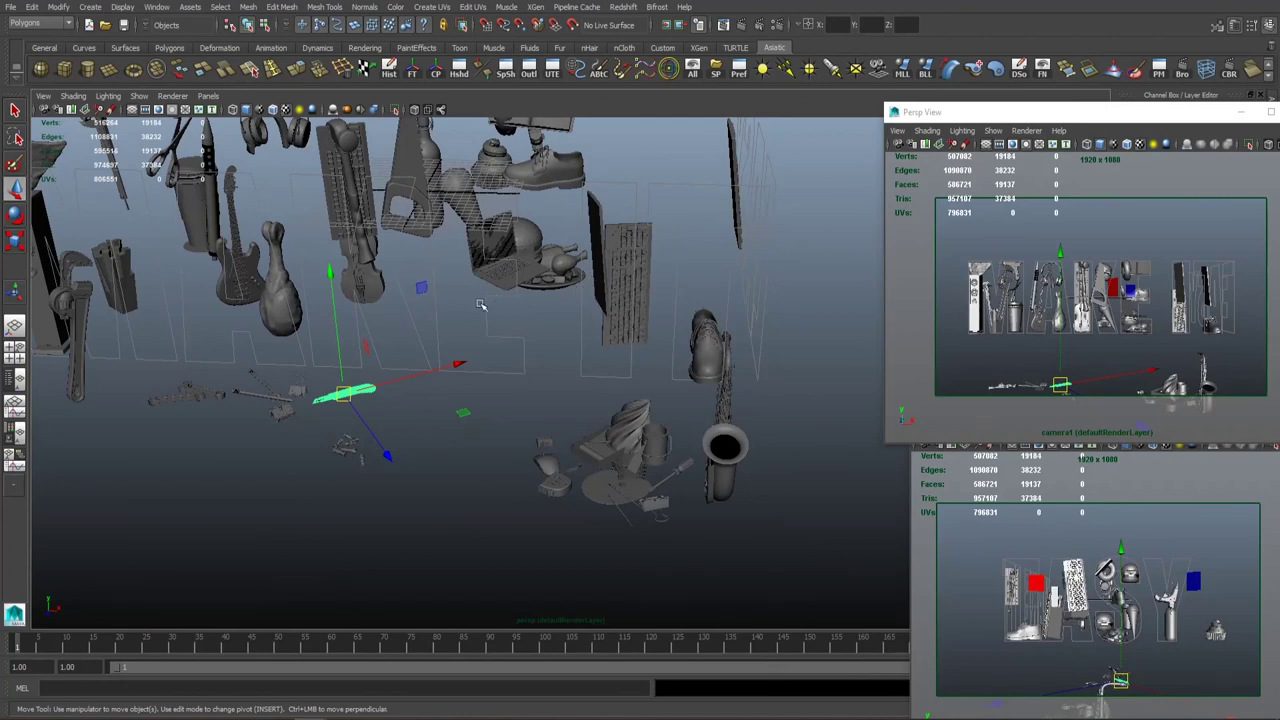
left_click_drag(1060, 385, 1025, 337)
key("r")
key("e")
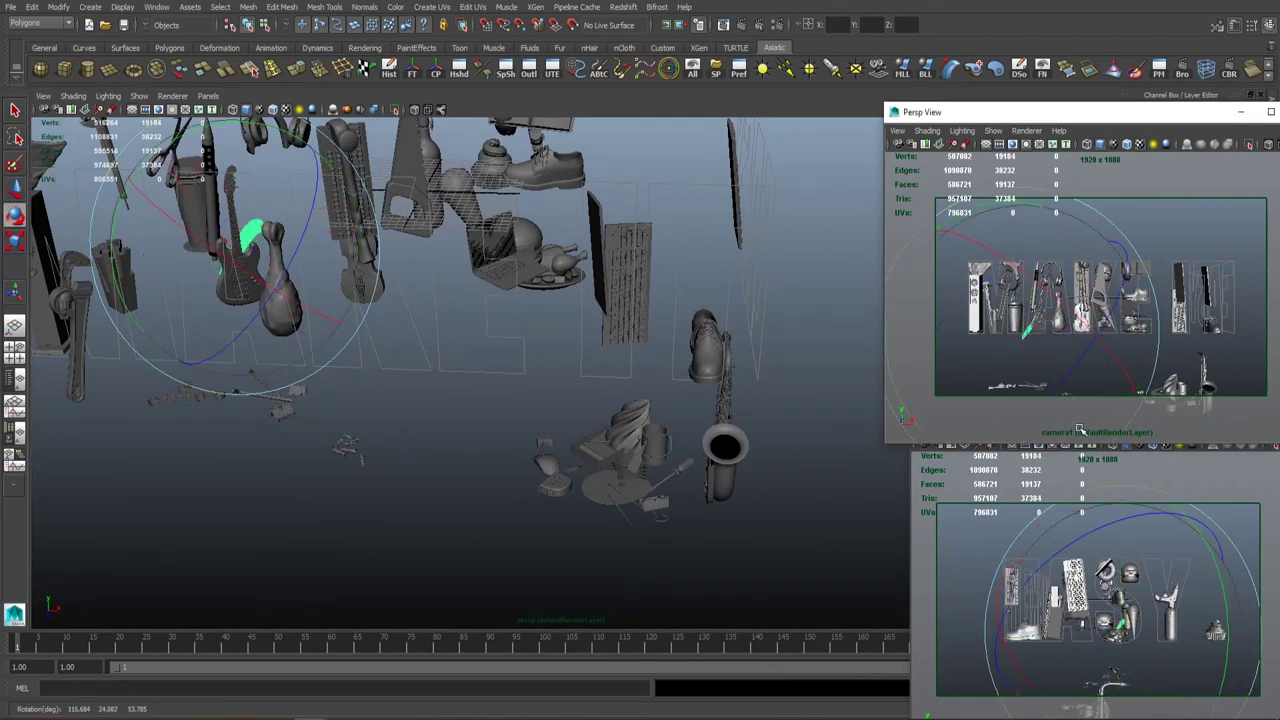
key("r")
key("e")
left_click_drag(1138, 335, 1100, 300)
key("w")
Reposition both floating camera view windows over the main viewport so their full camera frames fit on screen.
left_click_drag(885, 104, 697, 22)
left_click(872, 405)
left_click_drag(926, 409, 712, 410)
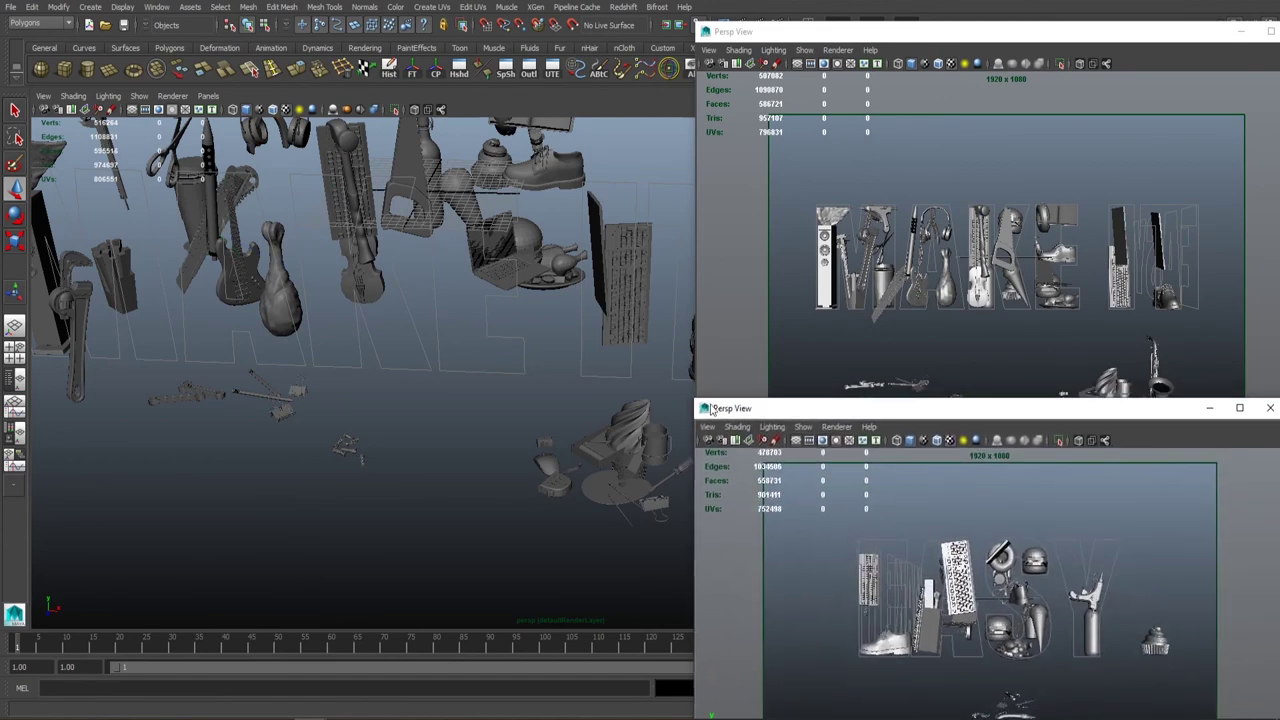
Select the curved serrated model, rotate it upright, and move it to the A's left leg in MAKE and the S in EASY.
scroll(257, 354, "down", 5)
left_click_drag(257, 354, 330, 370, "alt")
left_click(200, 265)
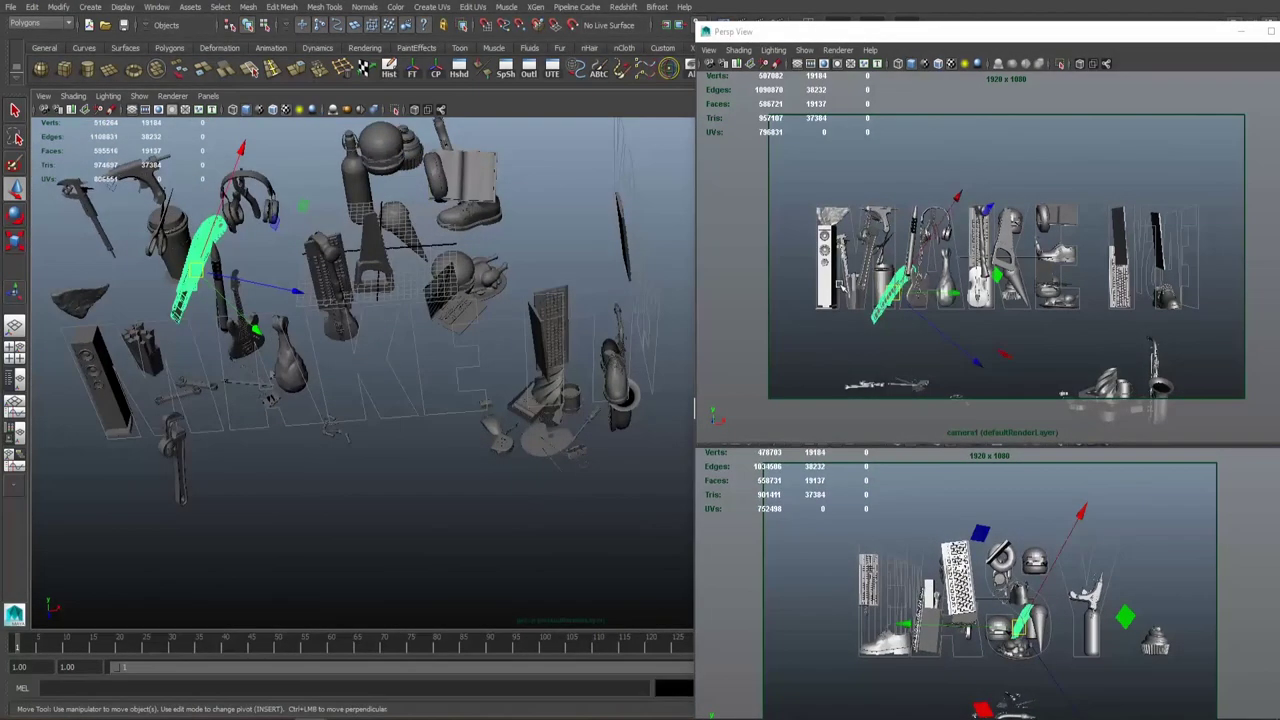
key("e")
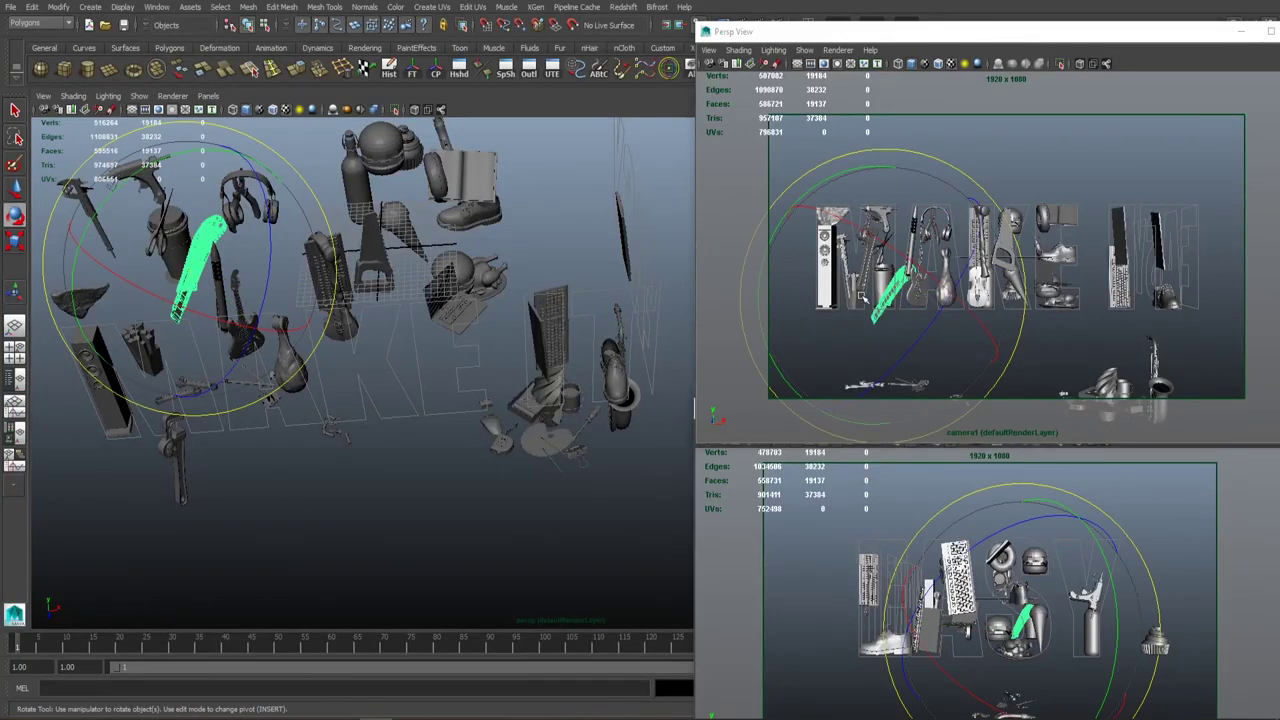
left_click_drag(186, 265, 165, 402, "alt")
key("w")
key("ctrl+z")
key("ctrl+z")
key("ctrl+z")
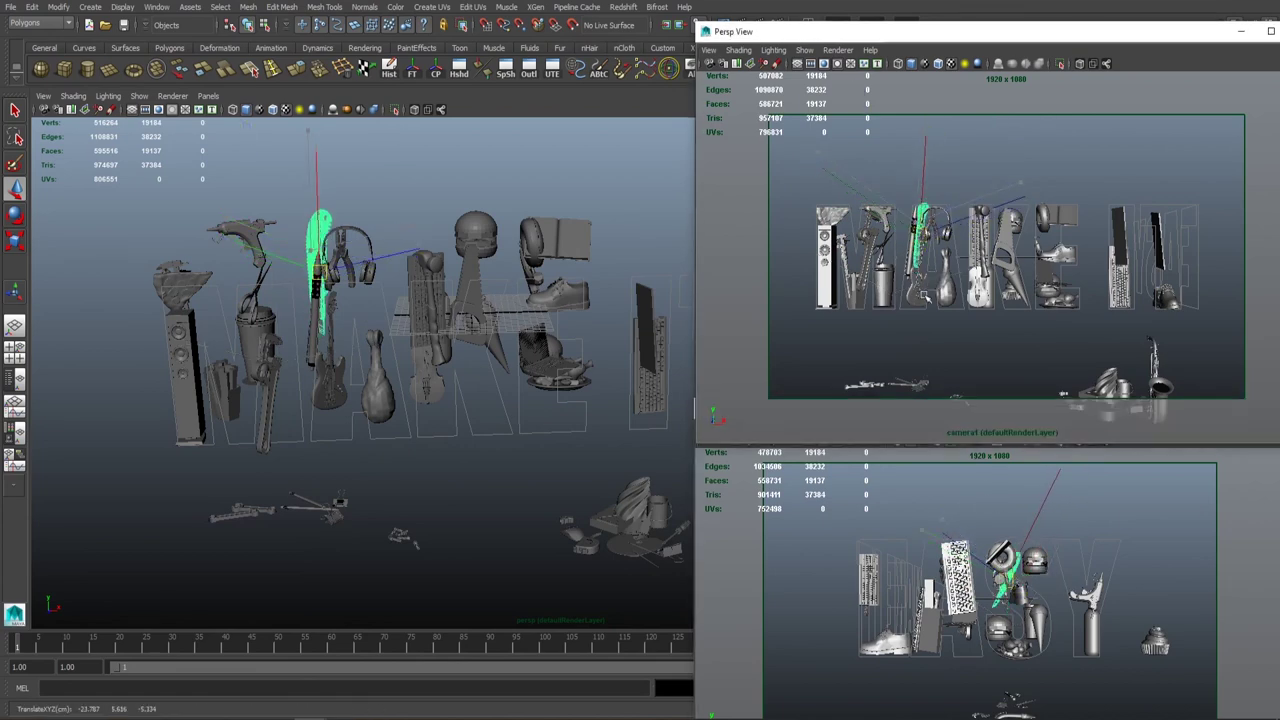
Turn the serrated model and shift it to the A's left leg in both MAKE and EASY.
key("e")
key("w")
key("ctrl+z")
key("ctrl+z")
key("ctrl+z")
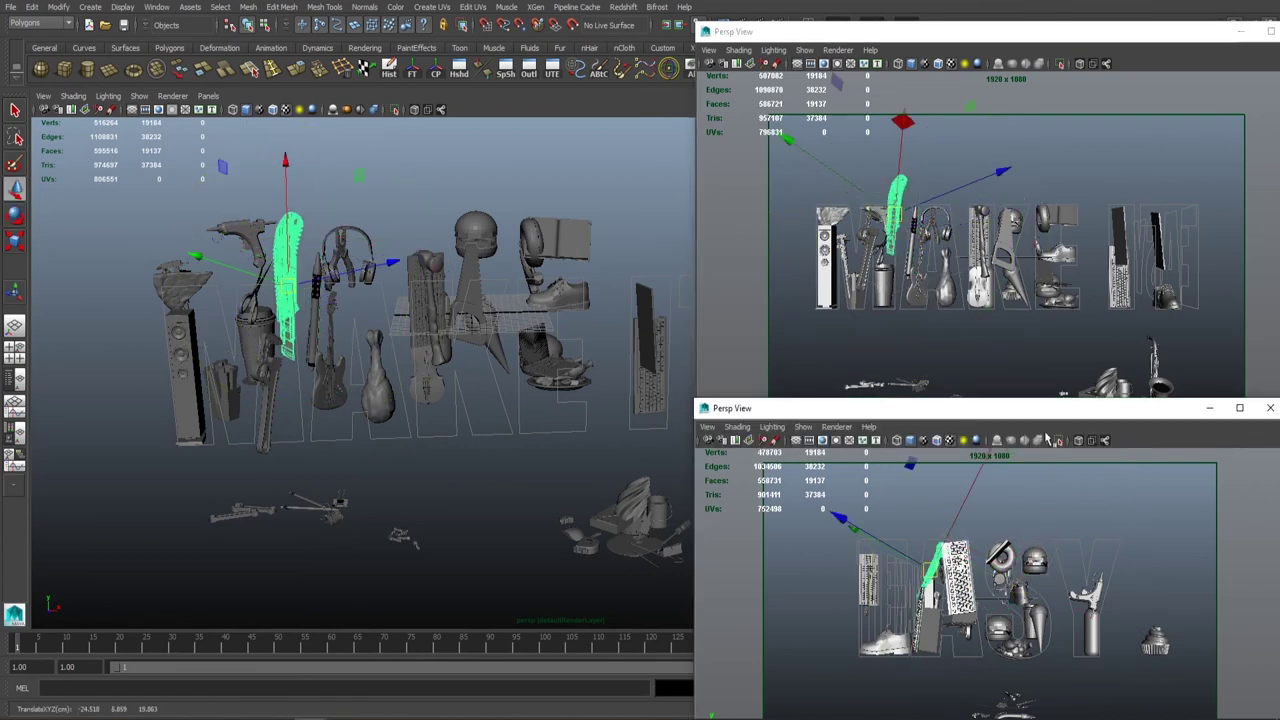
key("ctrl+z")
key("ctrl+z")
key("ctrl+z")
key("ctrl+z")
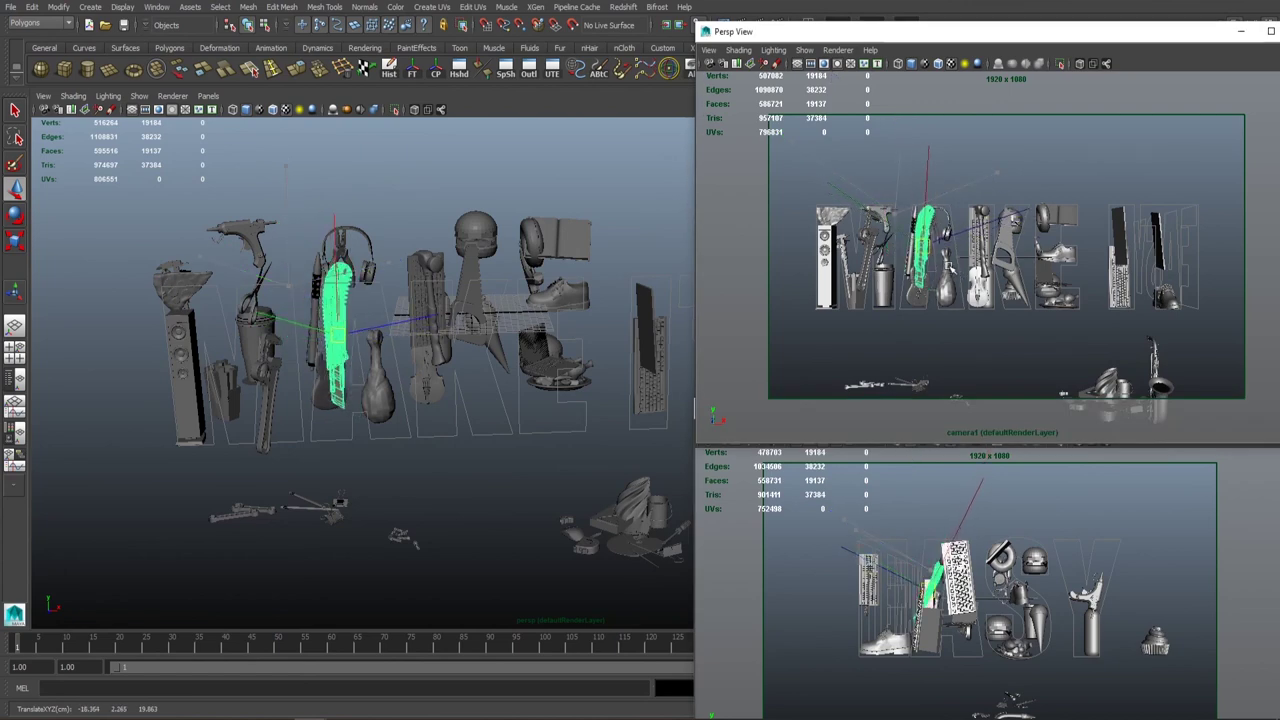
Rotate the serrated model, try it on the A's right leg in MAKE, and move it to the M's right leg.
key("e")
key("ctrl+z")
key("ctrl+z")
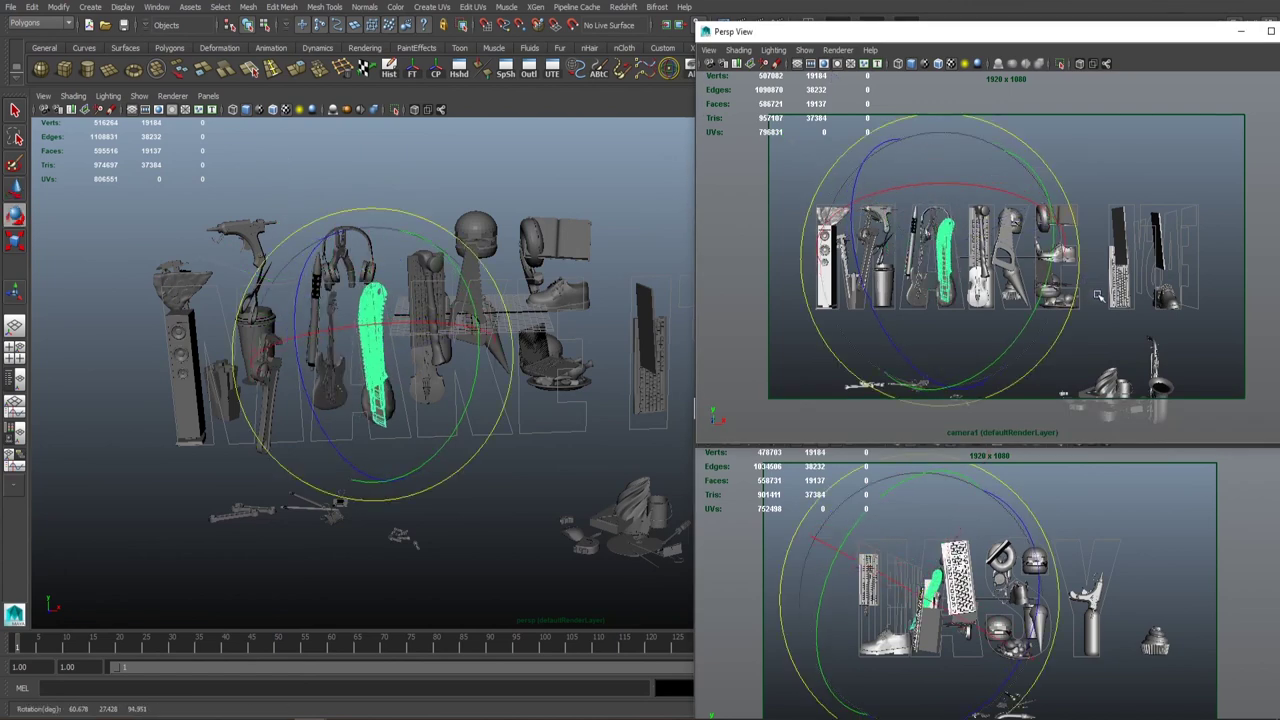
key("w")
key("ctrl+z")
key("ctrl+z")
key("ctrl+z")
key("ctrl+z")
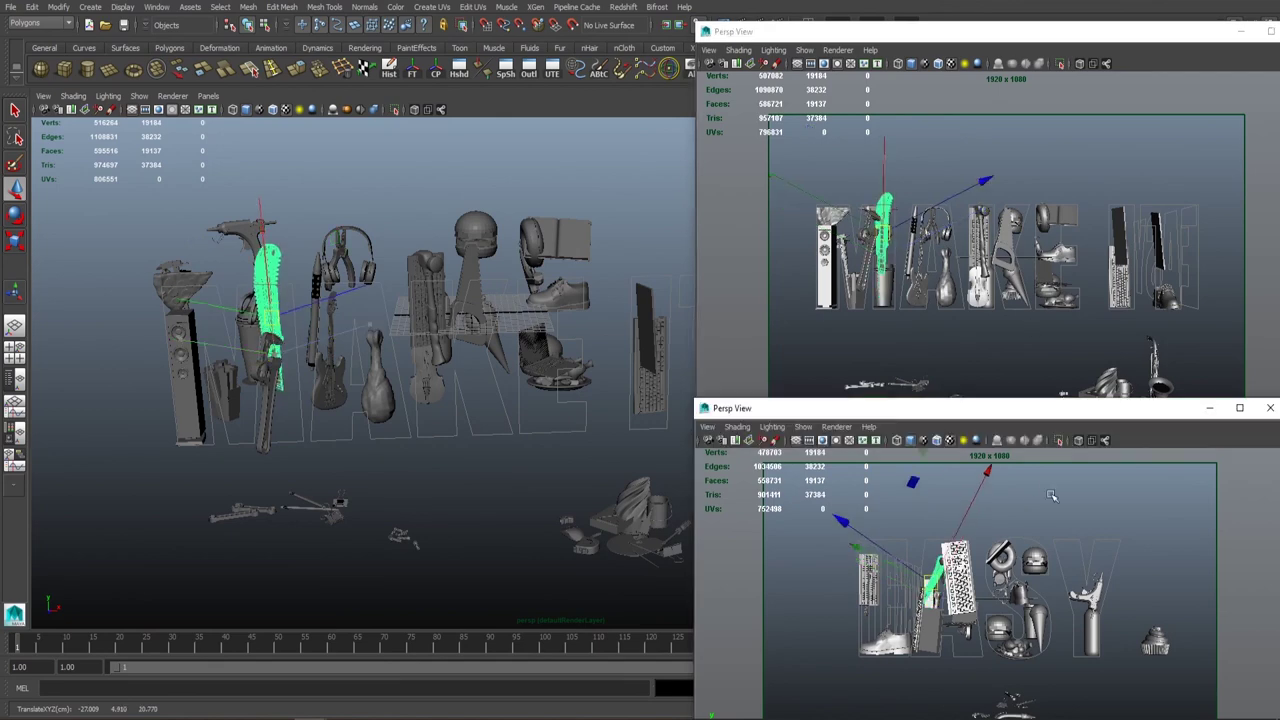
Scale down and tilt the serrated model to fit the M's upper right leg in MAKE and the A's left leg in EASY.
key("e")
key("w")
key("ctrl+z")
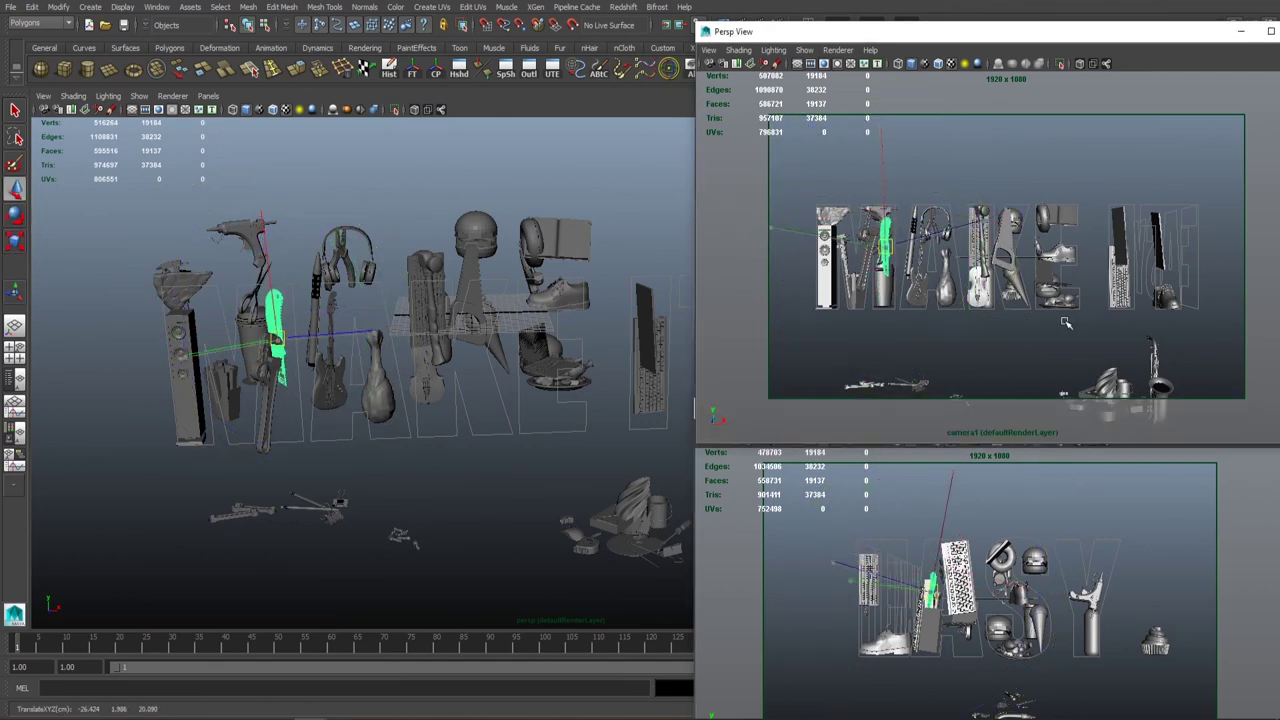
key("ctrl+z")
key("ctrl+z")
key("ctrl+z")
key("ctrl+z")
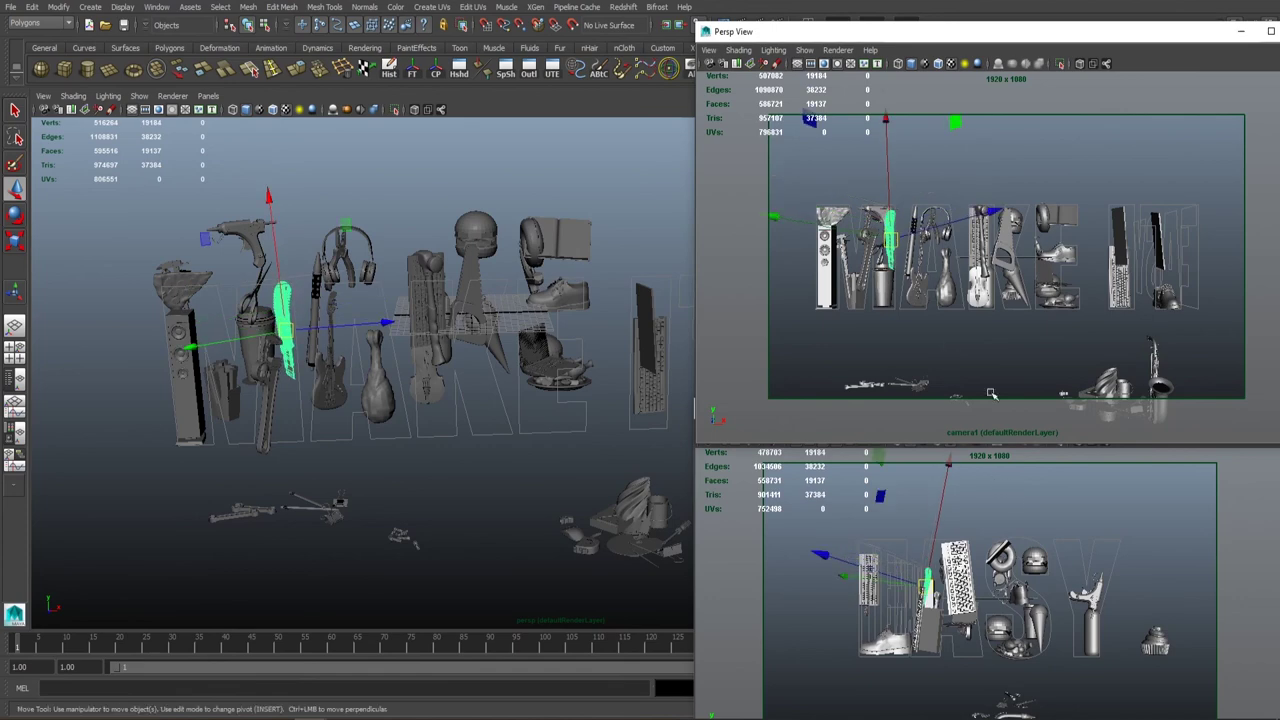
Pick a small rounded model from the ground pile and raise it to the middle of the M in MAKE.
left_click_drag(663, 257, 388, 300, "alt")
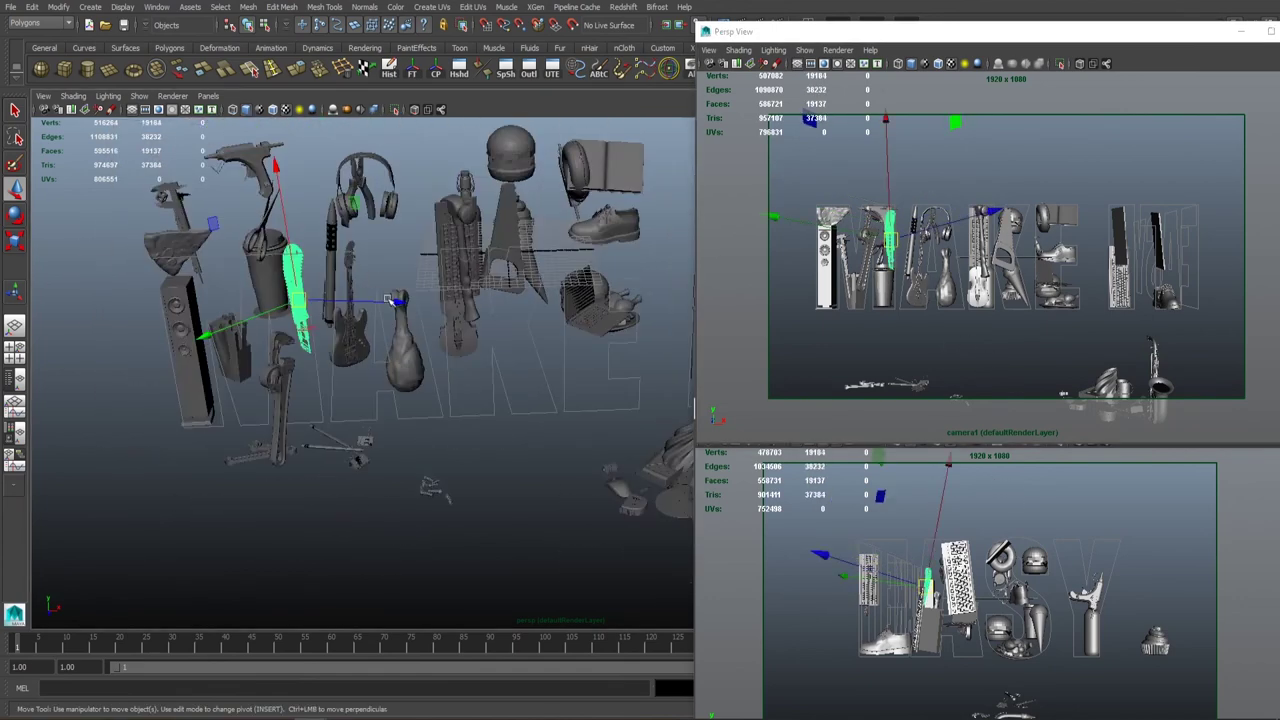
left_click(335, 450)
key("f")
scroll(360, 370, "down", 3)
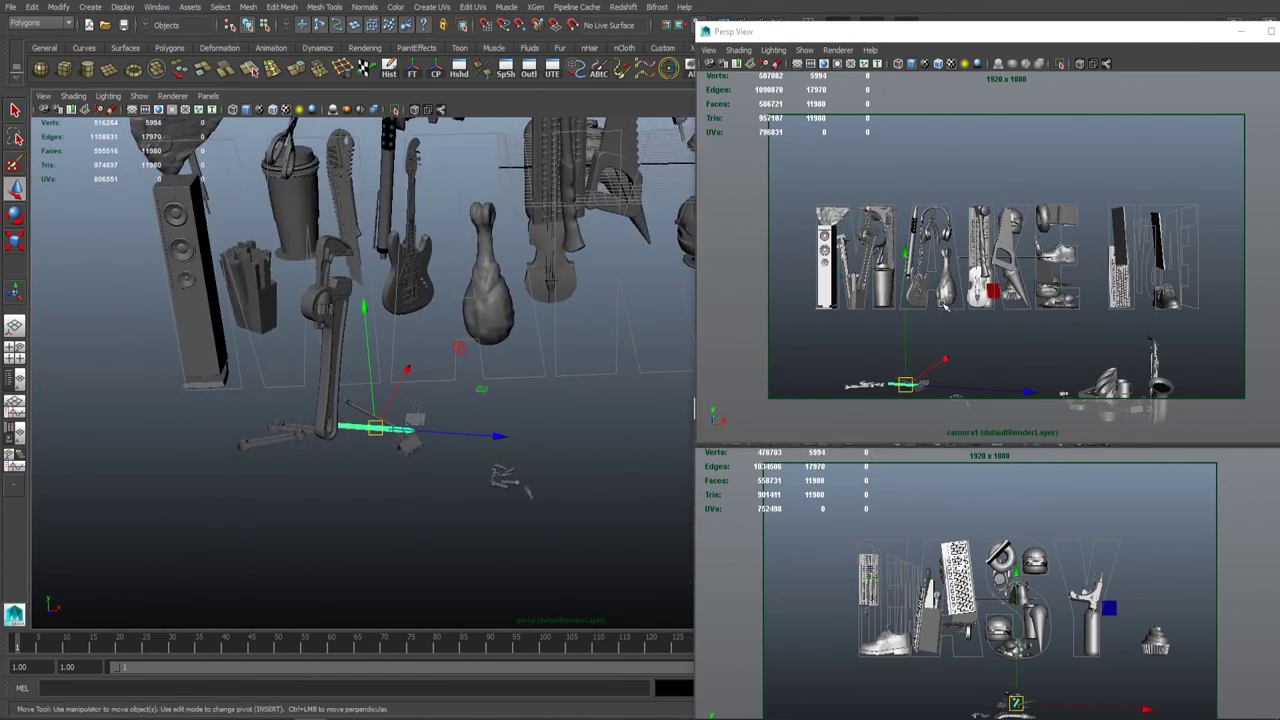
left_click_drag(396, 392, 425, 356, "alt")
left_click(330, 330)
left_click(418, 395)
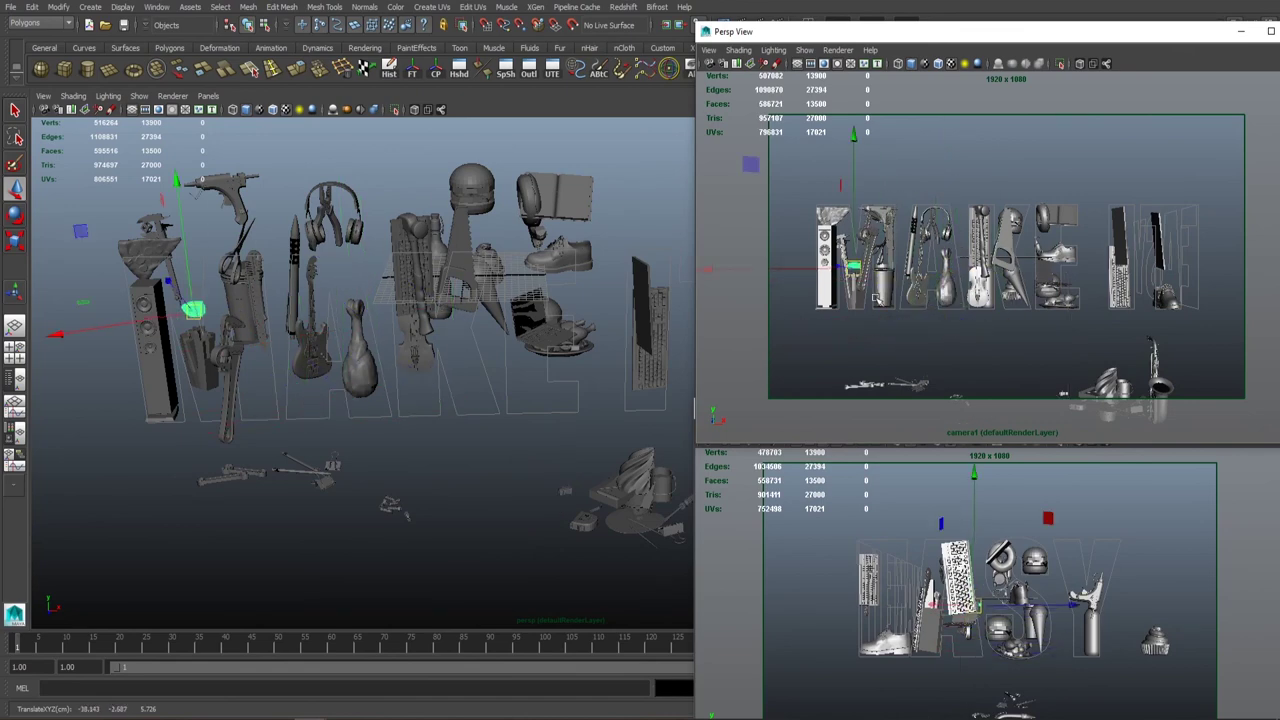
Rotate the small rounded model and move it to the M's left stem in MAKE and the A's left leg in EASY.
key("e")
left_click_drag(350, 330, 470, 310, "alt")
key("w")
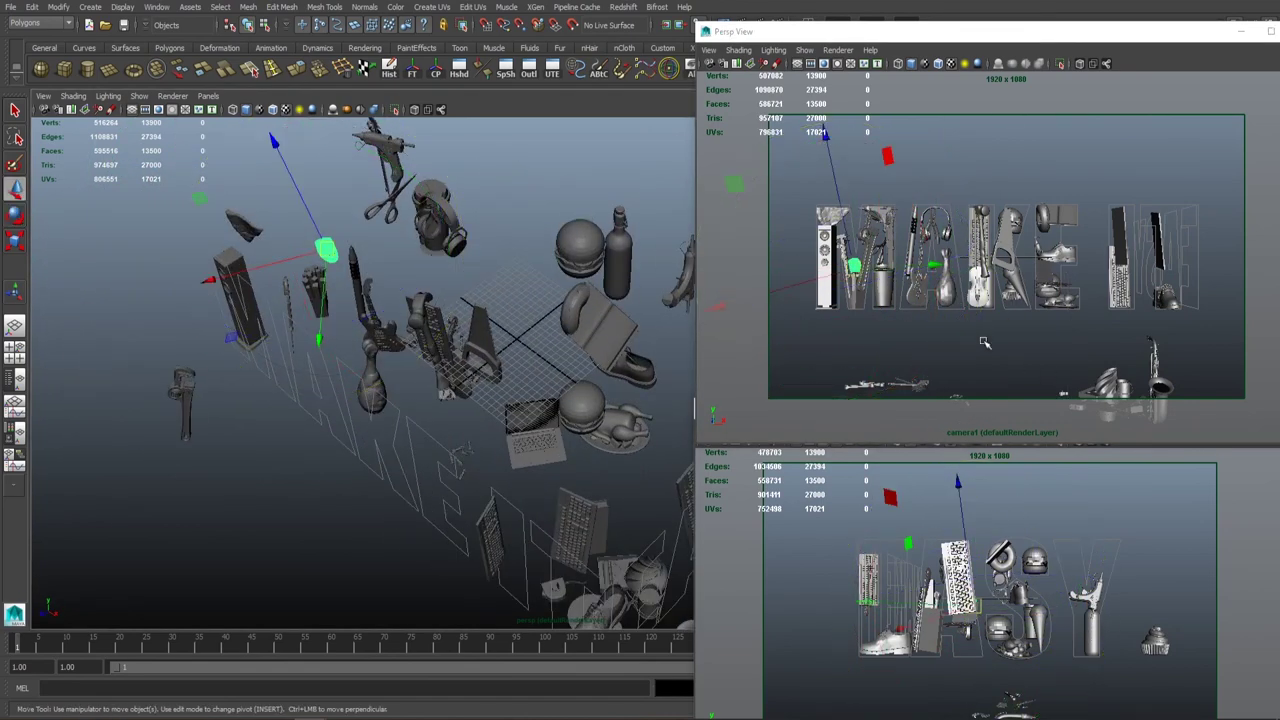
middle_click_drag(1016, 545, 970, 600)
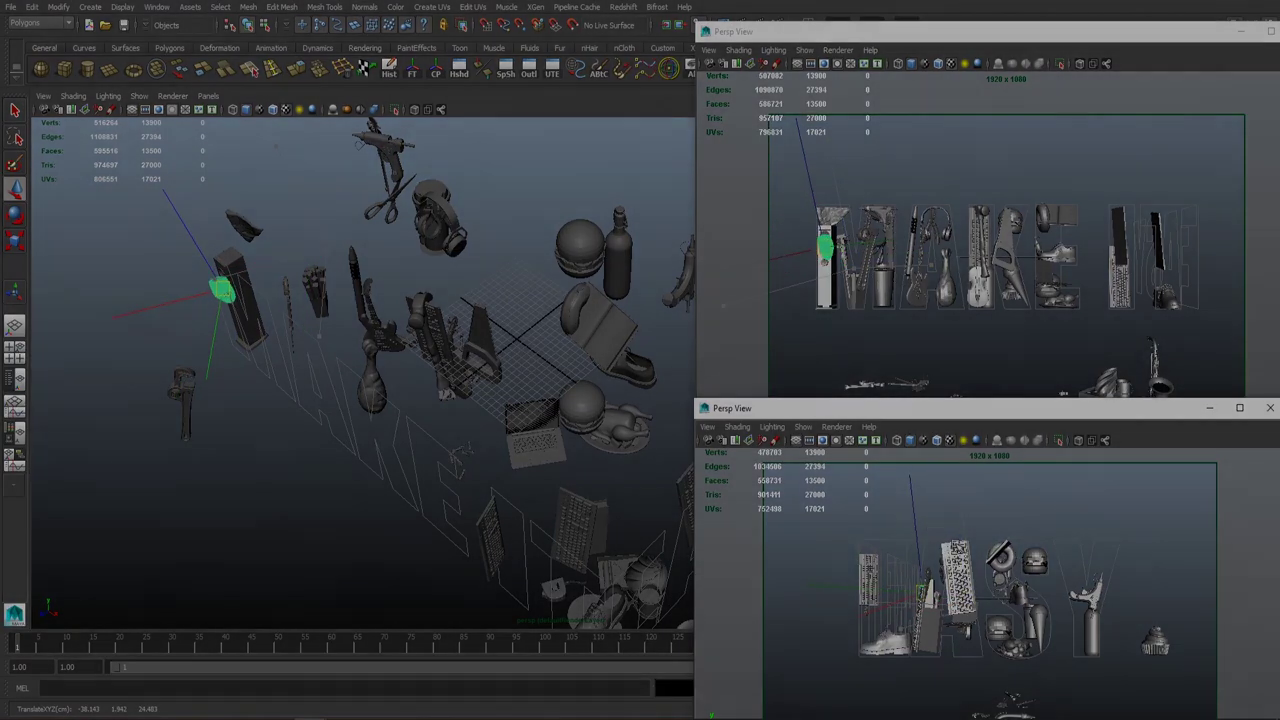